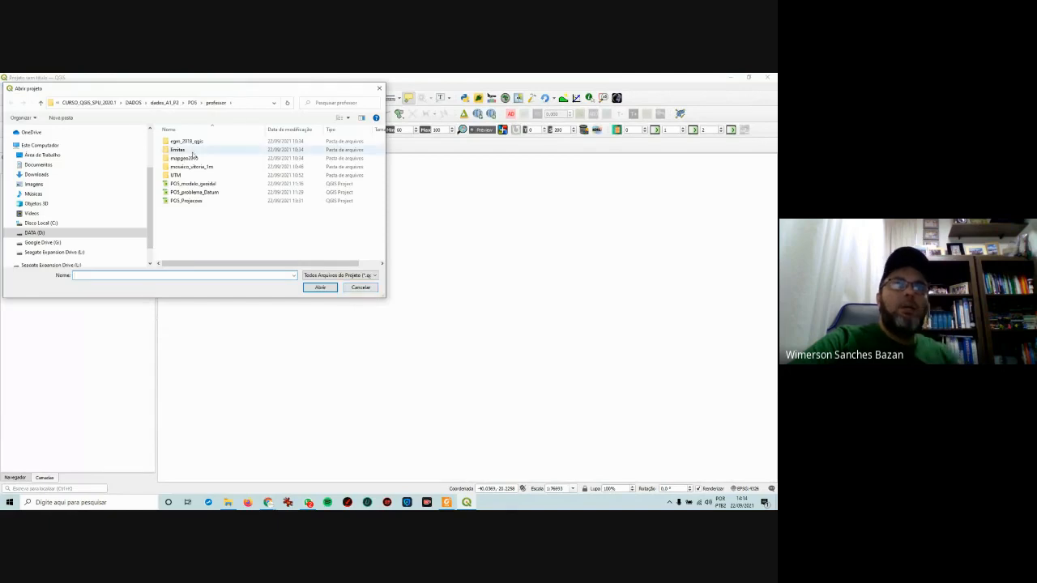
left_click(174, 104)
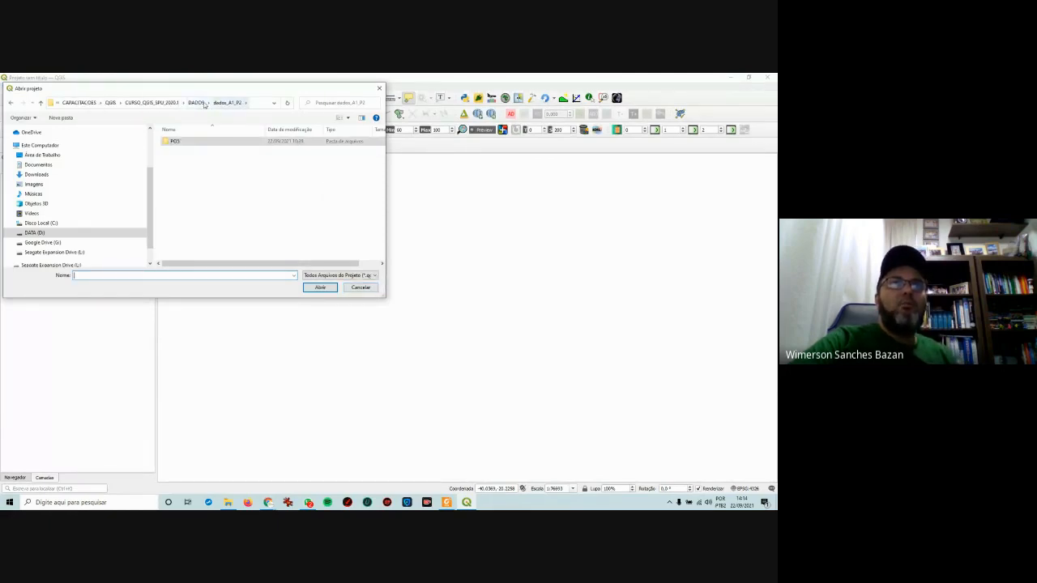
left_click(206, 105)
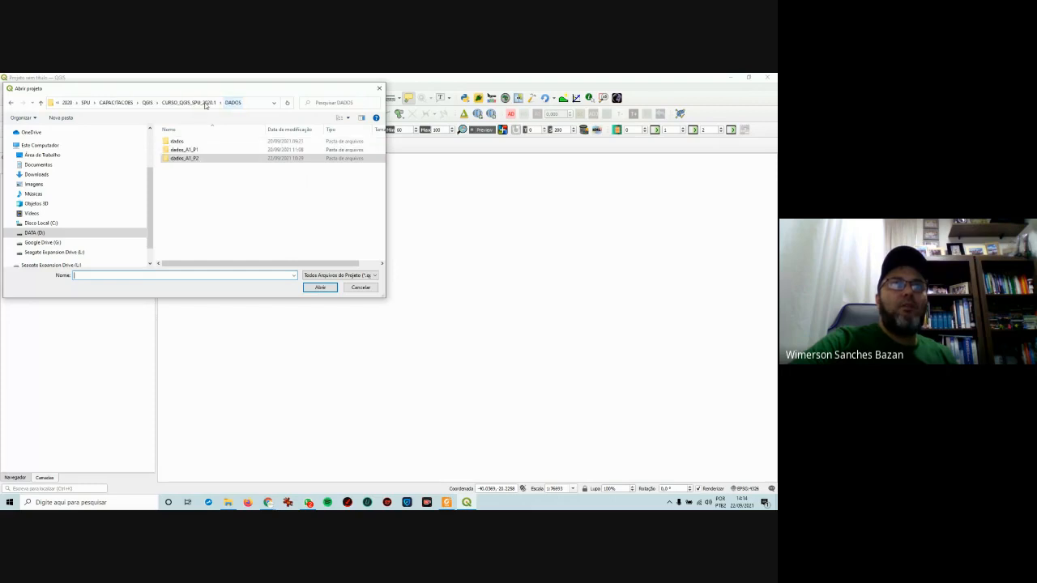
double_click(195, 156)
double_click(180, 168)
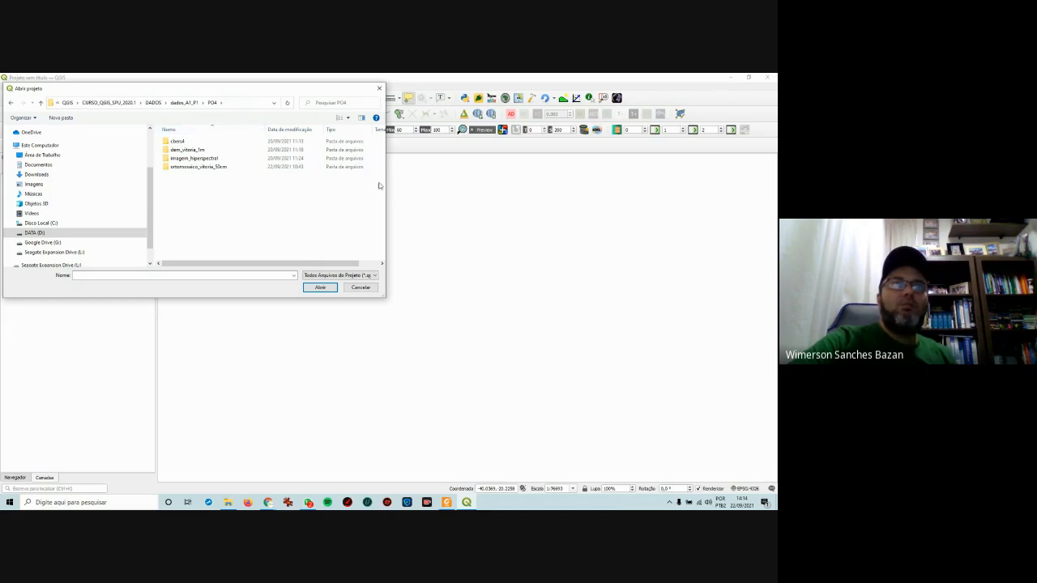
left_click(241, 105)
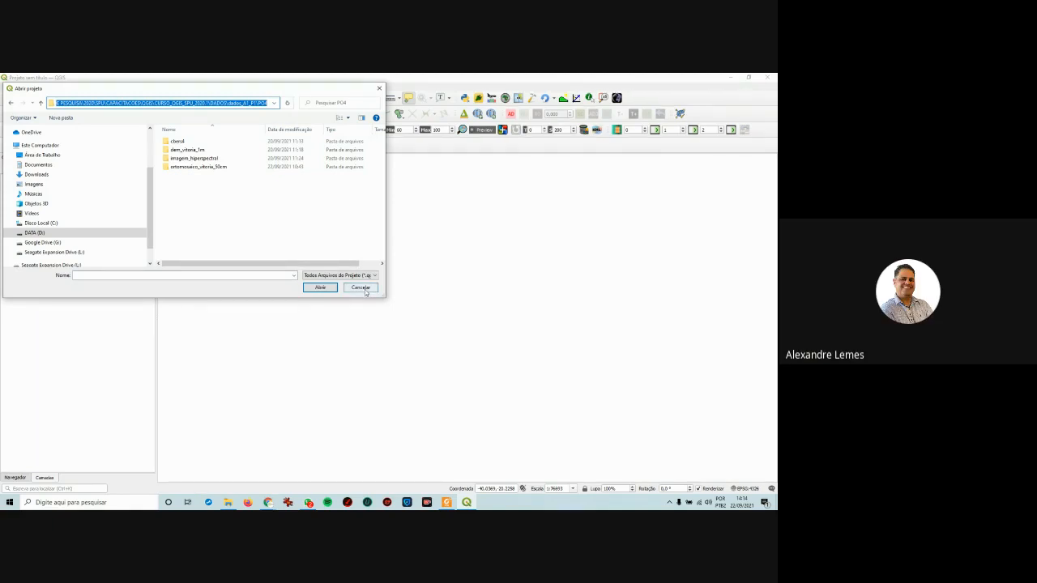
left_click_drag(271, 94, 458, 172)
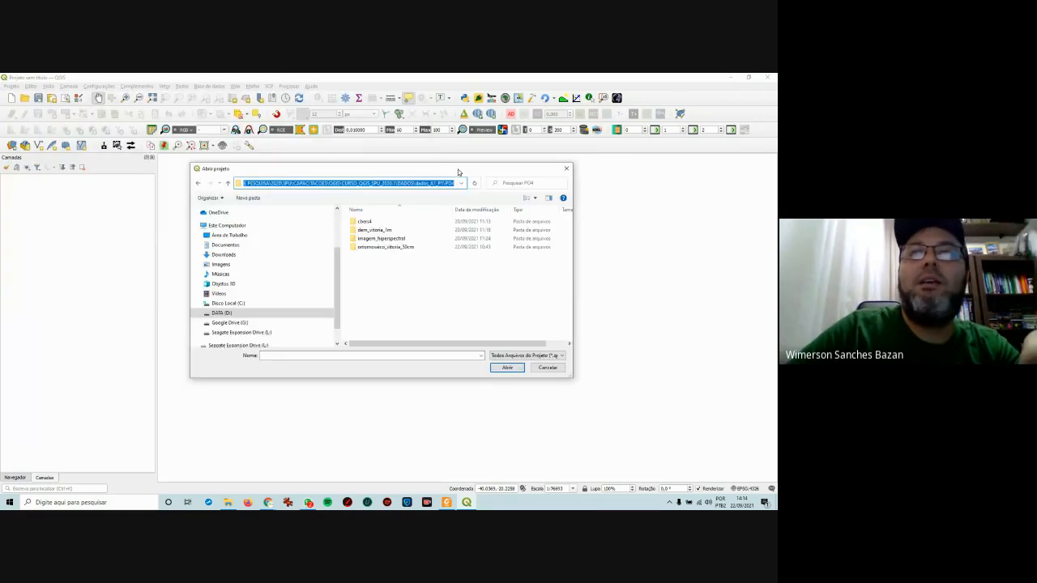
left_click(548, 367)
left_click(99, 85)
mouse_move(114, 94)
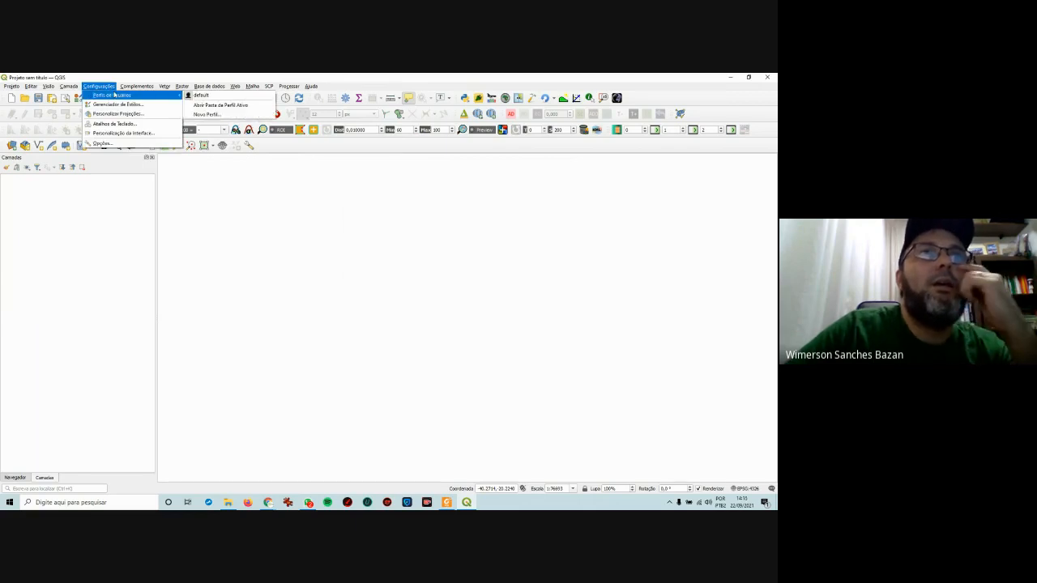
left_click(105, 86)
left_click(105, 86)
left_click(103, 143)
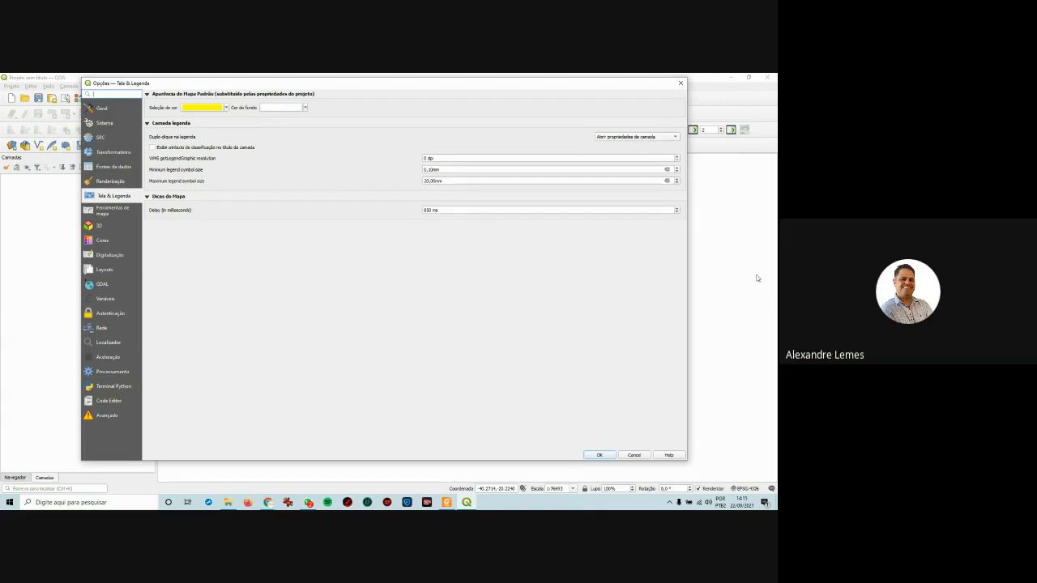
left_click(681, 83)
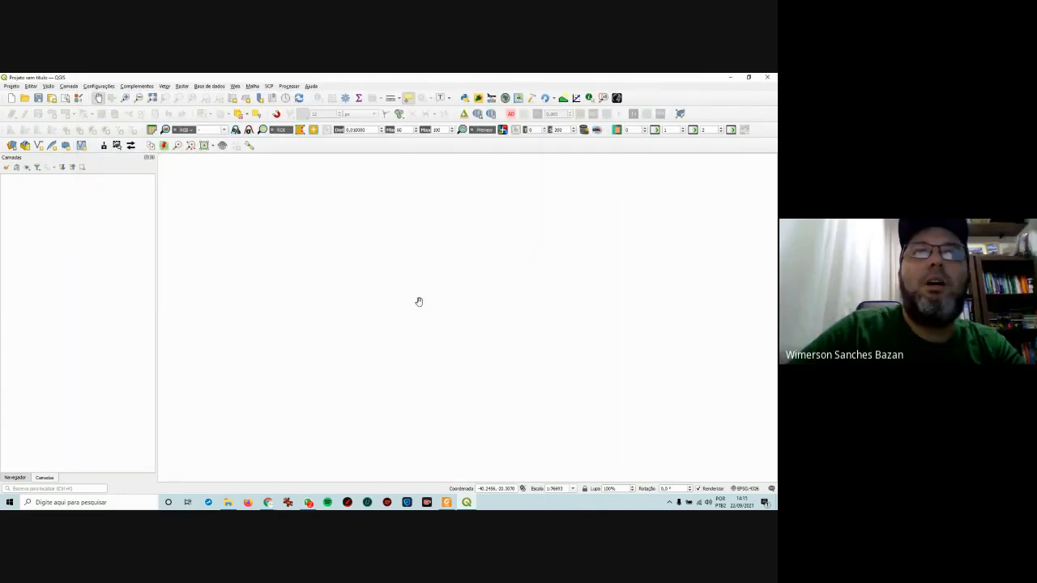
- Set the application's icon size to 32 and increase the interface font size in the general options
left_click(69, 86)
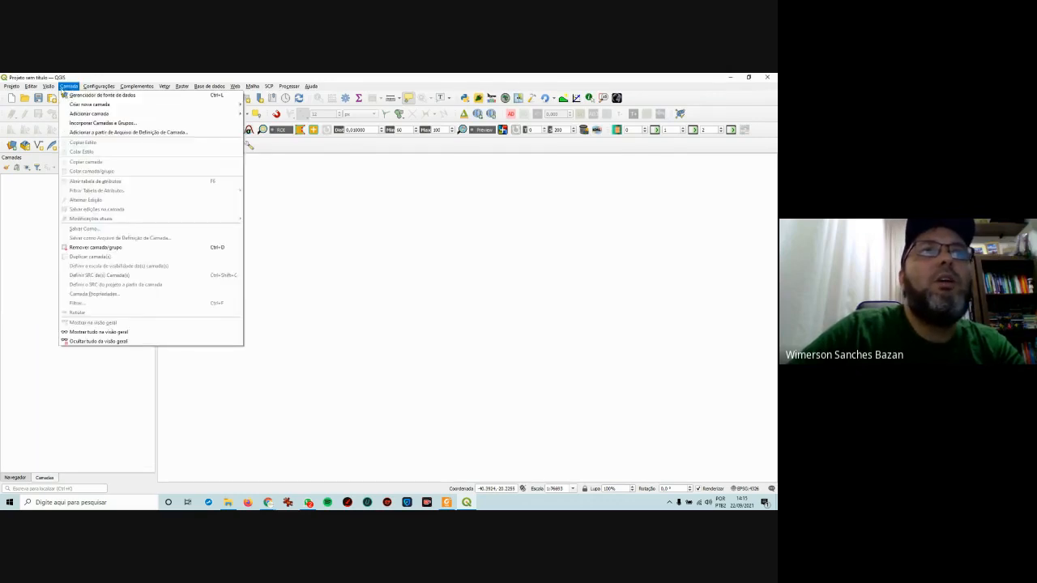
mouse_move(99, 86)
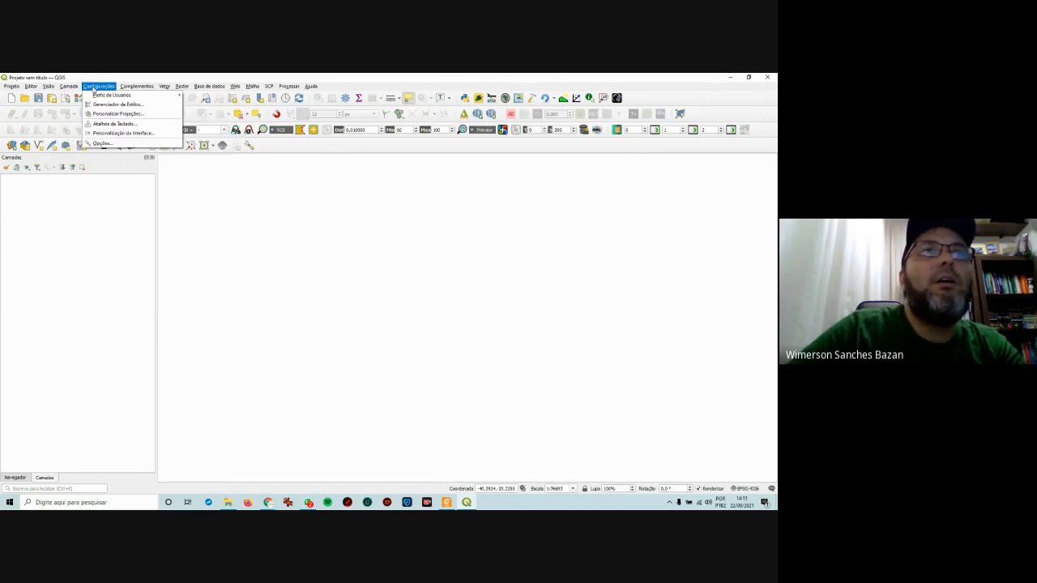
left_click(109, 144)
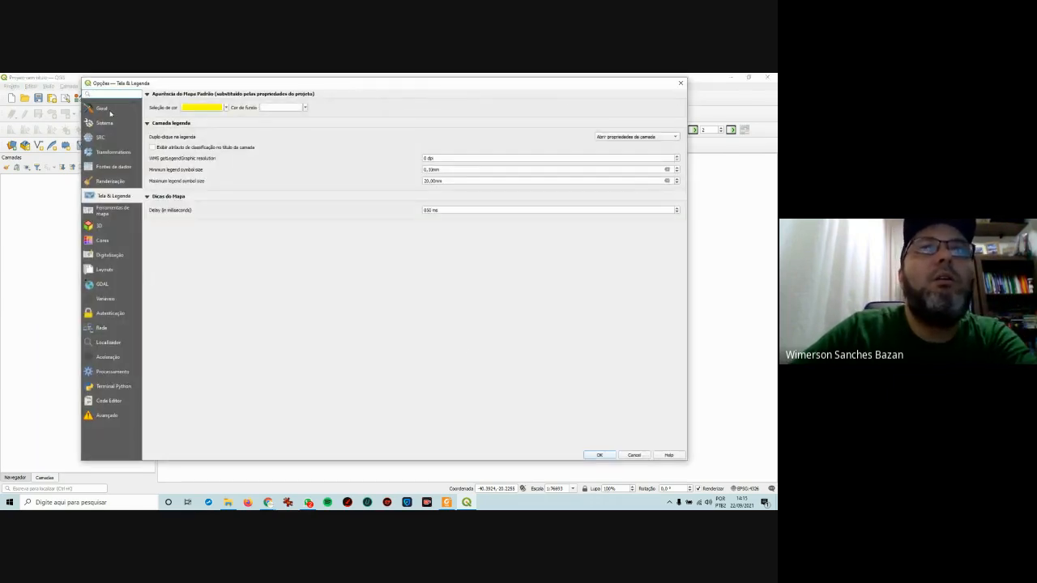
left_click(110, 112)
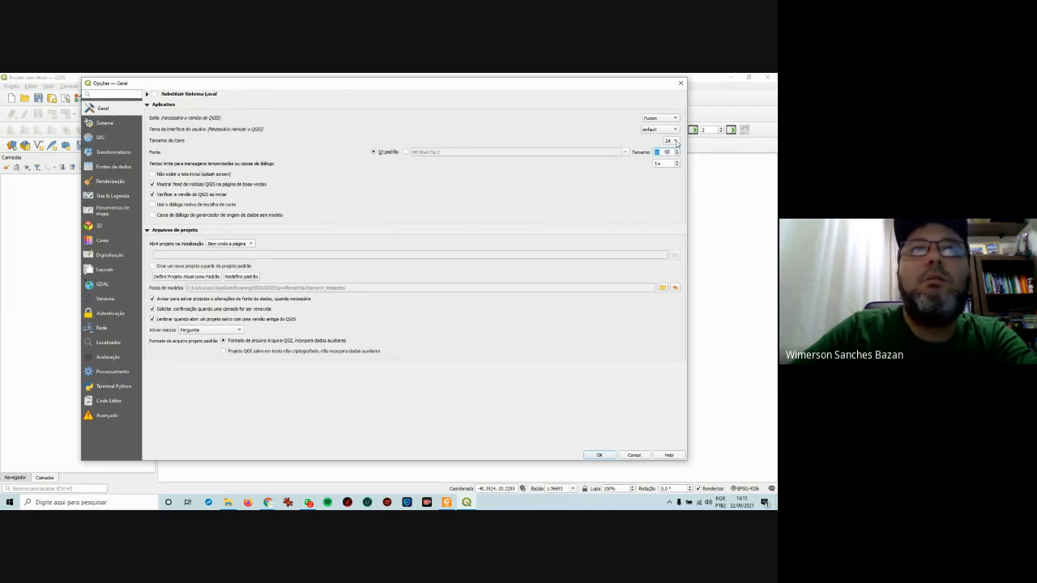
left_click(675, 141)
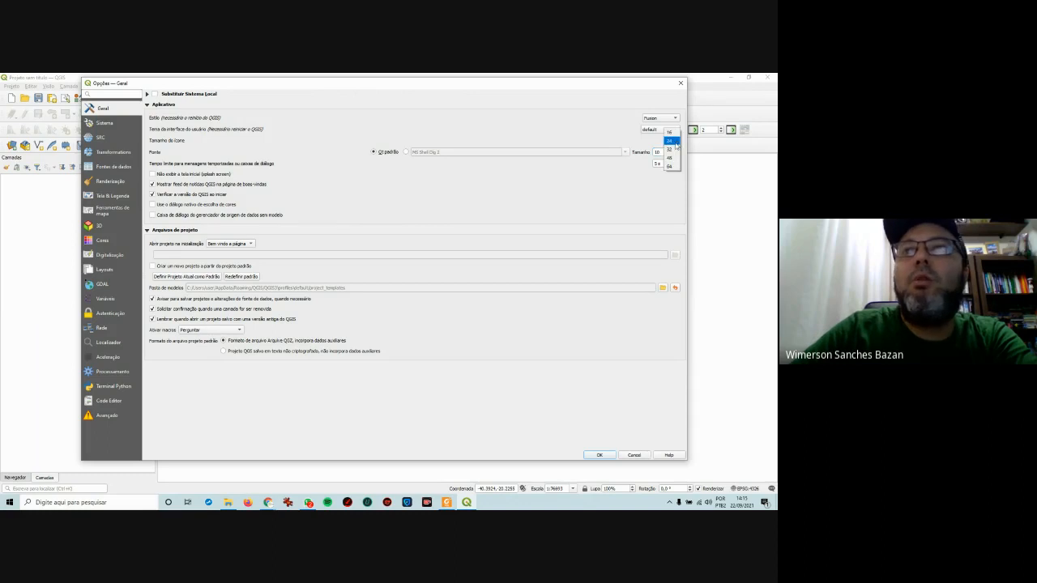
left_click(674, 150)
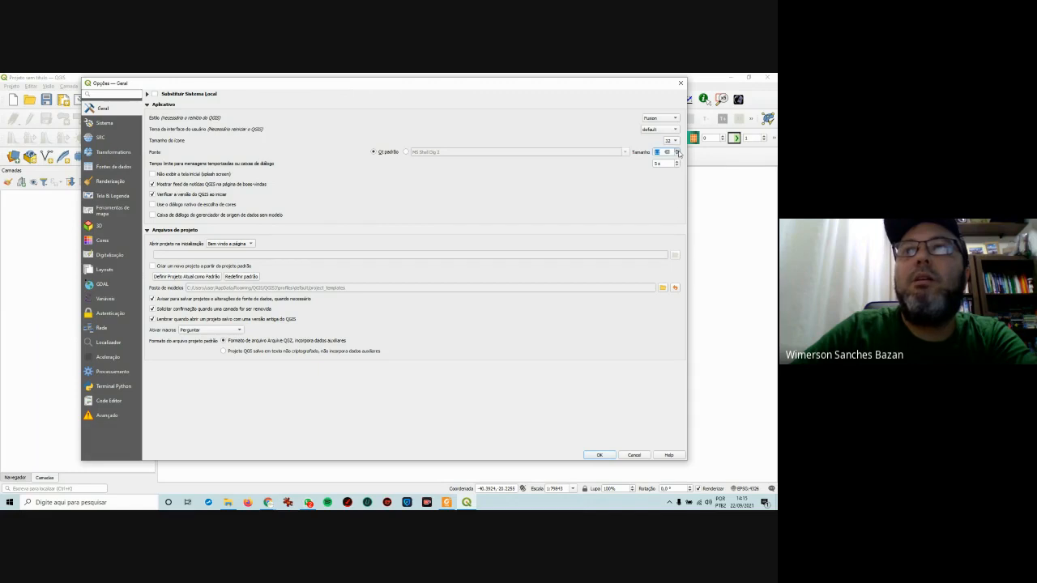
left_click(600, 456)
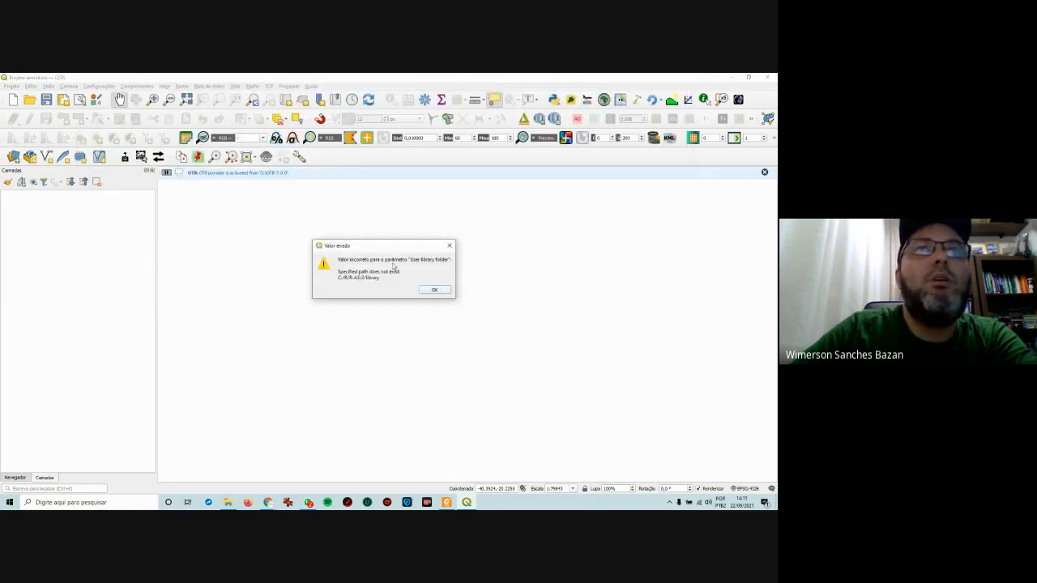
left_click(438, 292)
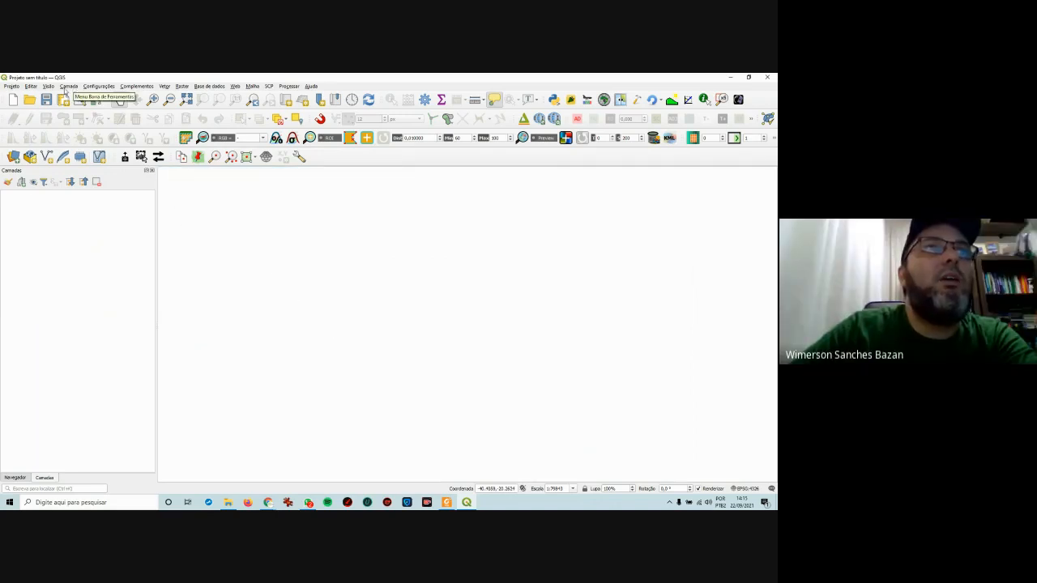
- Change the application font from the Qt default to MS Shell Dlg 2 in the general options and dismiss the resulting notices
left_click(16, 87)
left_click(284, 267)
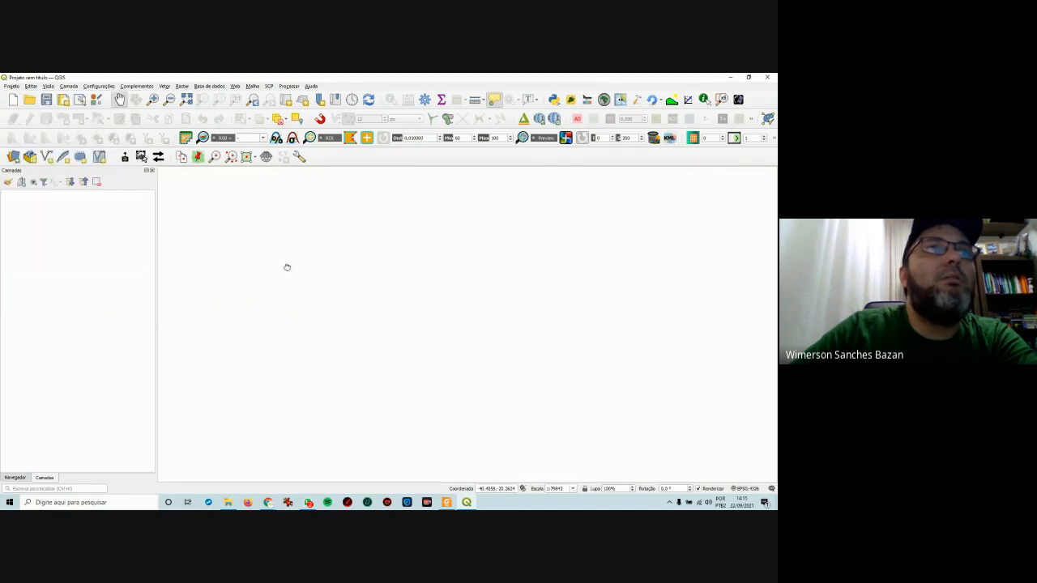
left_click(69, 87)
mouse_move(48, 87)
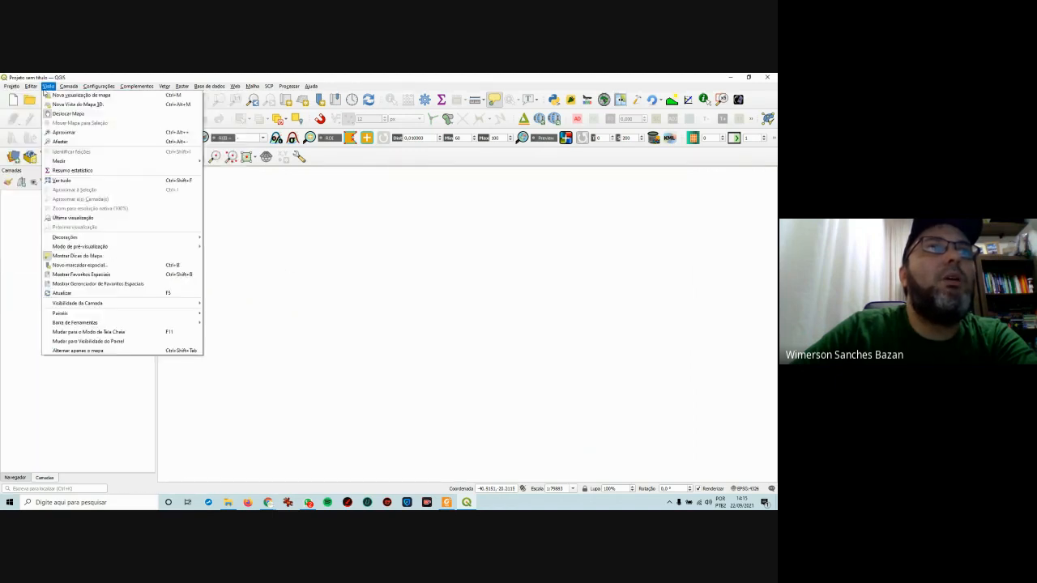
mouse_move(98, 87)
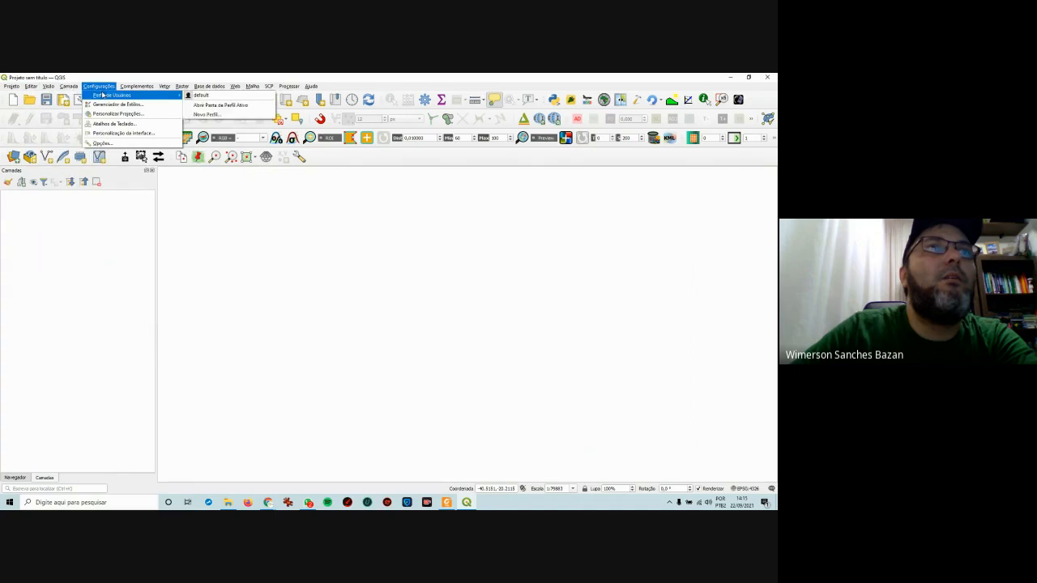
left_click(105, 145)
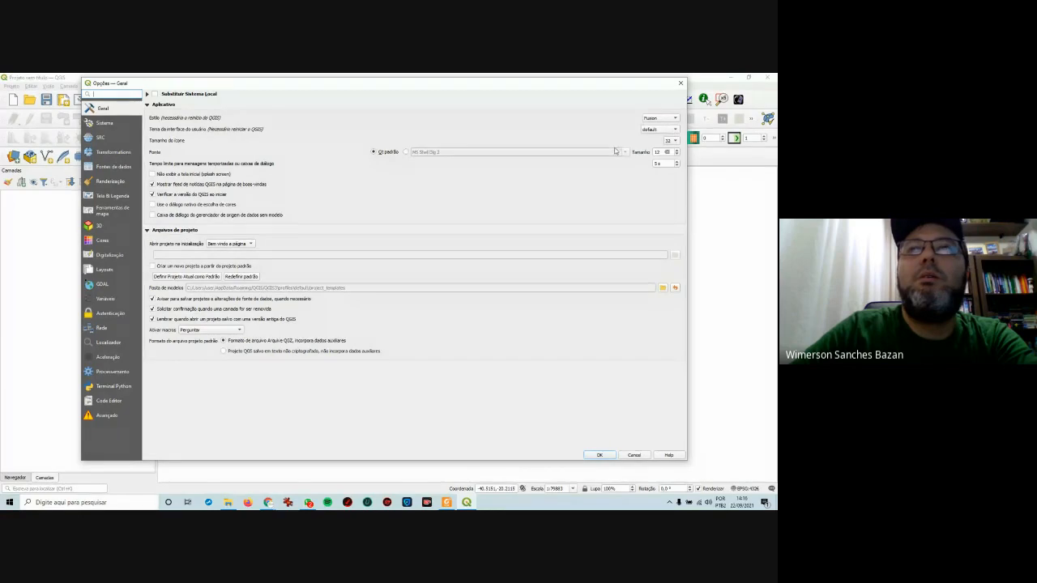
left_click(406, 152)
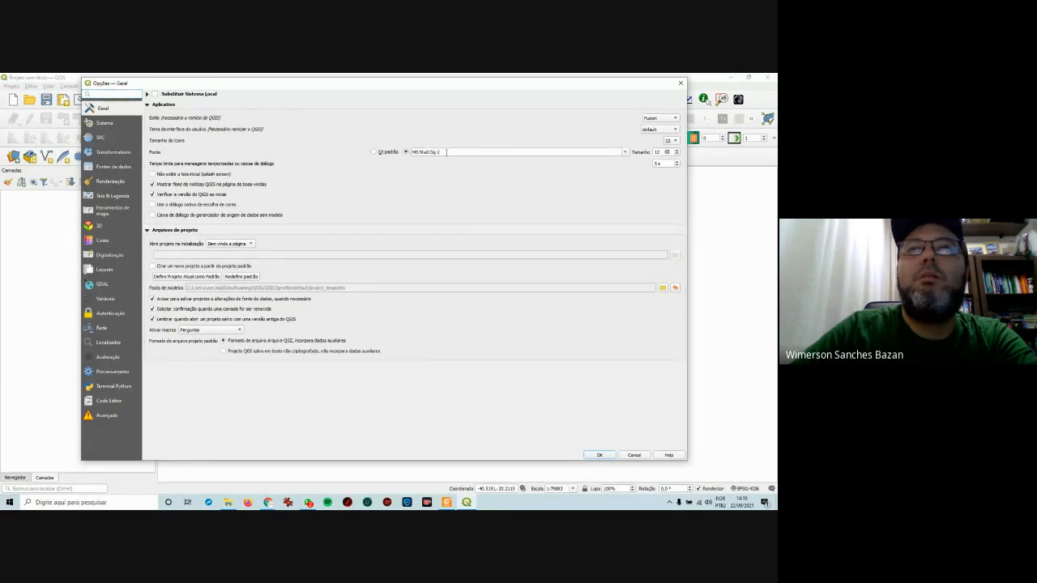
left_click(600, 456)
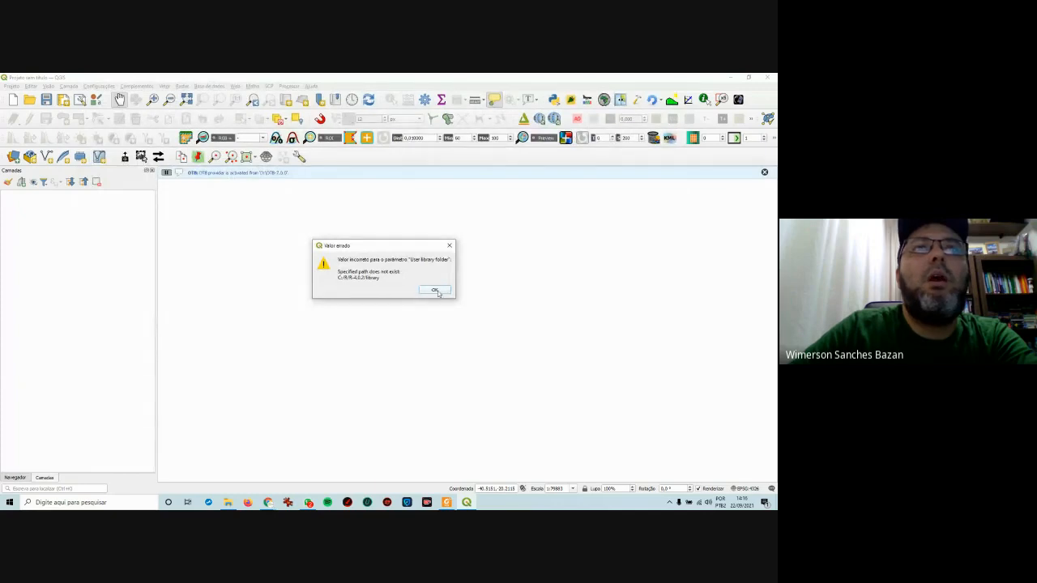
left_click(436, 290)
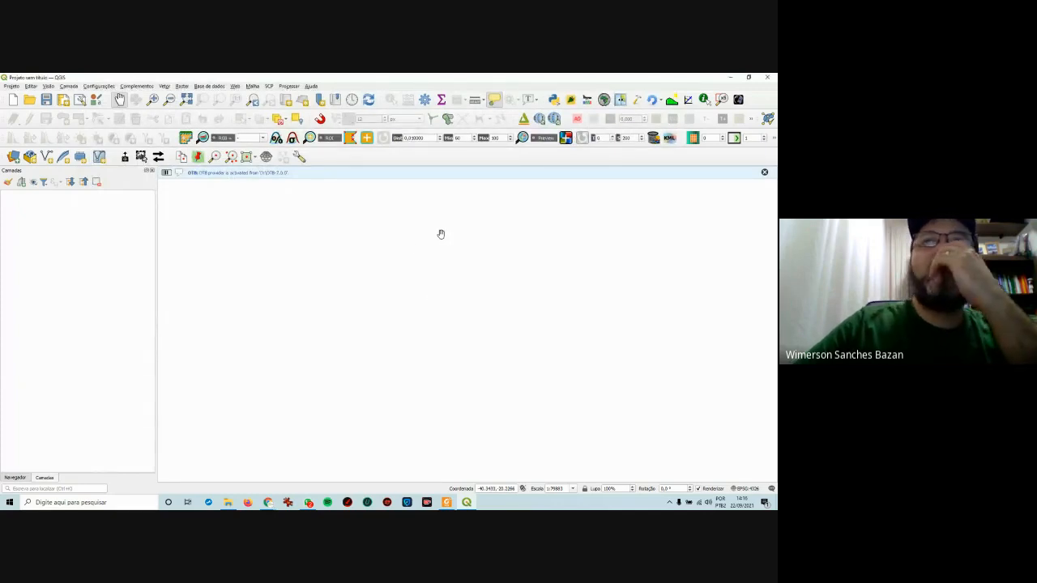
left_click(763, 172)
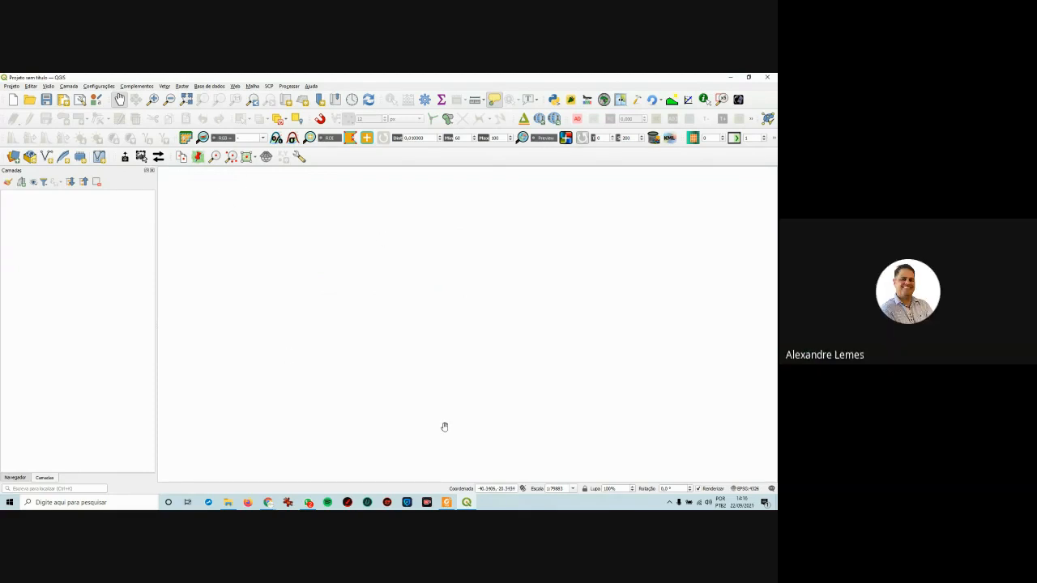
double_click(271, 77)
key("super+d")
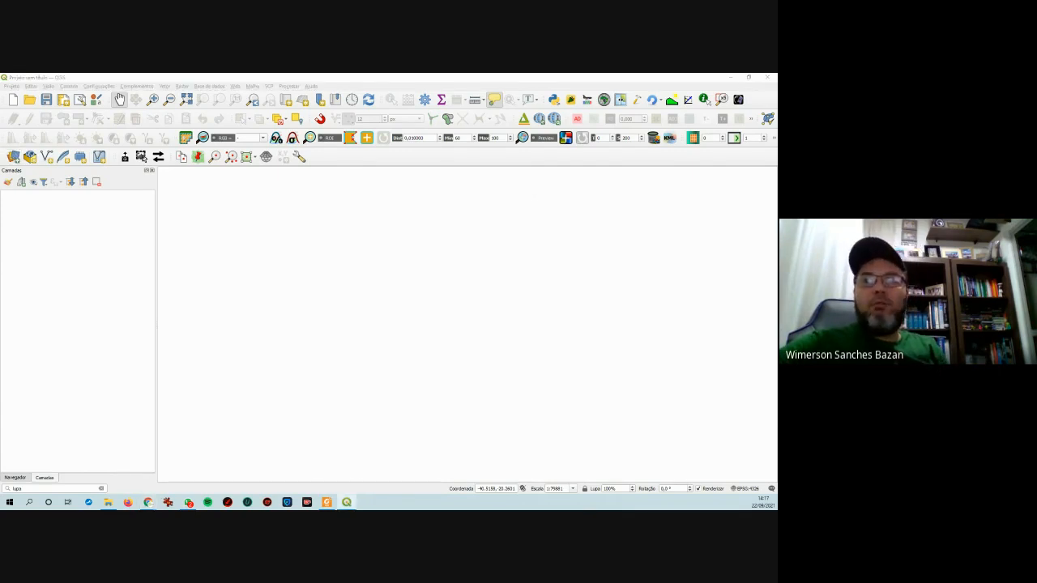
- Show the Data Source Manager's raster page, move its window fully into view, and close it without adding a layer
key("ctrl+l")
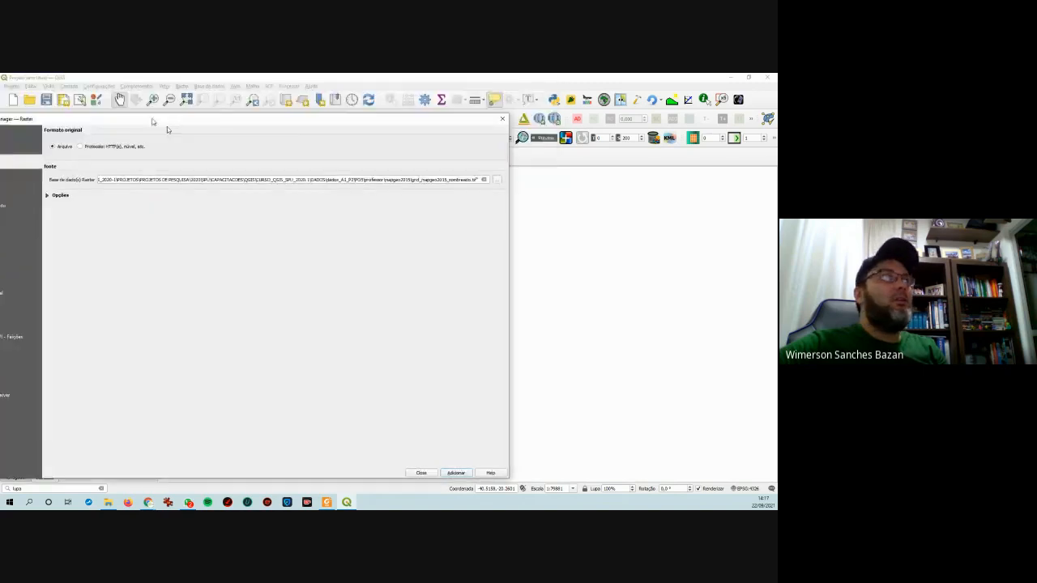
left_click_drag(167, 129, 387, 158)
left_click_drag(479, 148, 459, 197)
left_click(719, 194)
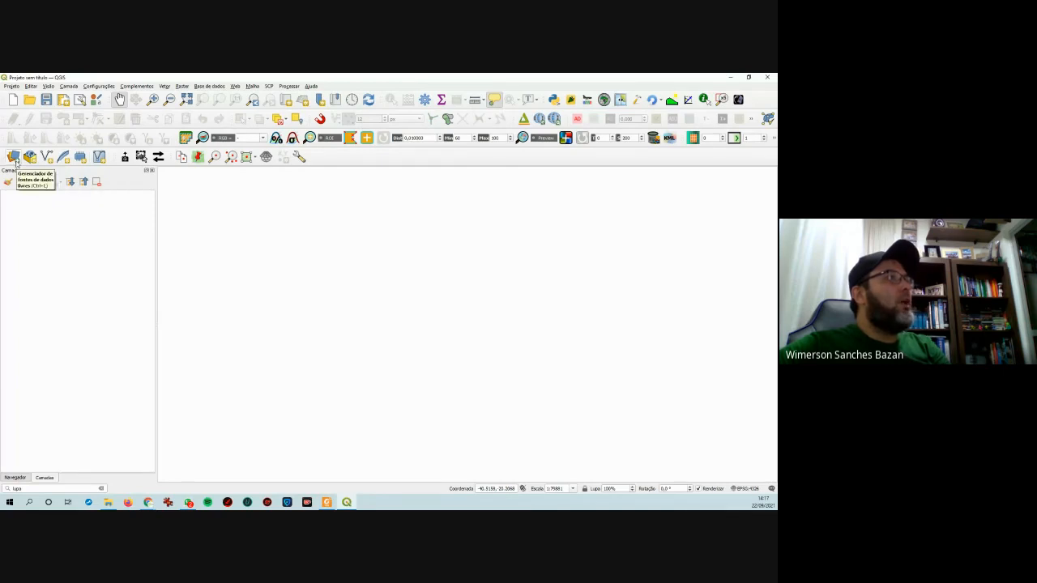
left_click(15, 161)
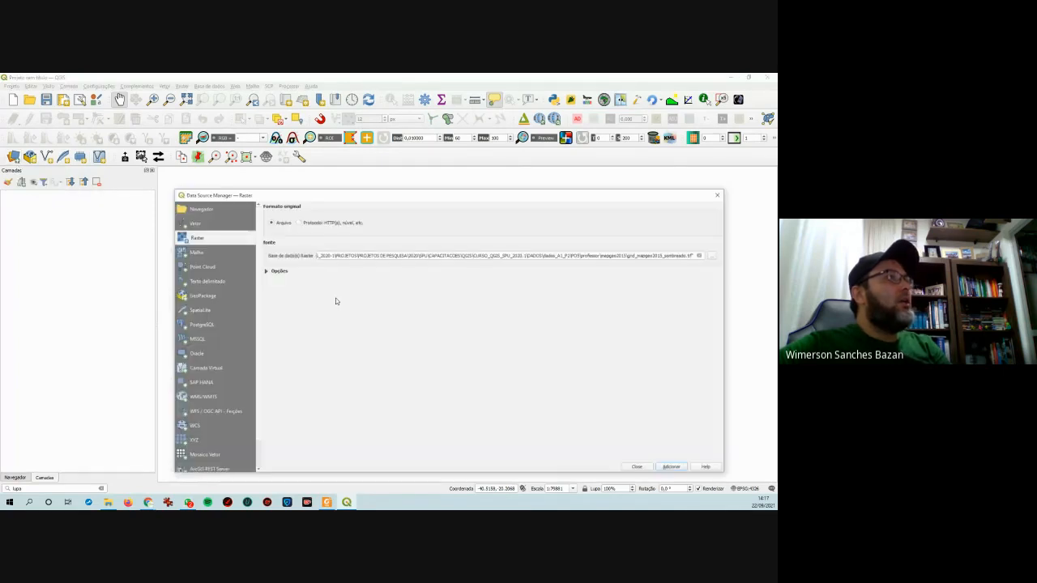
left_click(718, 195)
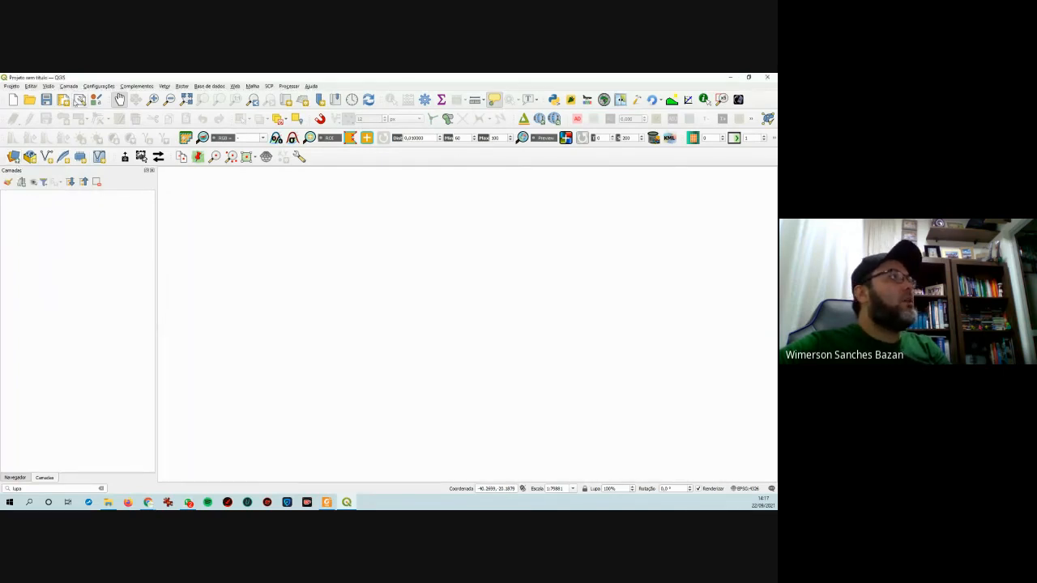
left_click(30, 86)
mouse_move(52, 87)
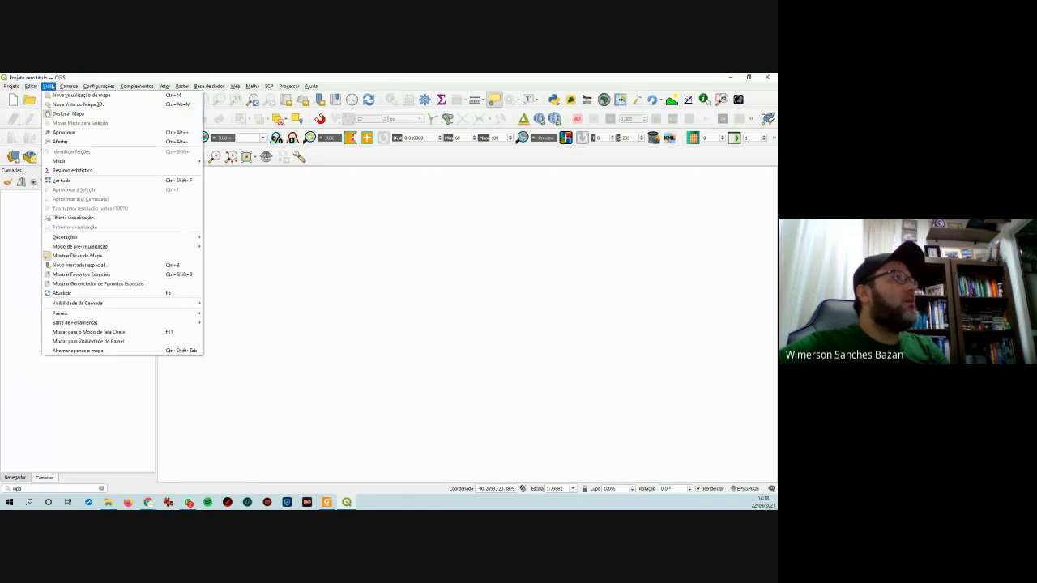
mouse_move(94, 89)
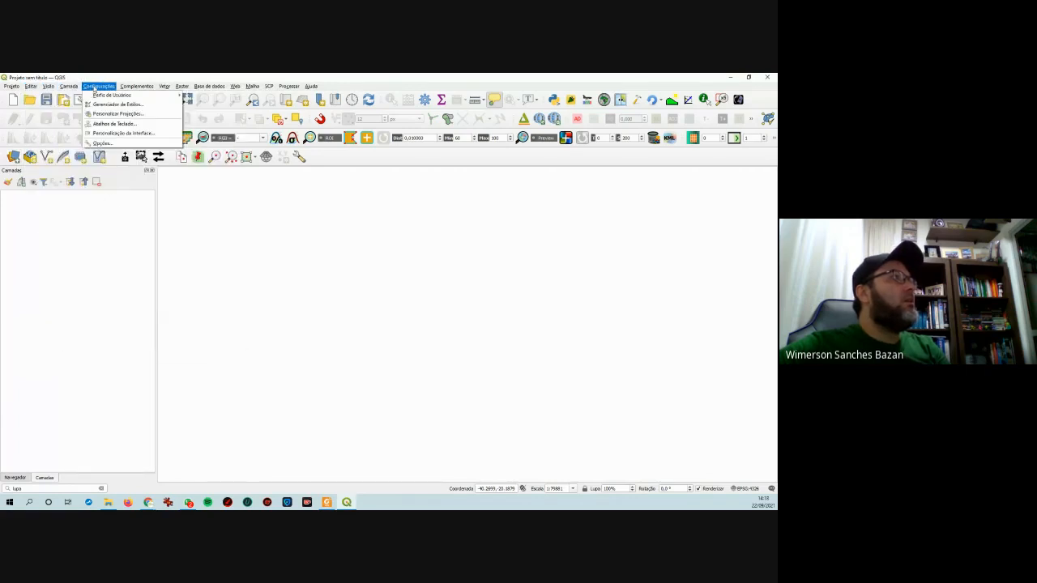
mouse_move(133, 86)
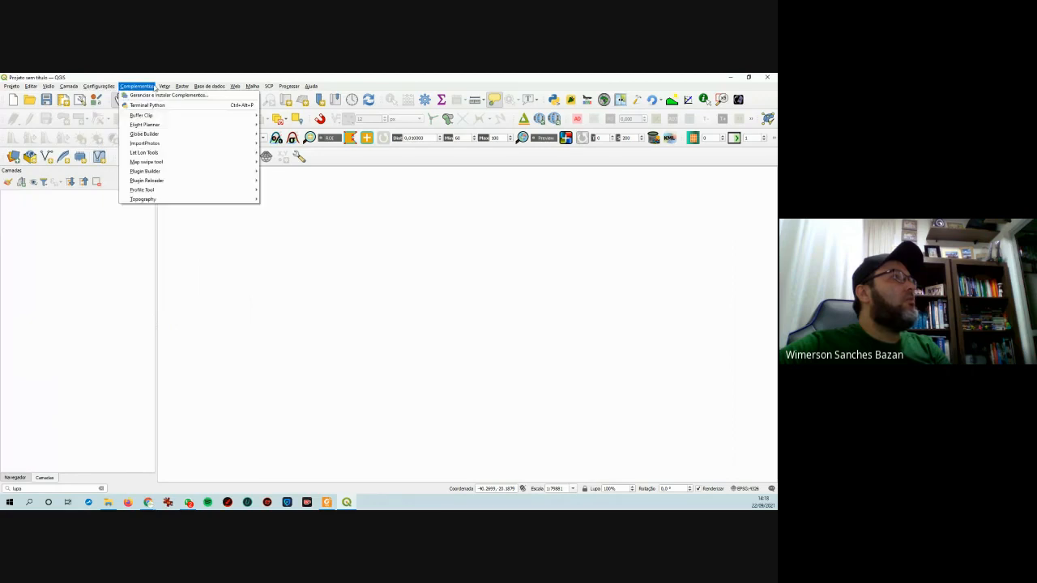
mouse_move(14, 88)
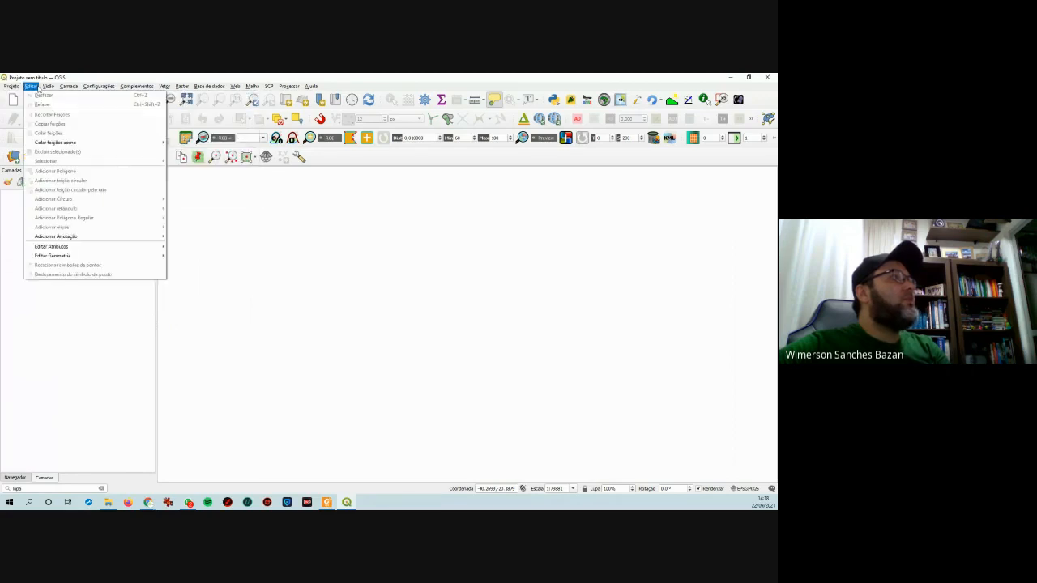
left_click(413, 308)
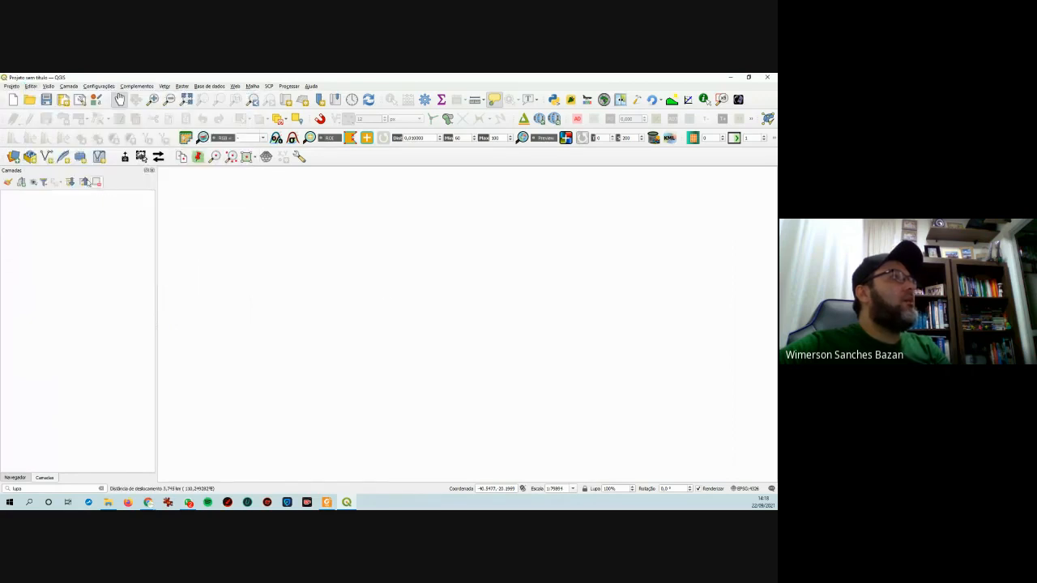
- Add the dem_1m and dem_1m_hillshade images from the dem_vitoria_1m folder as raster layers through the Data Source Manager
left_click(14, 157)
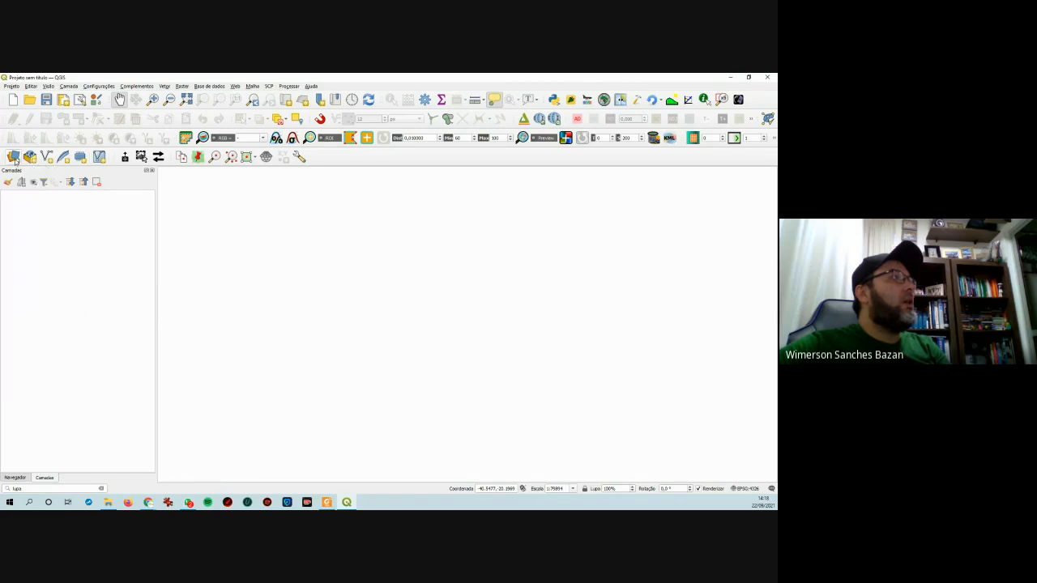
left_click(191, 253)
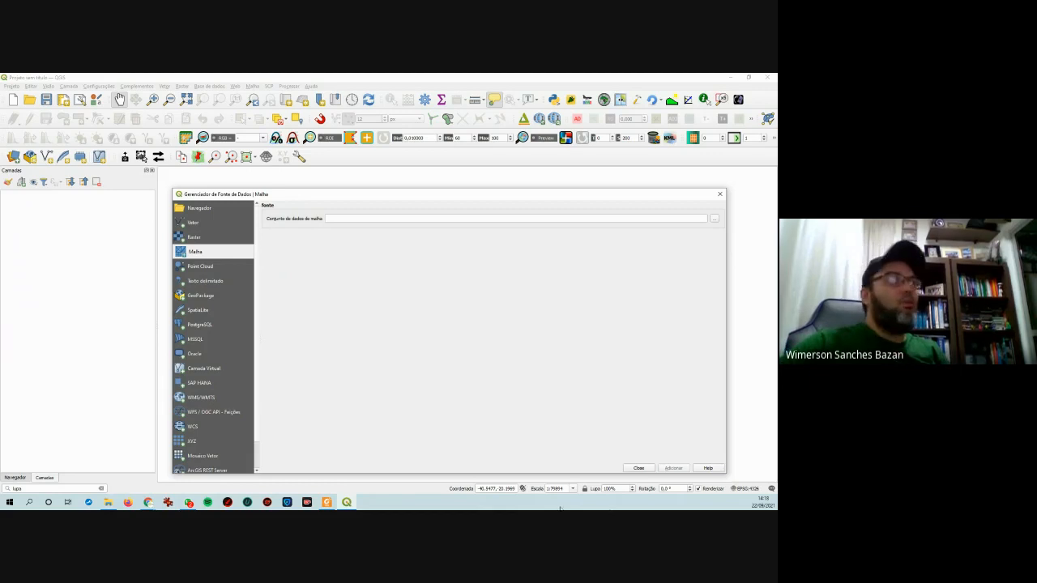
left_click(195, 236)
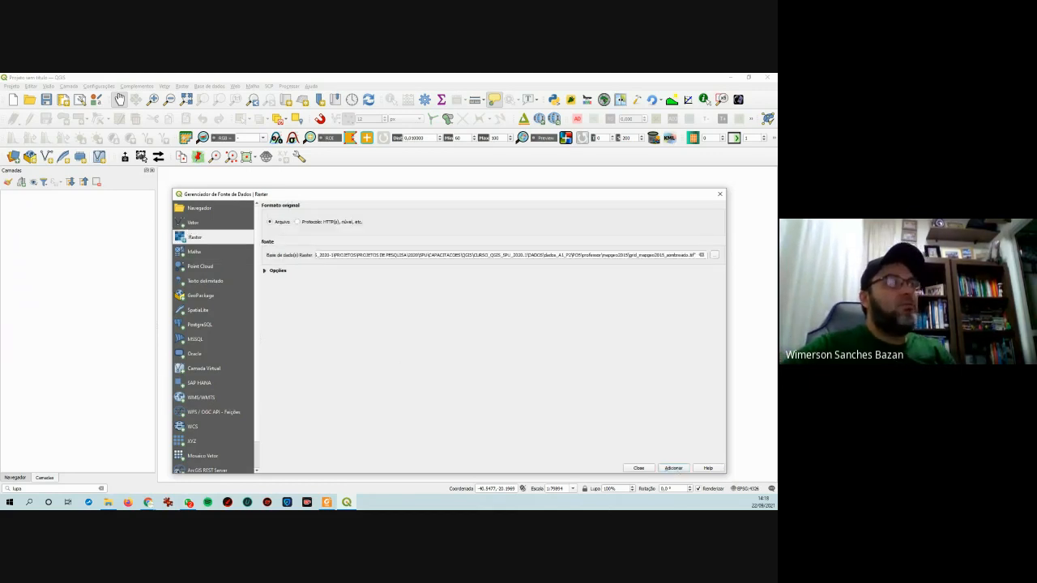
left_click(715, 255)
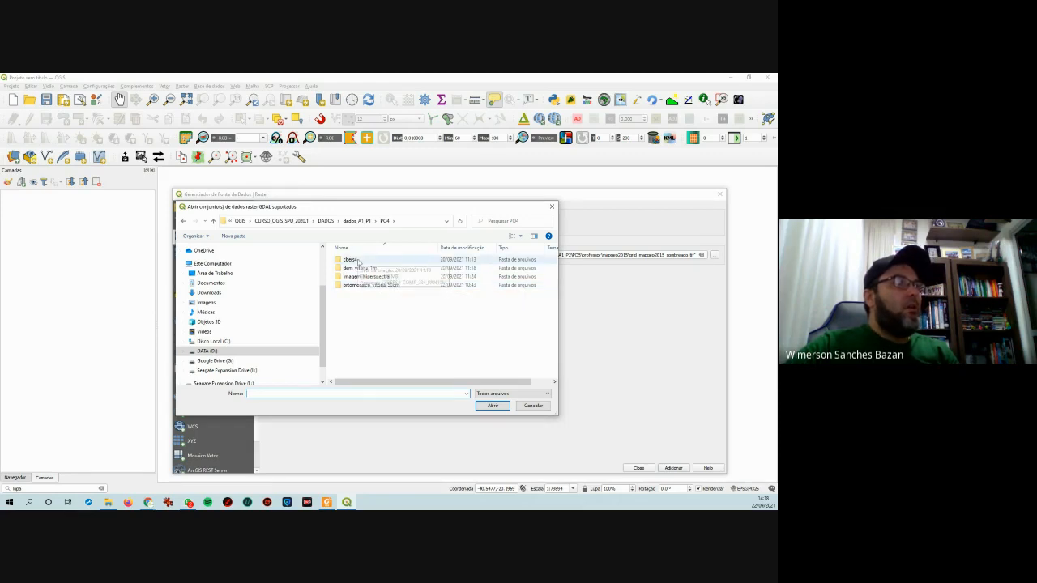
double_click(360, 267)
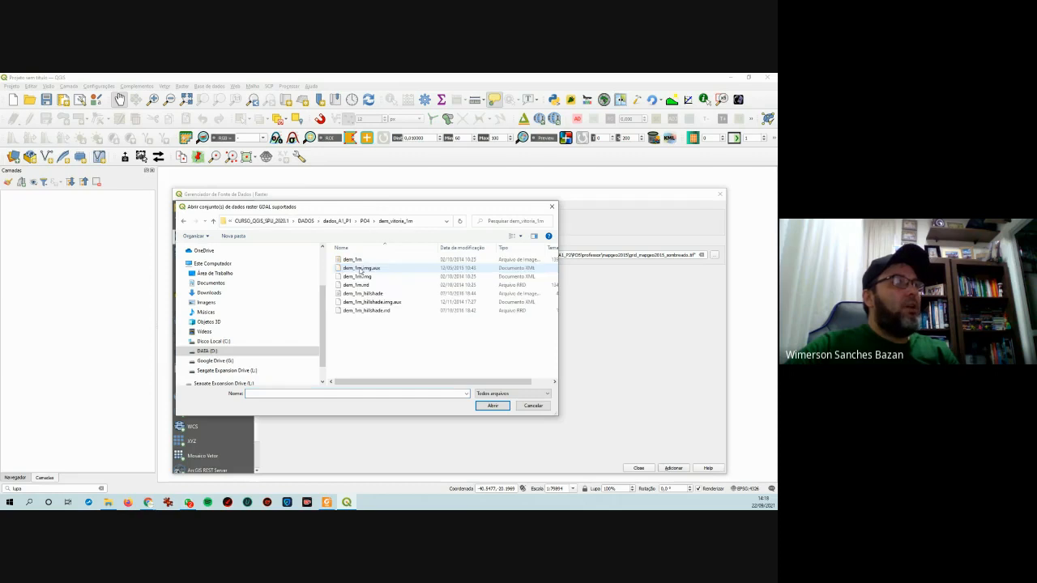
left_click(364, 261)
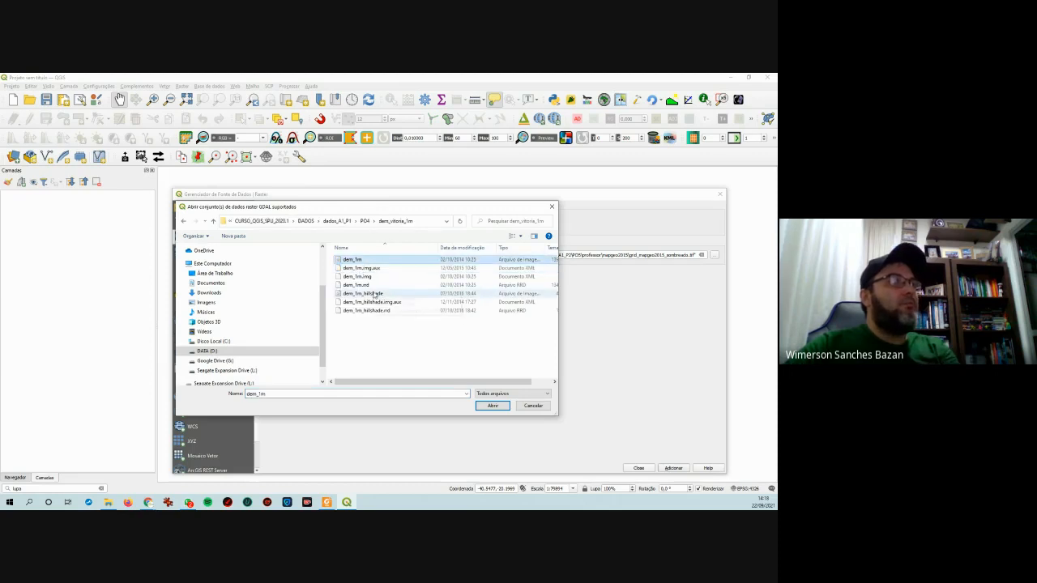
left_click(375, 296, "ctrl")
left_click(493, 406)
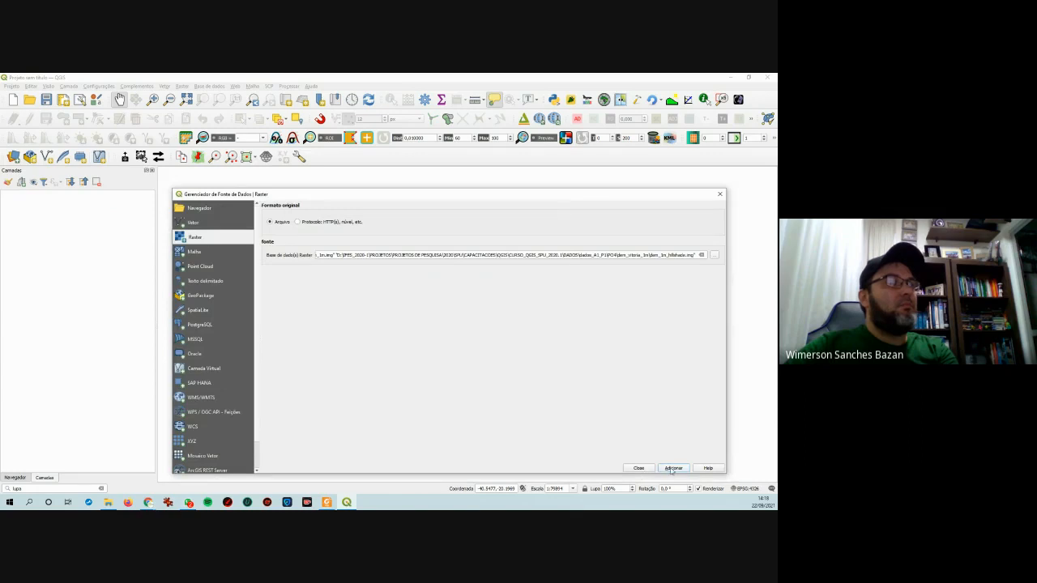
left_click(673, 468)
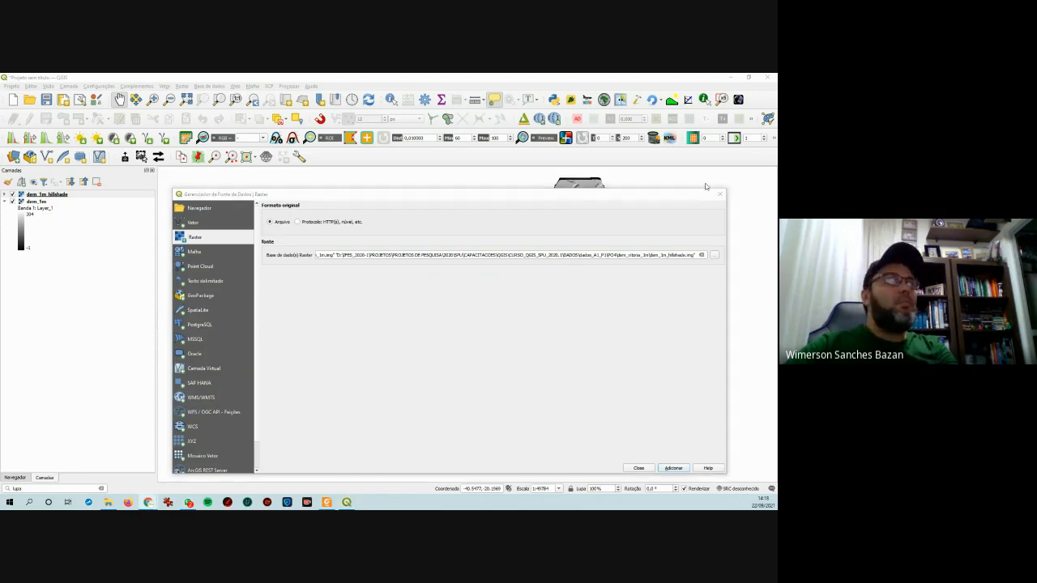
- Add the CEBERS4-COMP_234_PAN10M image from the cbers4 folder inside PO4 as a raster layer
left_click(713, 254)
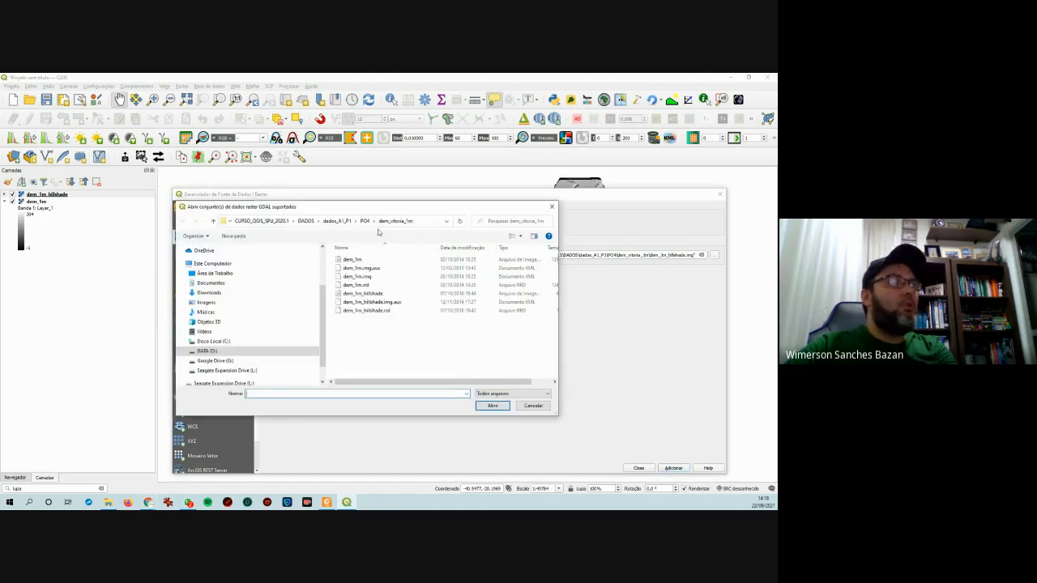
left_click(364, 221)
double_click(349, 260)
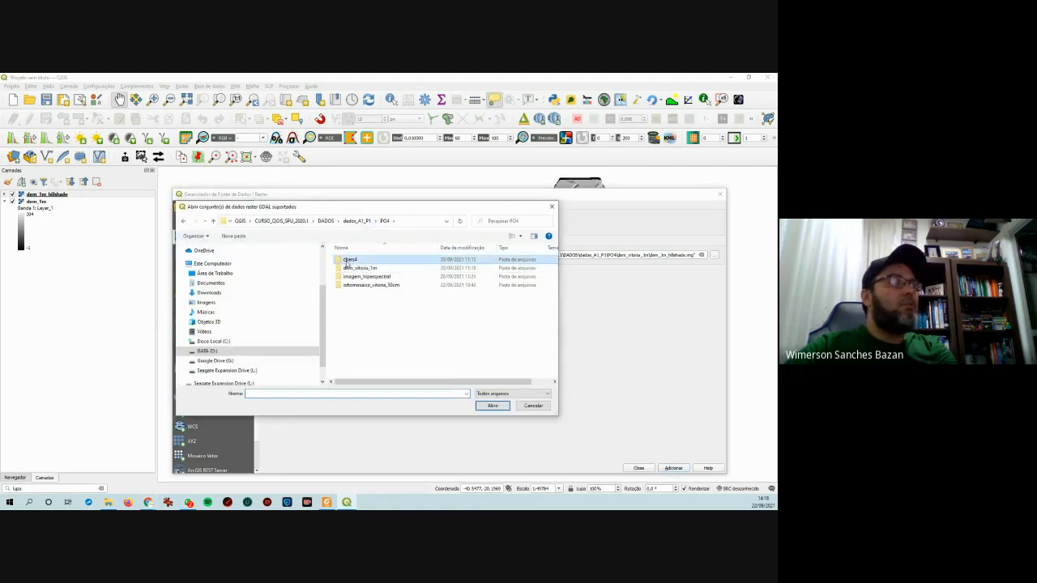
left_click(351, 278)
left_click(492, 405)
left_click(674, 468)
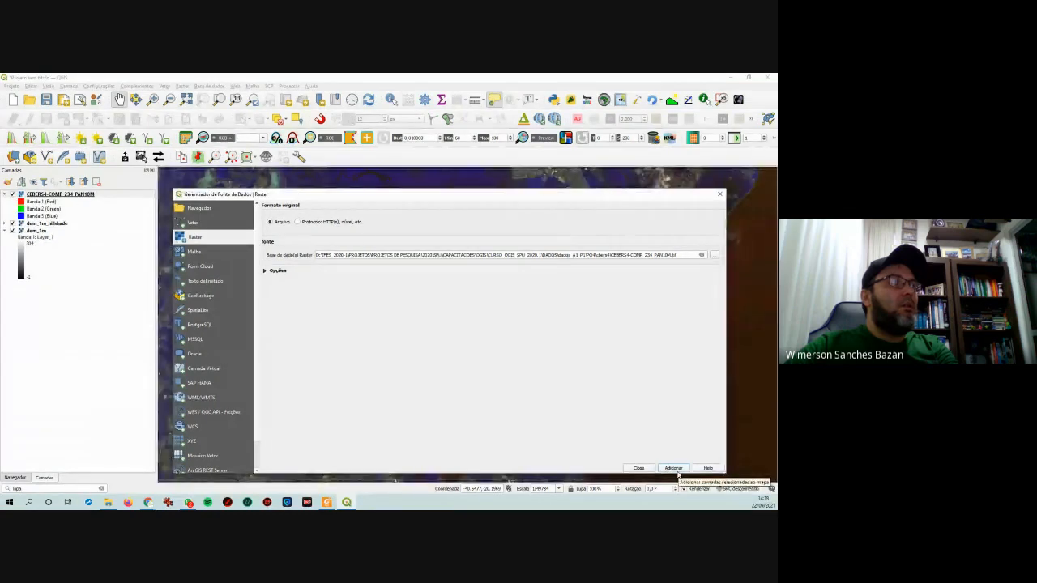
- Add the TIF tiles BLOCO_17_FINAL, BLOCO_17A_FINAL, BLOCO_20_FINAL, BLOCO_21_FINAL and BLOCO_21A_FINAL from the ortomosaico_vitoria_50cm folder as raster layers
left_click(716, 256)
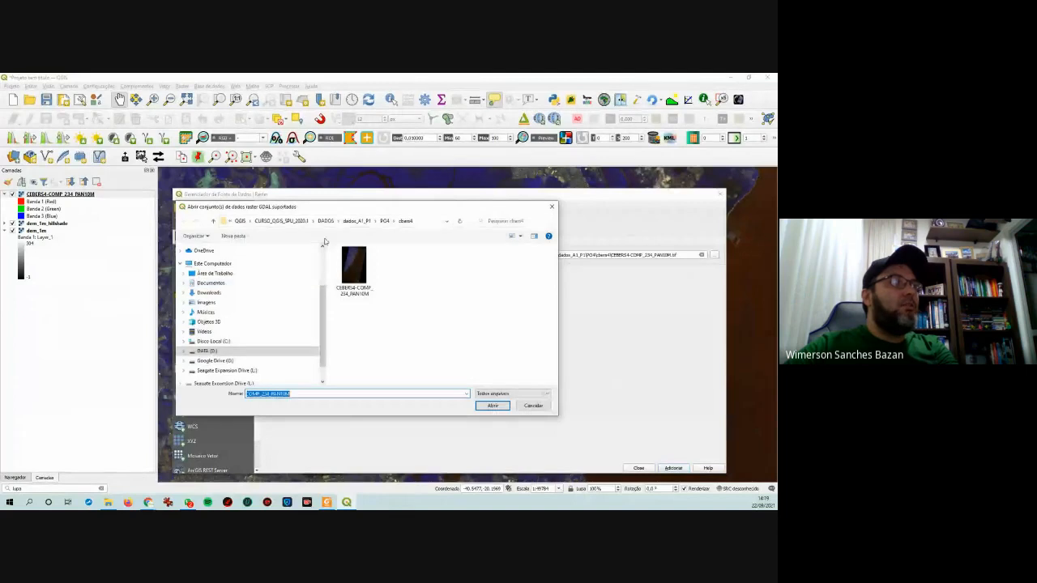
left_click(384, 221)
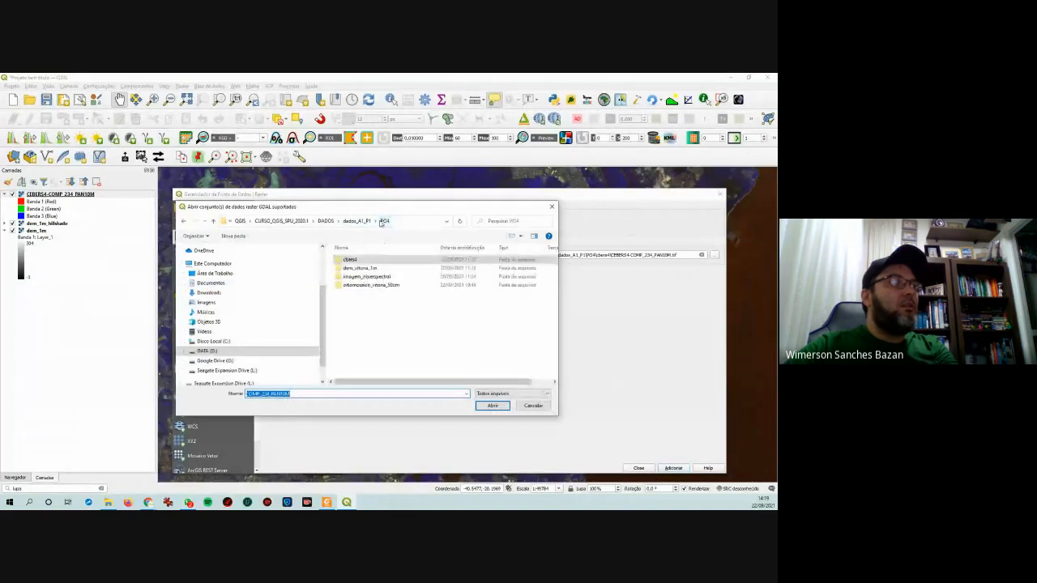
double_click(359, 286)
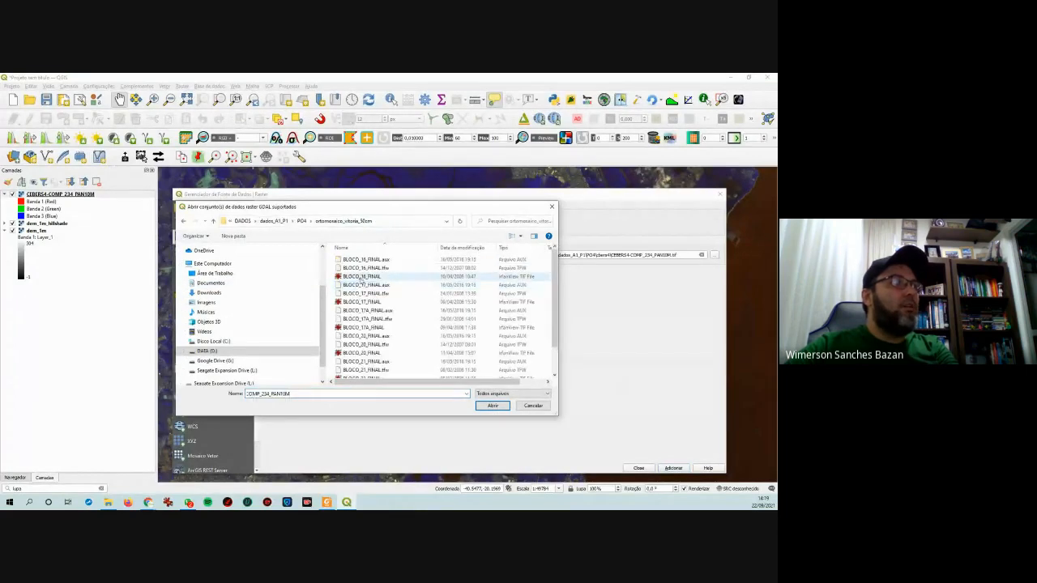
scroll(367, 324, "down", 1)
left_click(363, 373)
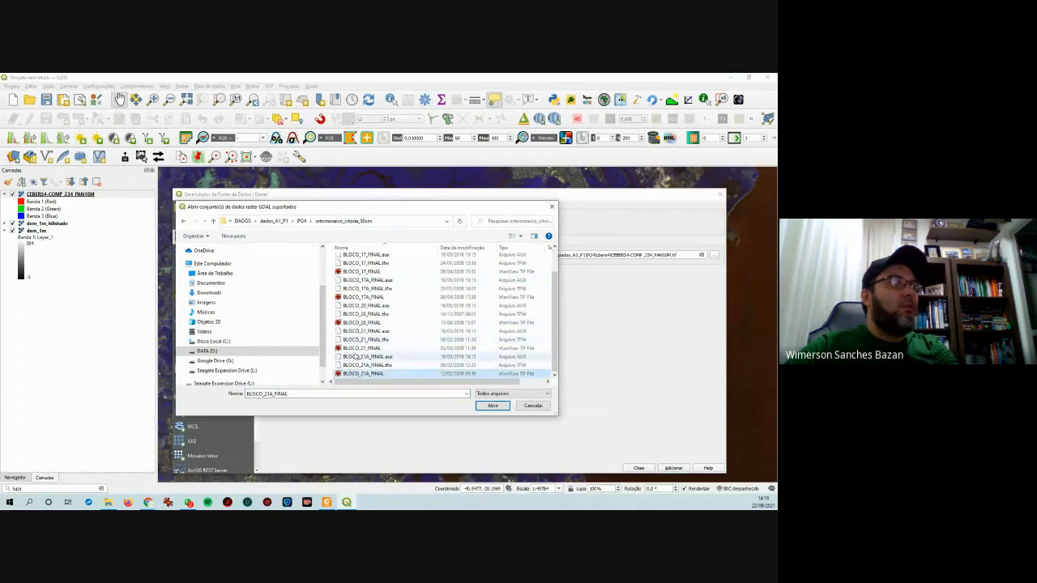
left_click(353, 349, "ctrl")
left_click(359, 323, "ctrl")
left_click(361, 298, "ctrl")
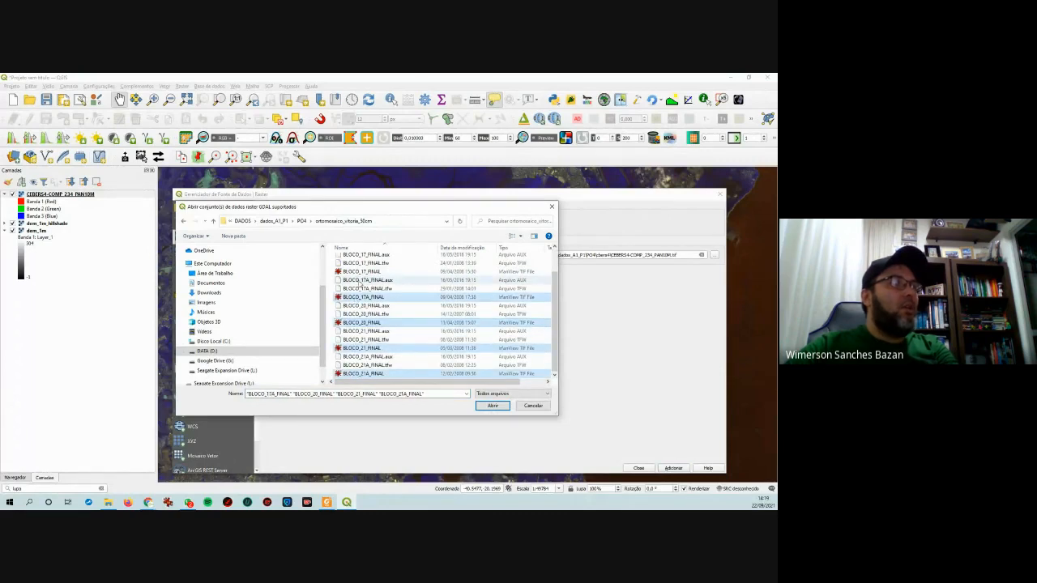
left_click(362, 272, "ctrl")
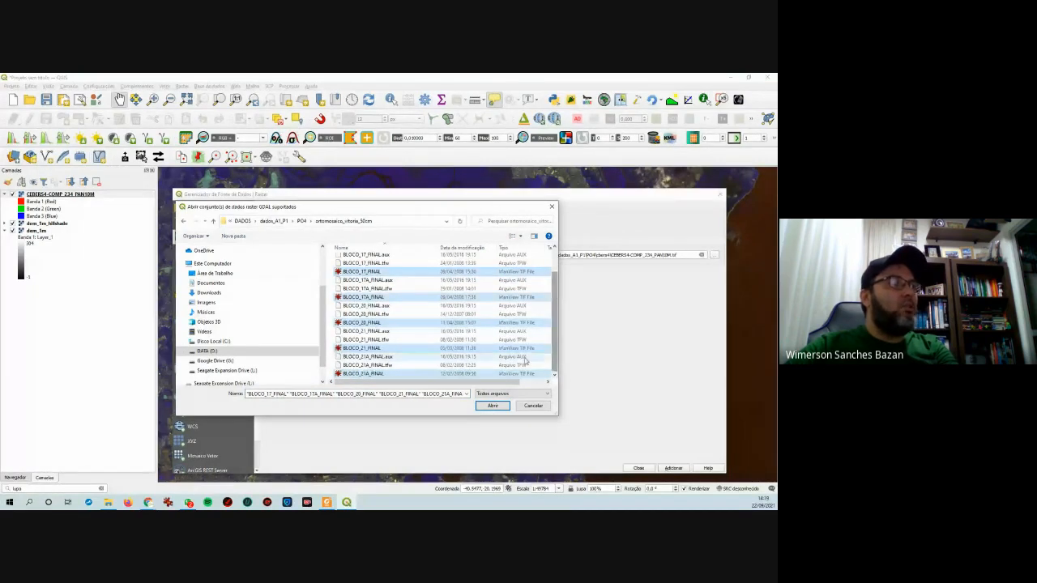
left_click(493, 405)
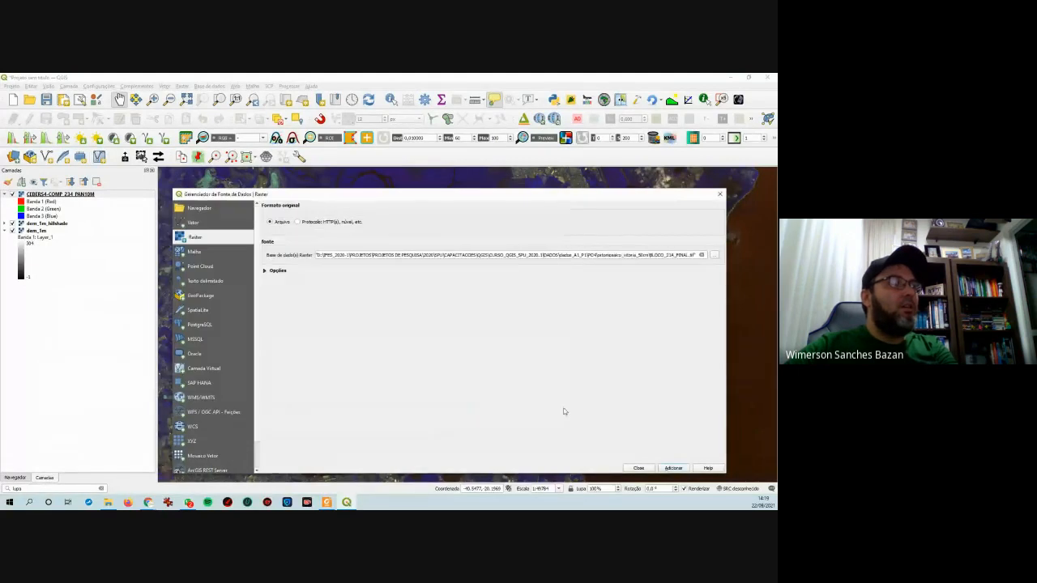
left_click(670, 470)
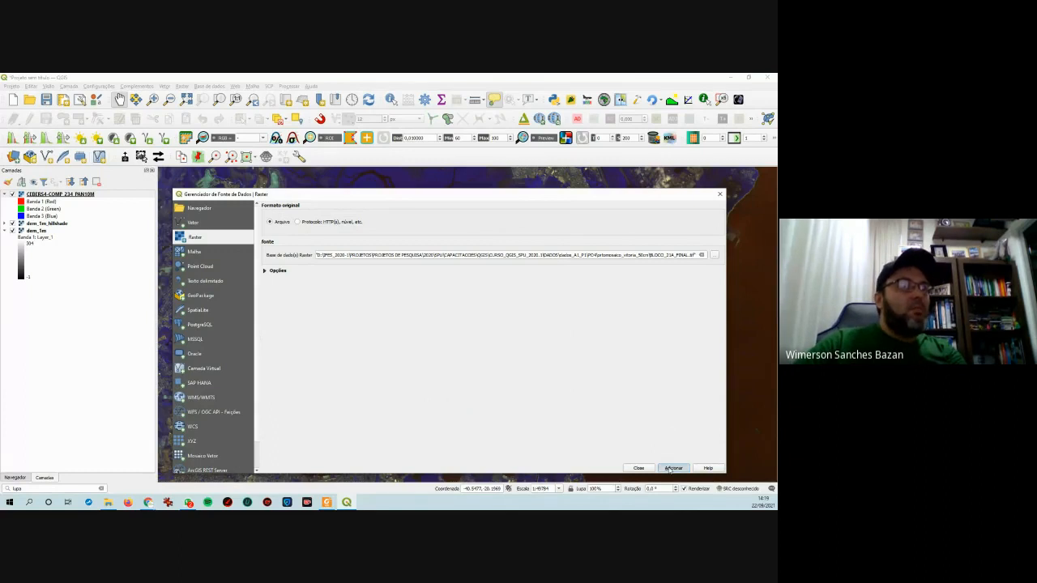
- Add the Basilica_Aparecida_refletido_utm23s image from the imagem_hiperspectral folder as a raster layer and close the Data Source Manager
left_click(714, 255)
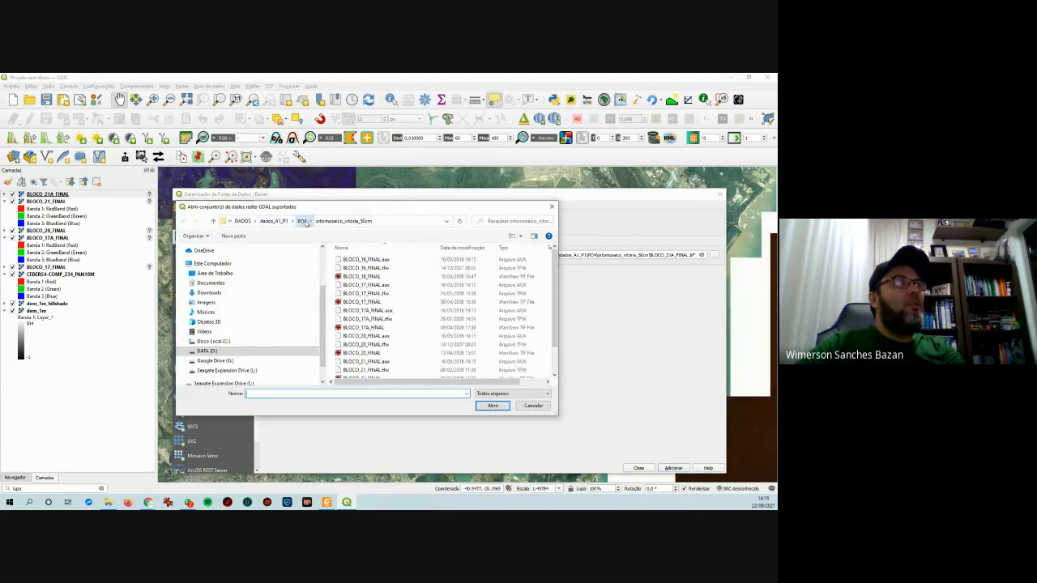
left_click(305, 222)
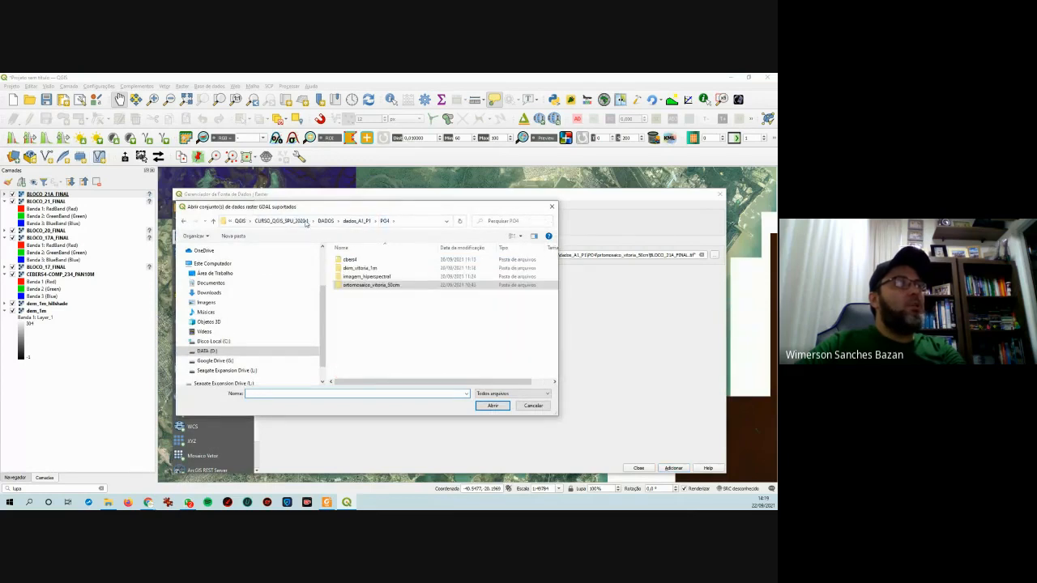
double_click(376, 278)
left_click(353, 292)
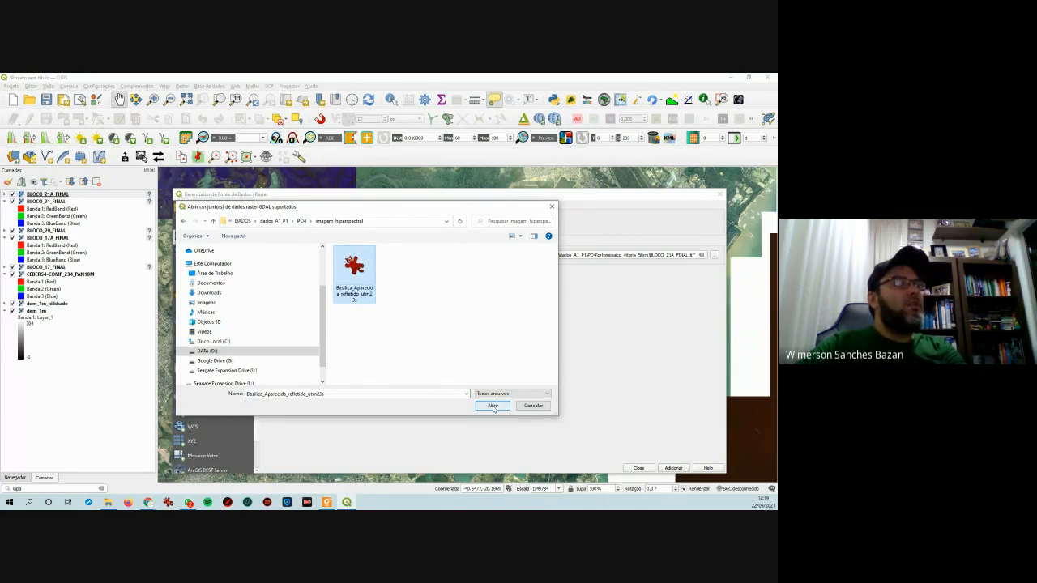
left_click(492, 407)
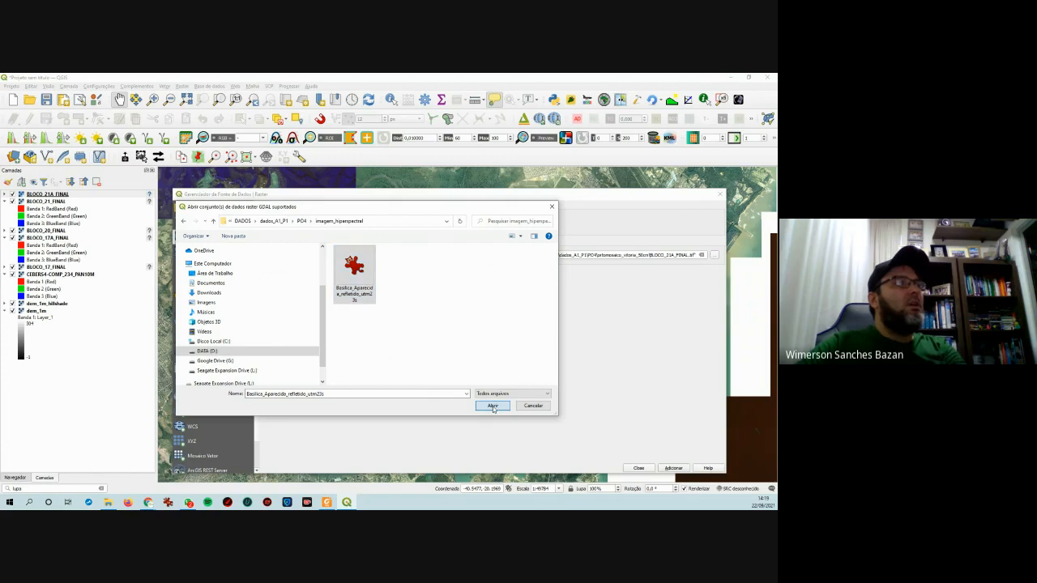
left_click(671, 468)
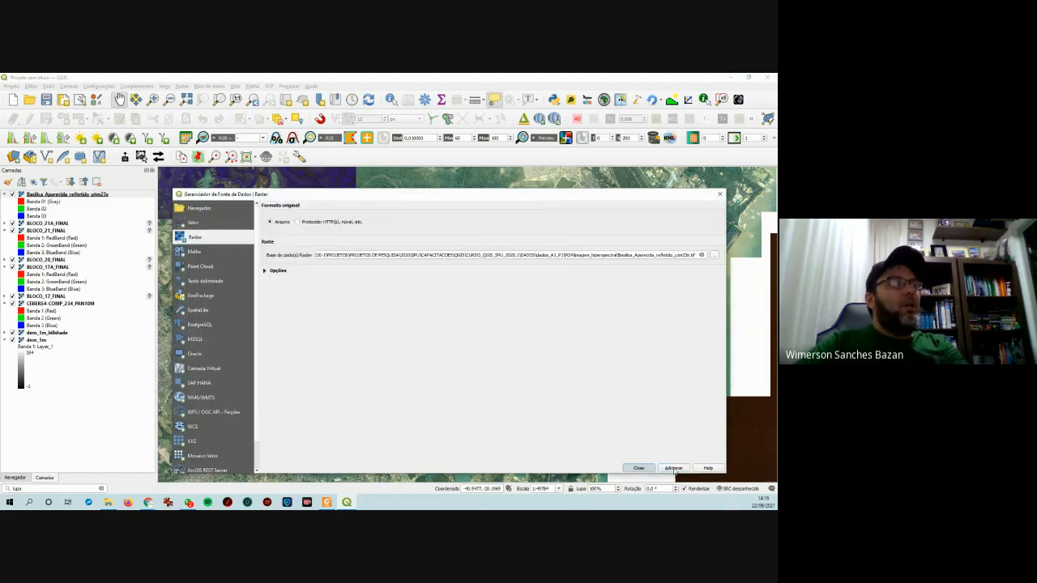
left_click(639, 468)
scroll(480, 349, "down", 1)
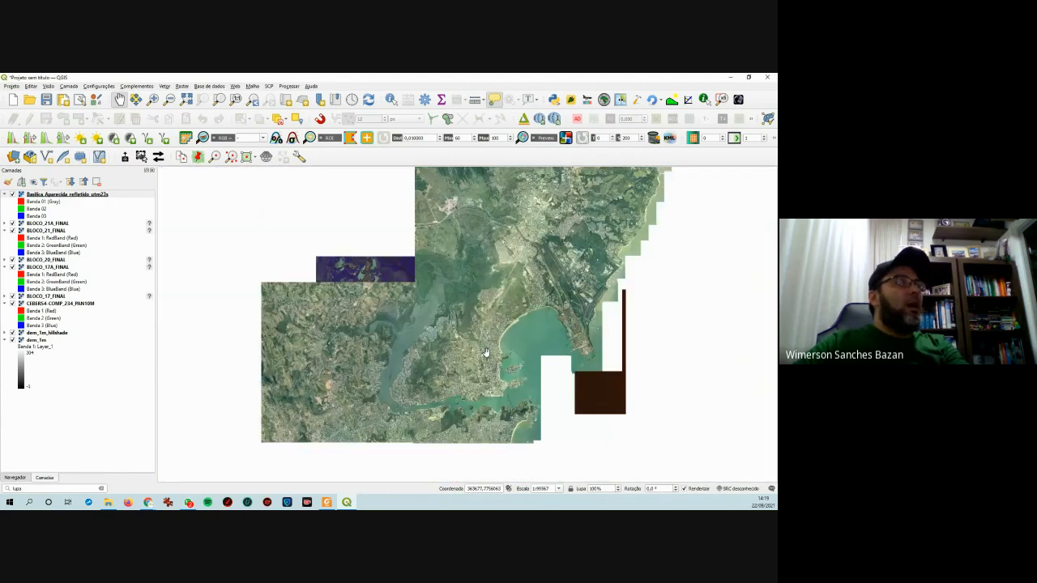
scroll(486, 352, "up", 1)
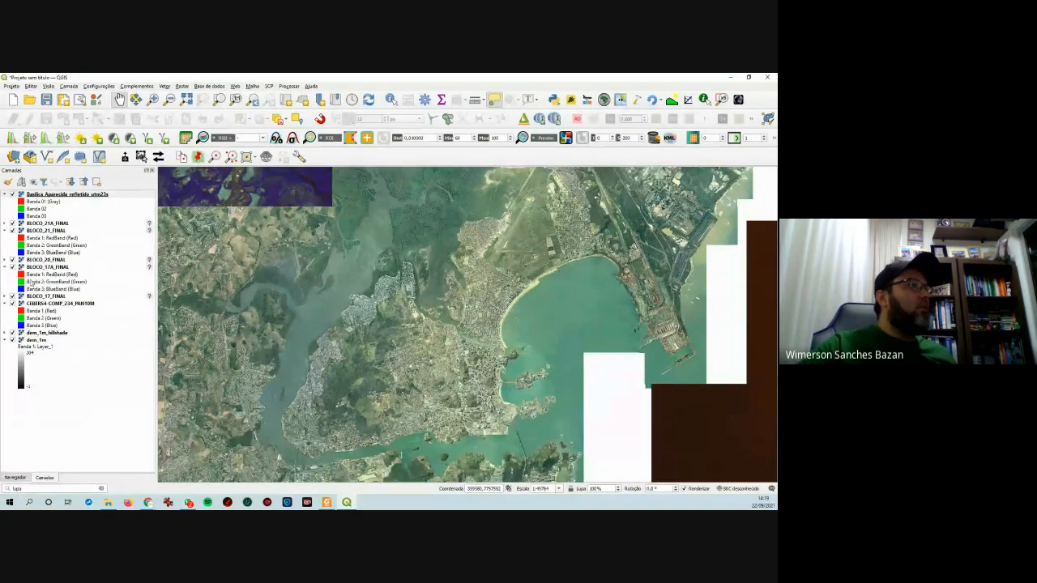
- Create a layer group named CEBER4, move the CEBERS4-COMP_234_PAN10M layer into it, and collapse the group
right_click(70, 424)
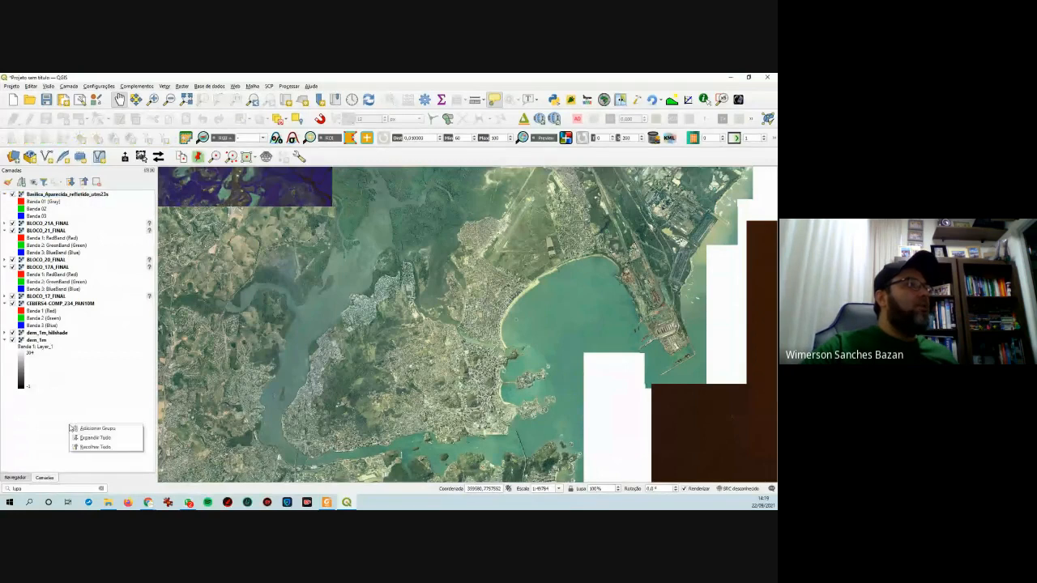
left_click(121, 429)
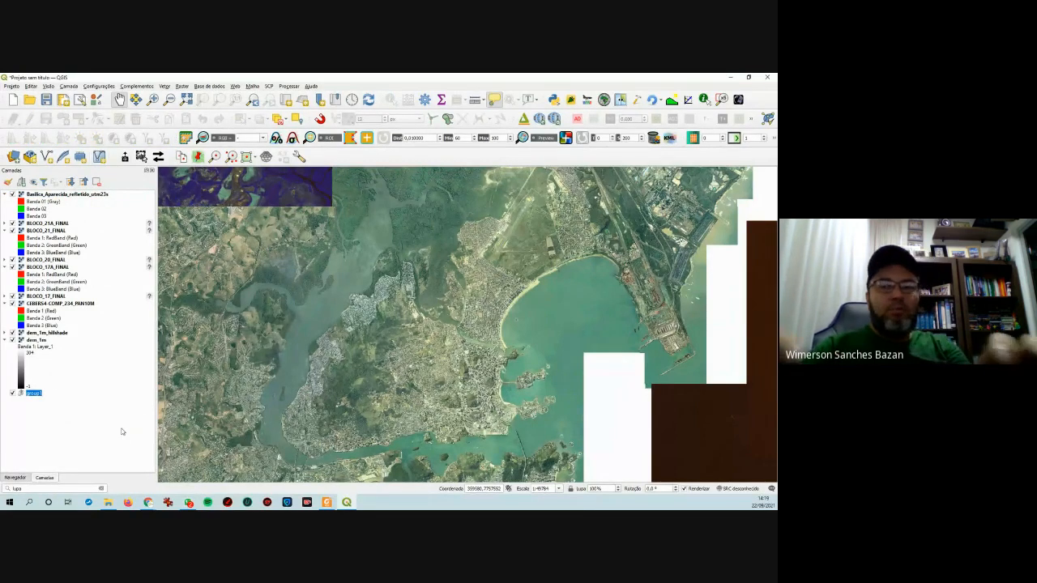
type("CEBER")
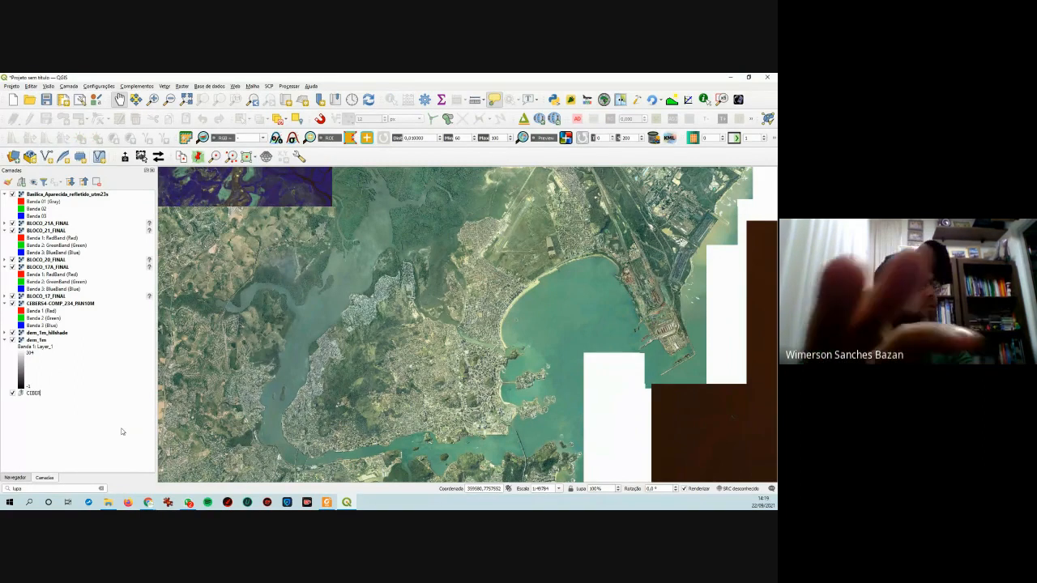
type("4")
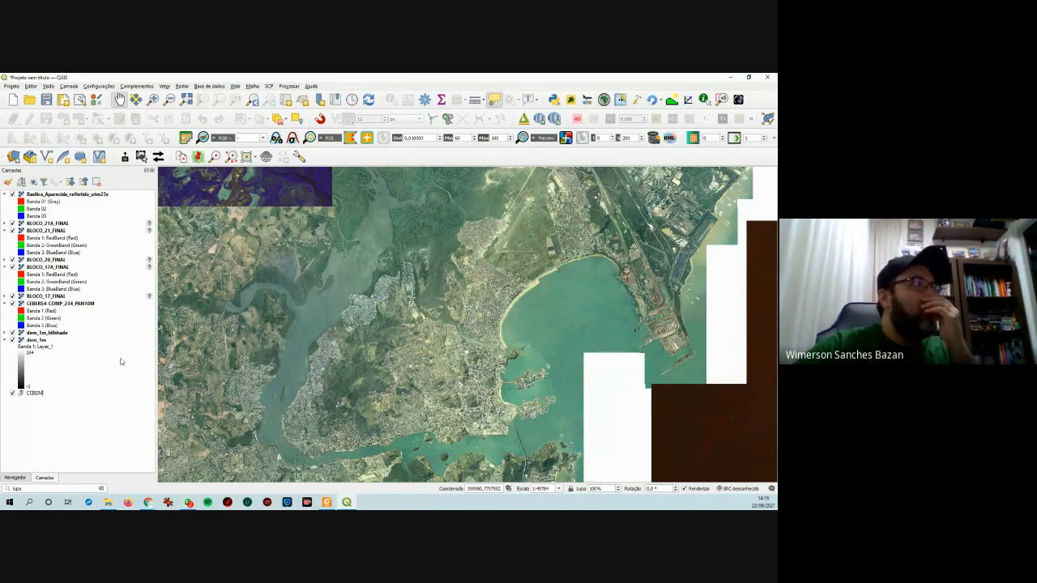
left_click(78, 442)
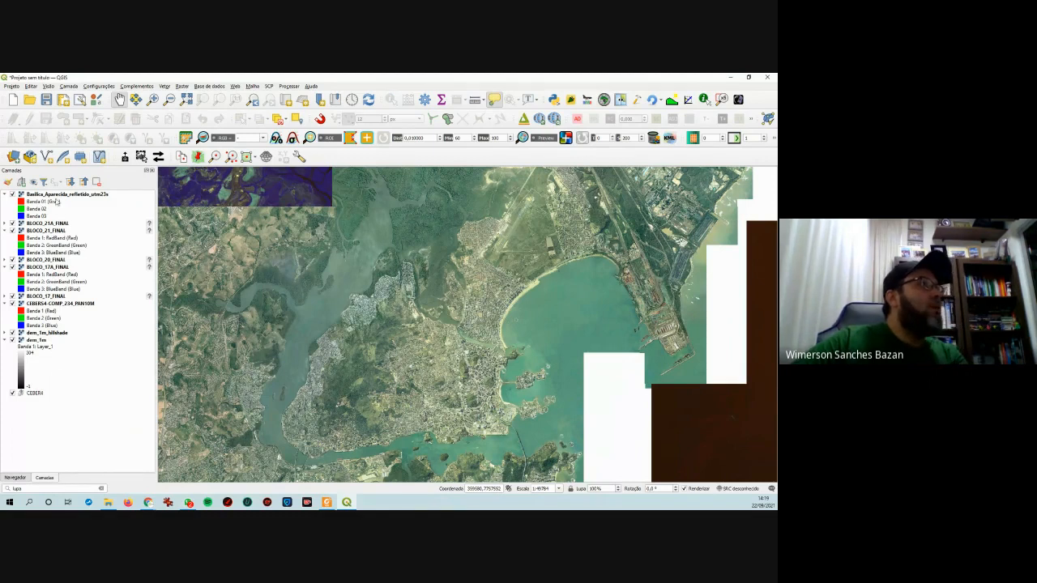
left_click_drag(55, 303, 36, 397)
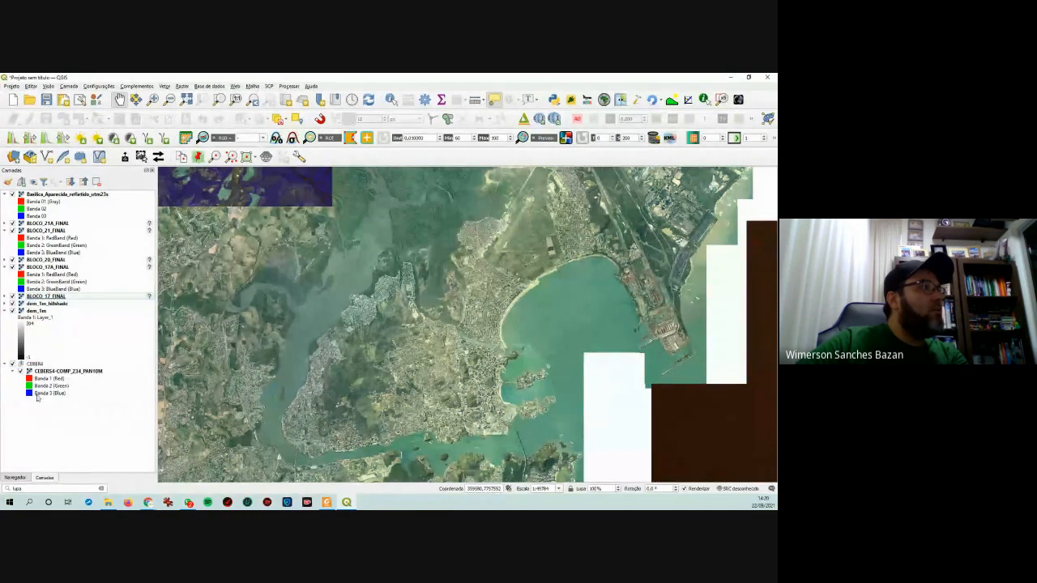
left_click(5, 363)
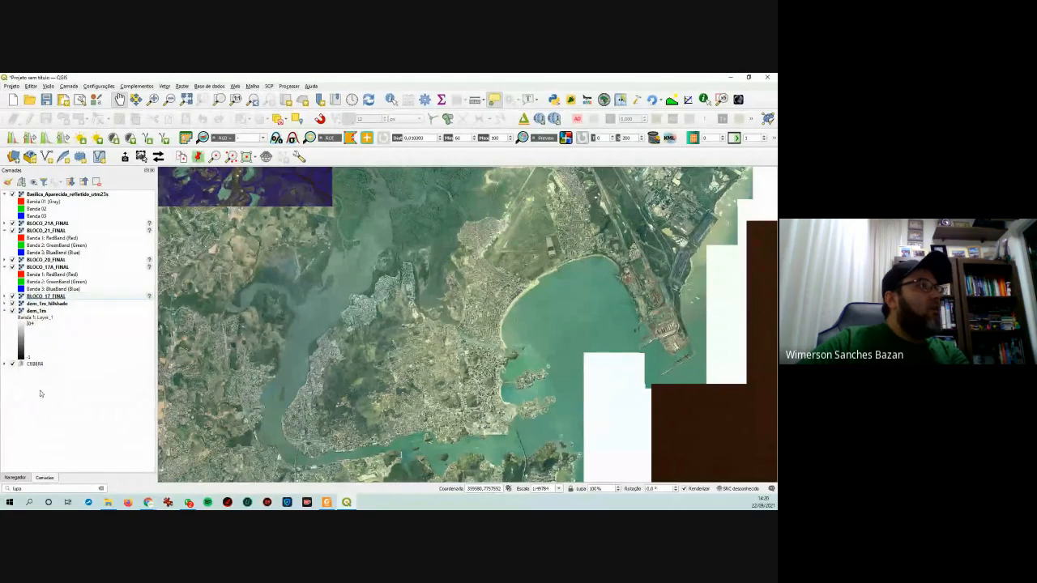
- Create a new layer group named ORTO VITORIA below the CEBER4 group
right_click(22, 411)
left_click(65, 411)
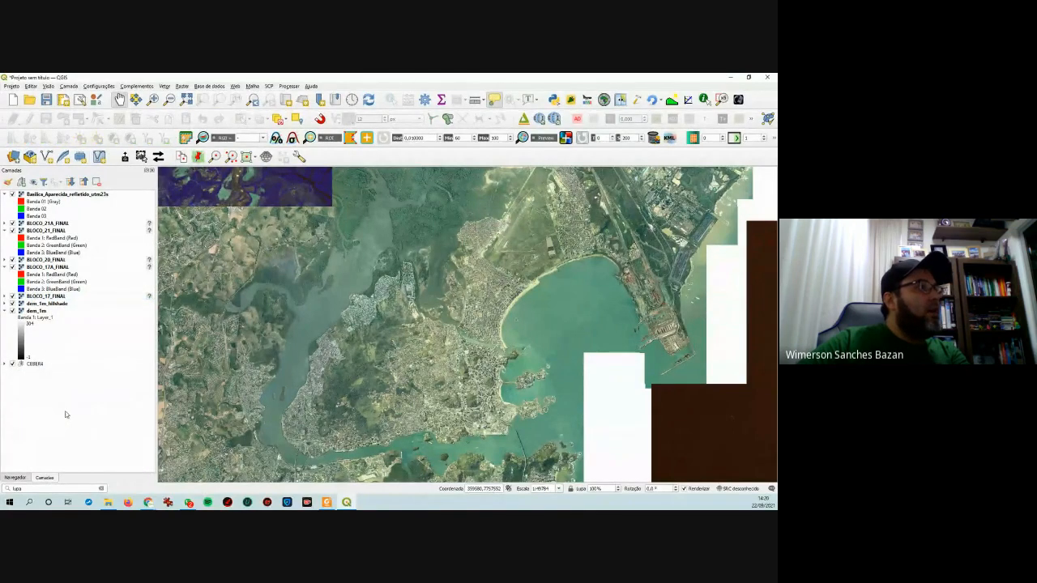
type("OR")
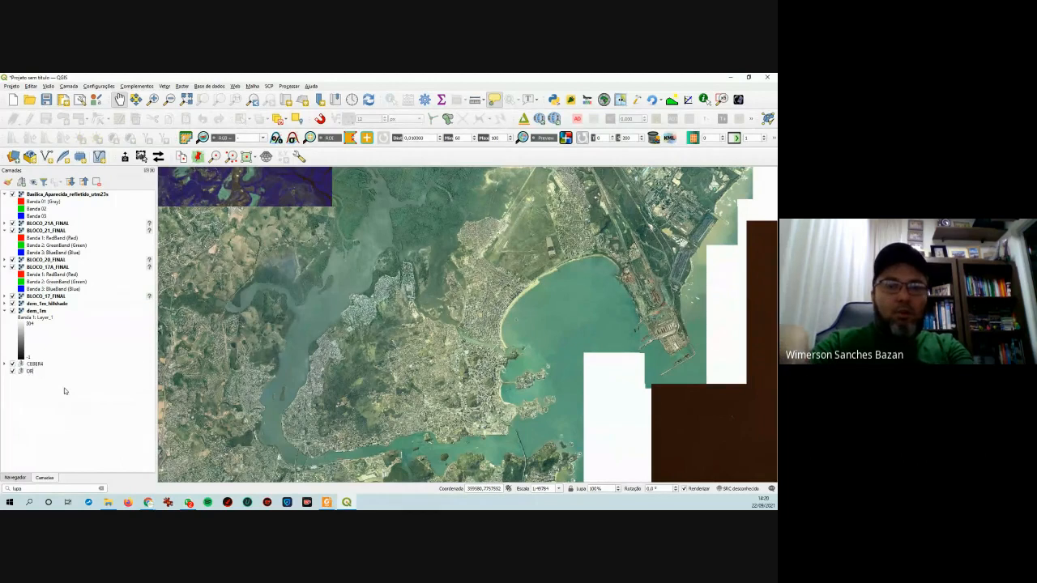
type("TO VITORIA")
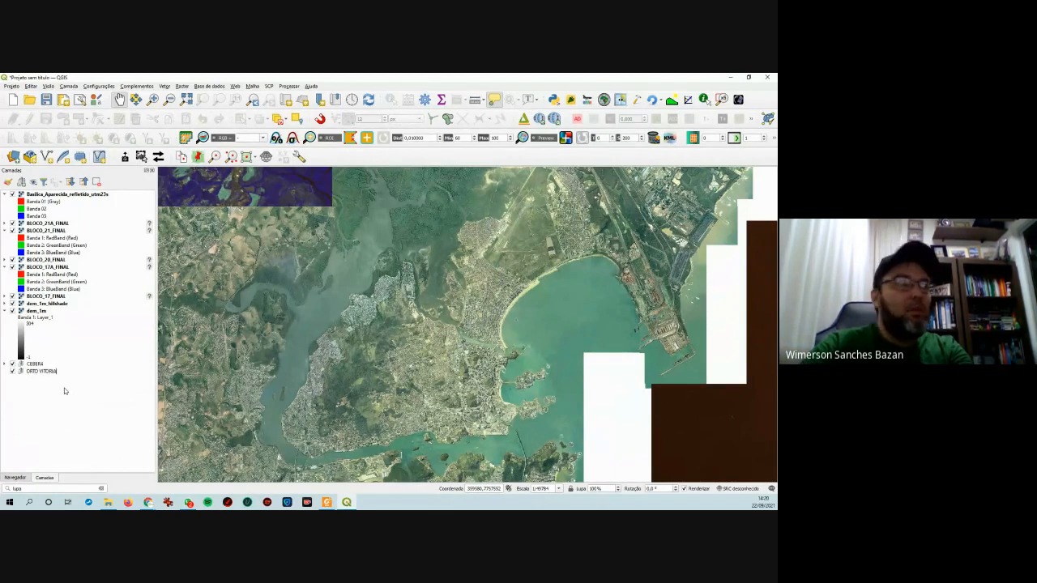
key("Return")
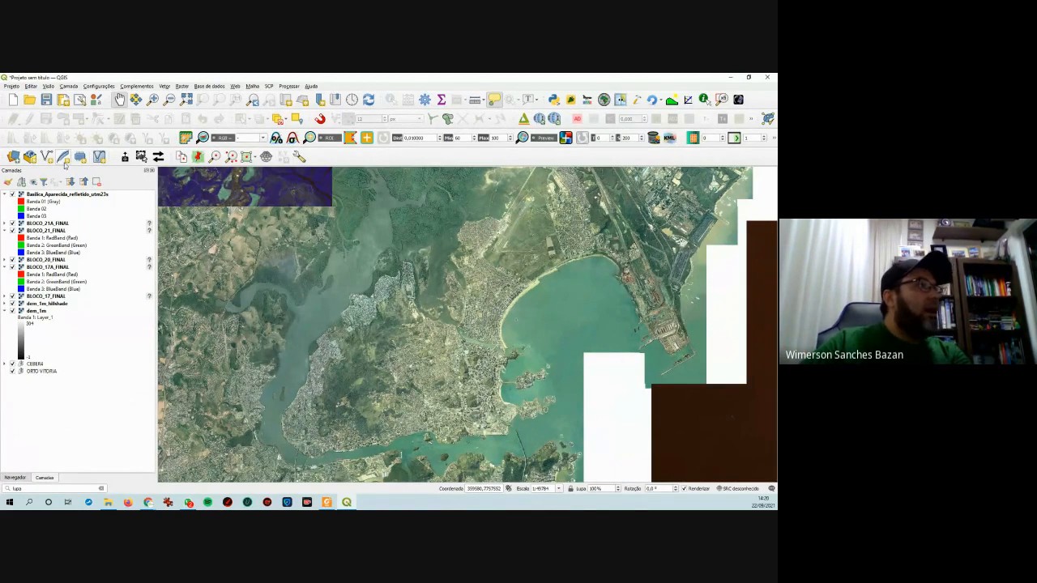
- Move the BLOCO_21A_FINAL, BLOCO_21_FINAL, BLOCO_20_FINAL, BLOCO_17A_FINAL and BLOCO_17_FINAL layers into the ORTO VITORIA group
left_click(36, 224)
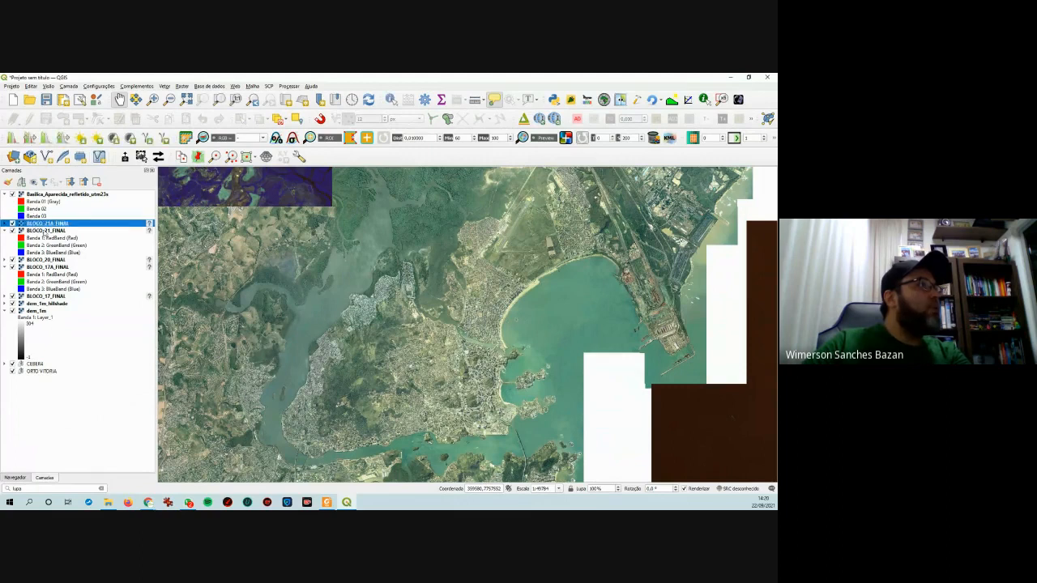
left_click(44, 231, "ctrl")
left_click(44, 259, "ctrl")
left_click(44, 266, "ctrl")
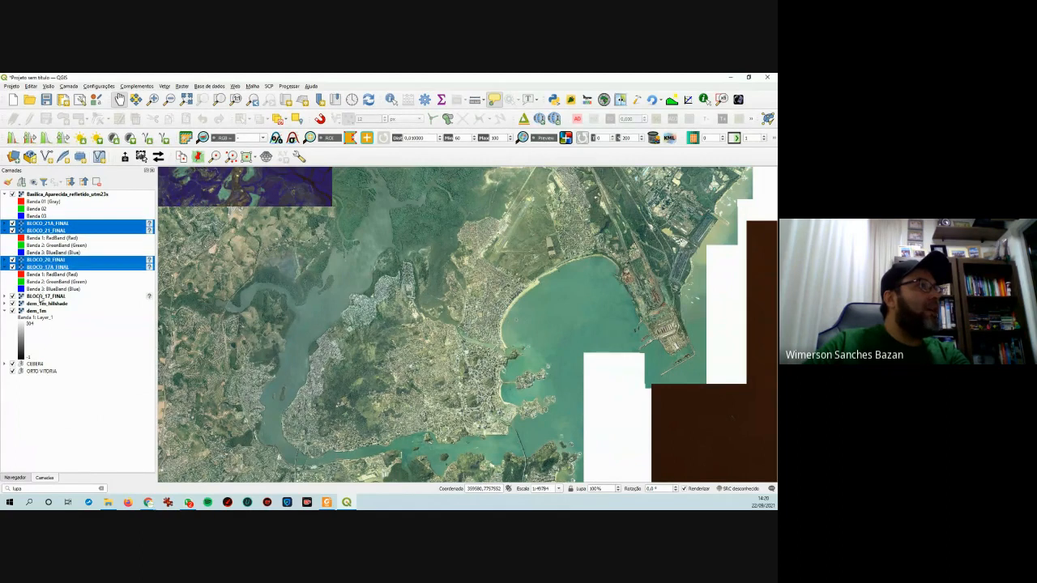
left_click(39, 297, "ctrl")
left_click_drag(68, 220, 55, 375)
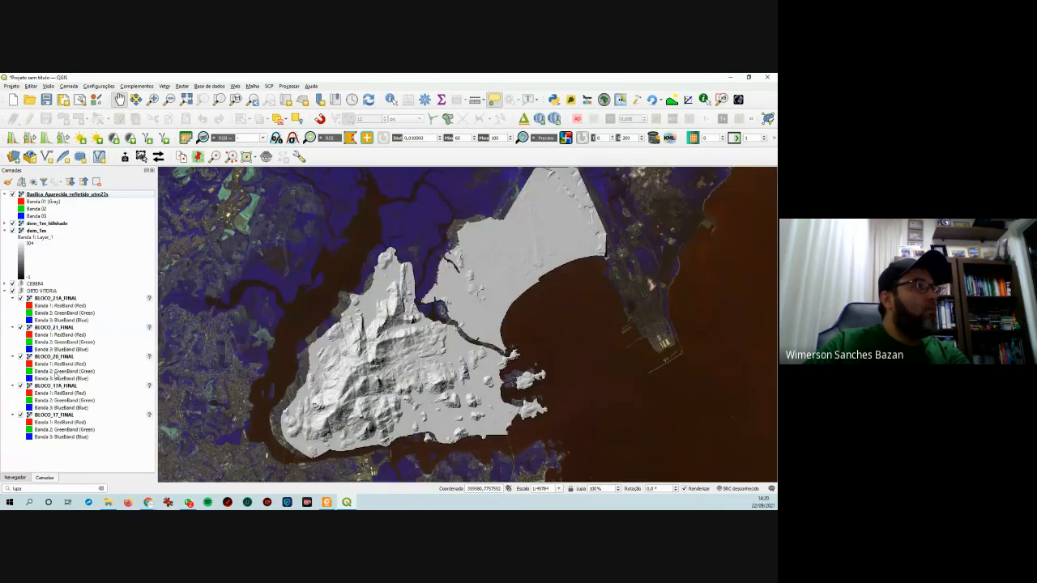
- Collapse the ORTO VITORIA group and hide the CEBER4 group, keeping ORTO VITORIA switched on after toggling its visibility
left_click(13, 292)
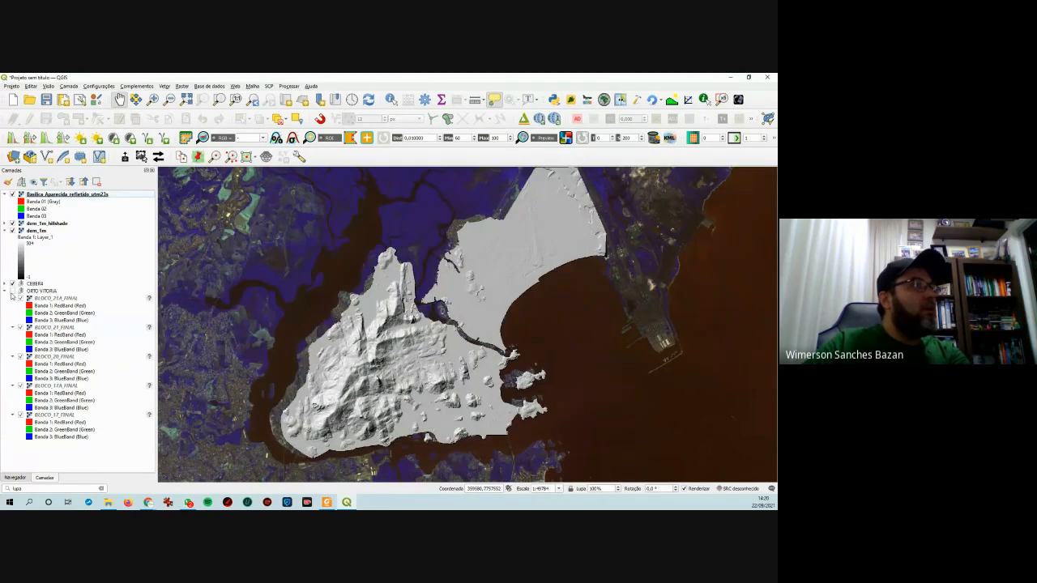
left_click(13, 292)
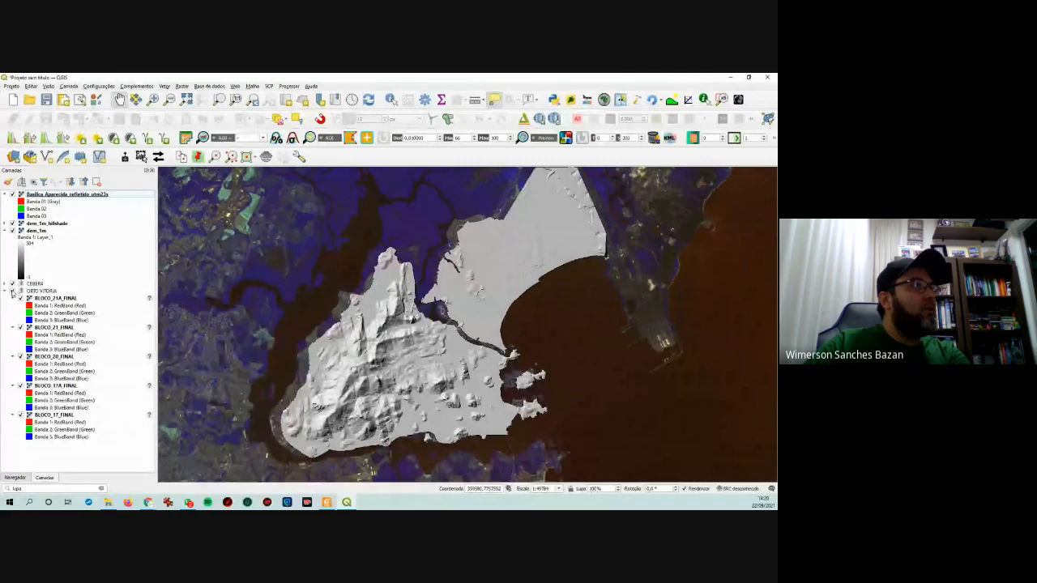
left_click(6, 291)
left_click(13, 292)
left_click(13, 291)
left_click(13, 292)
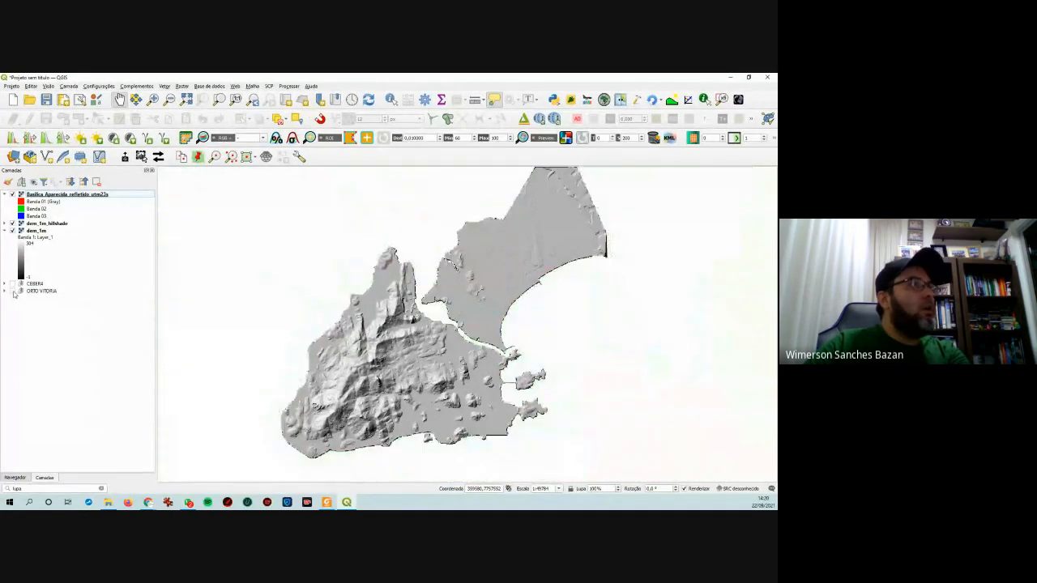
left_click(13, 292)
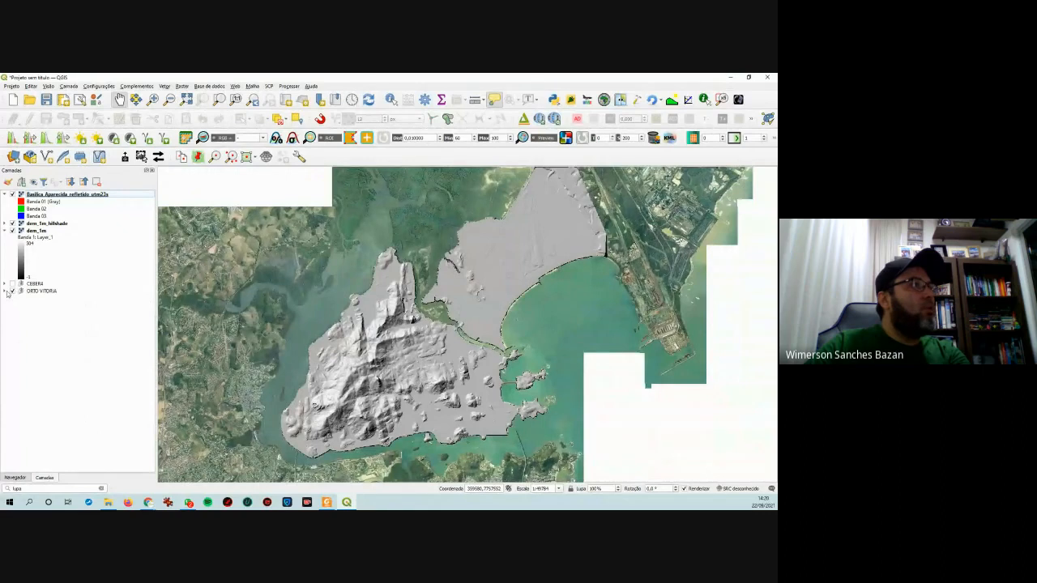
- Check the coverage of the BLOCO_21A, BLOCO_21 and BLOCO_20 tiles by toggling each one's visibility, leaving the ORTO VITORIA group visible and collapsed
left_click(6, 290)
left_click(21, 299)
left_click(21, 299)
left_click(21, 328)
left_click(21, 327)
left_click(21, 356)
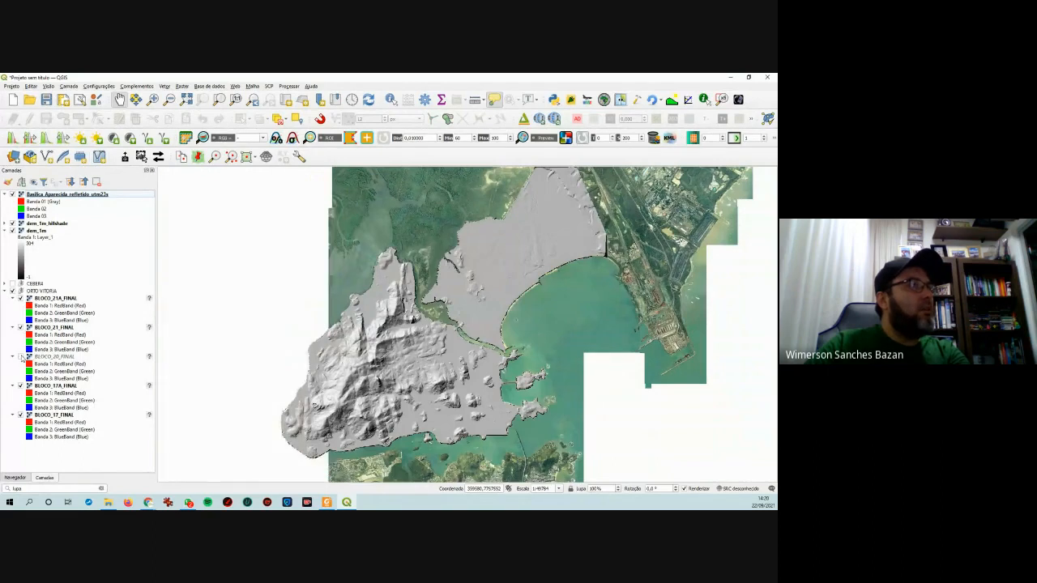
left_click(22, 357)
left_click(17, 293)
left_click(16, 293)
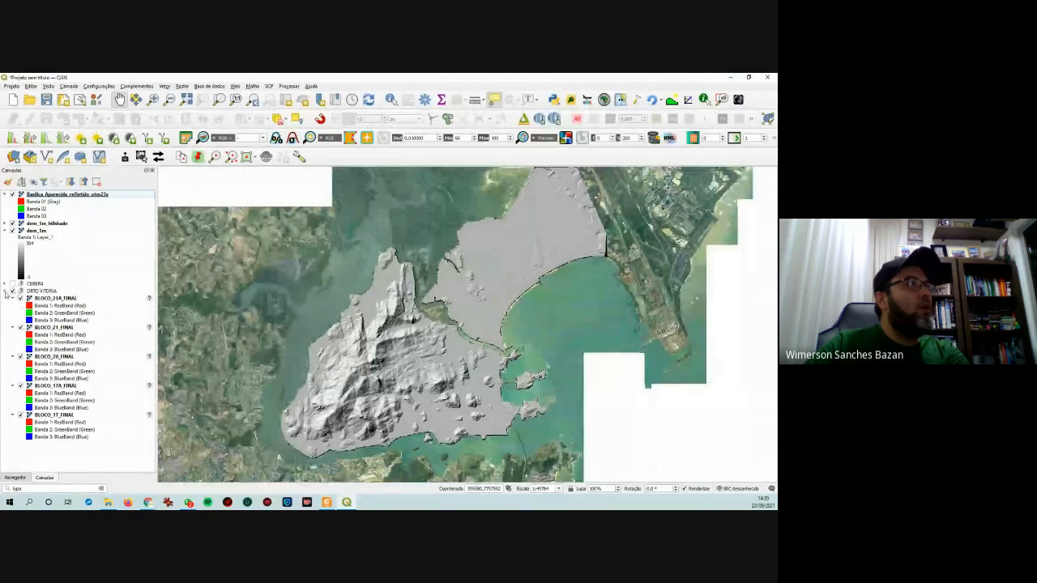
left_click(7, 292)
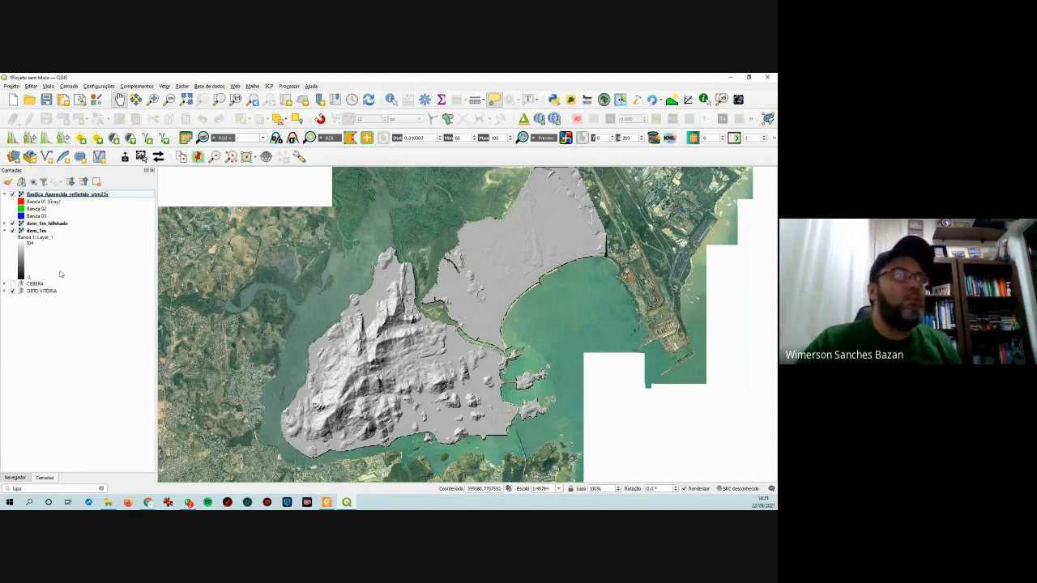
- Isolate the BLOCO_21_FINAL tile in the ORTO VITORIA group by hiding the BLOCO_21A, BLOCO_20, BLOCO_17A and BLOCO_17 tiles
scroll(391, 337, "down", 1)
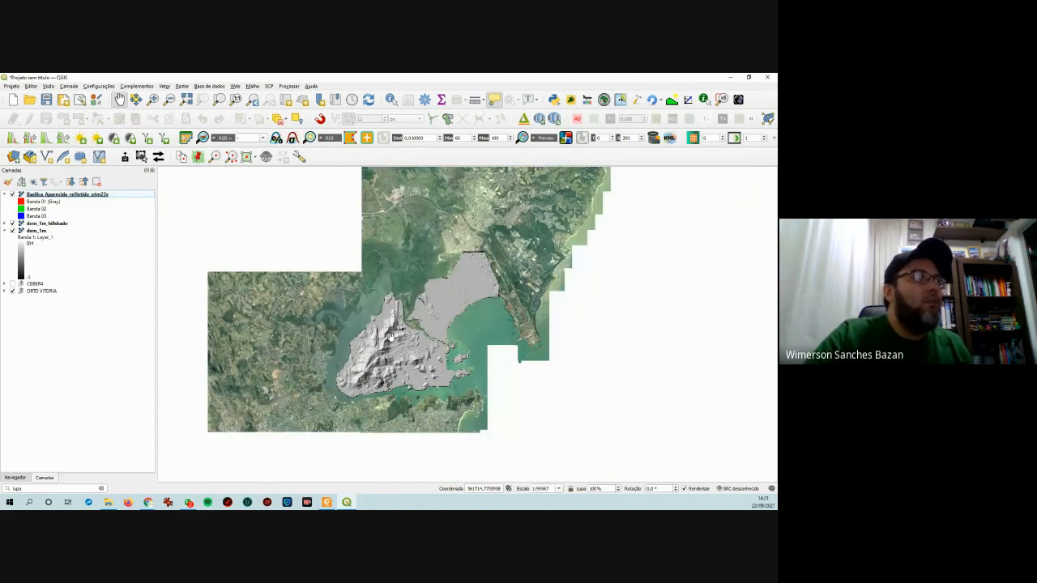
left_click_drag(429, 291, 427, 352)
scroll(427, 352, "up", 1)
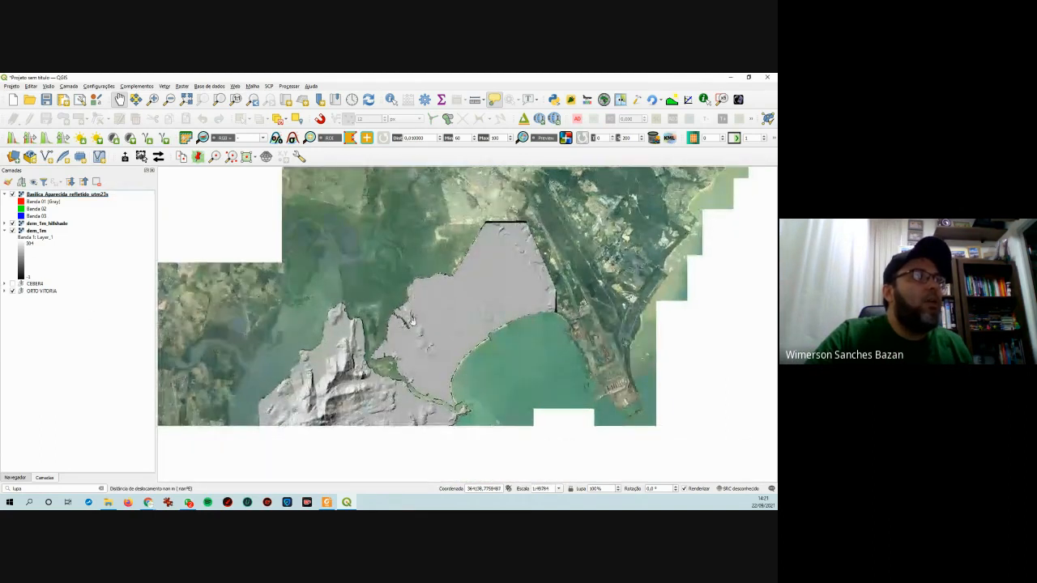
scroll(468, 328, "down", 1)
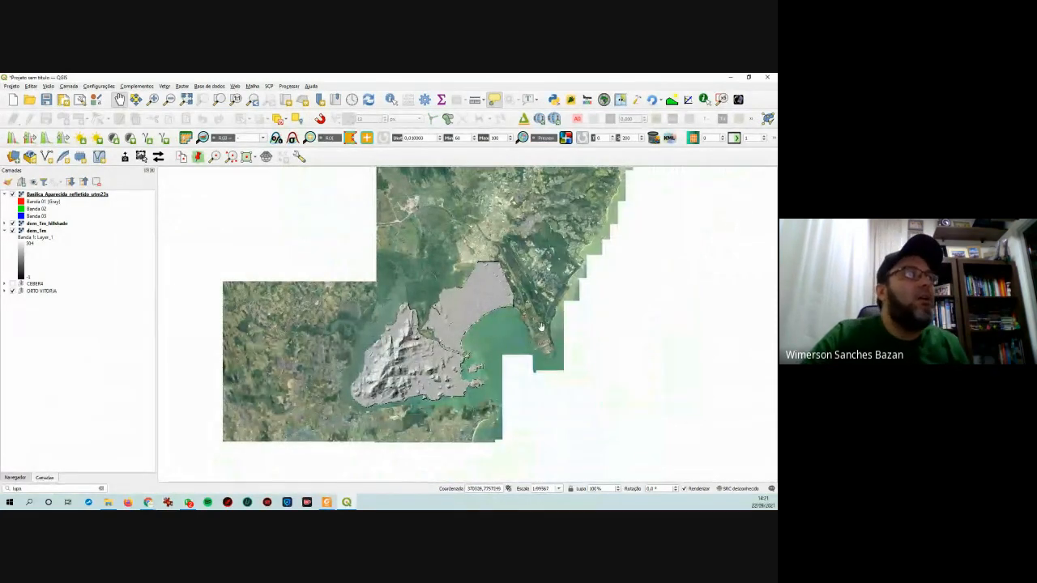
left_click_drag(566, 305, 565, 326)
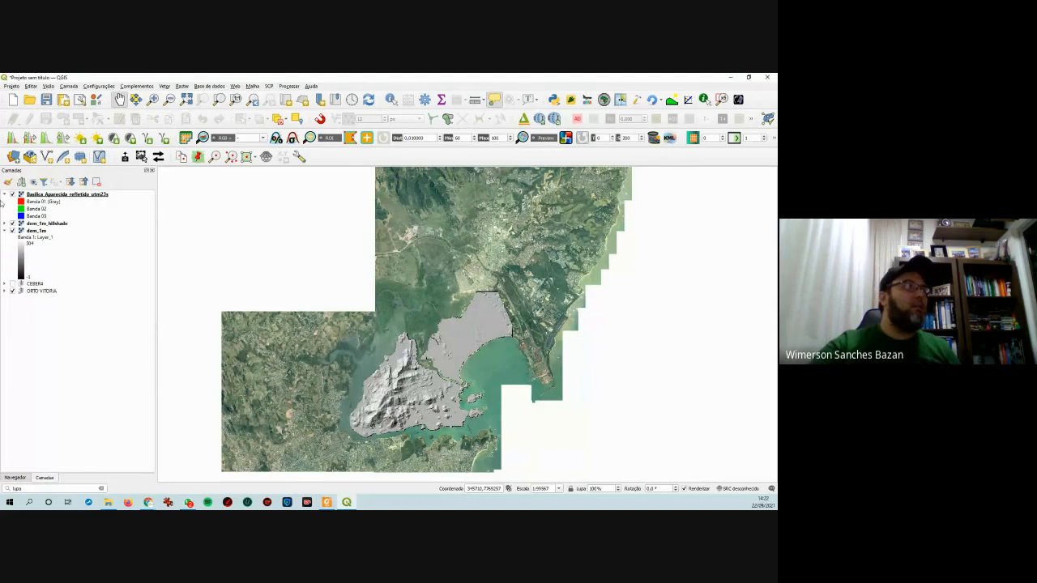
left_click(5, 292)
left_click(21, 298)
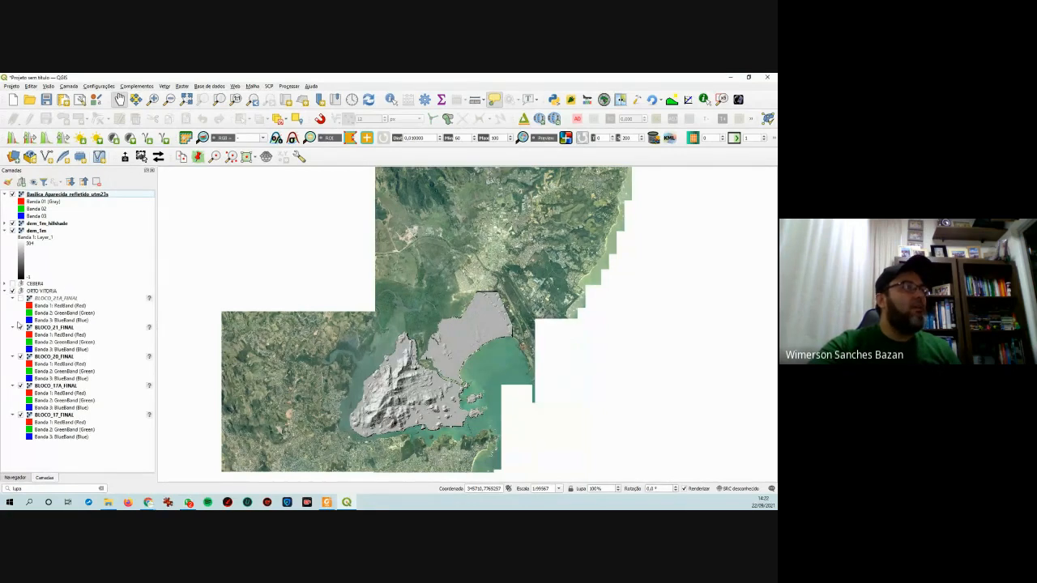
left_click(21, 327)
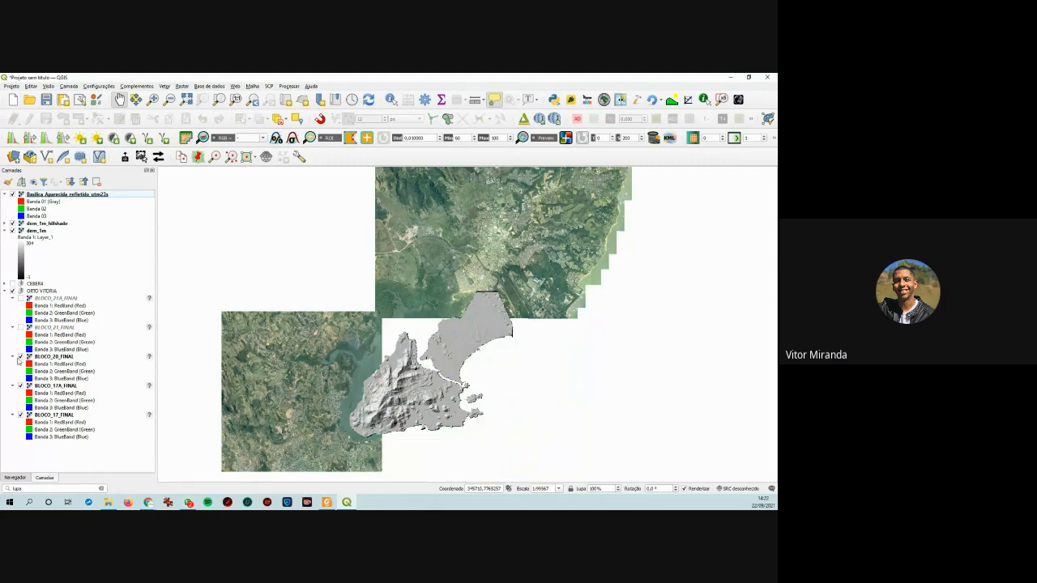
left_click(21, 327)
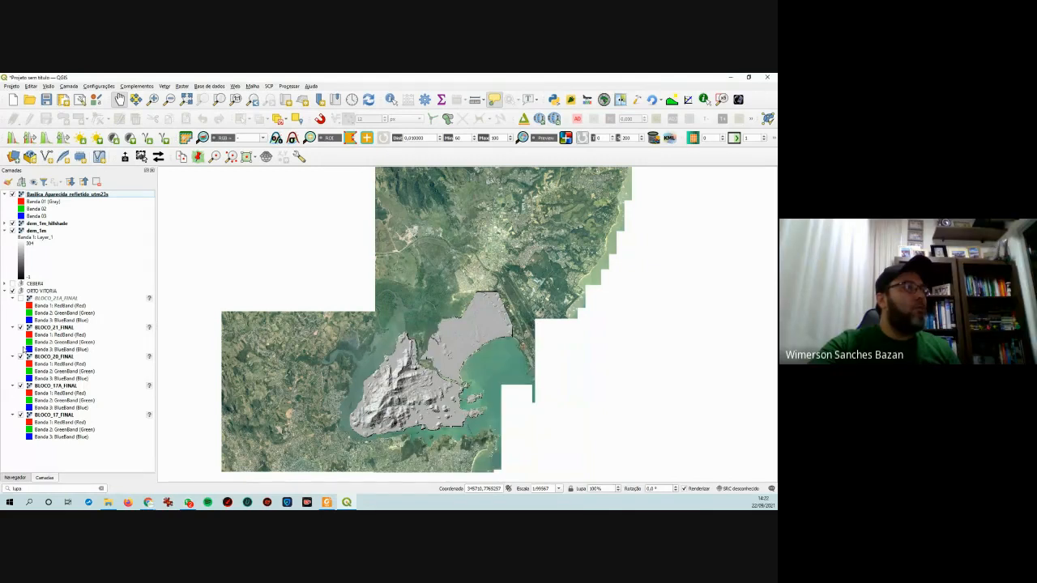
left_click(21, 356)
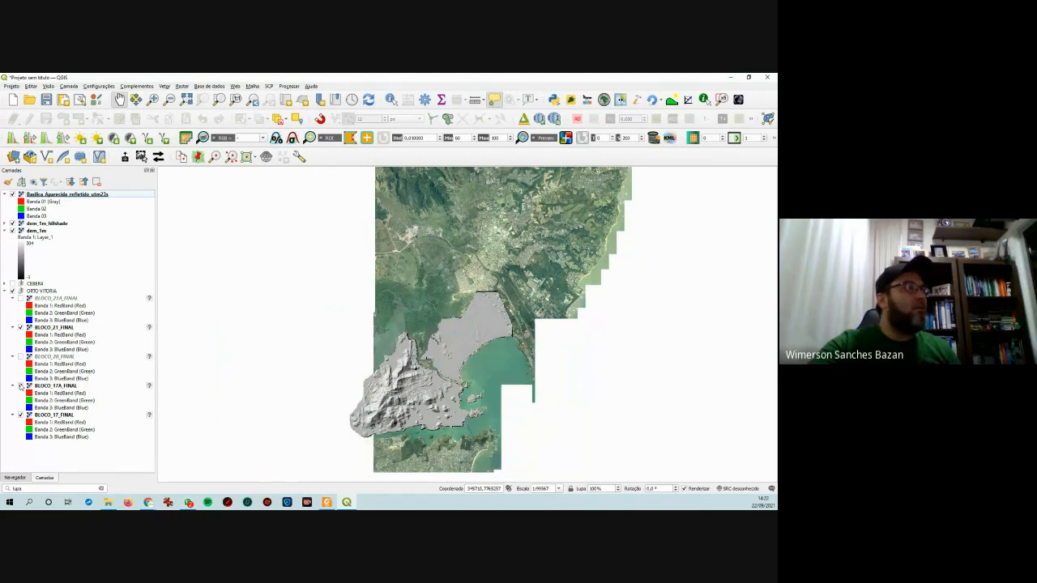
left_click(21, 385)
left_click(21, 414)
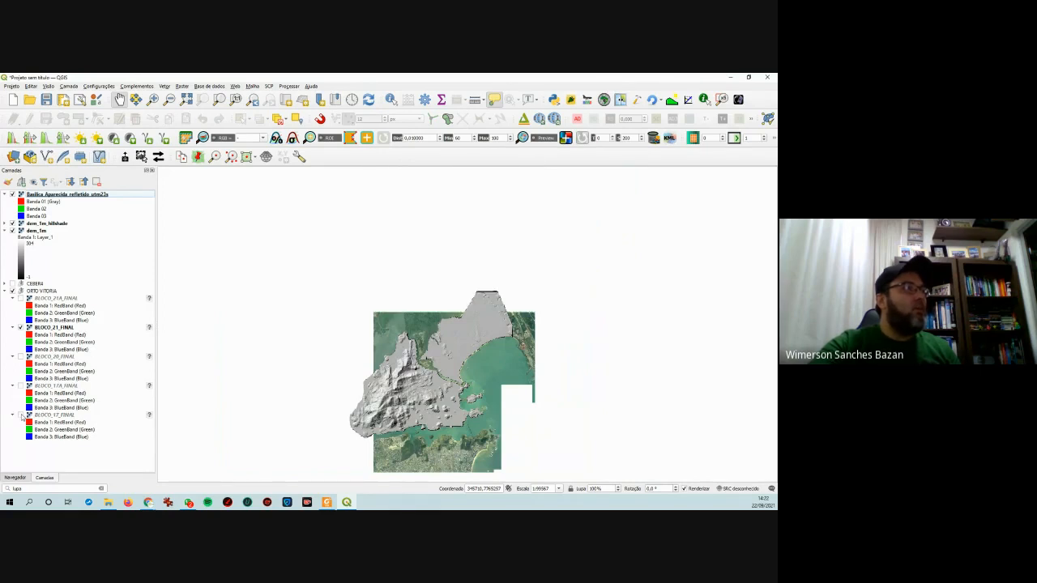
- Show the BLOCO_17_FINAL and BLOCO_20_FINAL tiles again, leave BLOCO_17A_FINAL hidden after toggling it, and collapse the ORTO VITORIA group
left_click(21, 415)
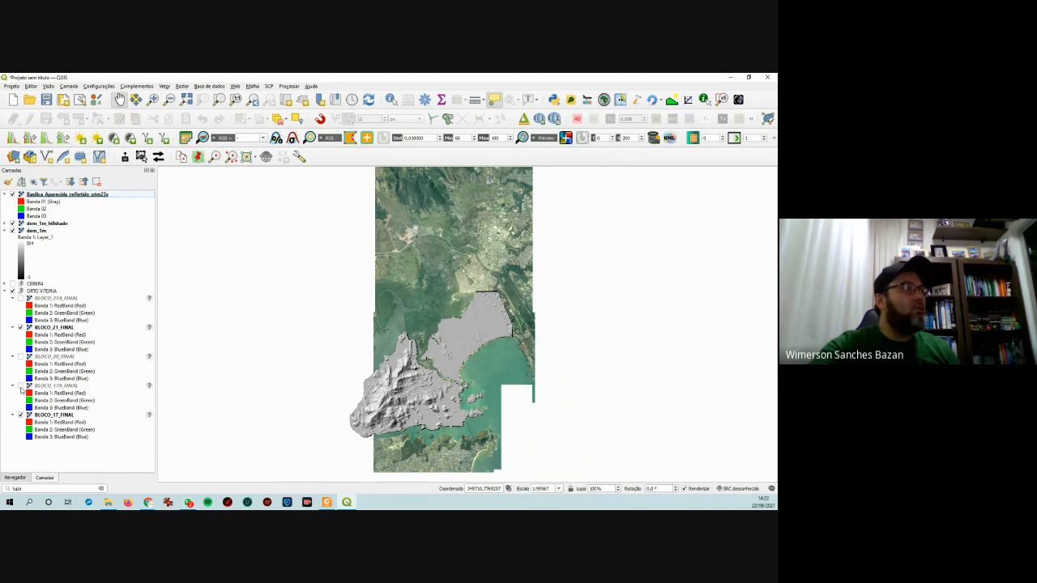
left_click(22, 387)
left_click(21, 387)
left_click(21, 386)
left_click(21, 387)
left_click(21, 357)
left_click(21, 358)
left_click(21, 357)
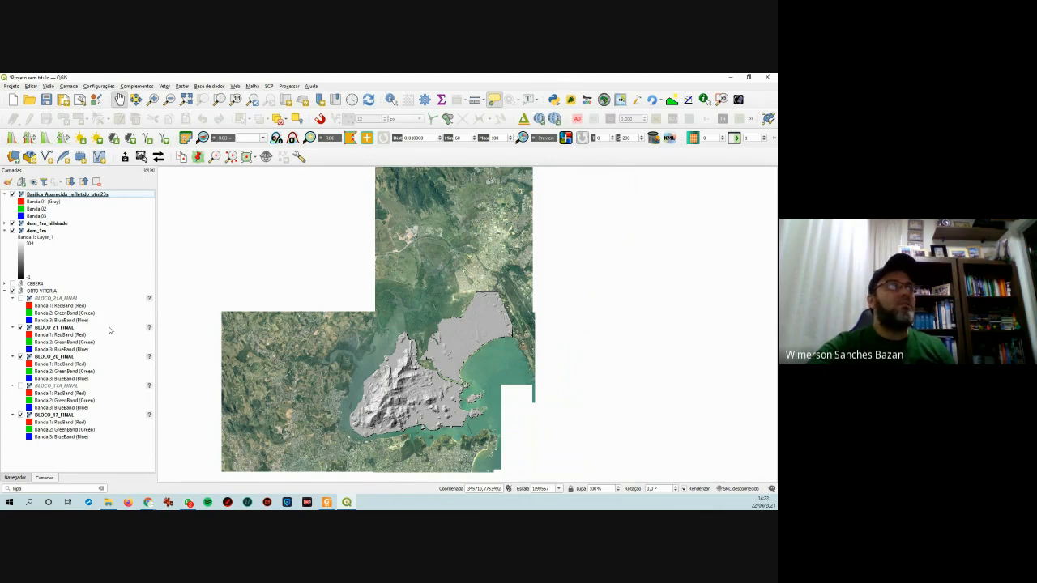
left_click(5, 292)
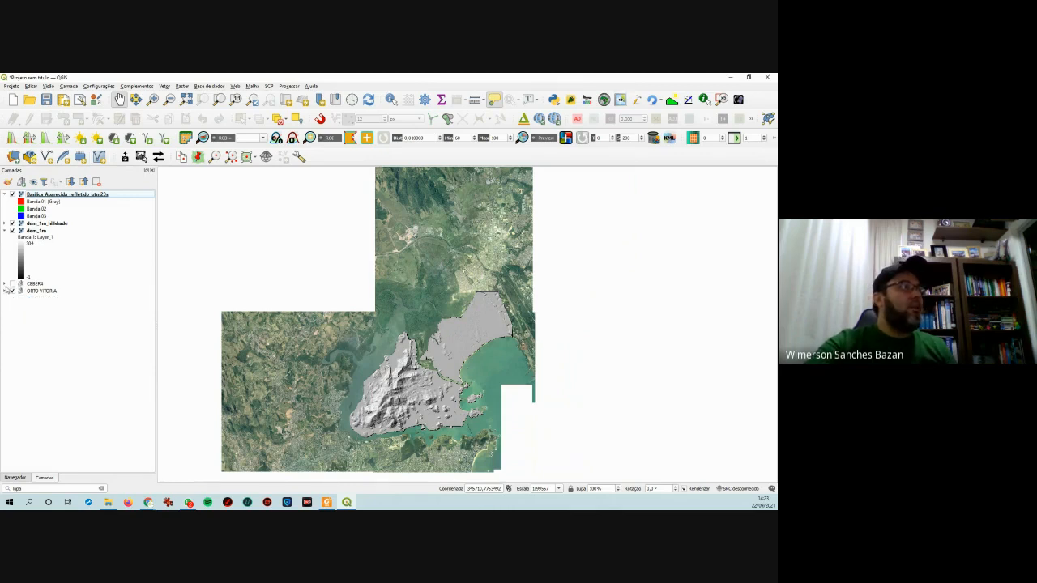
- Create a new layer group named MDT below the ORTO VITORIA group
right_click(42, 336)
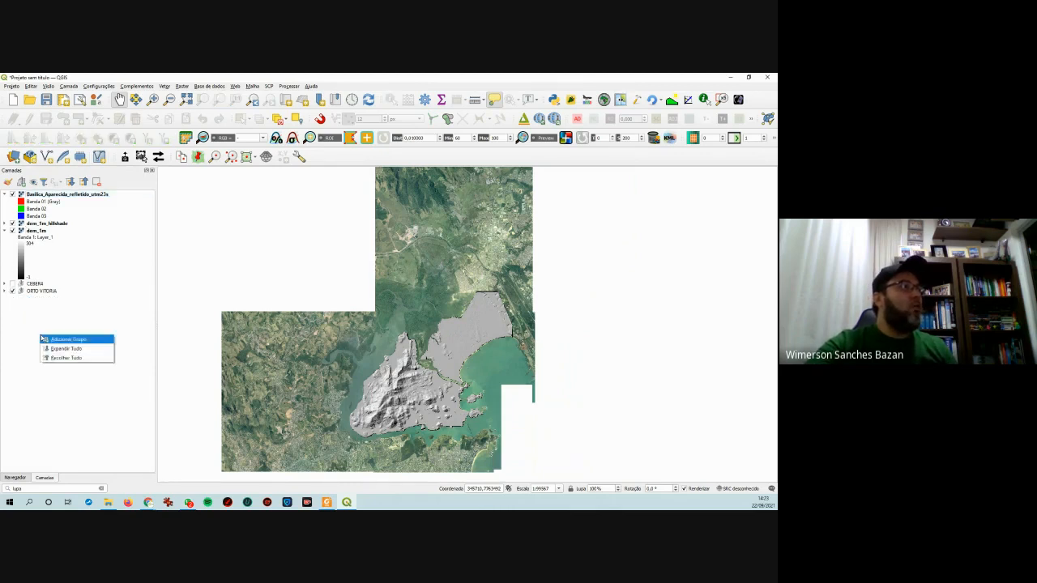
left_click(67, 339)
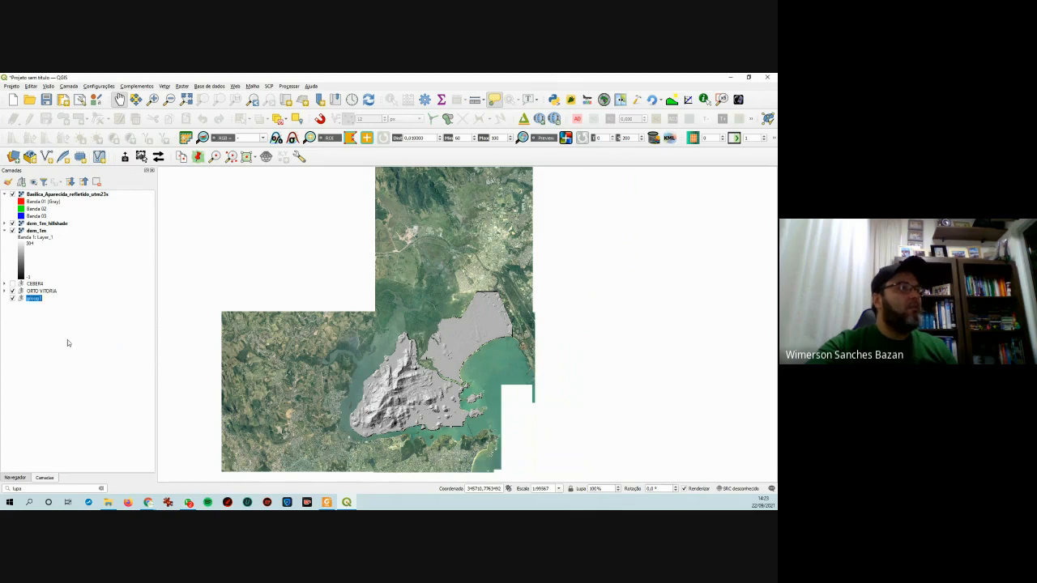
type("mo")
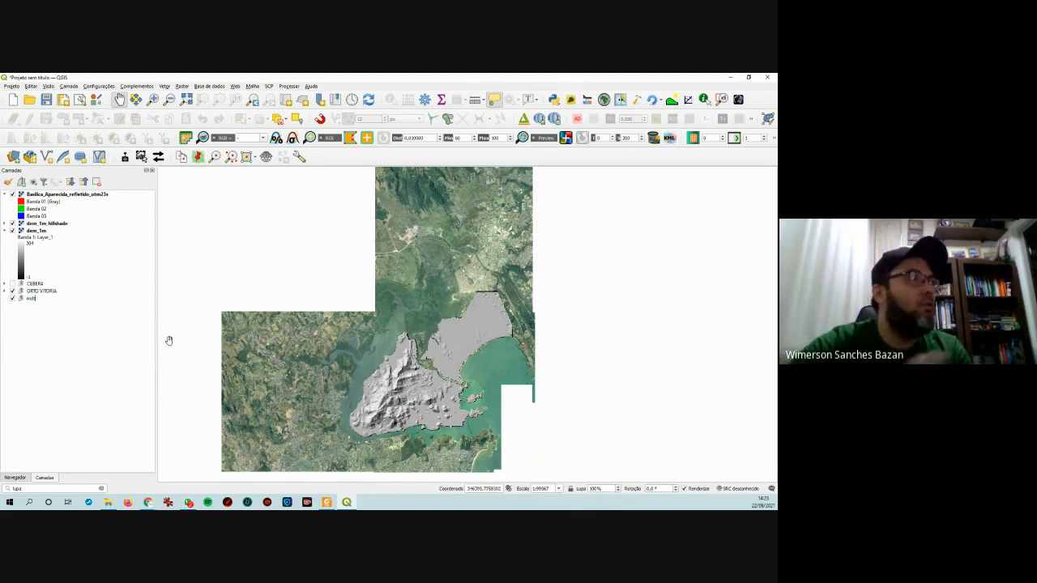
key("BackSpace")
type("MDT")
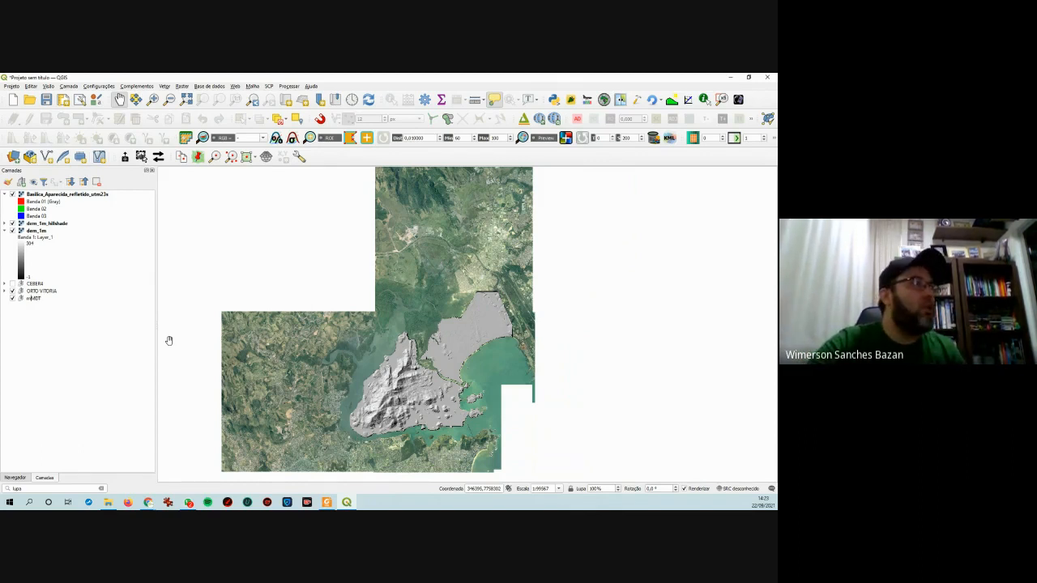
key("Return")
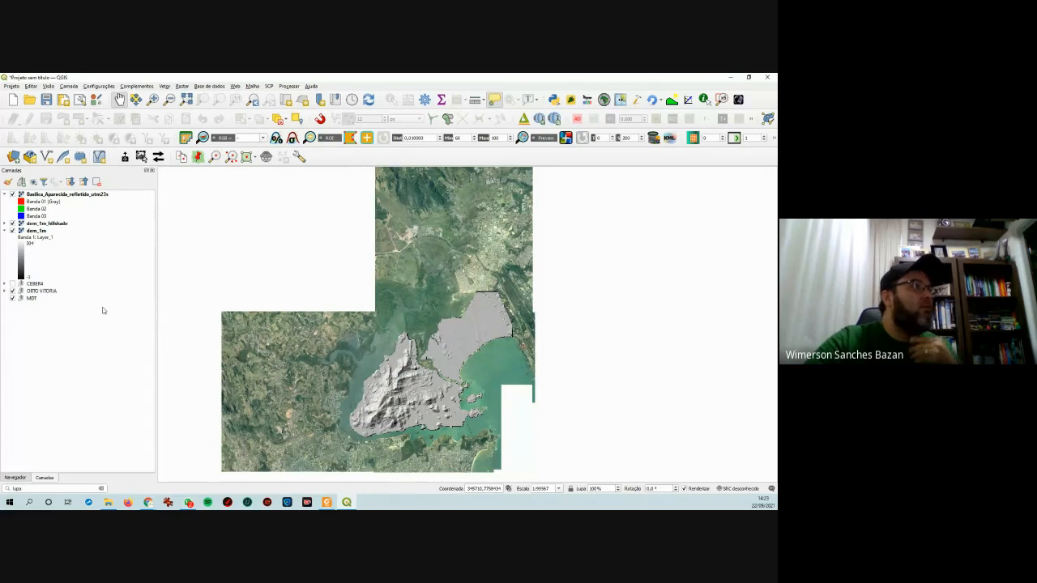
- Move the dem_1m_hillshade and dem_1m layers into the MDT group and collapse the group
left_click(45, 224)
left_click(35, 232, "ctrl")
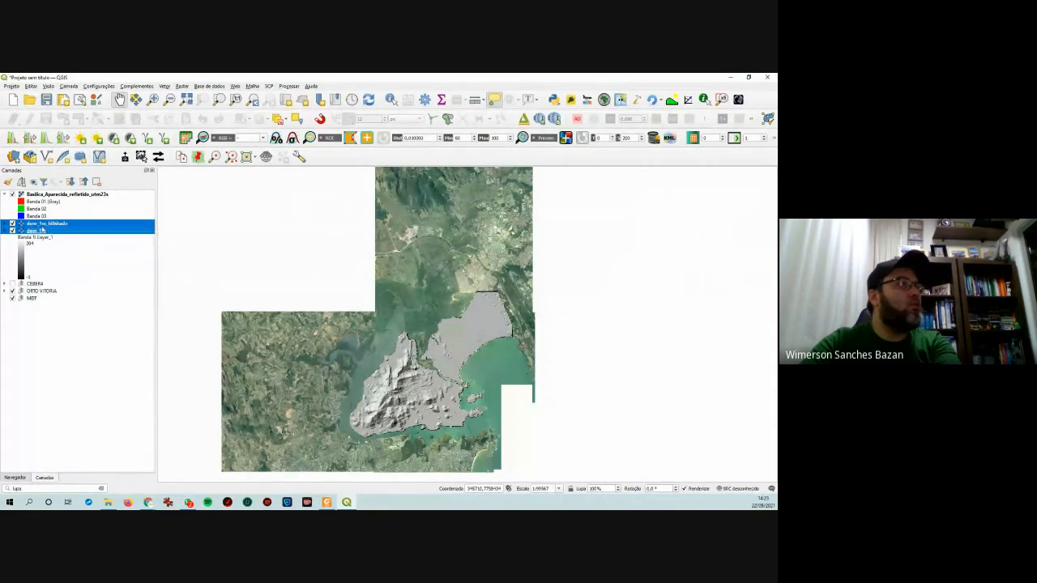
left_click_drag(47, 227, 42, 303)
left_click(4, 238)
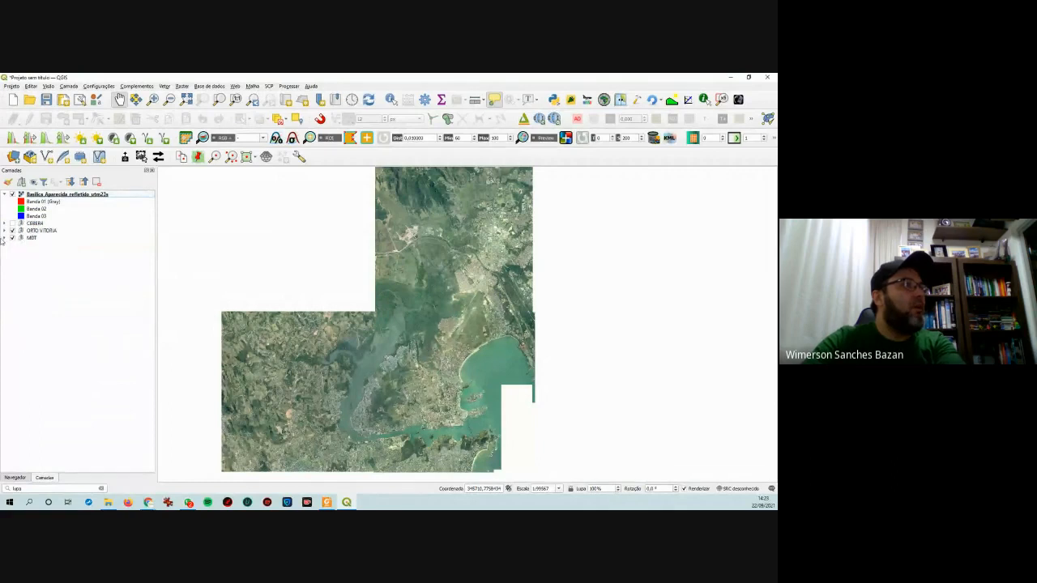
- Create a layer group named HIPERSPECTRAL, then move the Basilica_Aparecida image layer into it and collapse the group
right_click(20, 310)
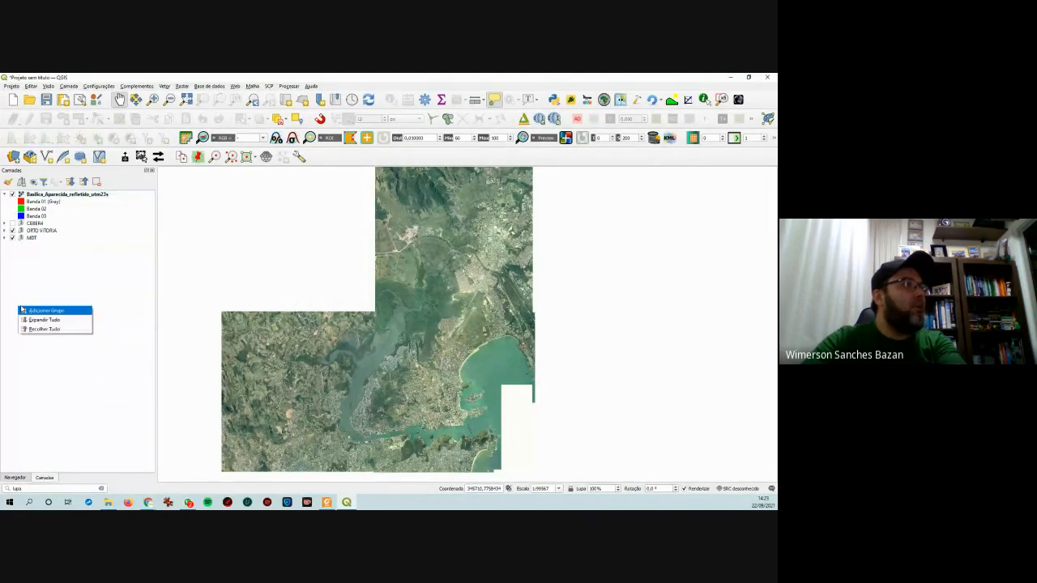
left_click(45, 311)
type("H")
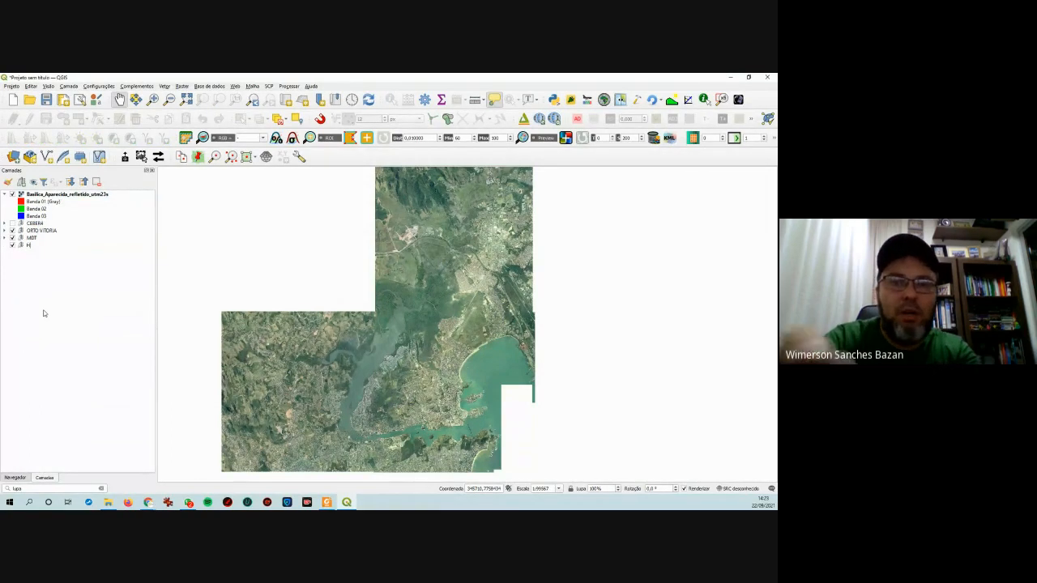
type("IPS")
type("RSPECTRAL")
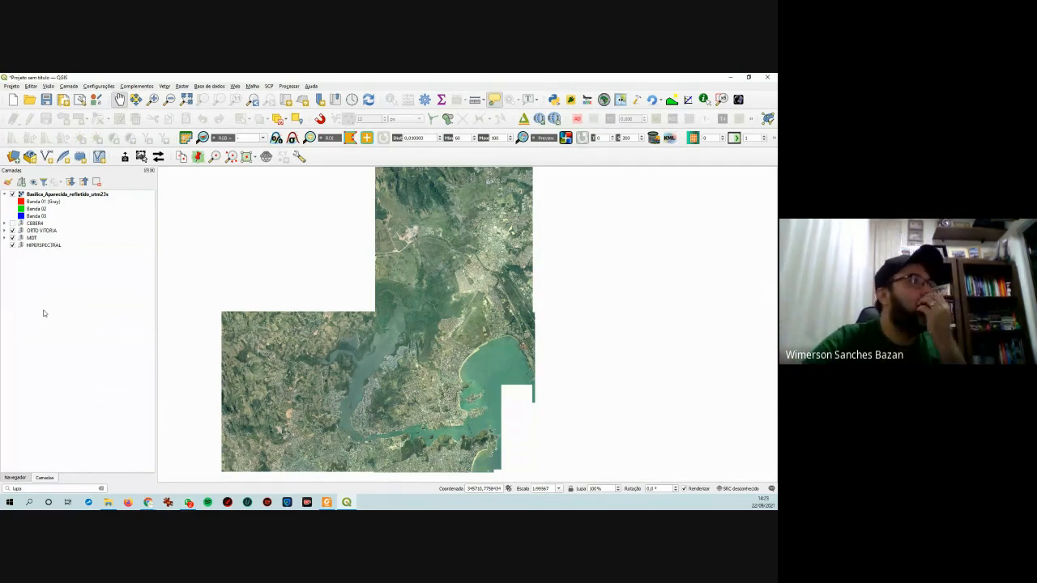
left_click_drag(63, 198, 65, 250)
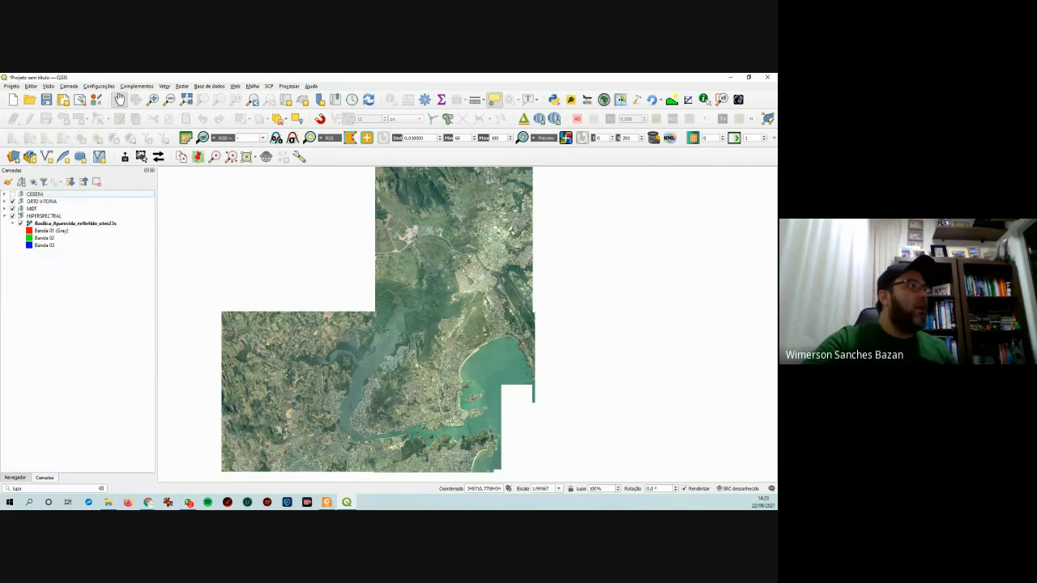
left_click(7, 215)
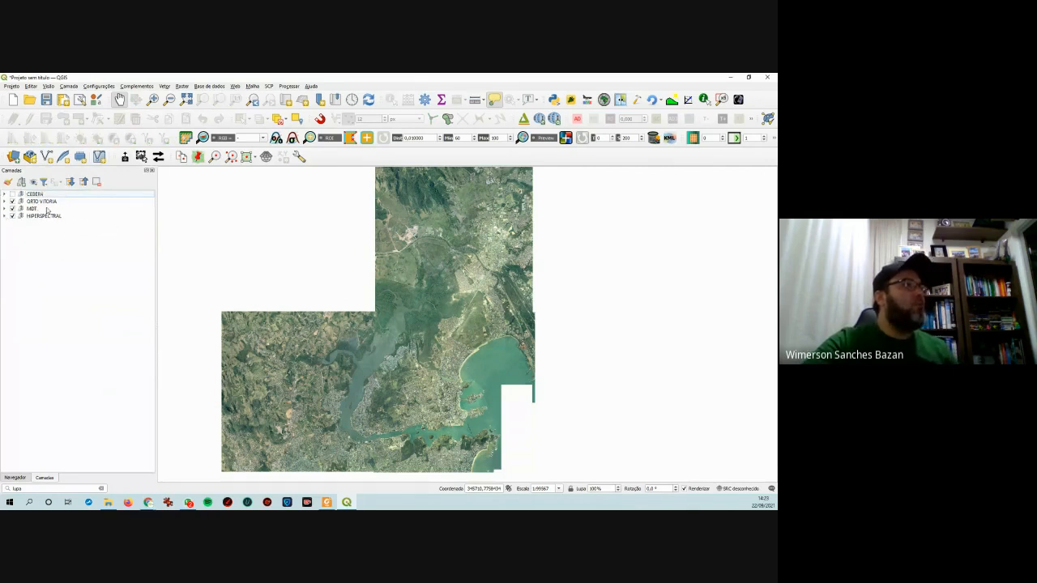
- Reorder the layer groups as ORTO VITORIA, CEBER4, HIPERSPECTRAL and MDT
left_click_drag(34, 197, 35, 249)
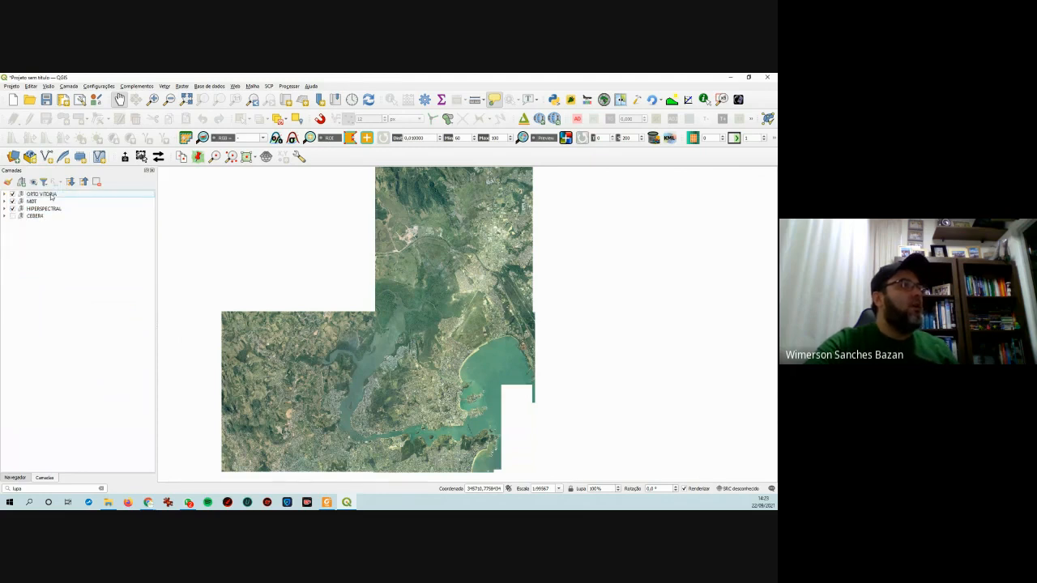
left_click_drag(34, 203, 35, 251)
left_click_drag(45, 202, 35, 249)
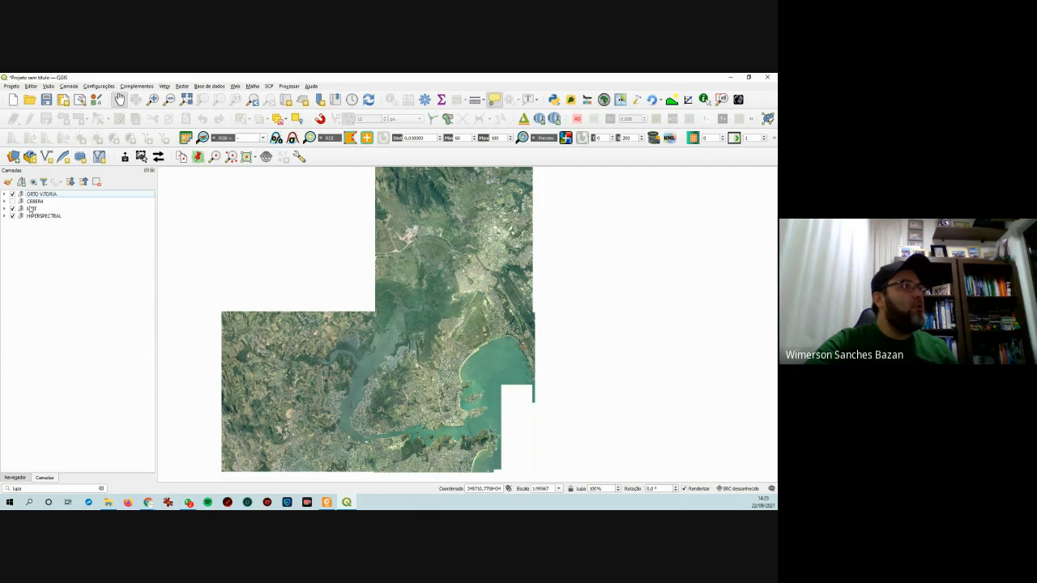
left_click_drag(30, 209, 45, 239)
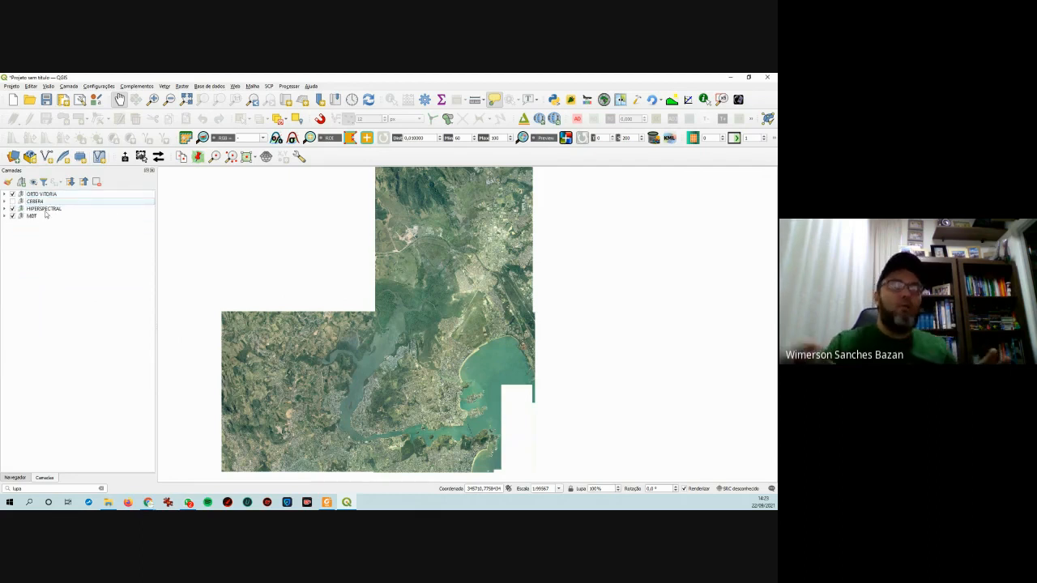
- Start saving the project under a new name and browse to the Aula1_PARTE1/dados_A1_P1/PO4/alunos folder
left_click(6, 87)
left_click(33, 163)
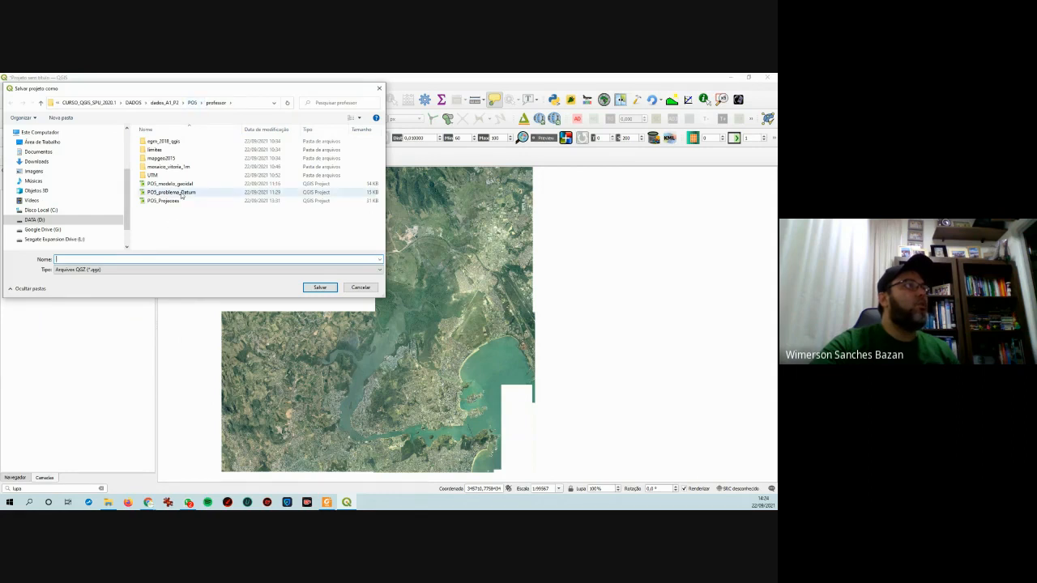
left_click(166, 103)
left_click(196, 103)
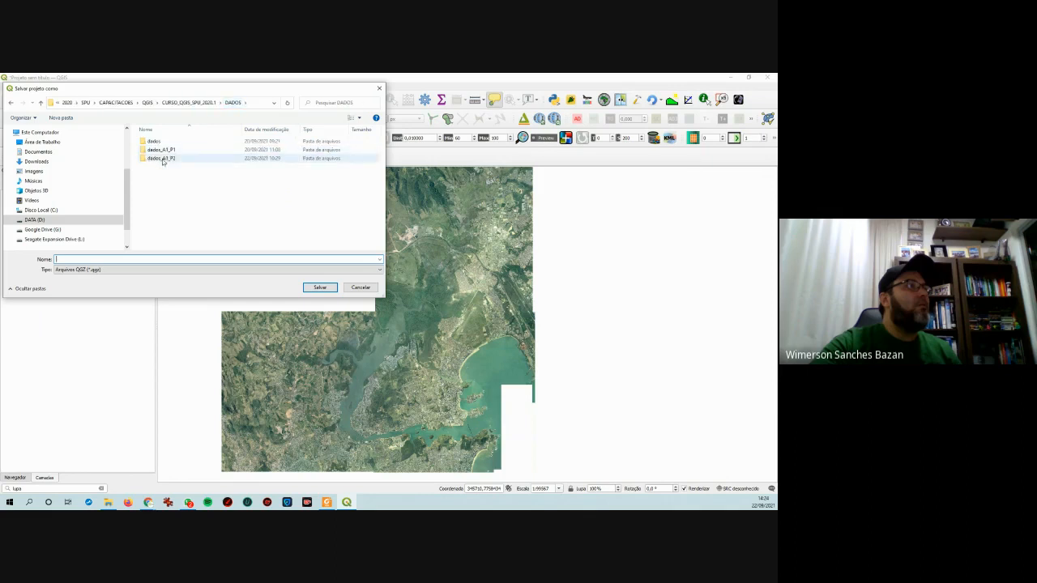
left_click(188, 102)
double_click(166, 158)
double_click(158, 141)
double_click(151, 167)
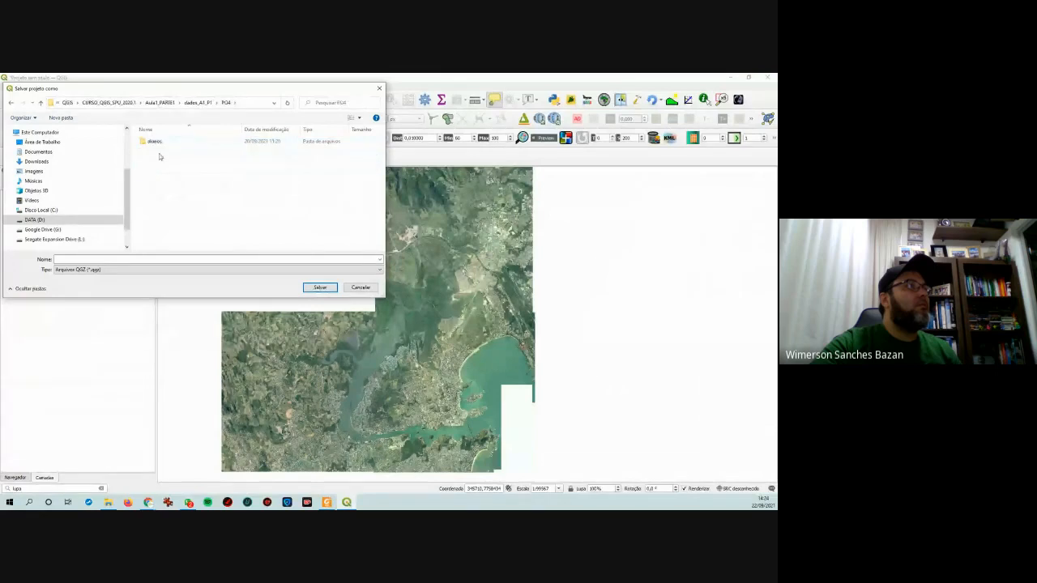
double_click(154, 141)
- Name the project file PO4 and save it in the alunos folder
left_click(97, 259)
type("po")
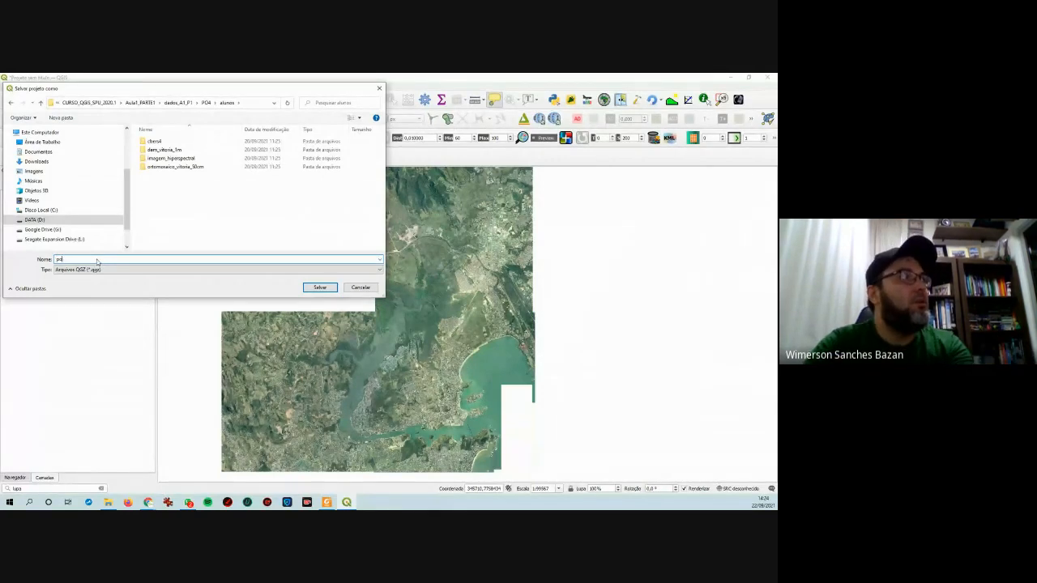
key("BackSpace")
key("BackSpace")
type("PO4")
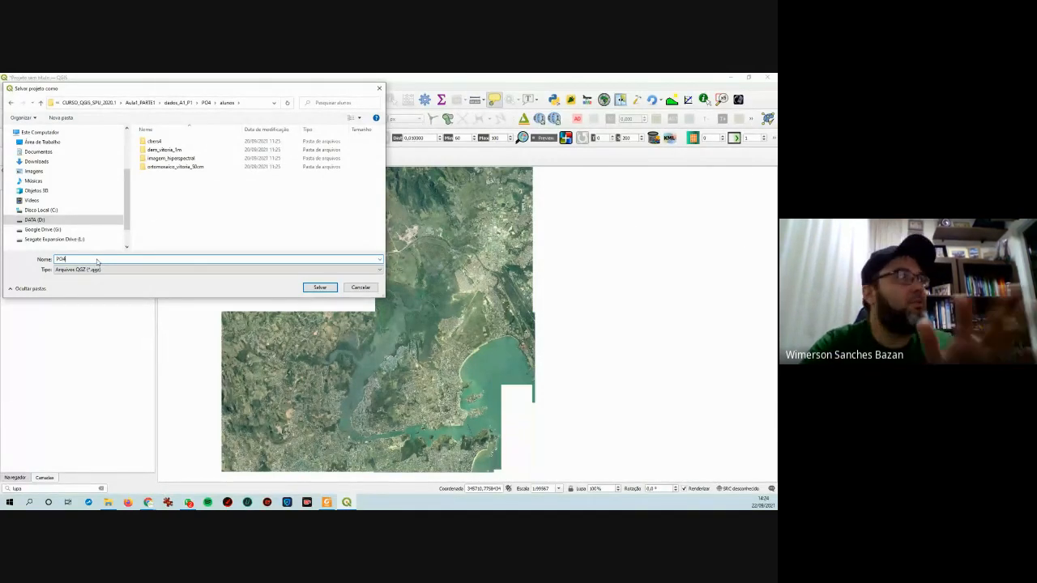
left_click(320, 288)
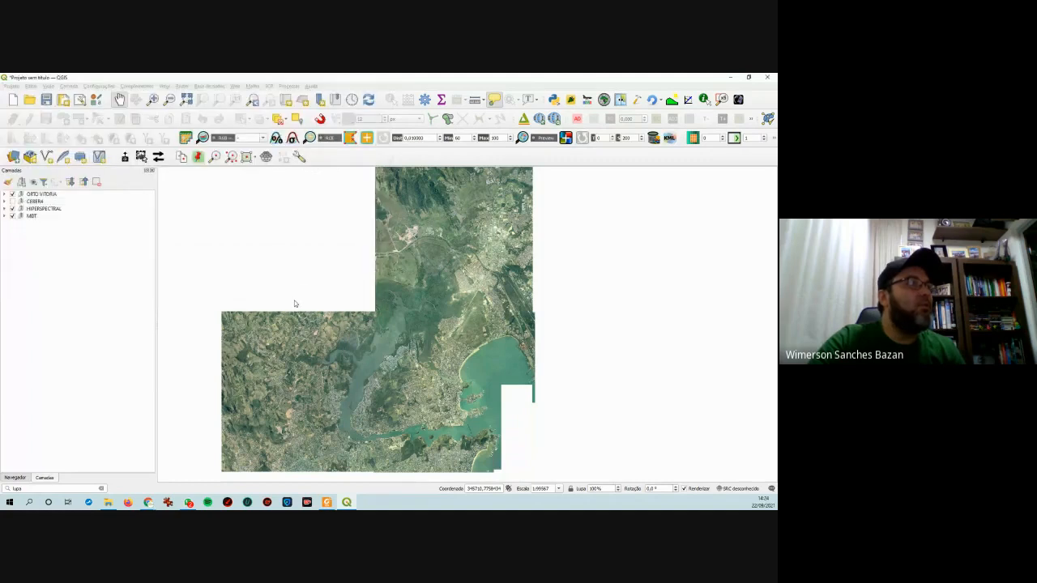
- Expand the ORTO VITORIA group and show the BLOCO_21A_FINAL tile again
left_click(4, 195)
left_click(4, 196)
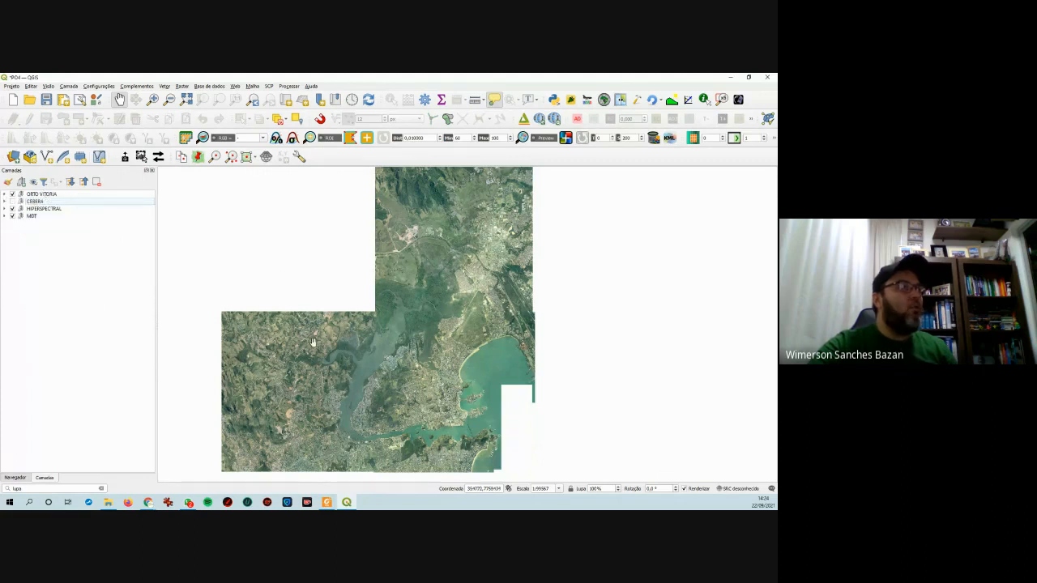
left_click(5, 195)
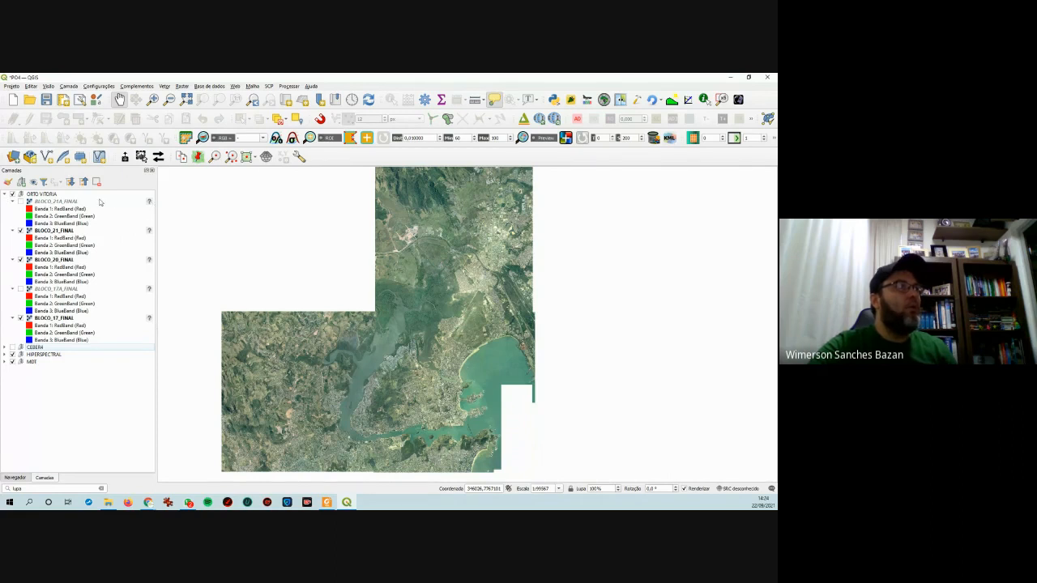
left_click(21, 202)
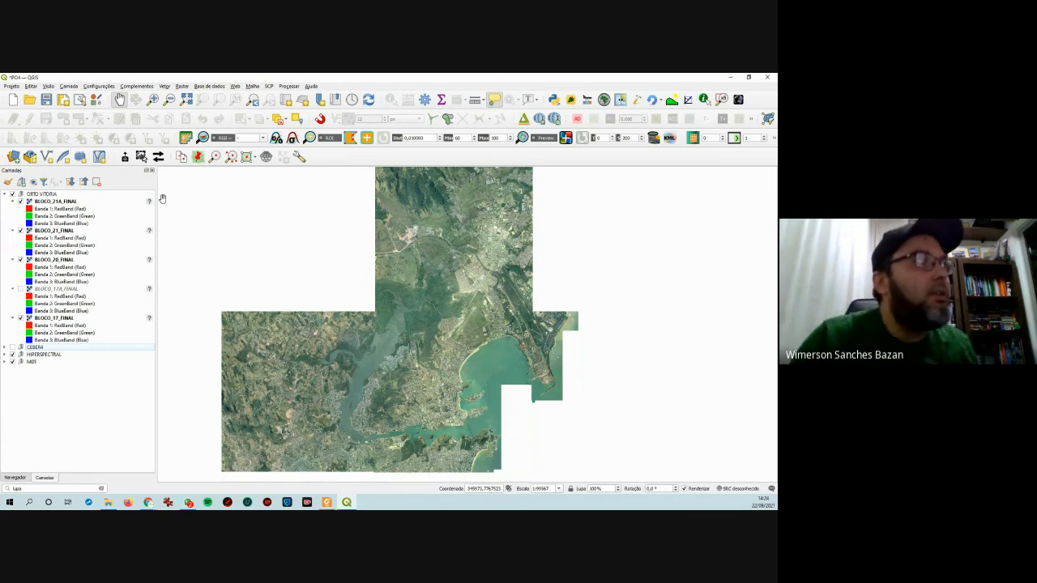
mouse_move(149, 202)
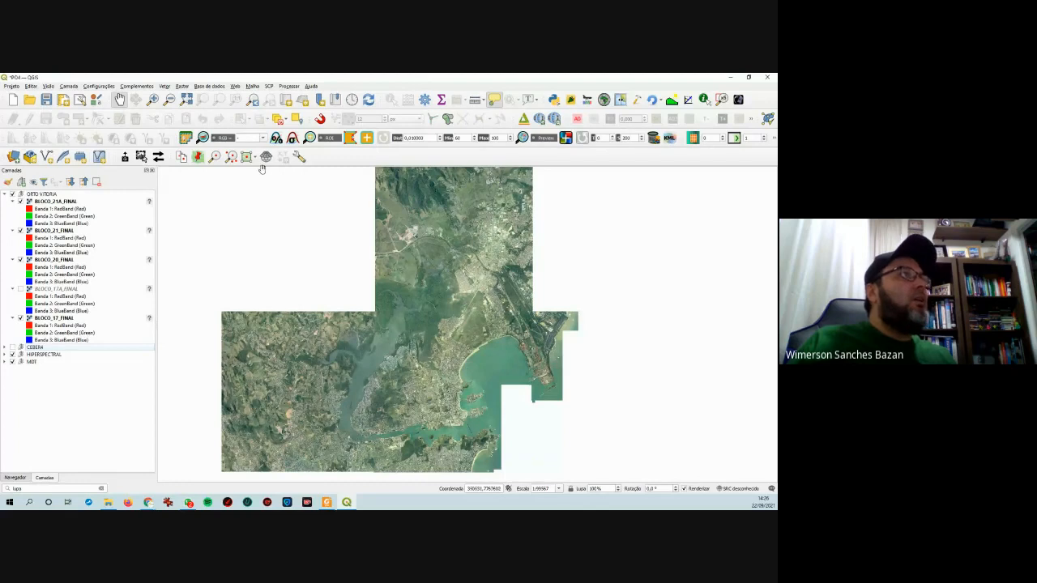
- Add the Bing Satellite web basemap to the project with QuickMapServices
left_click(539, 119)
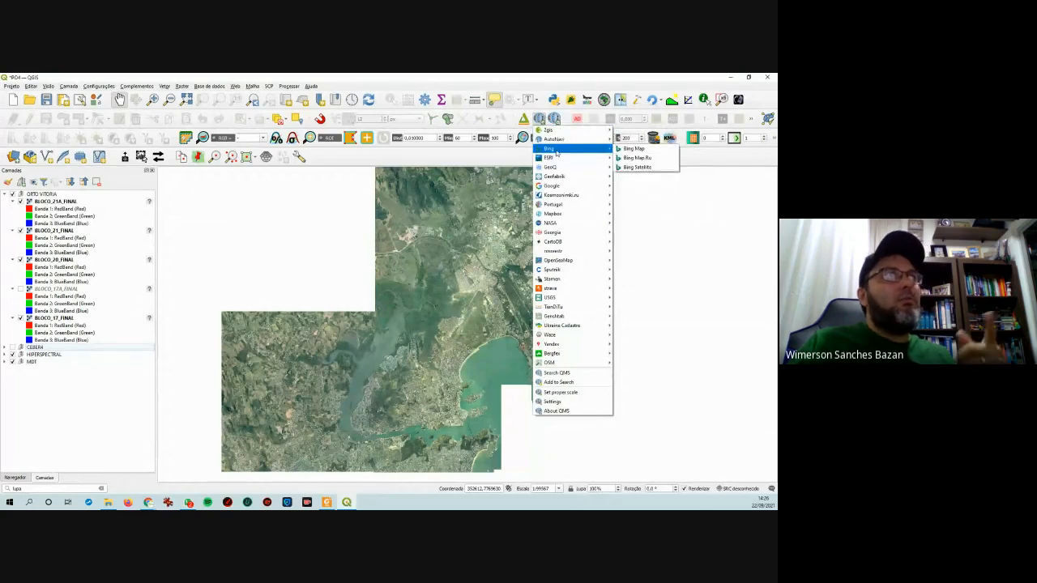
mouse_move(557, 157)
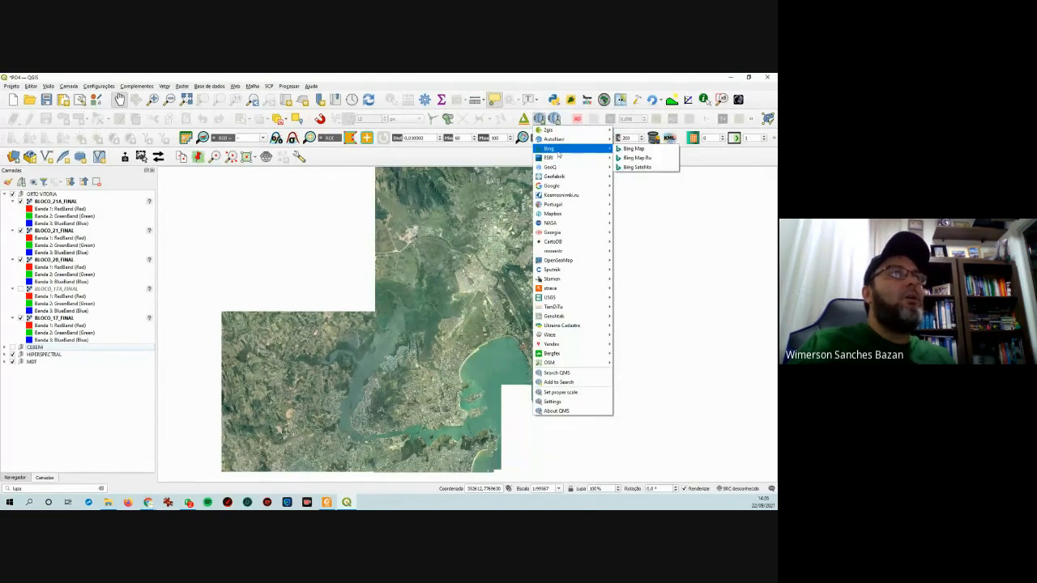
left_click(658, 167)
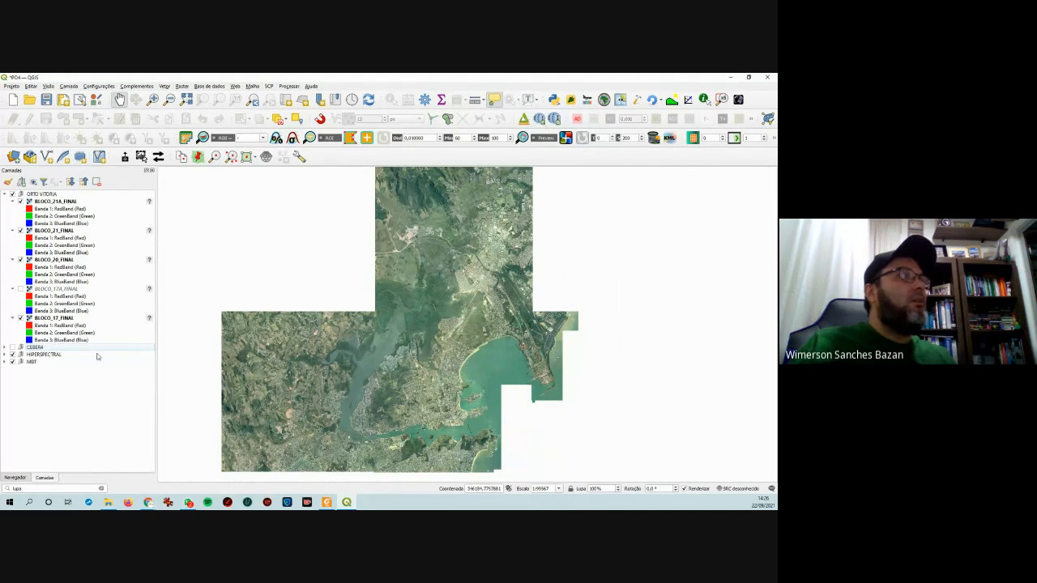
- Move the Bing Satellite layer out of the CEBER4 group to the end of the layer list and hide the HIPERSPECTRAL and MDT groups
left_click(4, 348)
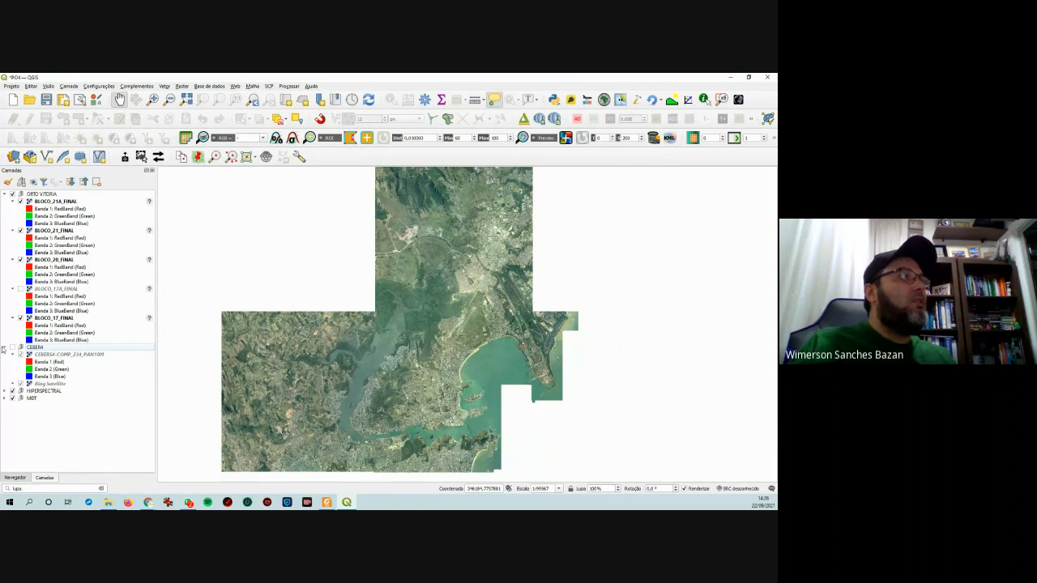
left_click(4, 348)
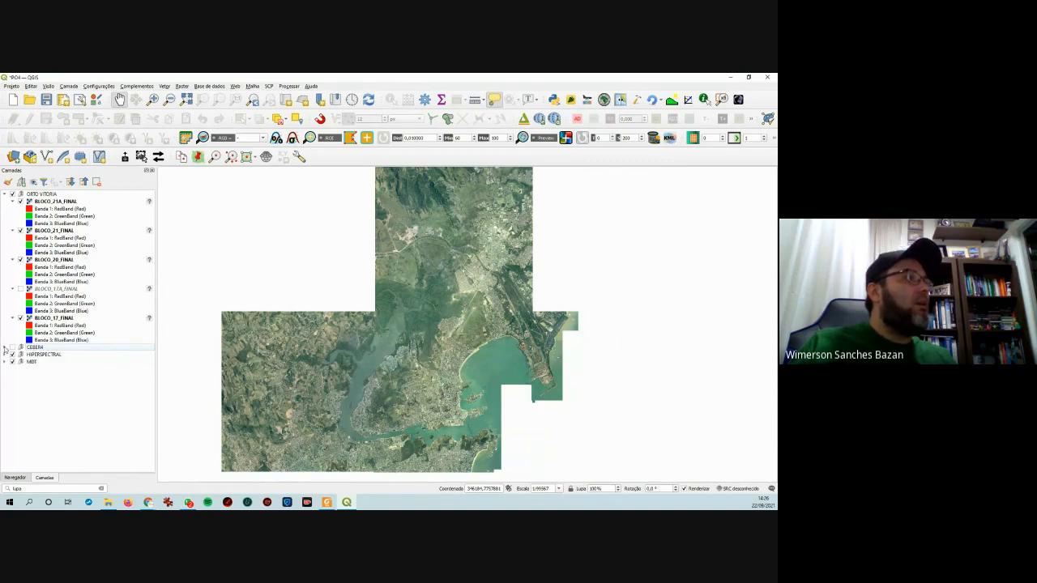
left_click(4, 347)
left_click_drag(54, 386, 34, 410)
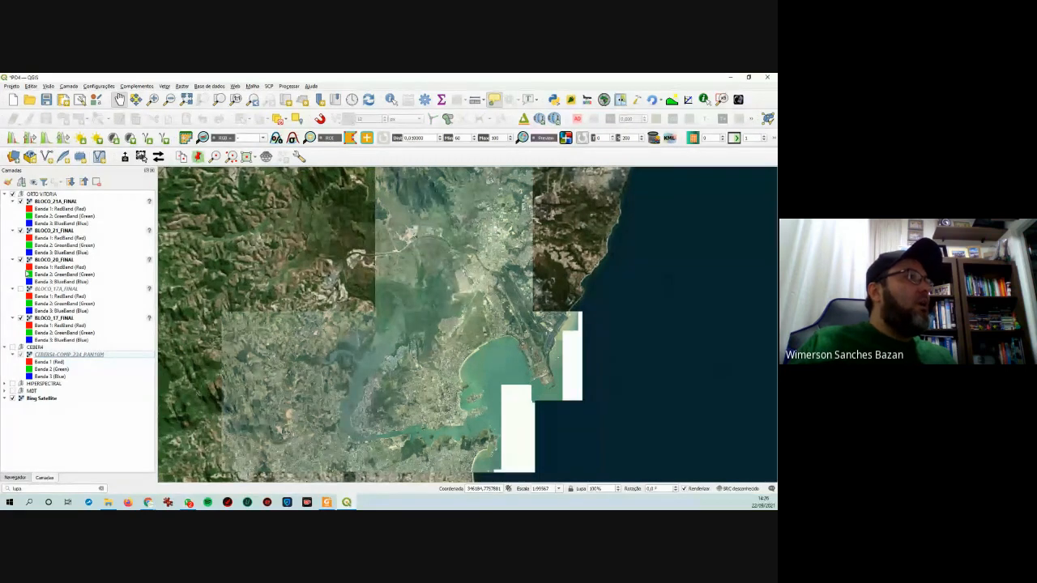
- Toggle the ORTO VITORIA group off and on to compare the orthomosaic with the Bing Satellite basemap, keeping the groups collapsed
left_click(6, 195)
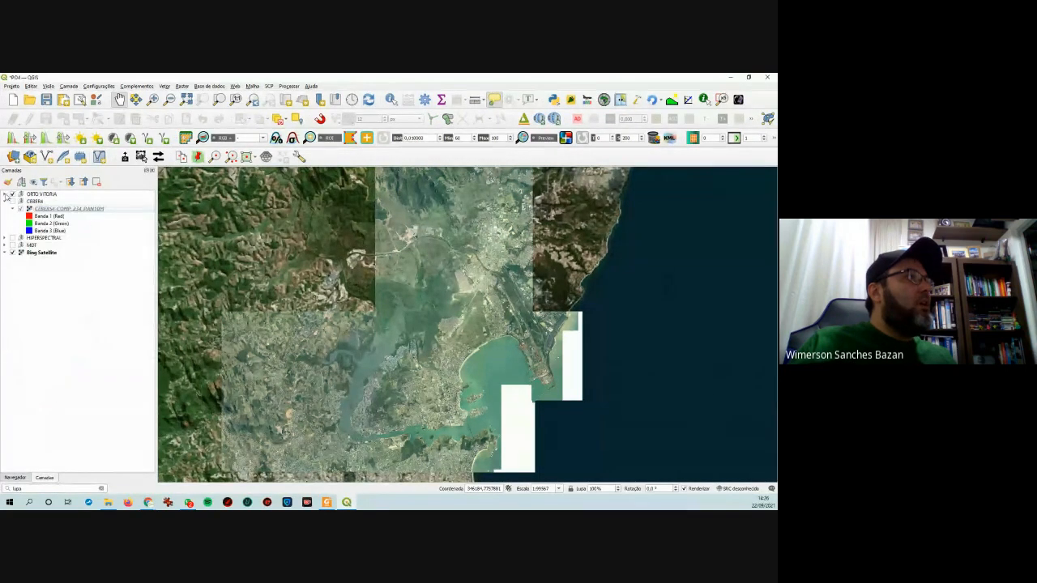
left_click(13, 194)
left_click(13, 195)
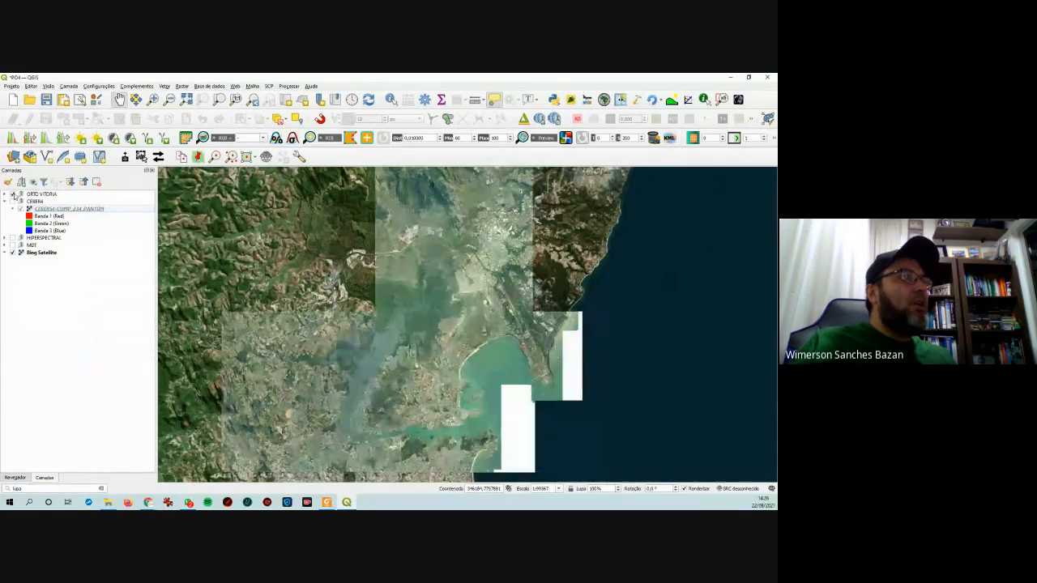
left_click(13, 195)
left_click(13, 195)
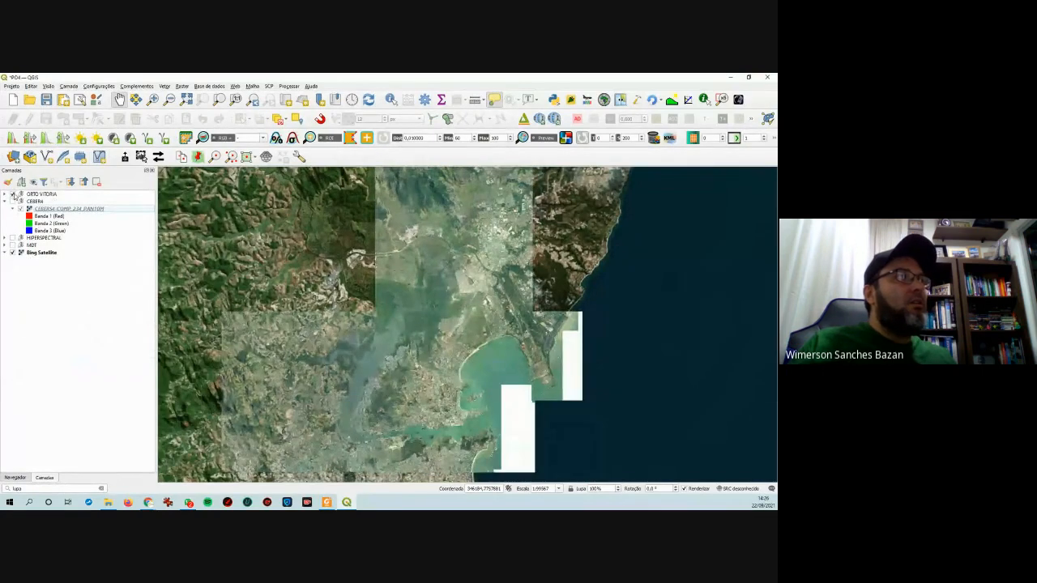
left_click(13, 194)
left_click(13, 194)
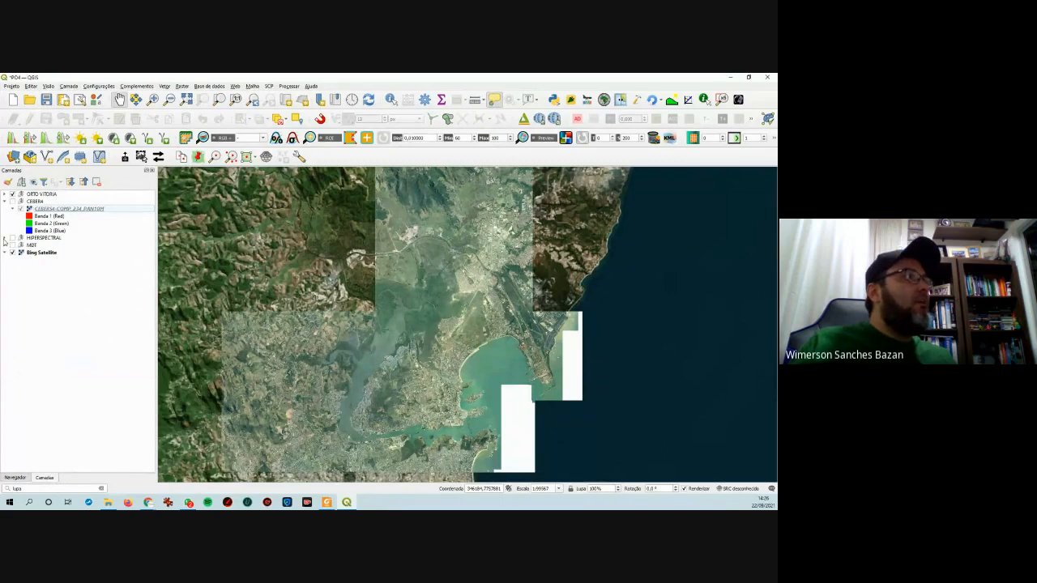
left_click(5, 201)
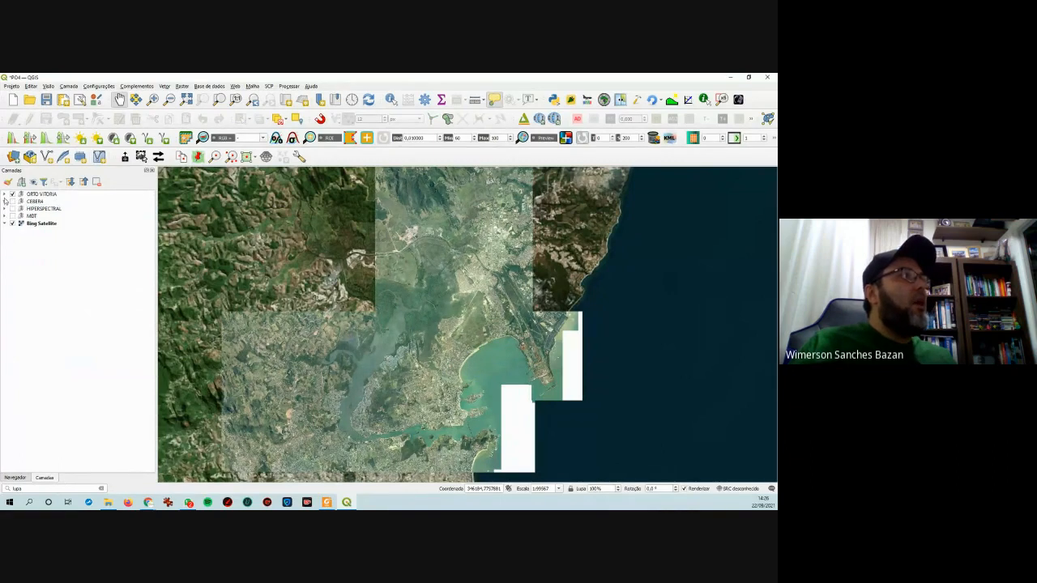
- Assign the project coordinate reference system, SIRGAS 1995 / UTM zone 24S, to the BLOCO_21A_FINAL tile in its layer properties
left_click(6, 195)
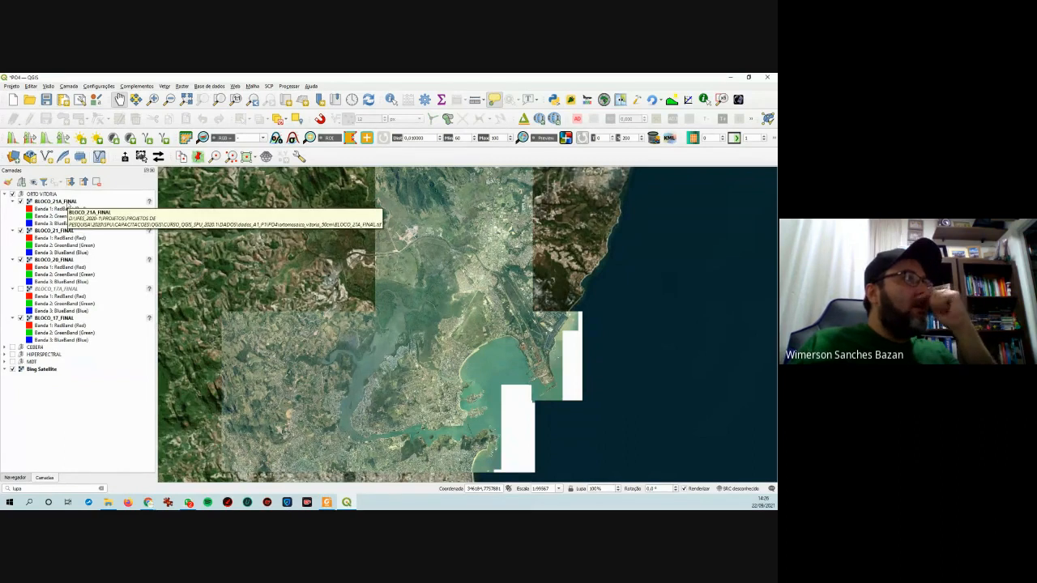
right_click(68, 204)
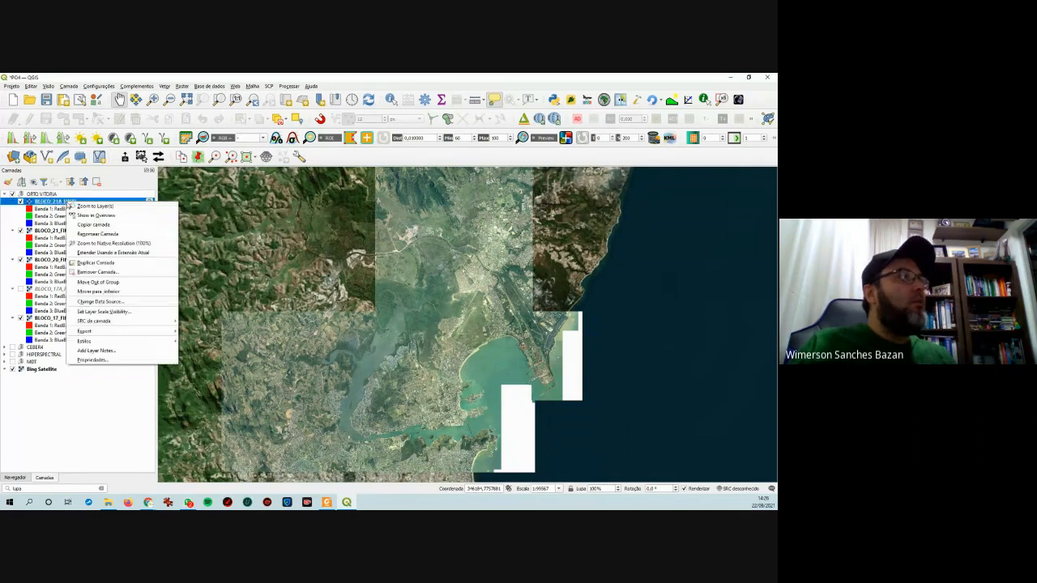
left_click(106, 360)
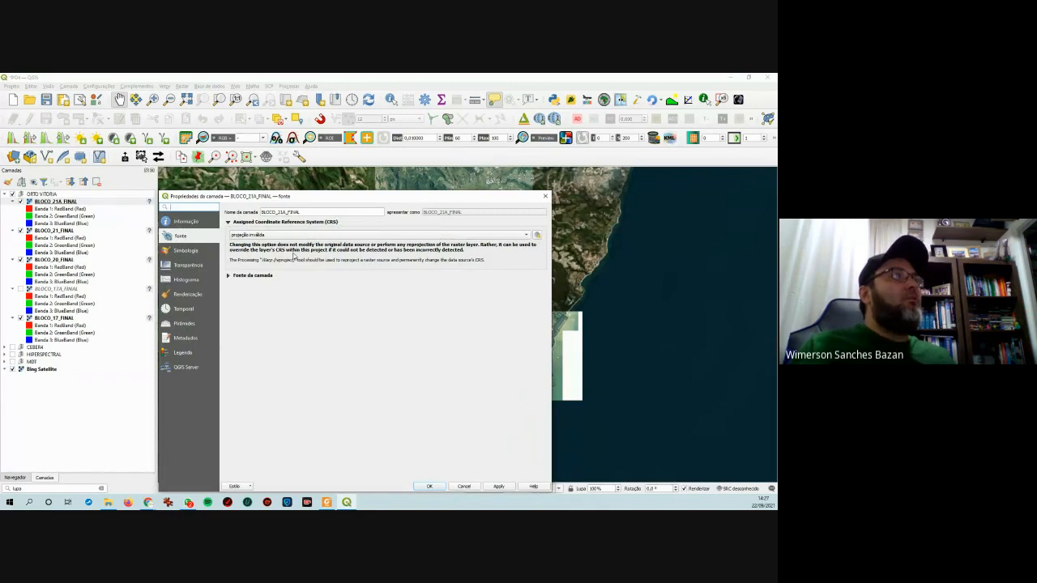
left_click(310, 235)
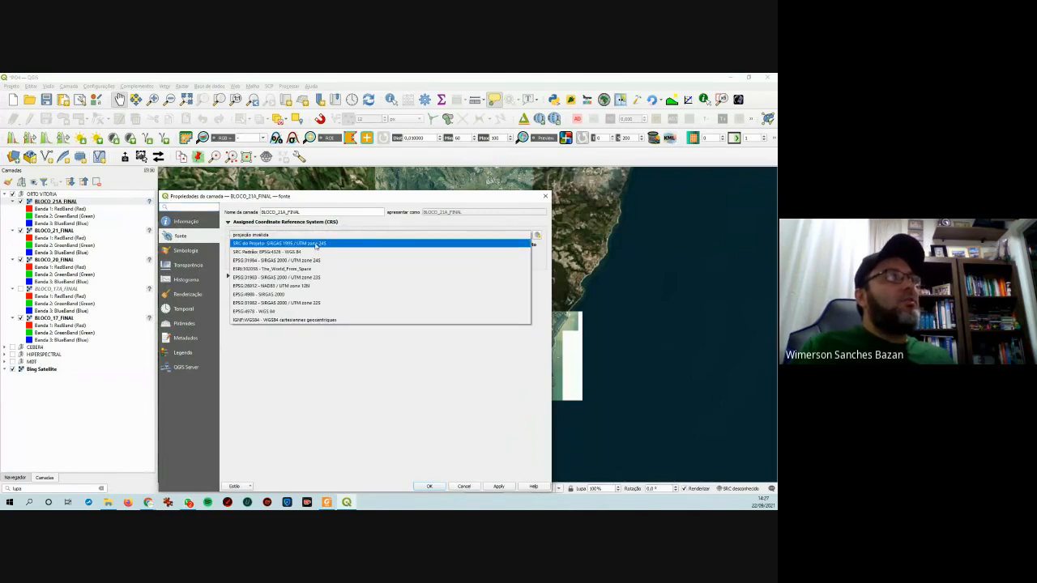
left_click(316, 244)
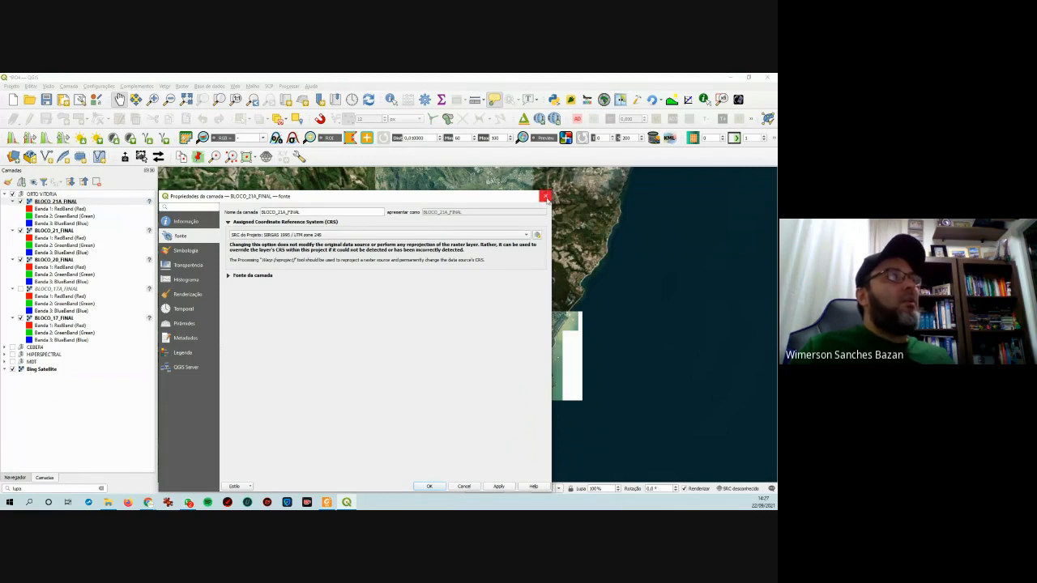
left_click(546, 196)
left_click(49, 201)
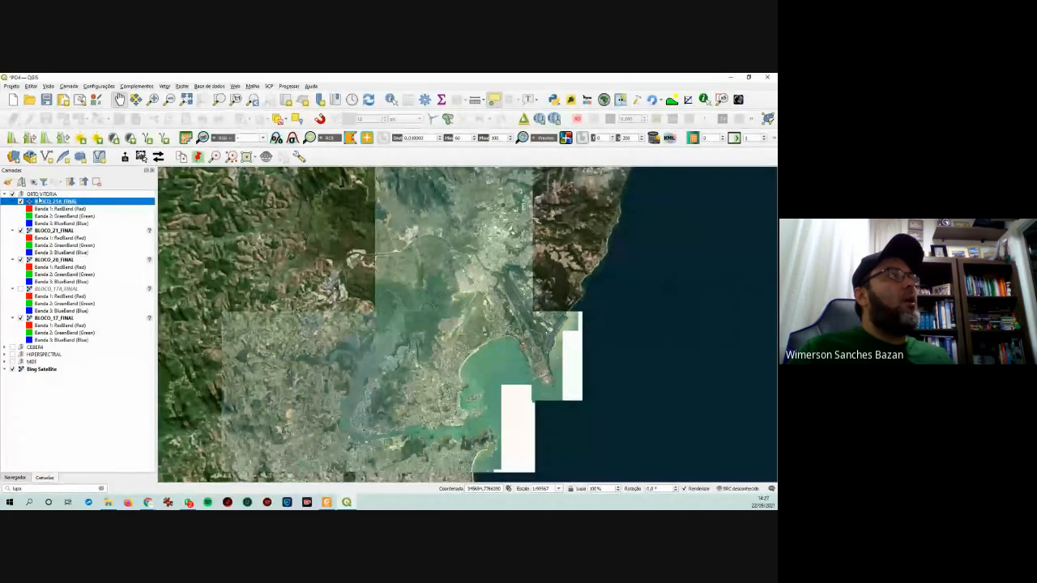
- Set the ORTO VITORIA group's CRS to EPSG:31984 - SIRGAS 2000 / UTM zone 24S and check it in the BLOCO_17_FINAL layer properties
left_click(67, 391)
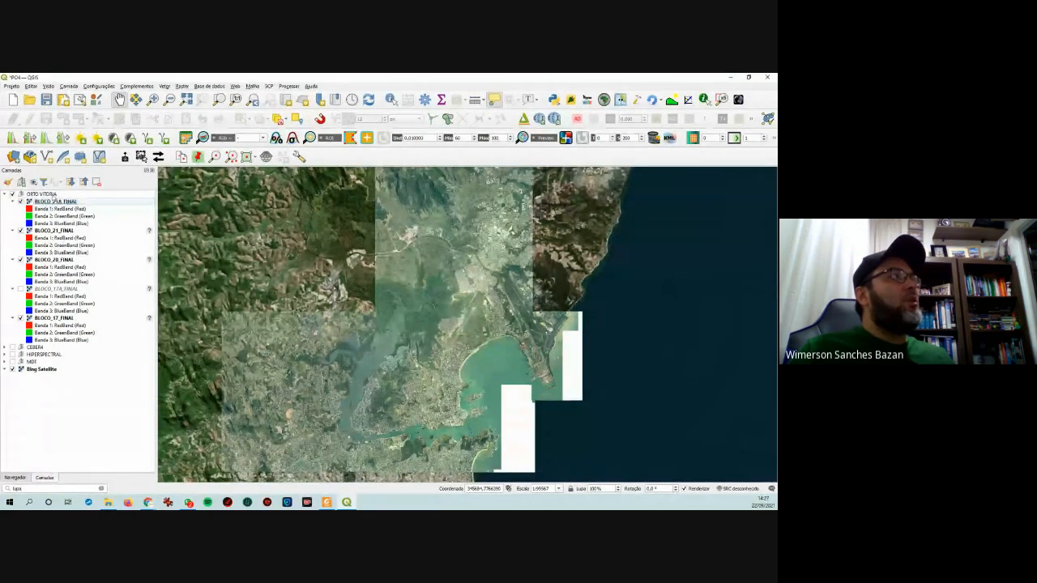
right_click(51, 195)
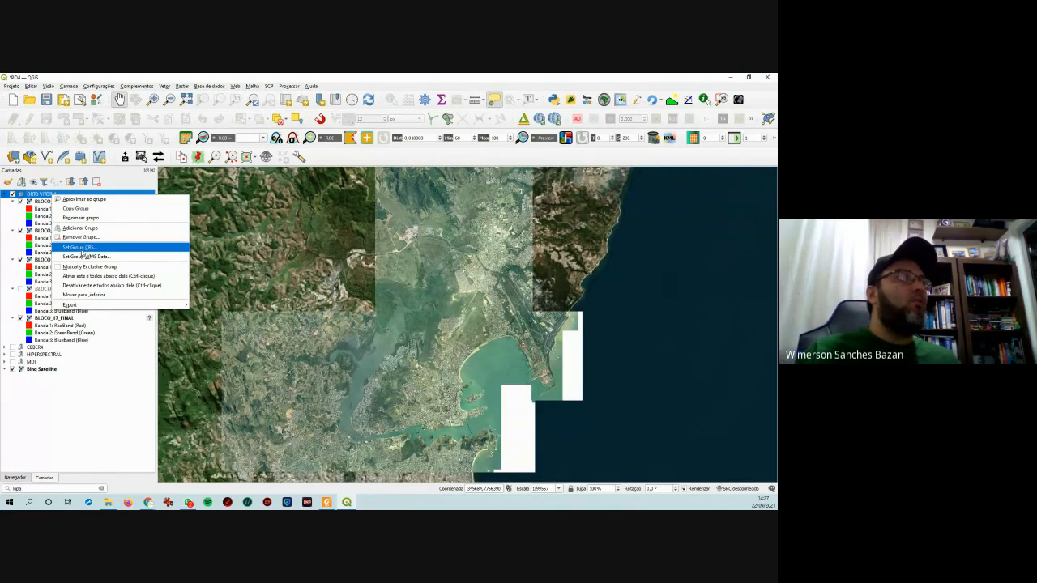
left_click(81, 250)
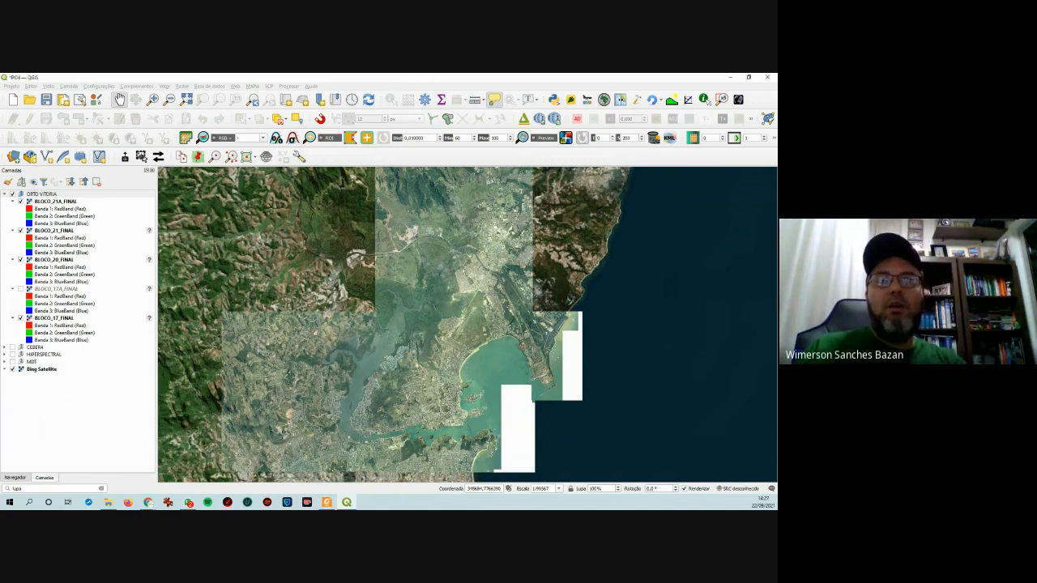
left_click(42, 194)
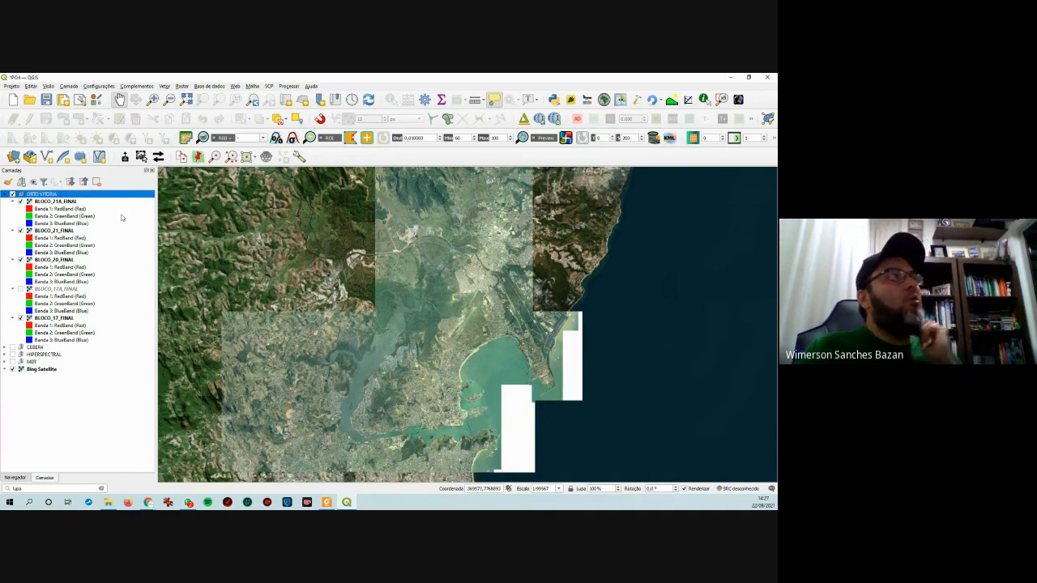
double_click(60, 318)
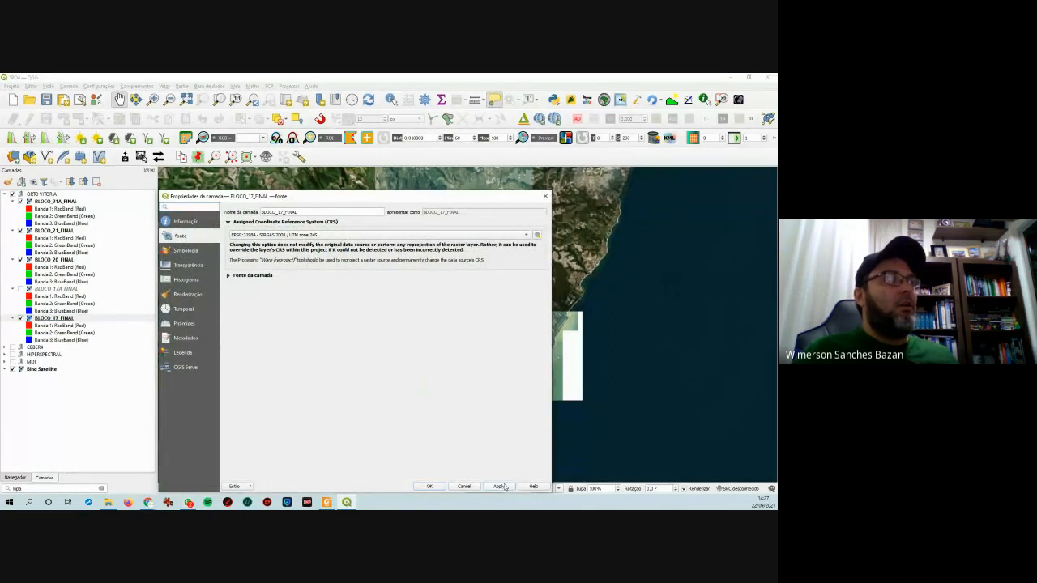
left_click(434, 486)
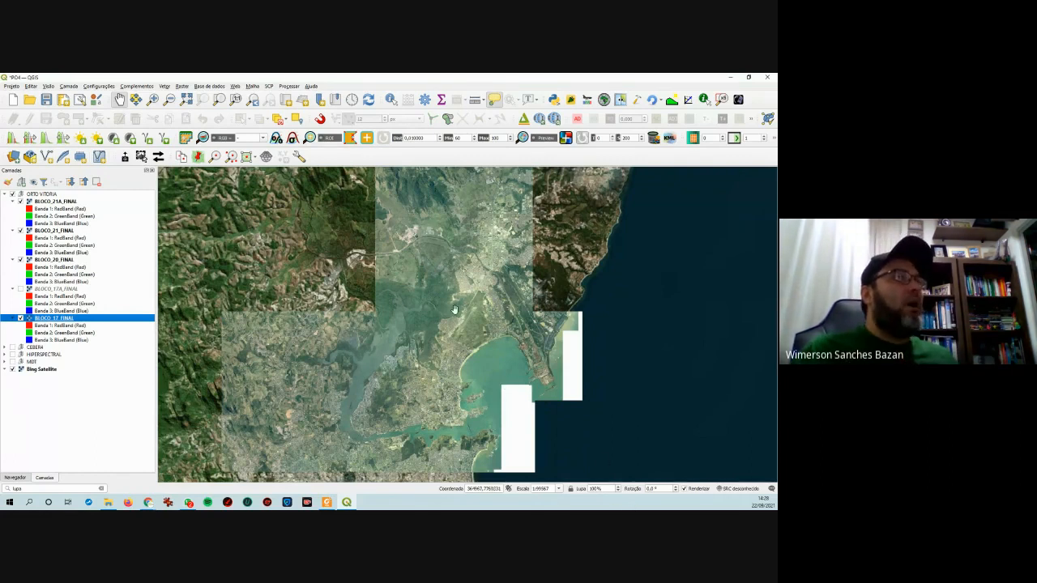
- Hide the Bing Satellite basemap so that only the orthomosaic tiles around the bay are drawn
left_click_drag(423, 343, 418, 324)
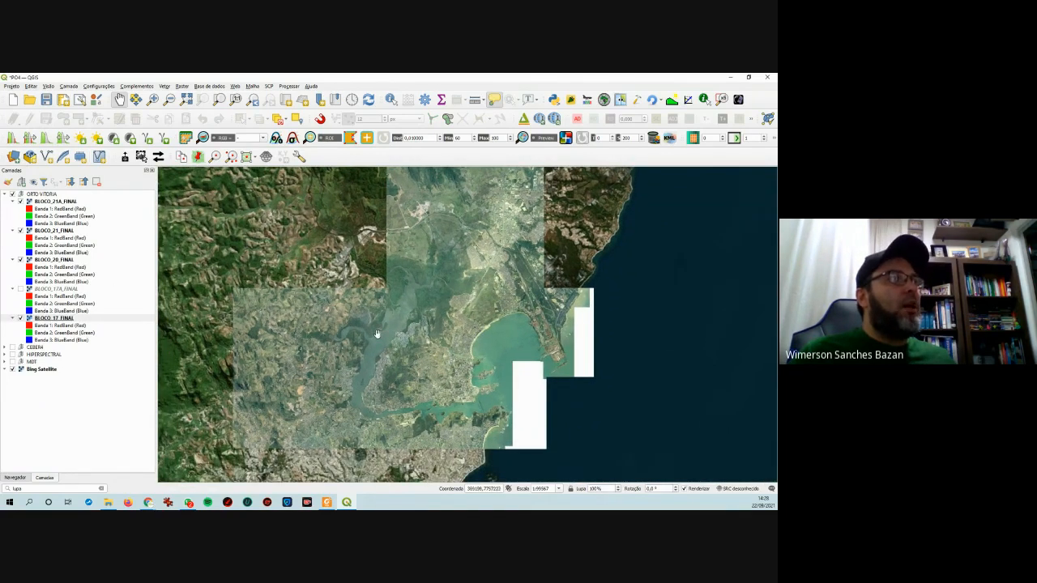
scroll(385, 345, "up", 1)
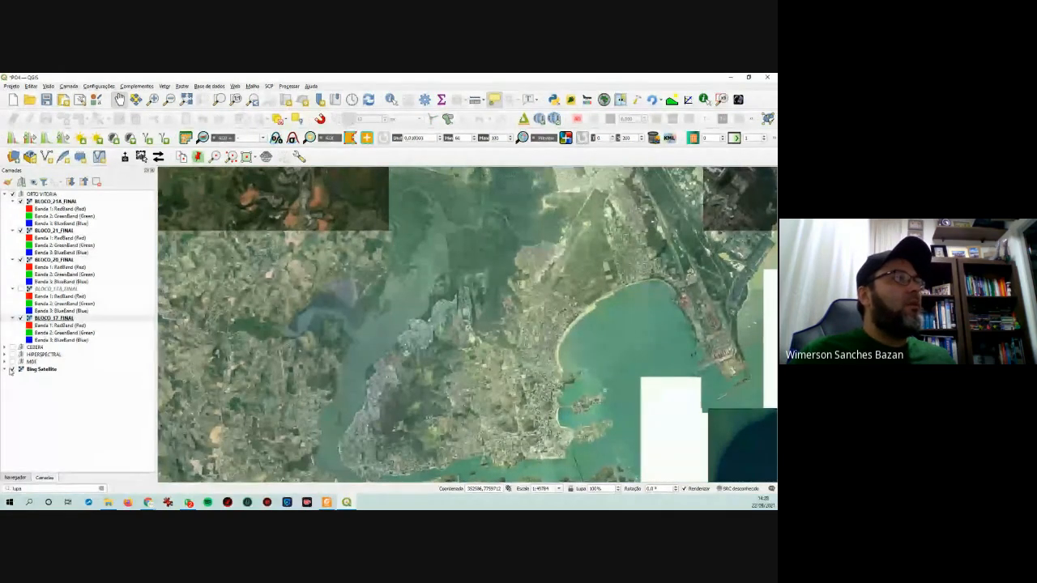
left_click(11, 370)
left_click(11, 370)
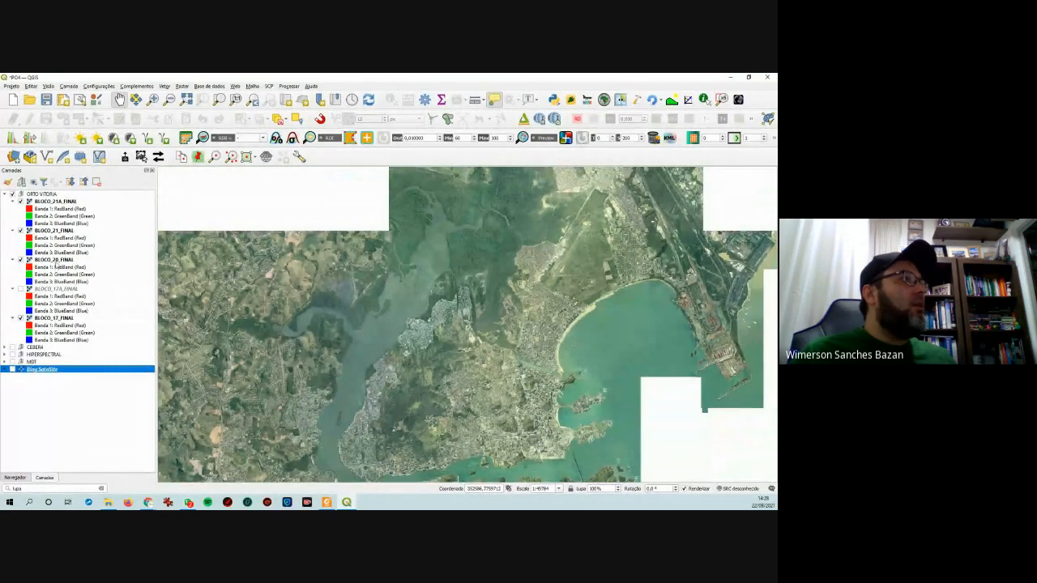
- Open the BLOCO_21A_FINAL layer information in an enlarged properties dialog and examine its EPSG code and projection method
right_click(69, 200)
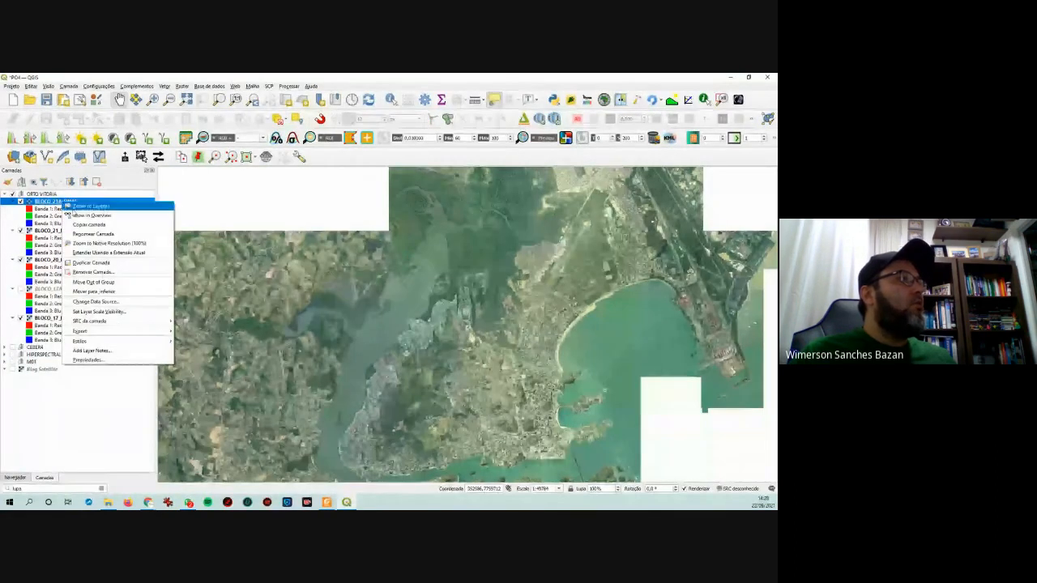
left_click(93, 360)
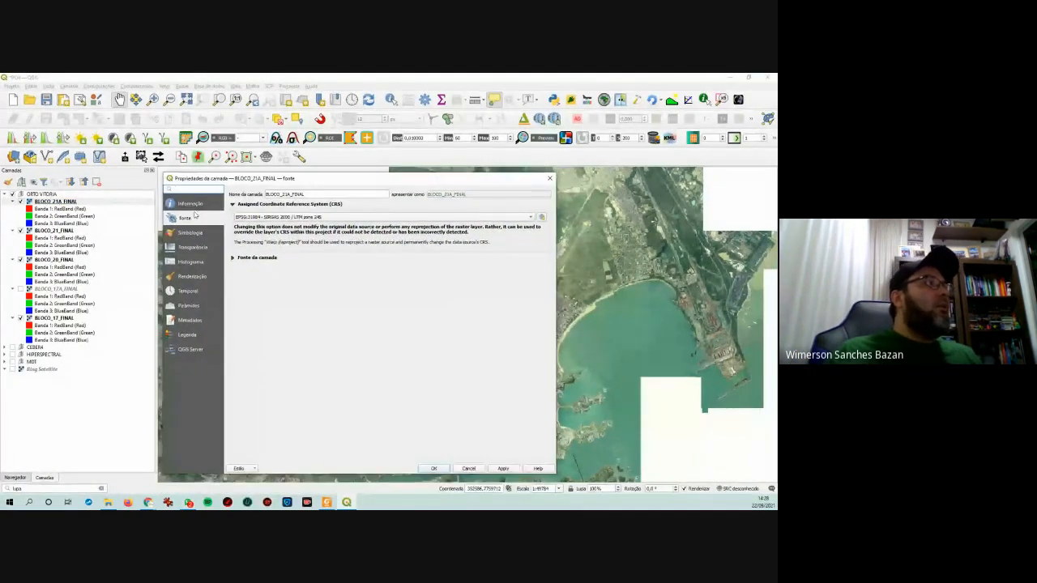
left_click(193, 207)
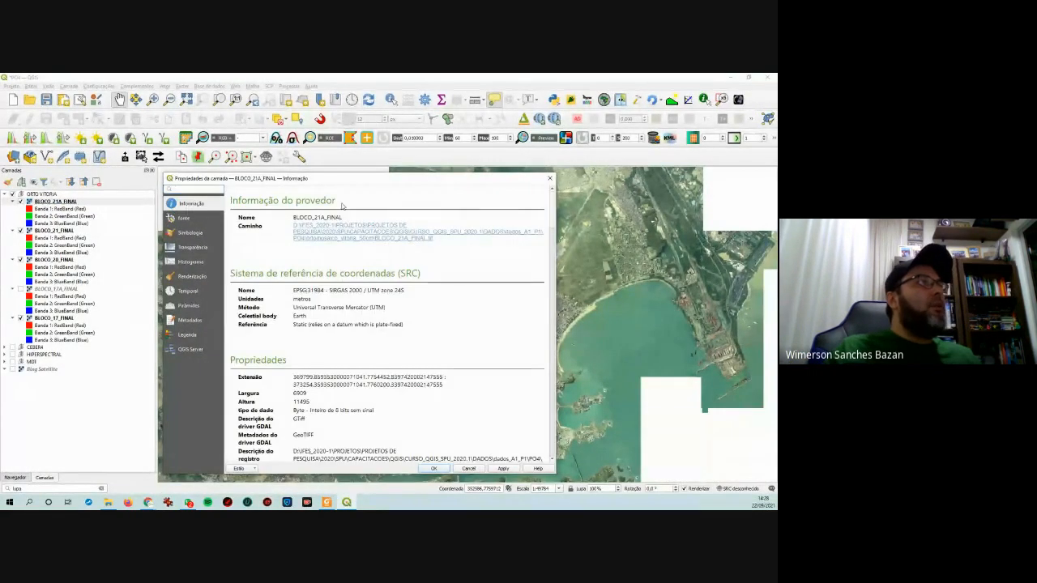
left_click_drag(557, 248, 639, 248)
left_click_drag(543, 182, 536, 146)
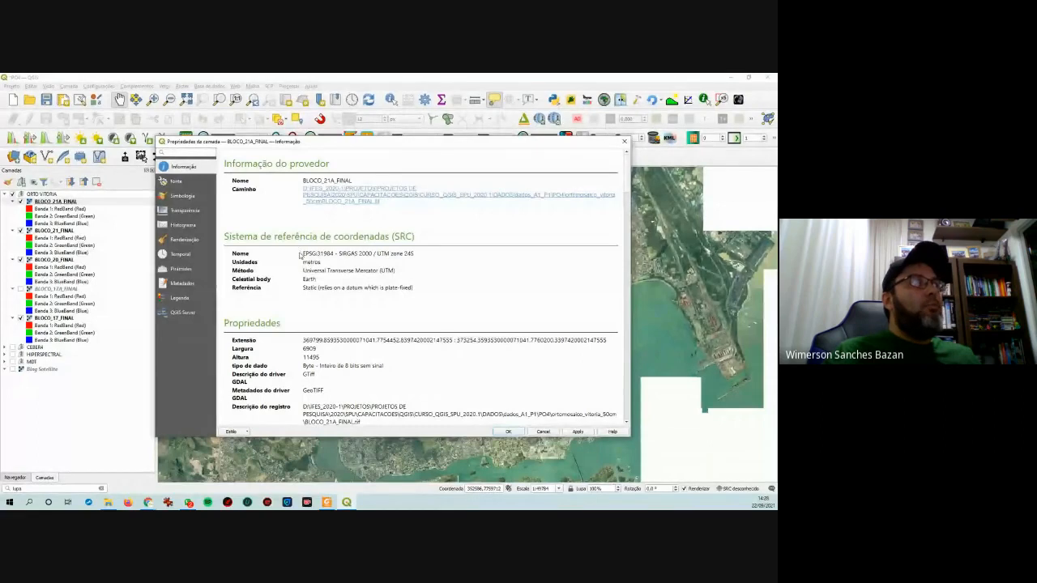
left_click_drag(304, 253, 333, 254)
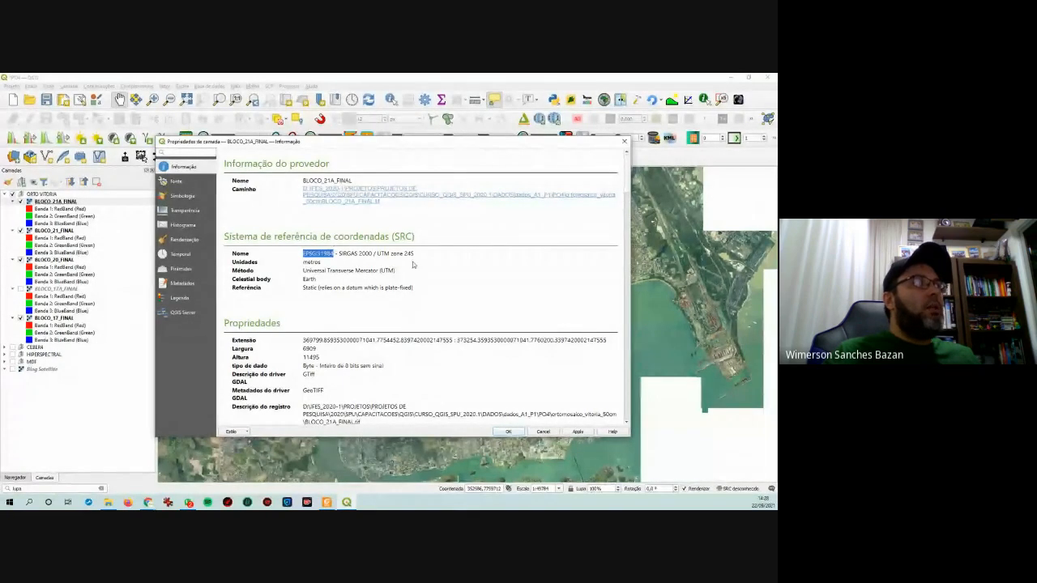
left_click(316, 279)
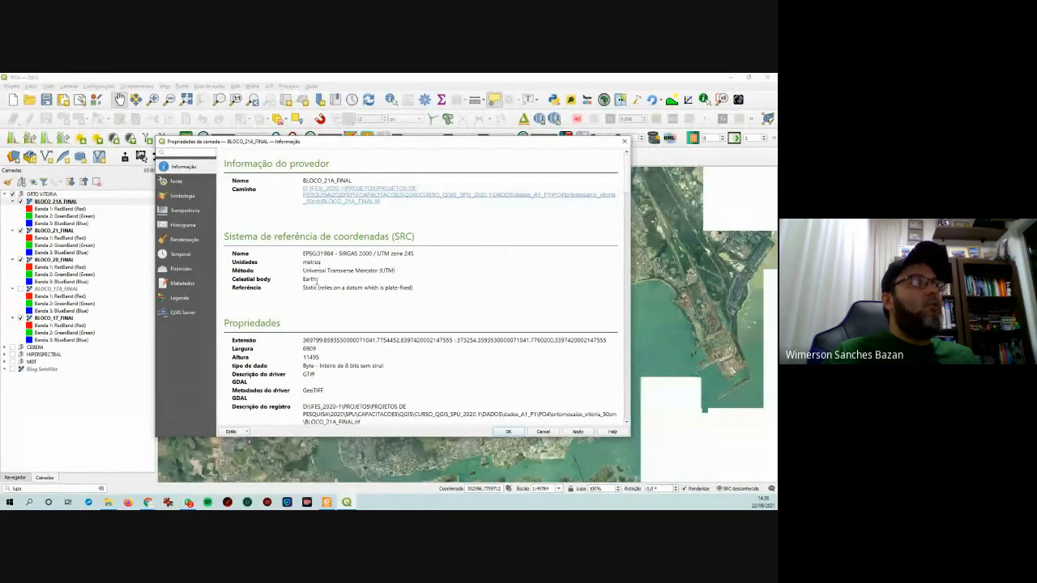
left_click_drag(305, 270, 390, 269)
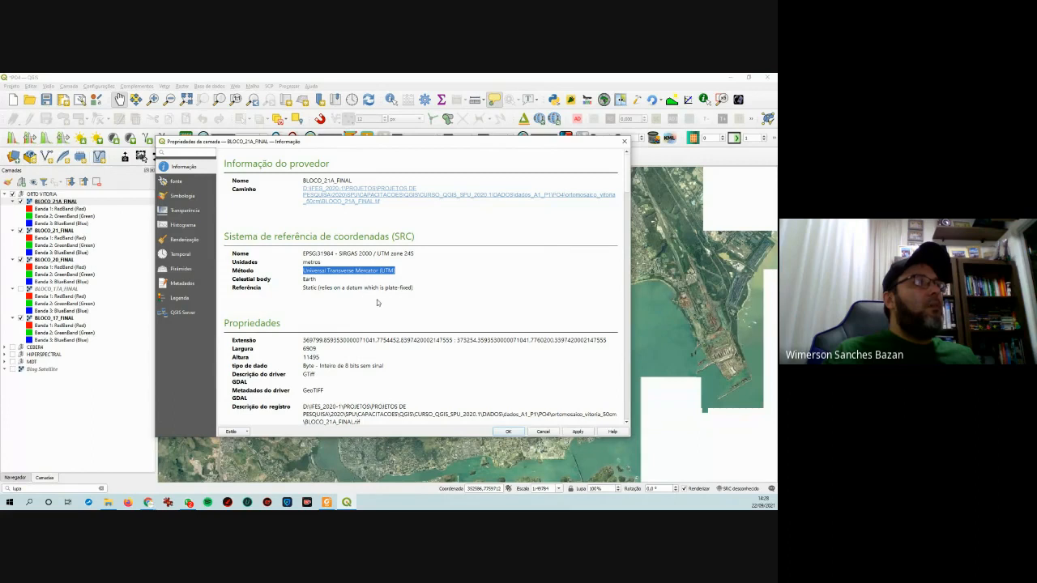
- Read the extent, width, height and data type in the properties section of the BLOCO_21A_FINAL layer information
scroll(377, 303, "down", 2)
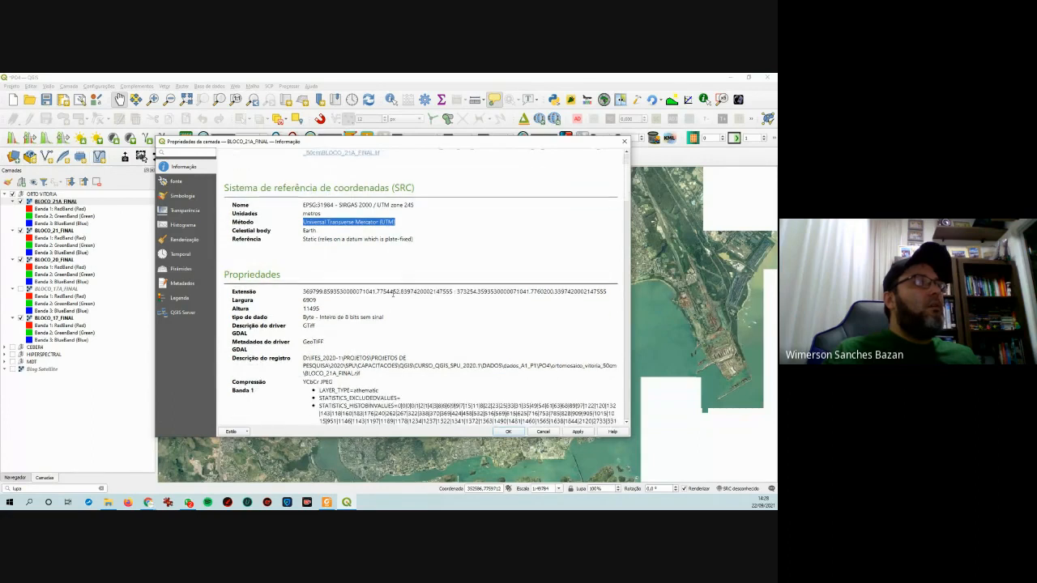
scroll(393, 297, "down", 1)
left_click_drag(304, 268, 604, 267)
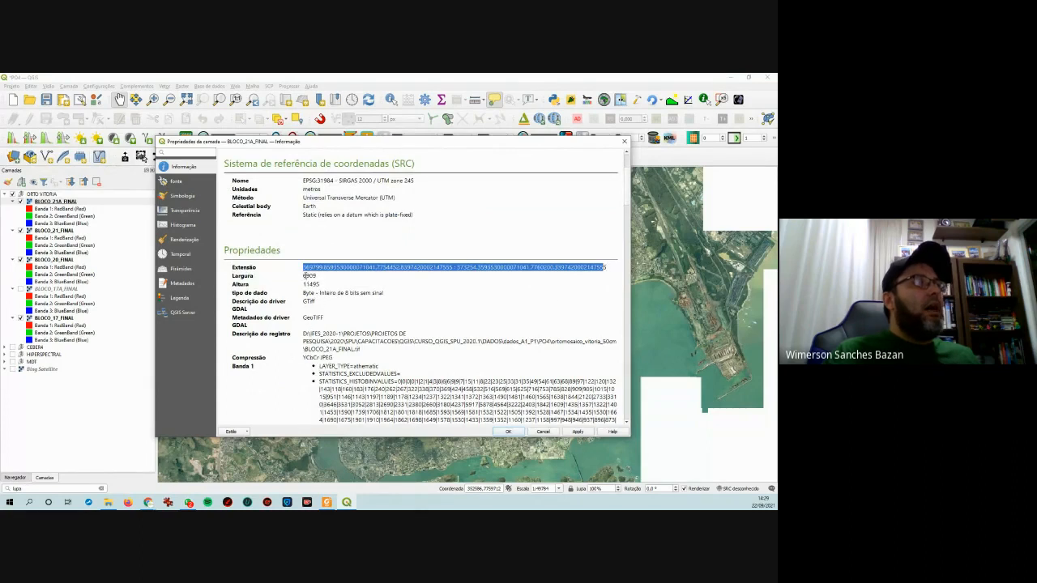
left_click(307, 276)
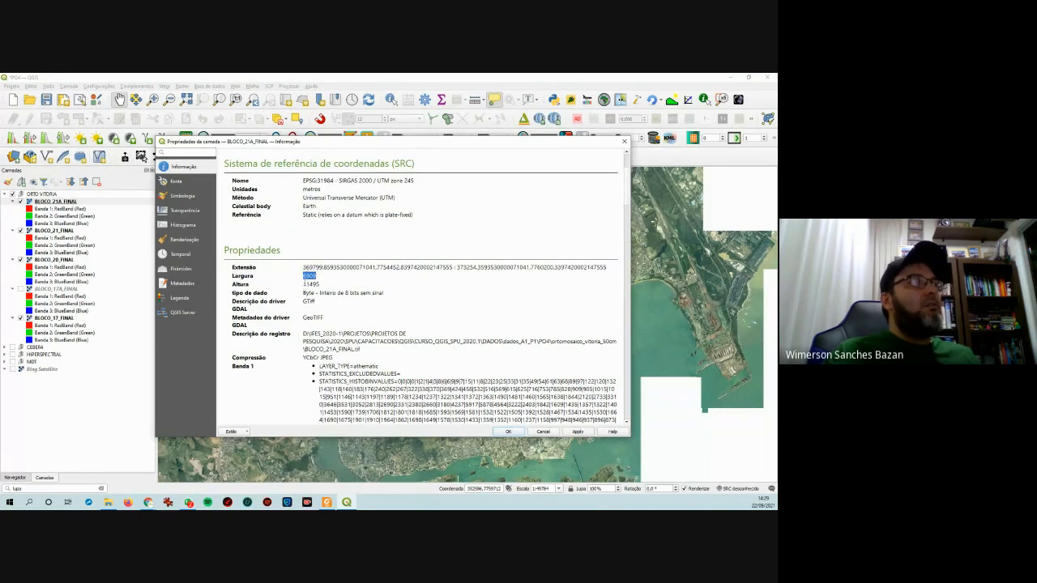
double_click(311, 284)
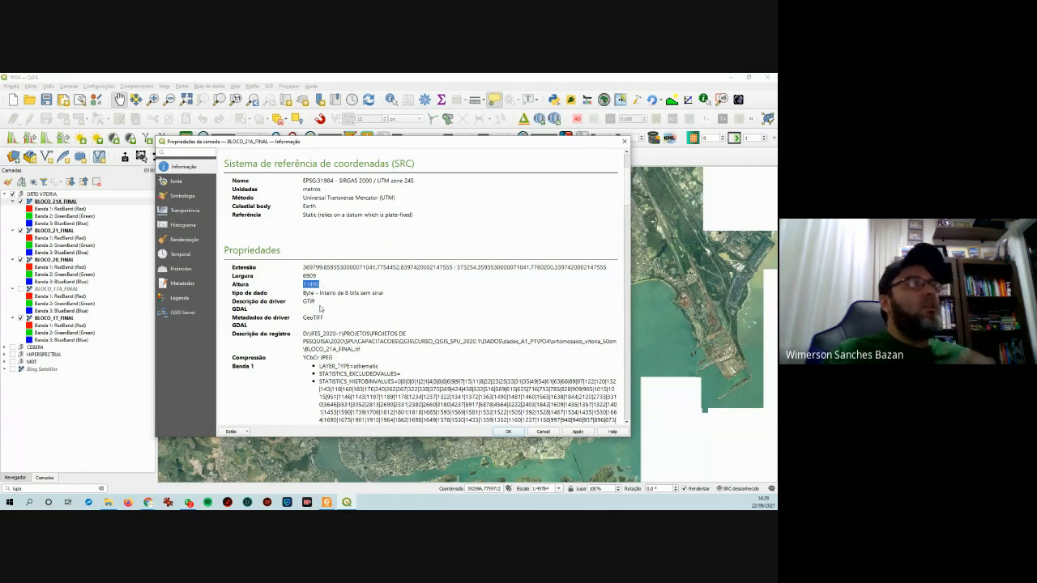
left_click(311, 291)
left_click_drag(301, 293, 382, 291)
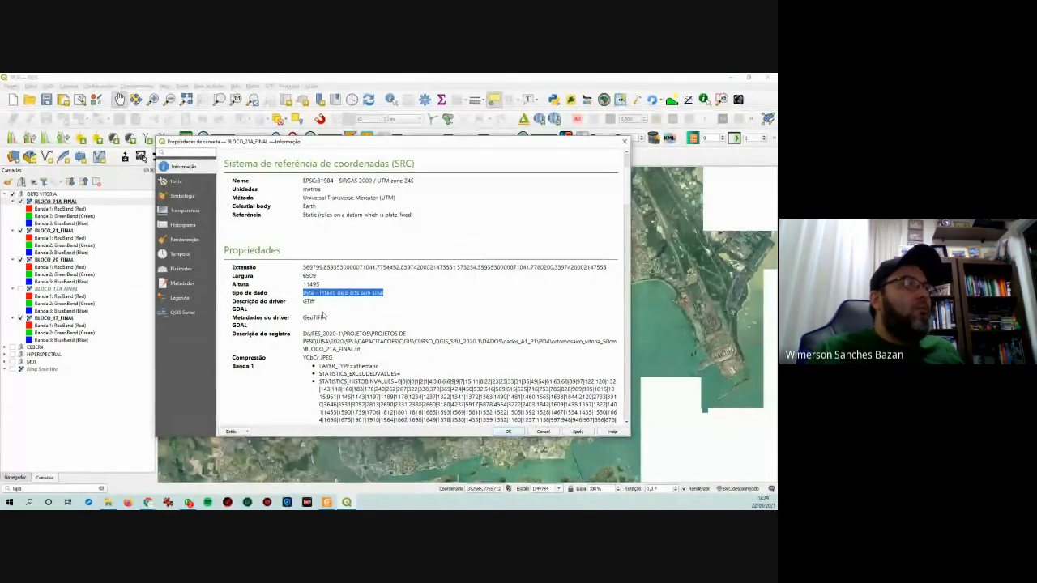
- Look through the band statistics of BLOCO_21A_FINAL and examine its origin and pixel size
scroll(322, 314, "down", 2)
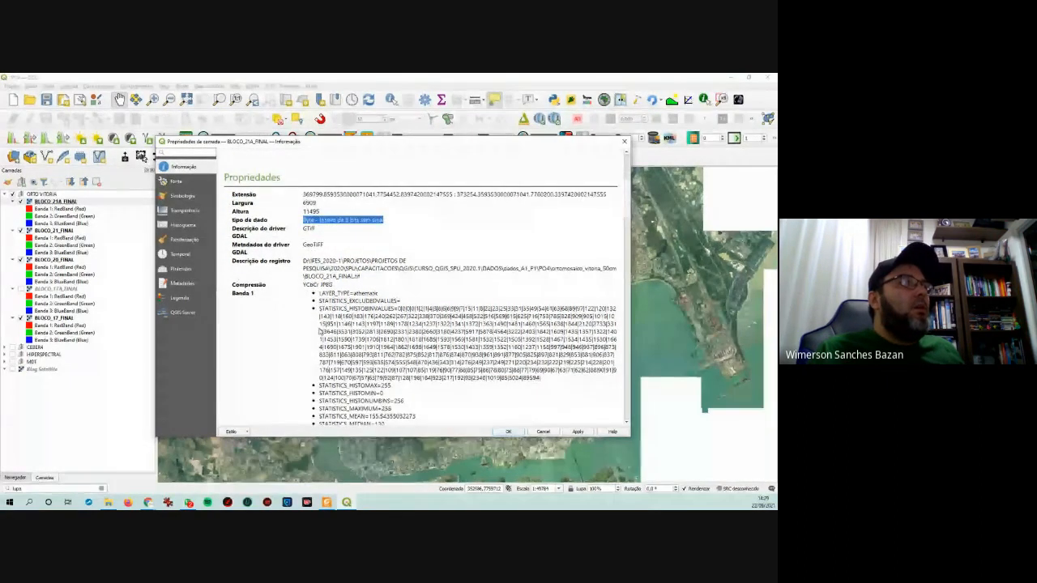
scroll(321, 332, "down", 4)
scroll(376, 366, "down", 10)
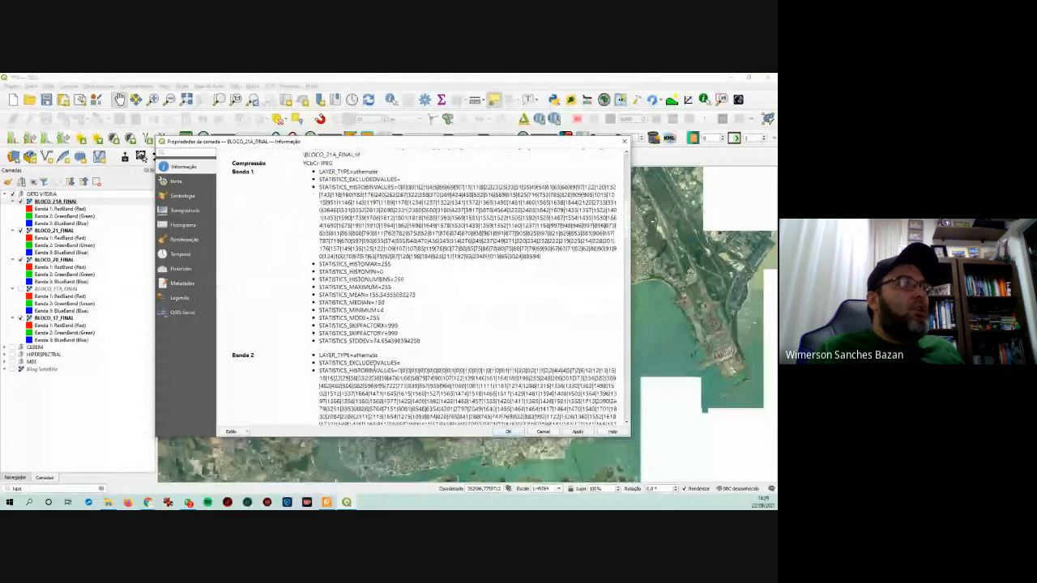
scroll(283, 408, "down", 20)
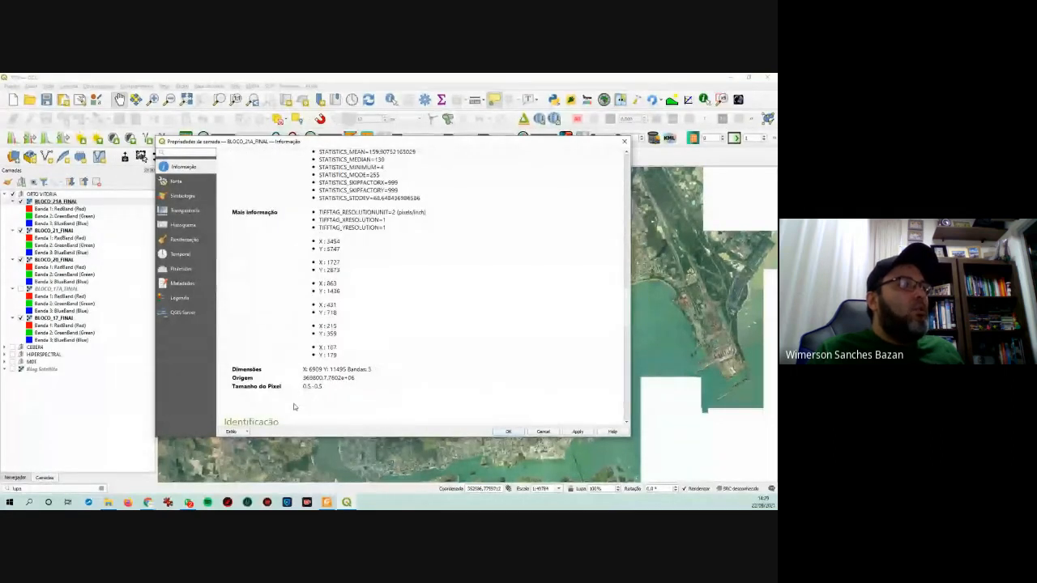
left_click_drag(303, 386, 323, 387)
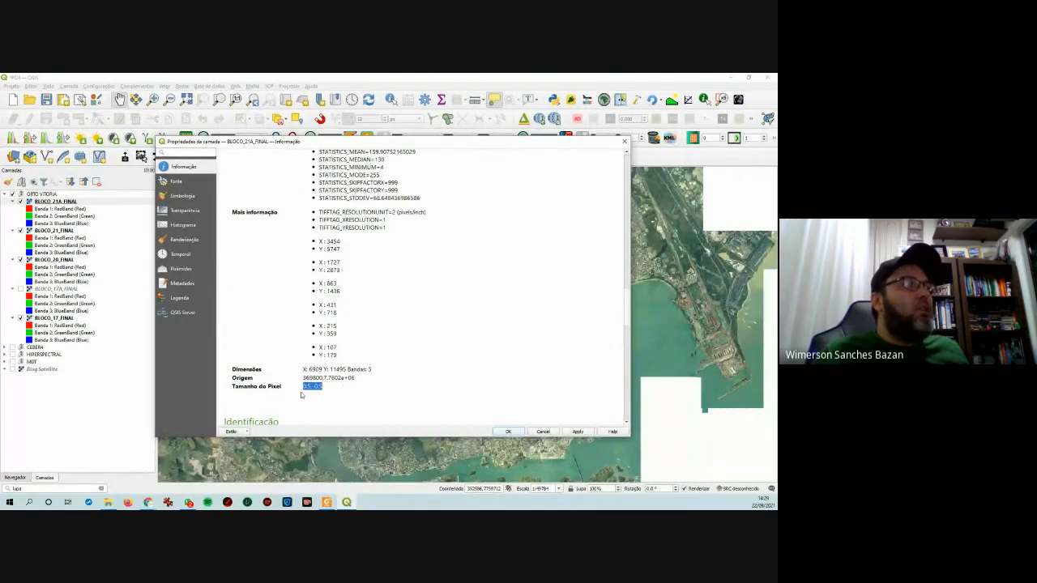
left_click(312, 388)
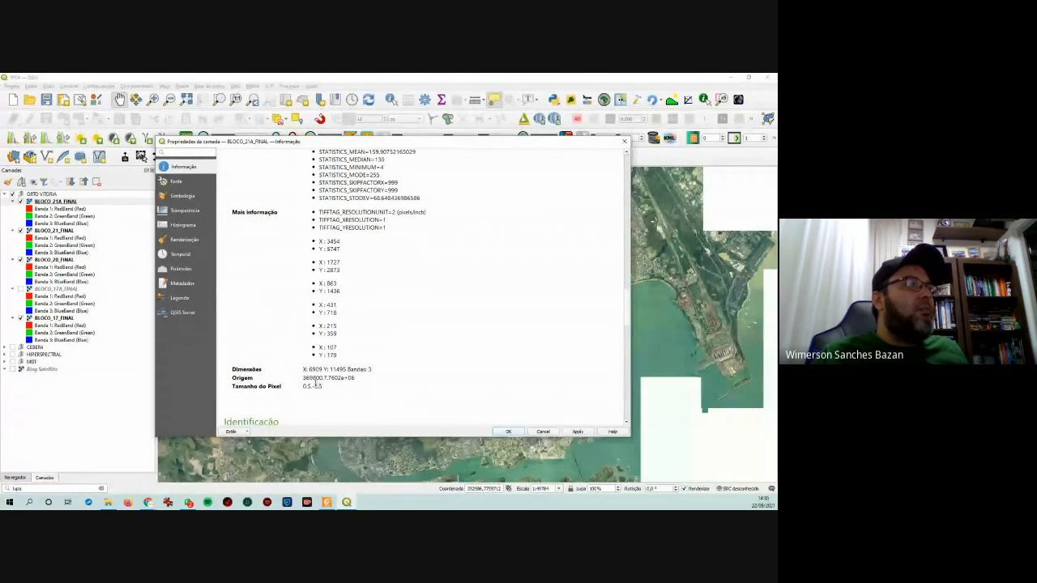
left_click(324, 406)
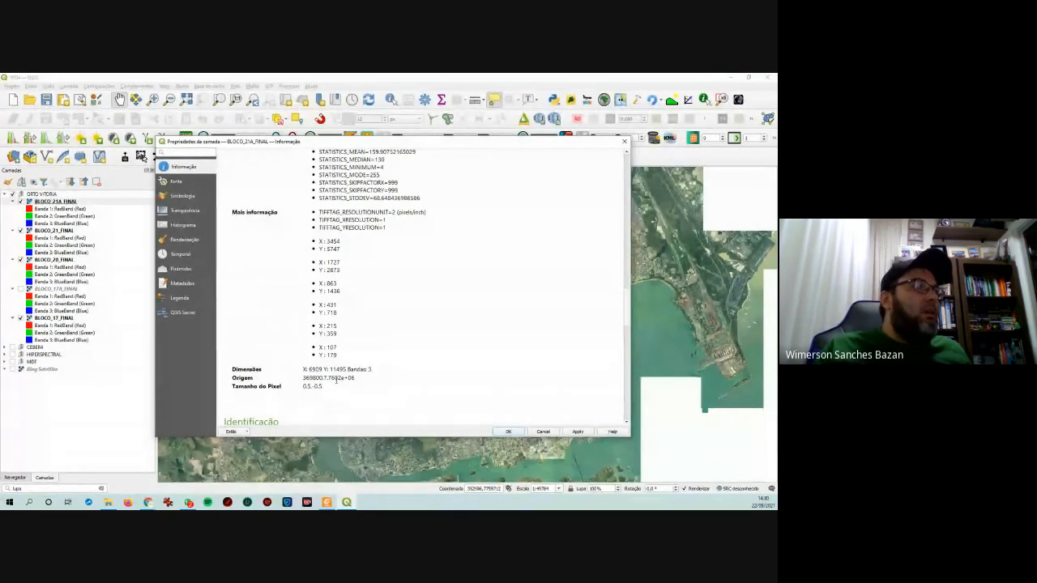
- Review the minimum and maximum values in the BLOCO_21A_FINAL band table, then close the layer properties
scroll(293, 309, "down", 2)
scroll(293, 309, "down", 10)
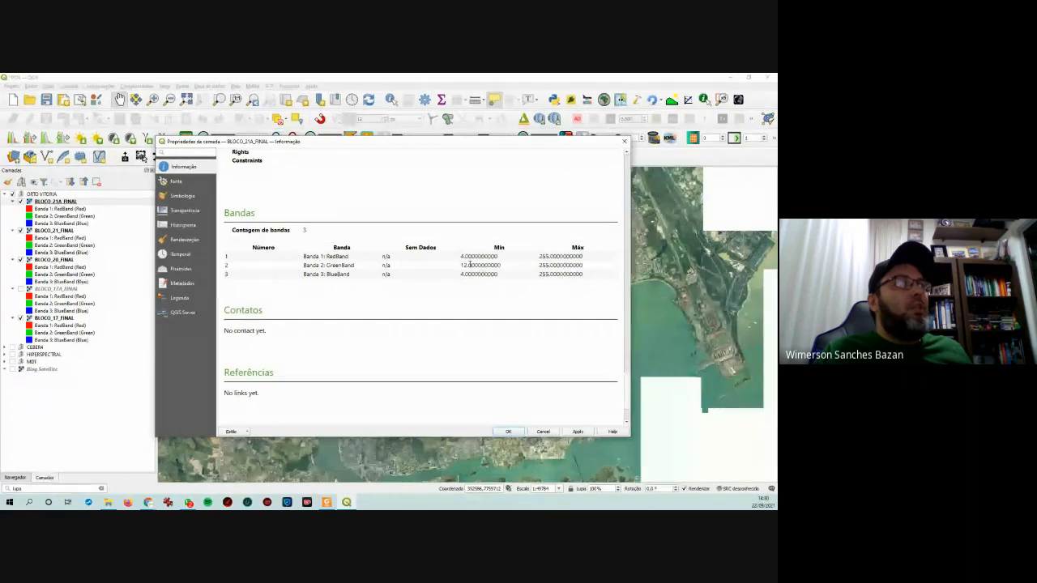
left_click_drag(458, 265, 508, 264)
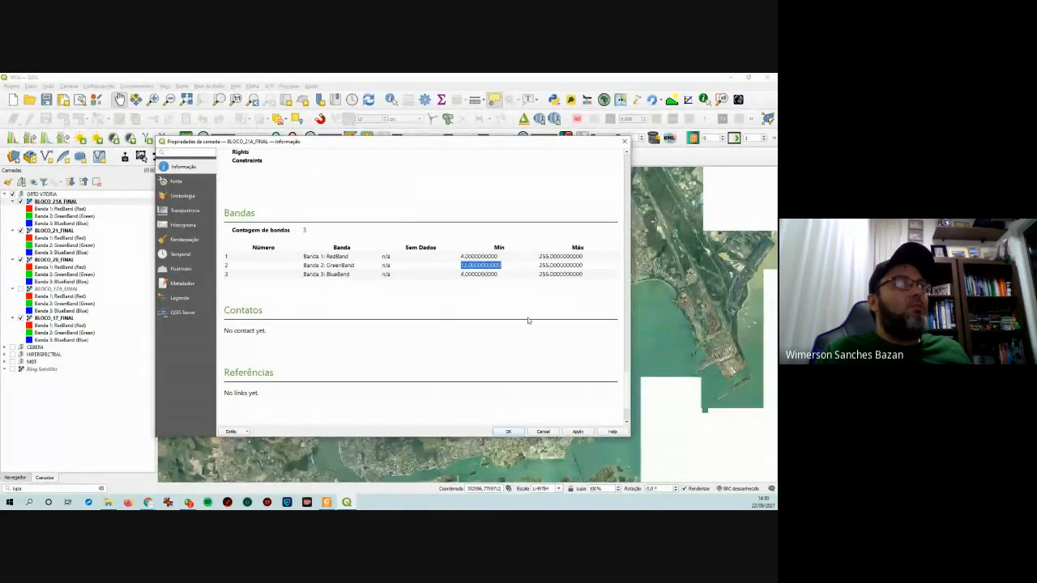
scroll(519, 333, "down", 1)
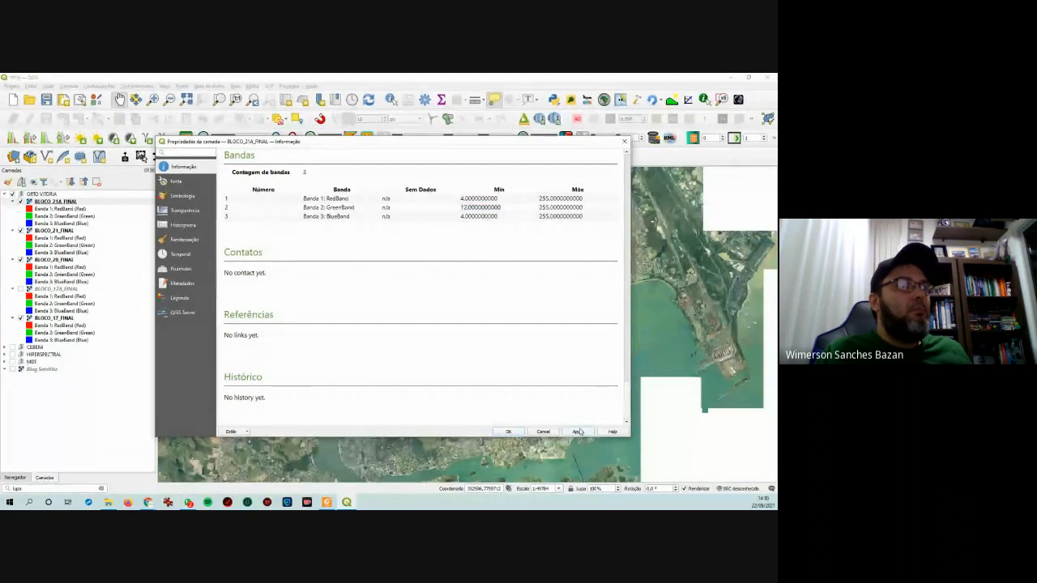
left_click(509, 431)
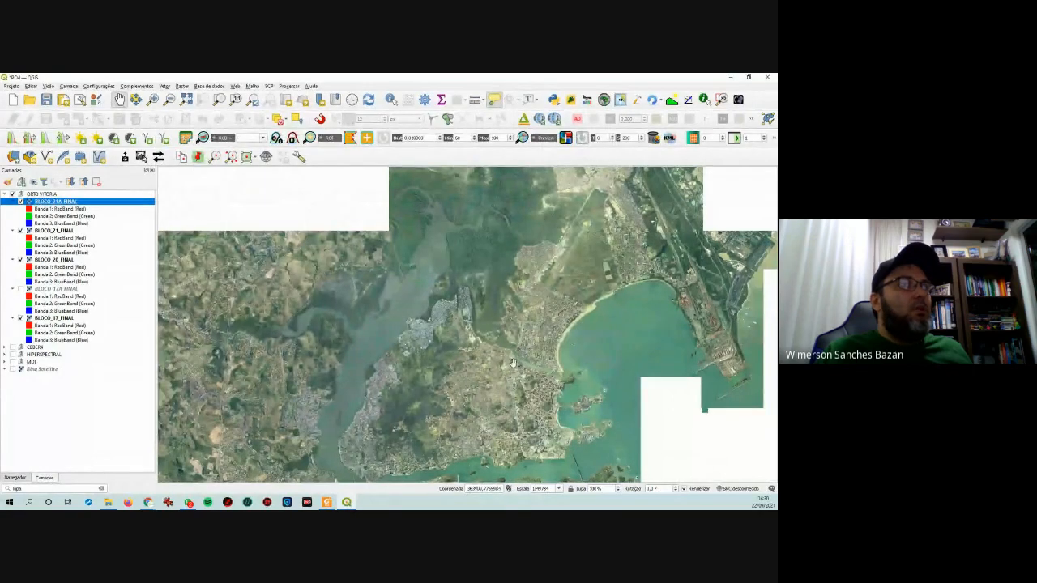
- Inspect the orthomosaic's built-up area up close until the individual pixels can be distinguished
scroll(511, 356, "up", 4)
scroll(513, 350, "up", 4)
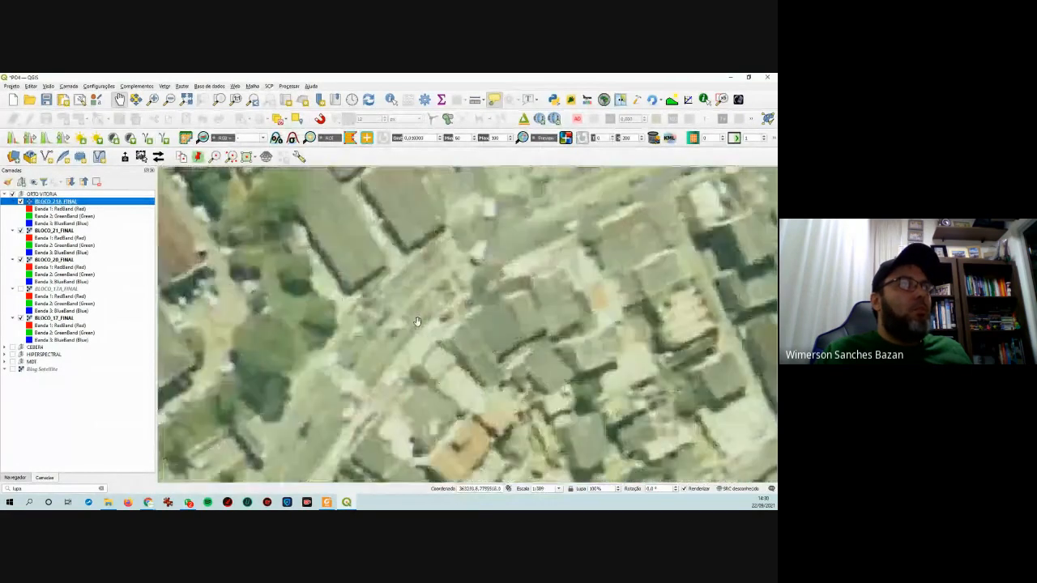
scroll(441, 324, "up", 1)
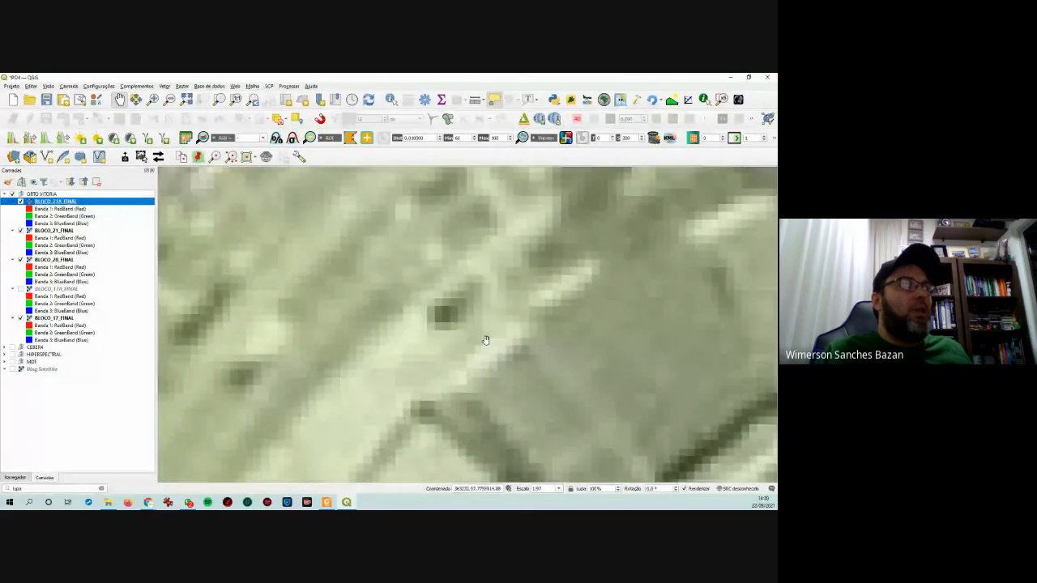
scroll(486, 337, "up", 1)
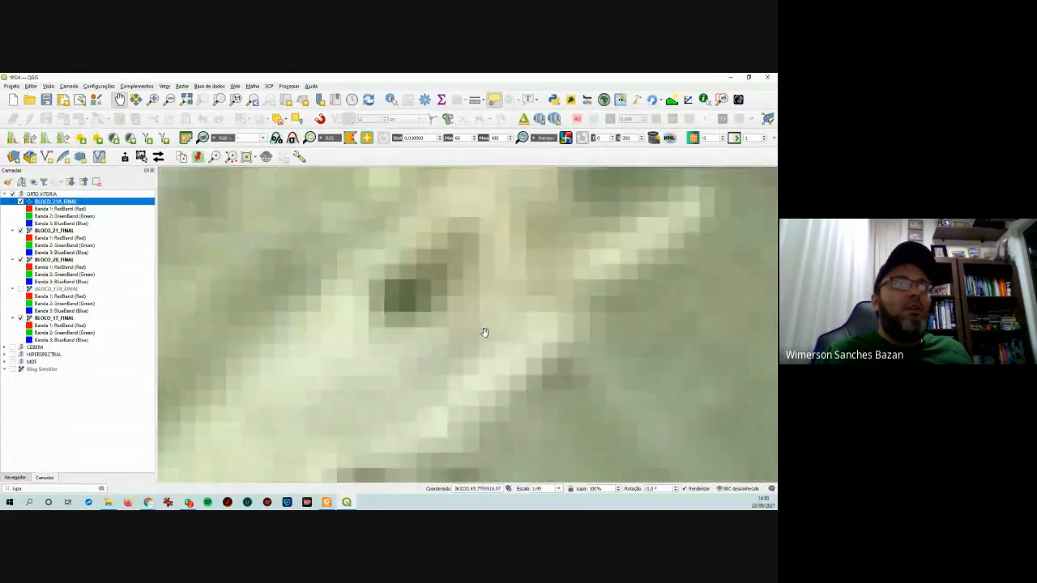
scroll(485, 333, "down", 3)
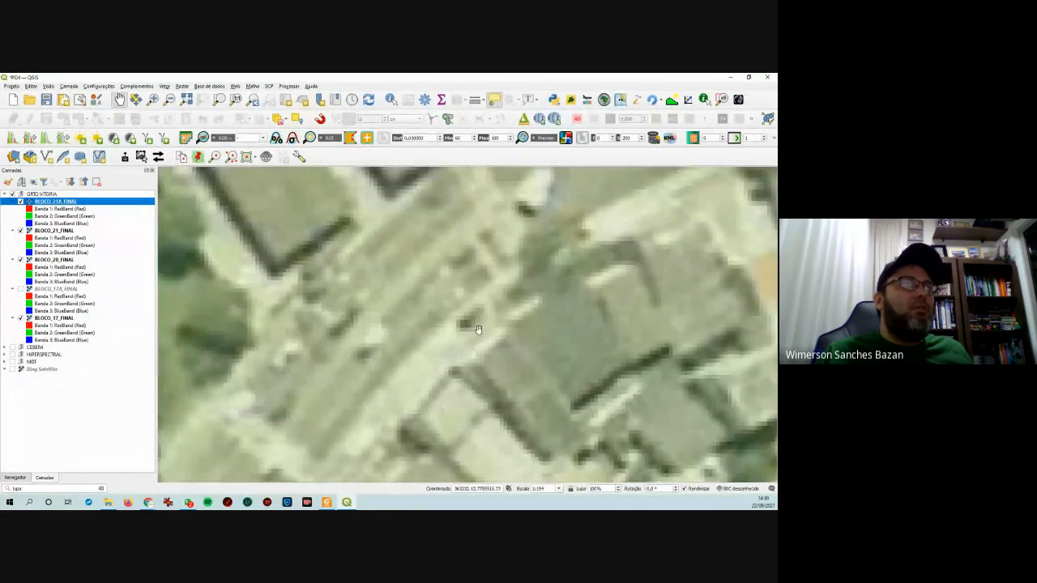
- Measure the width and height of a single orthomosaic pixel with the line measurement tool, then close the measurement
scroll(478, 328, "up", 2)
scroll(478, 330, "up", 2)
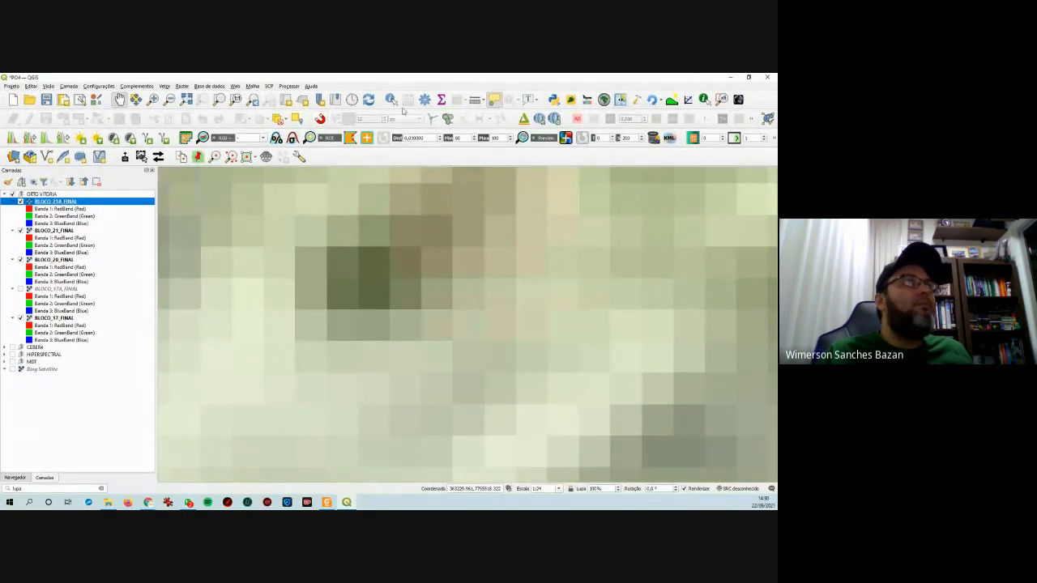
left_click(486, 104)
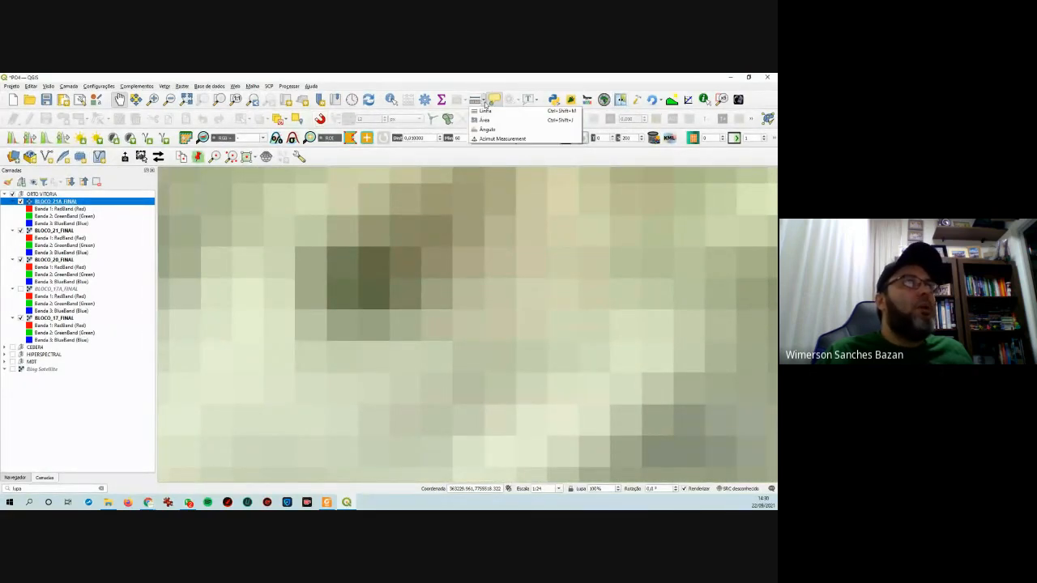
left_click(504, 110)
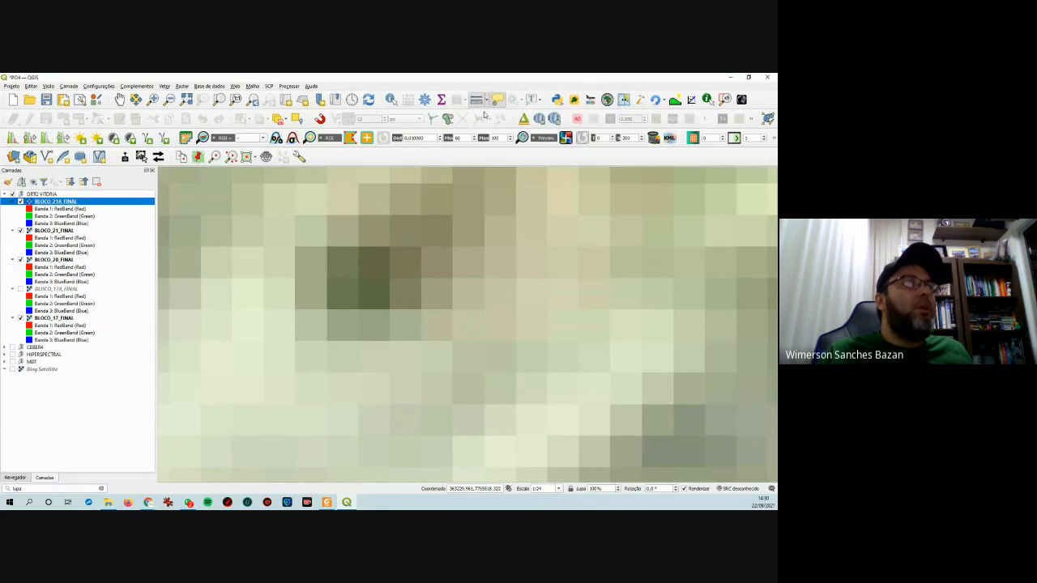
left_click(326, 246)
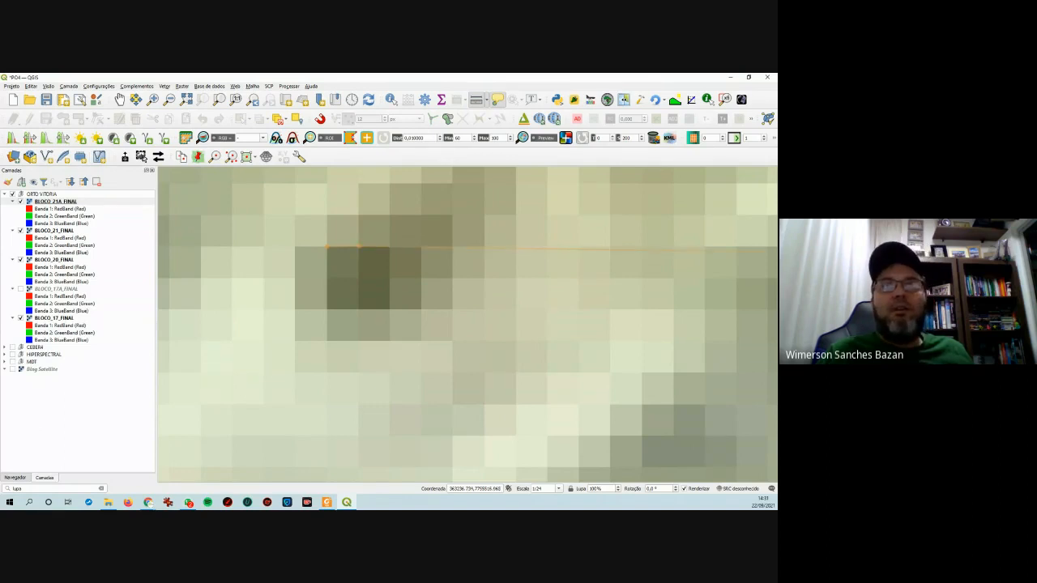
left_click(362, 246)
left_click_drag(524, 281, 479, 278)
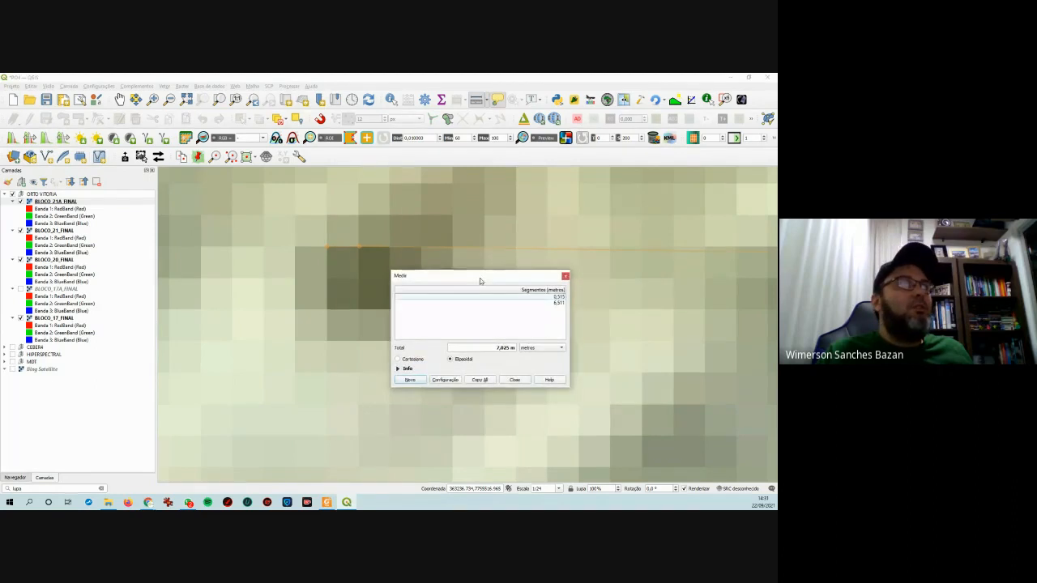
left_click(358, 277)
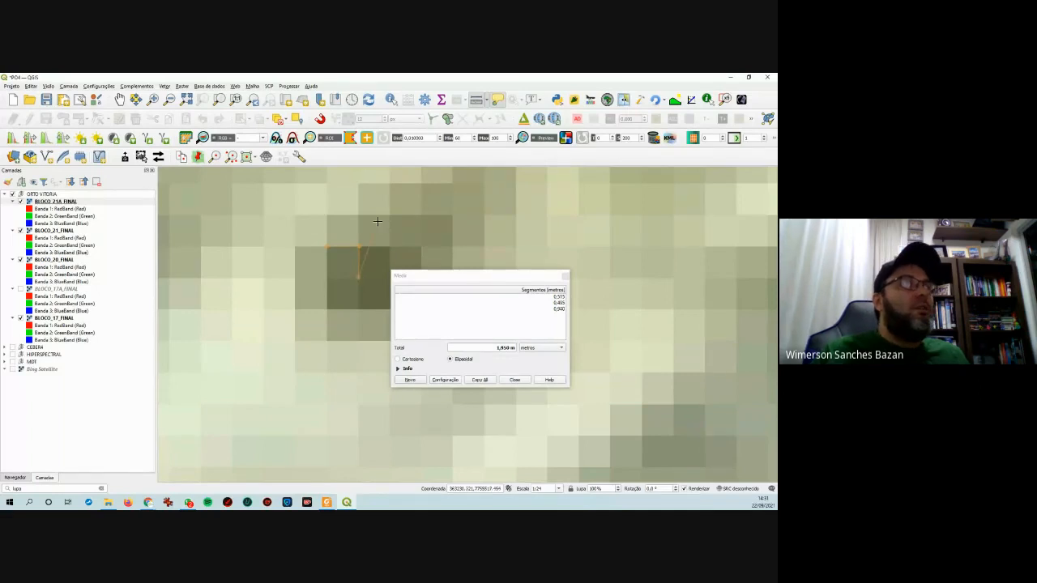
left_click(510, 379)
- Collapse the ORTO VITORIA group and hide it, displaying the CEBER4 group over the same built-up area instead
scroll(427, 308, "down", 5)
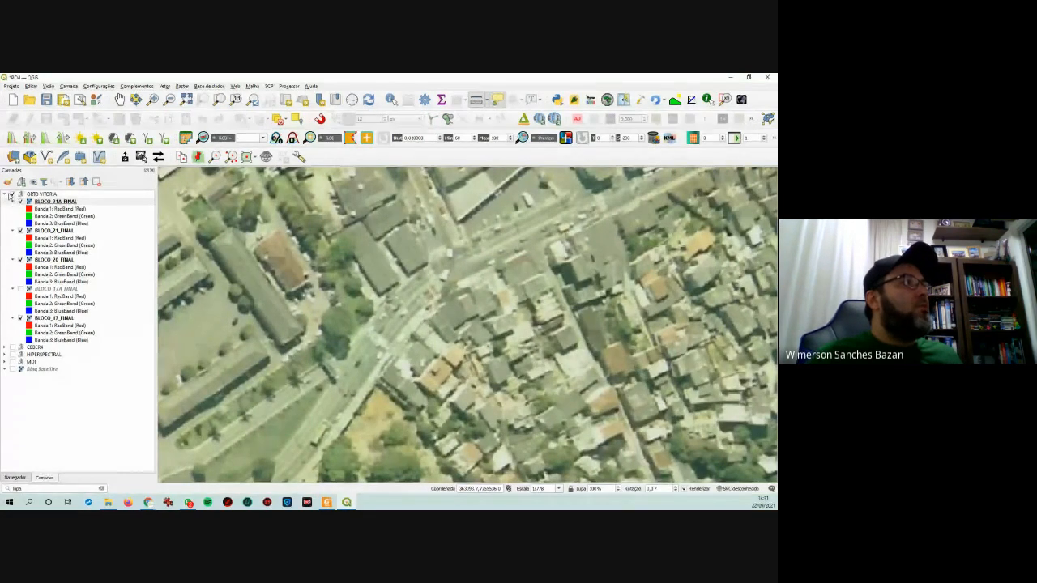
left_click(5, 195)
left_click(13, 196)
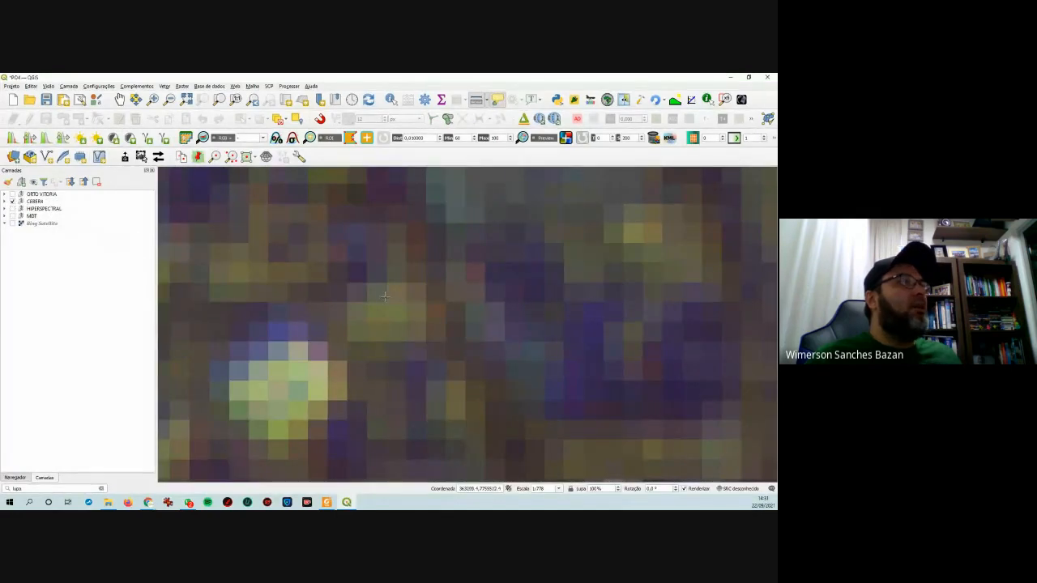
scroll(385, 296, "down", 1)
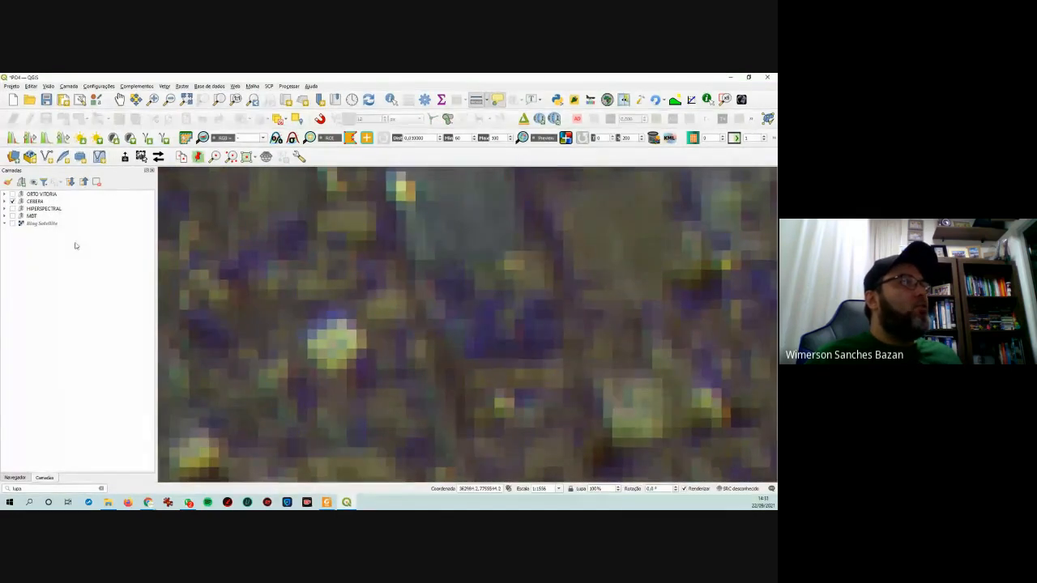
- Compare the orthomosaic with the CEBER4 image along the coast by toggling ORTO VITORIA, then examine the islands in CEBER4 alone
left_click(12, 195)
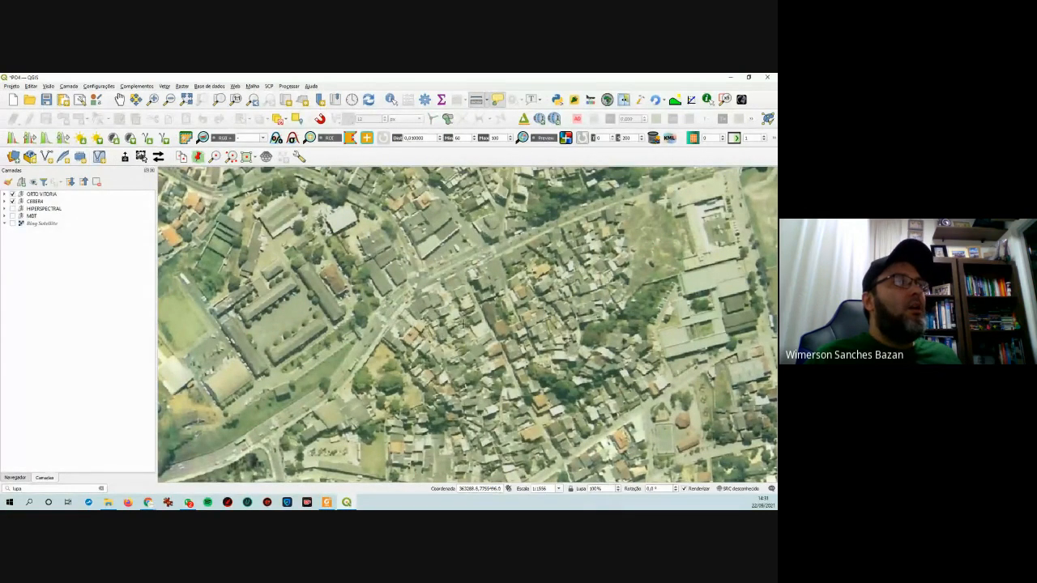
scroll(462, 325, "down", 3)
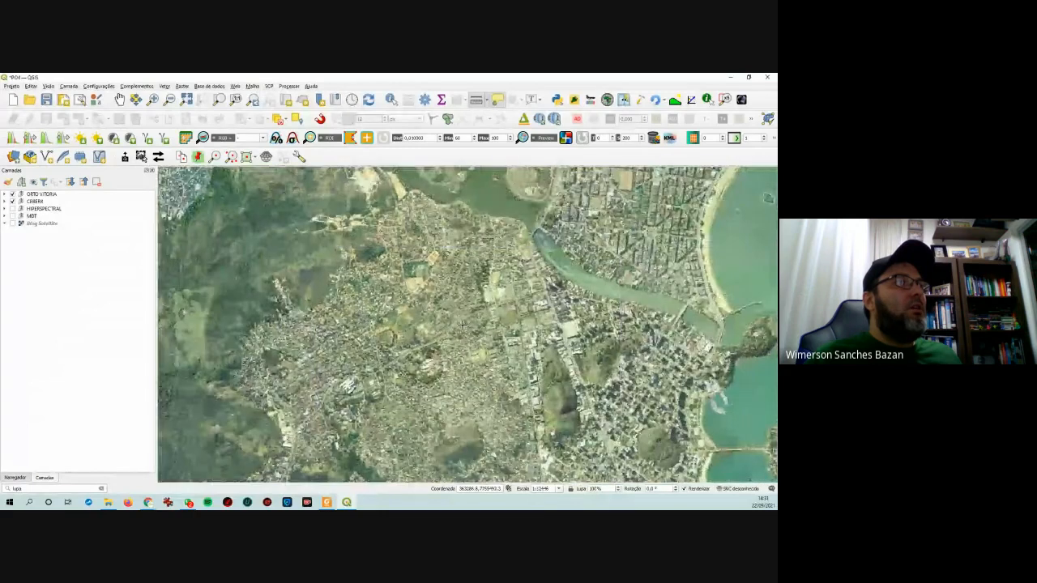
left_click_drag(570, 330, 339, 265)
left_click(13, 201)
left_click(12, 201)
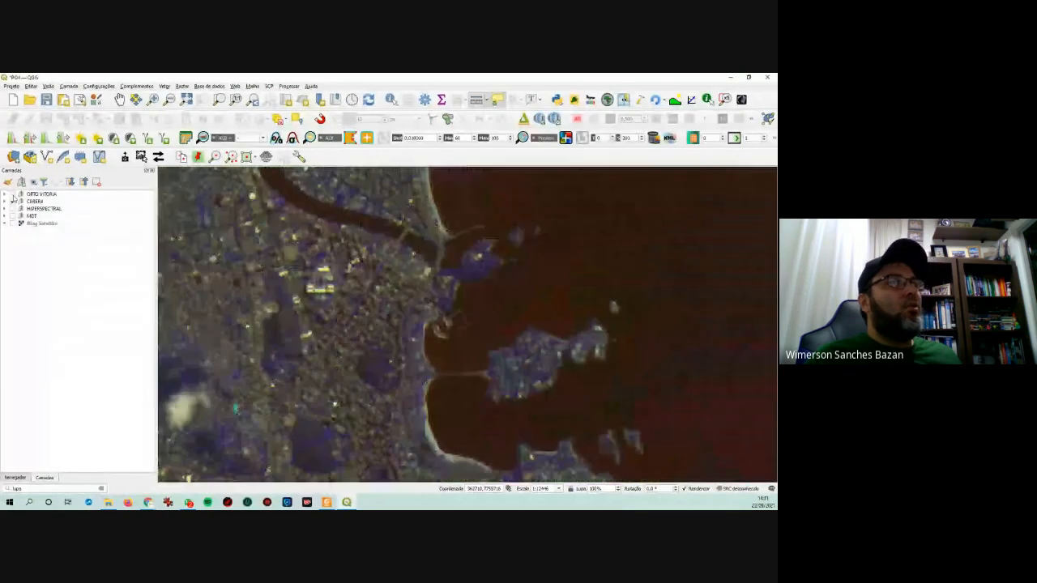
scroll(557, 394, "up", 1)
scroll(558, 395, "up", 1)
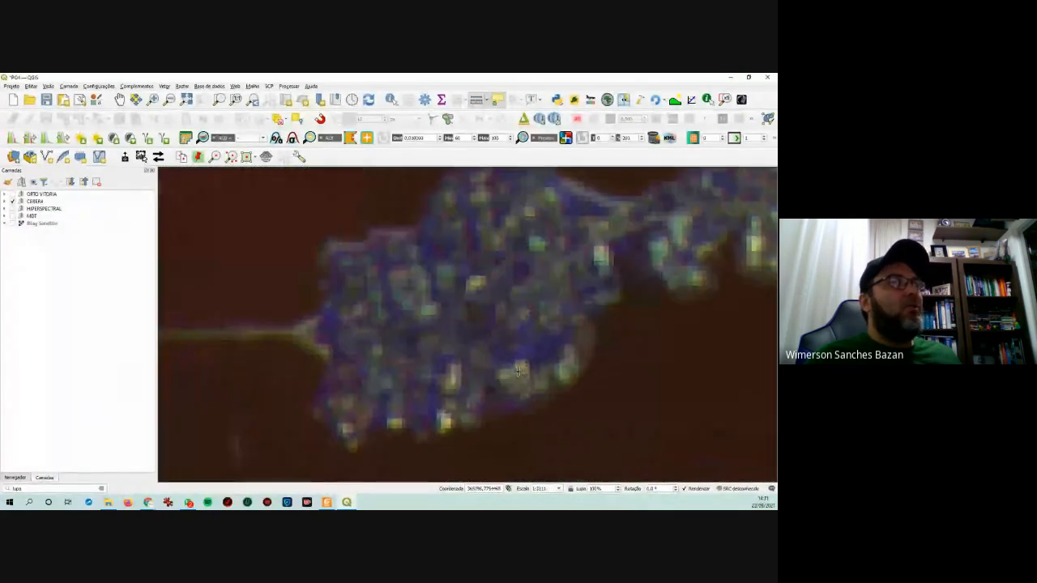
- Expand the CEBER4 group and open the layer properties of CEBERS4-COMP_234_PAN10M
left_click(5, 200)
scroll(526, 323, "down", 2)
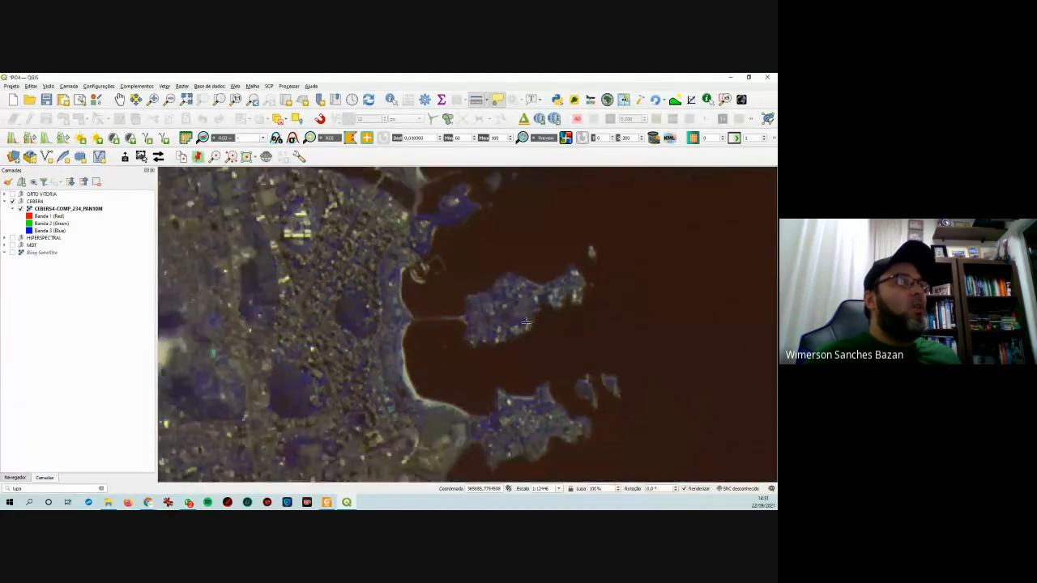
scroll(527, 322, "down", 1)
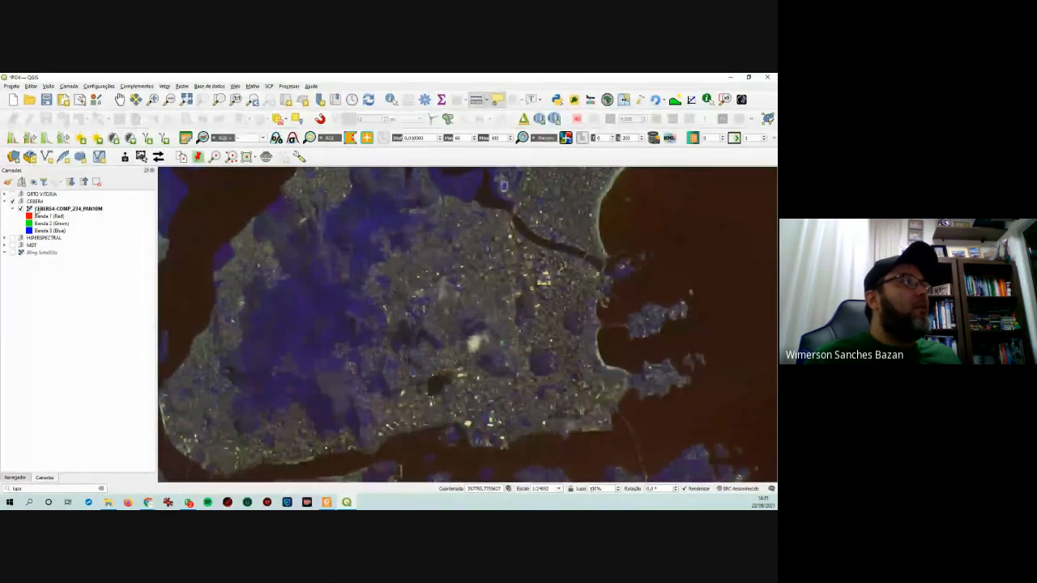
right_click(37, 211)
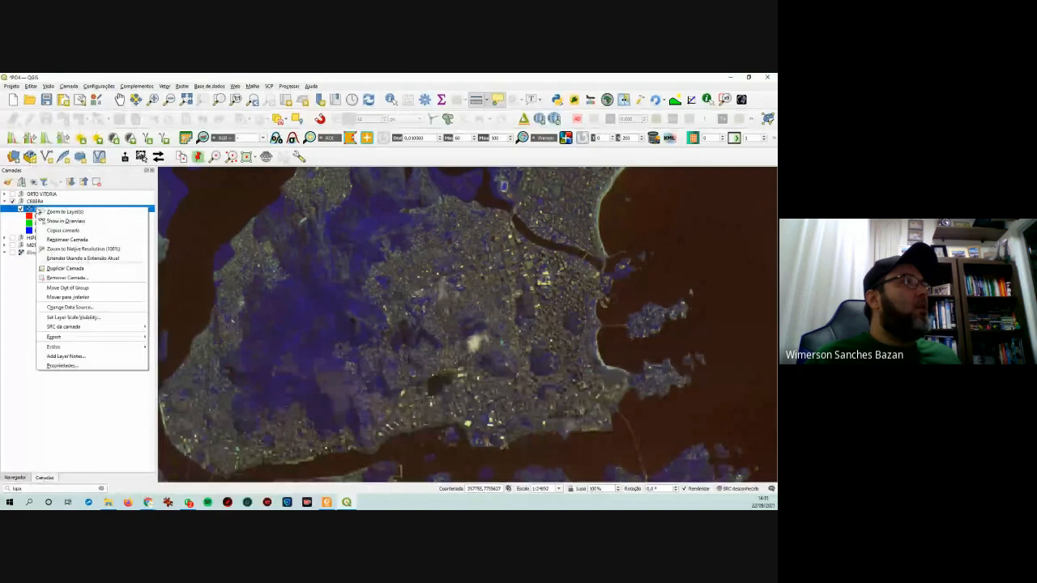
left_click(86, 365)
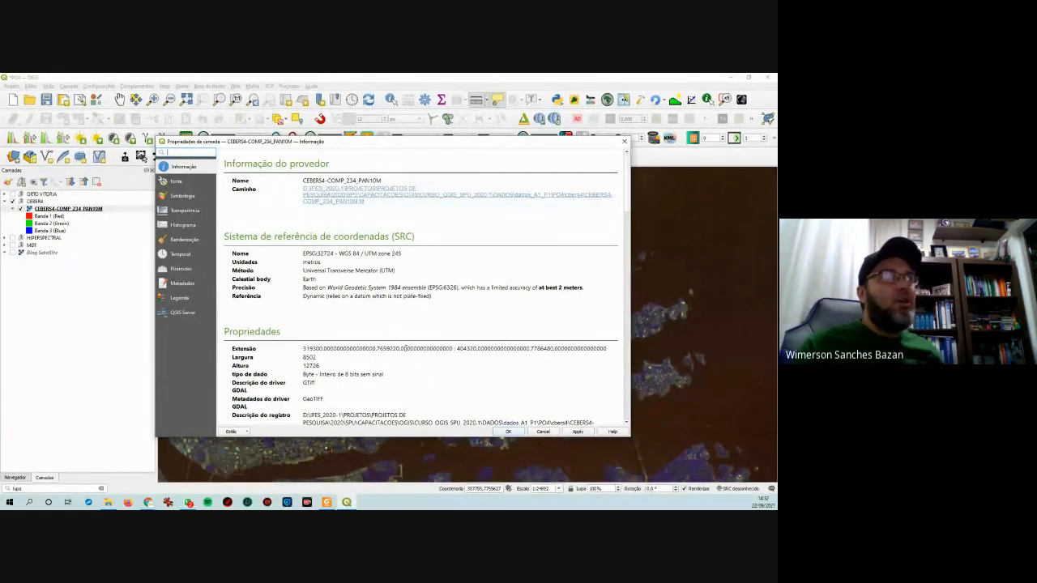
- Read the band minimums and maximums, band statistics and pixel size in the CEBERS4-COMP_234_PAN10M layer information
scroll(417, 336, "down", 15)
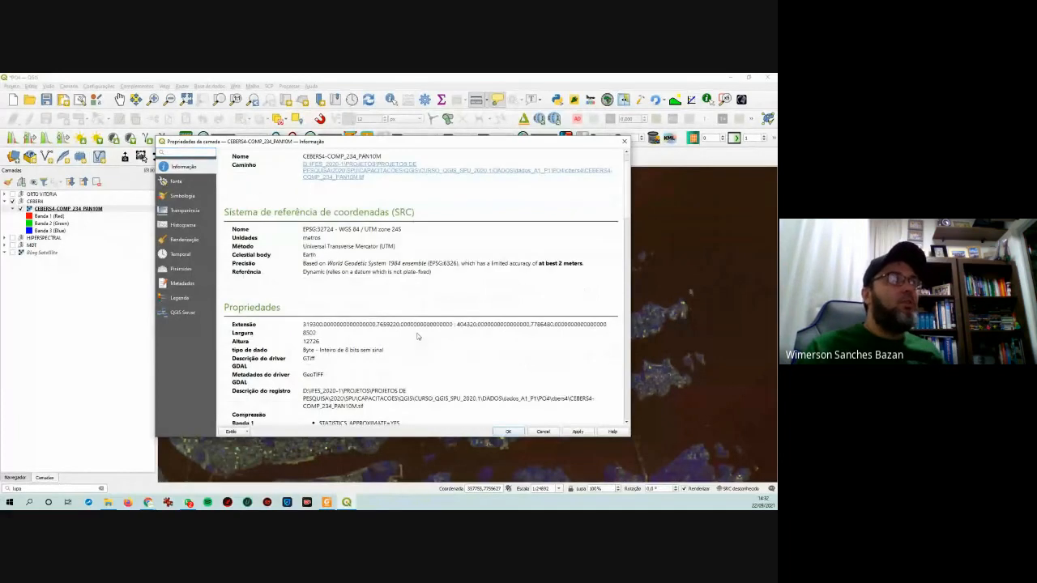
scroll(417, 338, "down", 12)
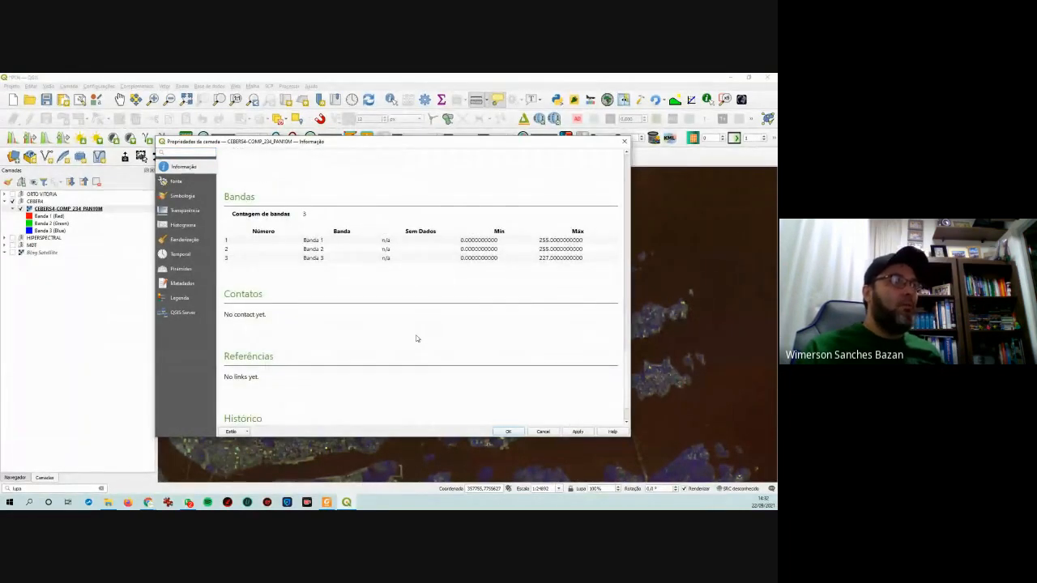
scroll(418, 338, "down", 1)
scroll(417, 338, "up", 6)
scroll(417, 338, "up", 2)
double_click(311, 304)
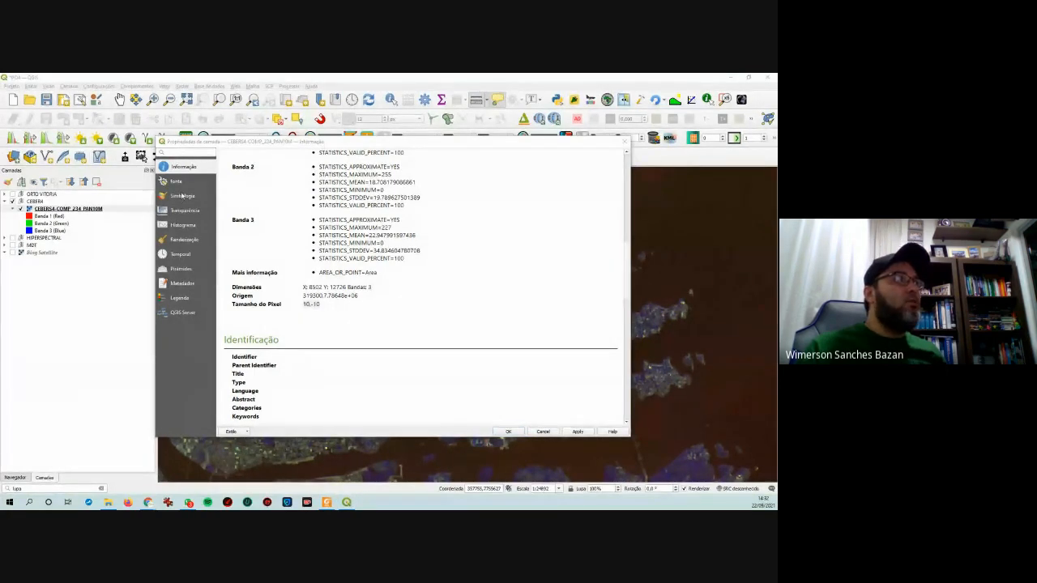
- In the layer's symbology, assign Banda 3 to red and Banda 1 to blue, keeping Banda 2 on green, and apply it
left_click(181, 196)
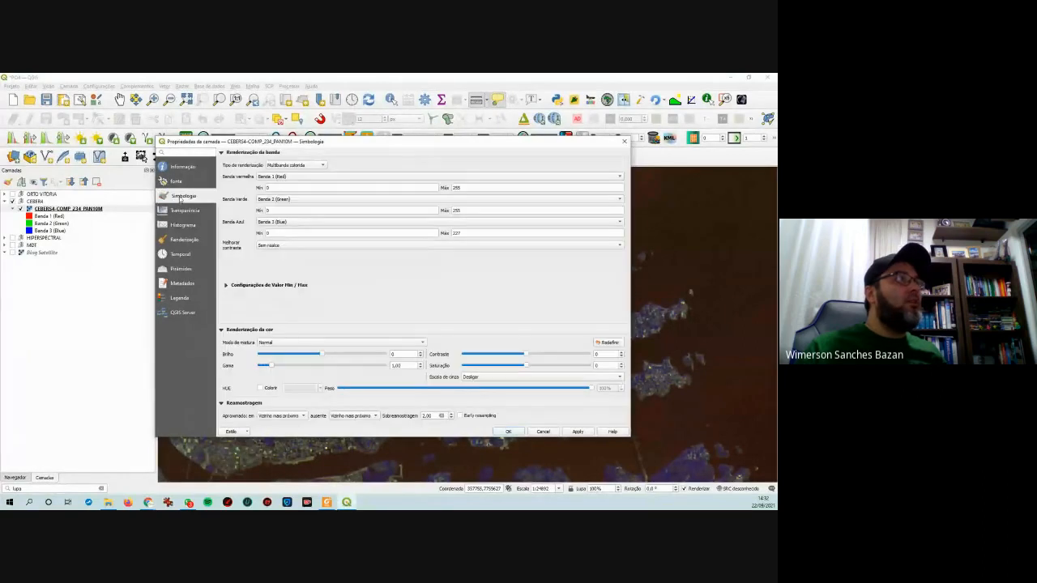
left_click(318, 178)
left_click(302, 191)
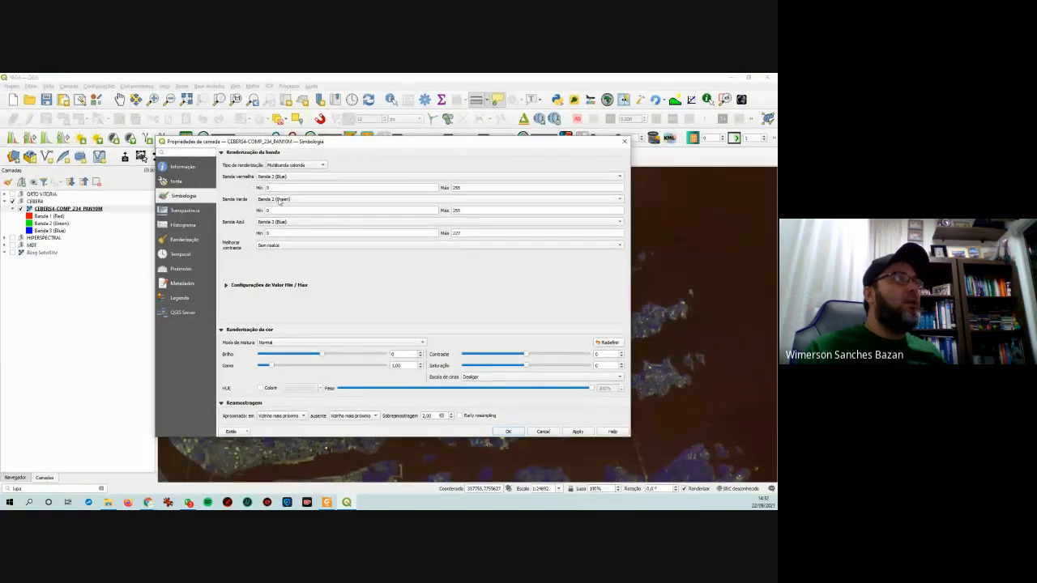
left_click(285, 178)
left_click(279, 207)
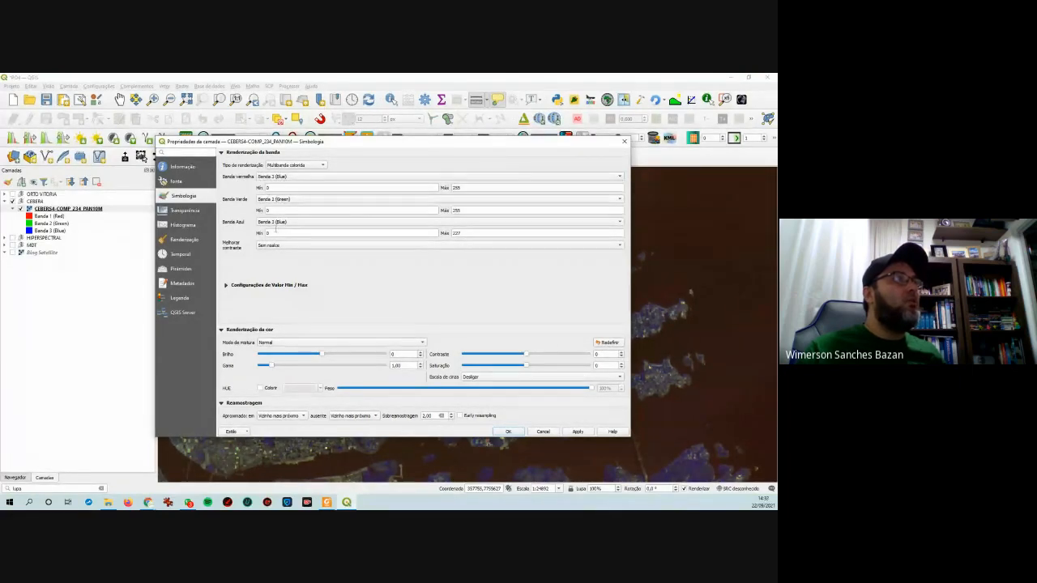
left_click(283, 223)
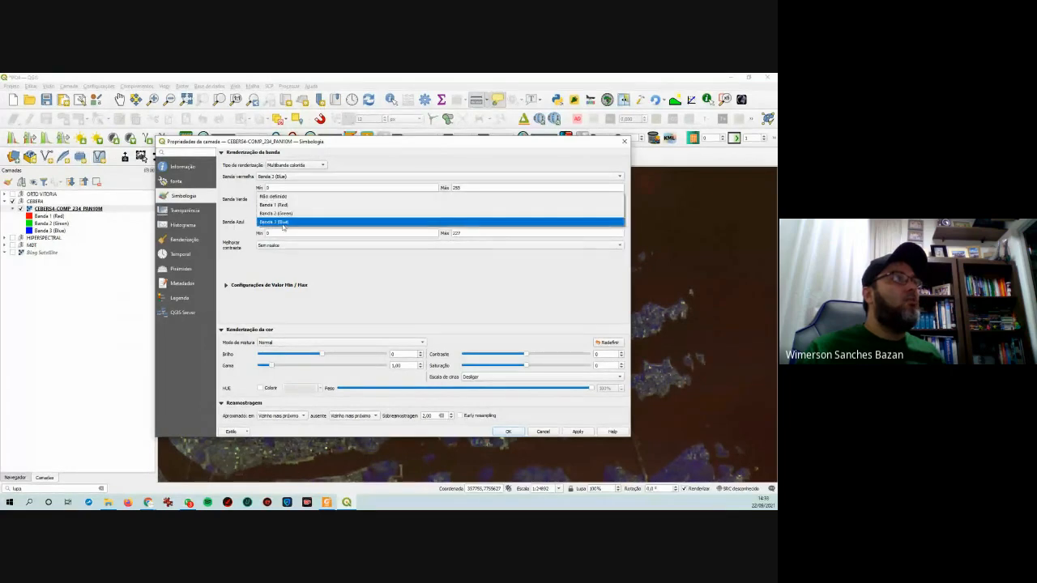
left_click(276, 205)
left_click(577, 432)
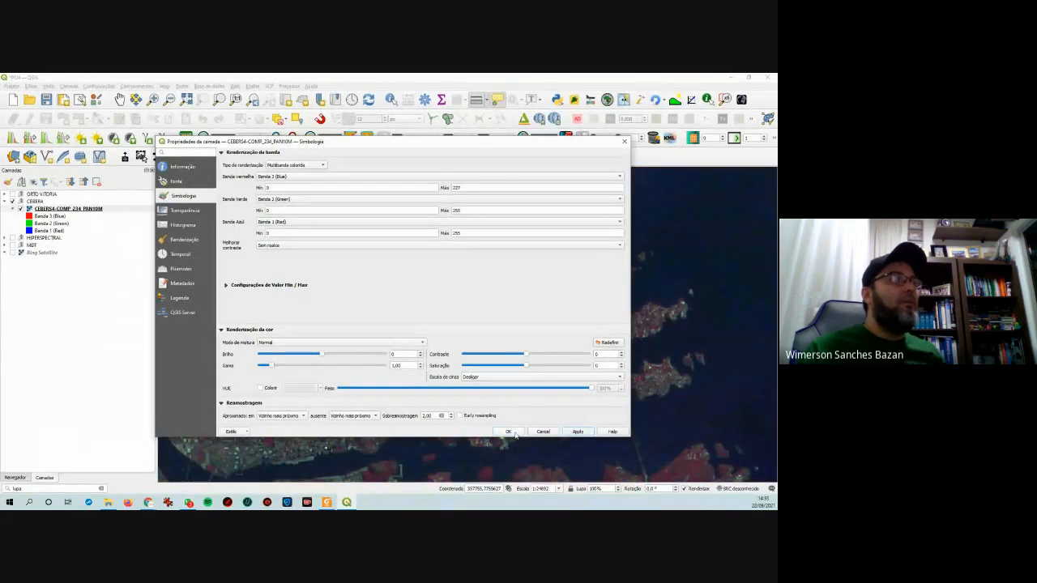
- Set the layer's min/max values to a cumulative count cut of 2 to 98 %, apply it and close the properties
left_click(224, 285)
left_click(232, 282)
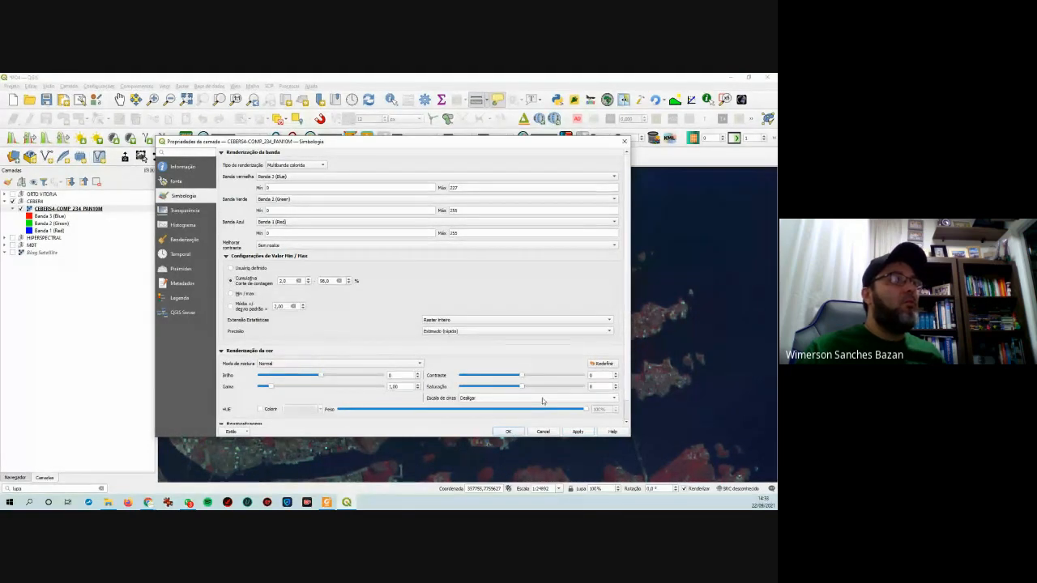
left_click(578, 432)
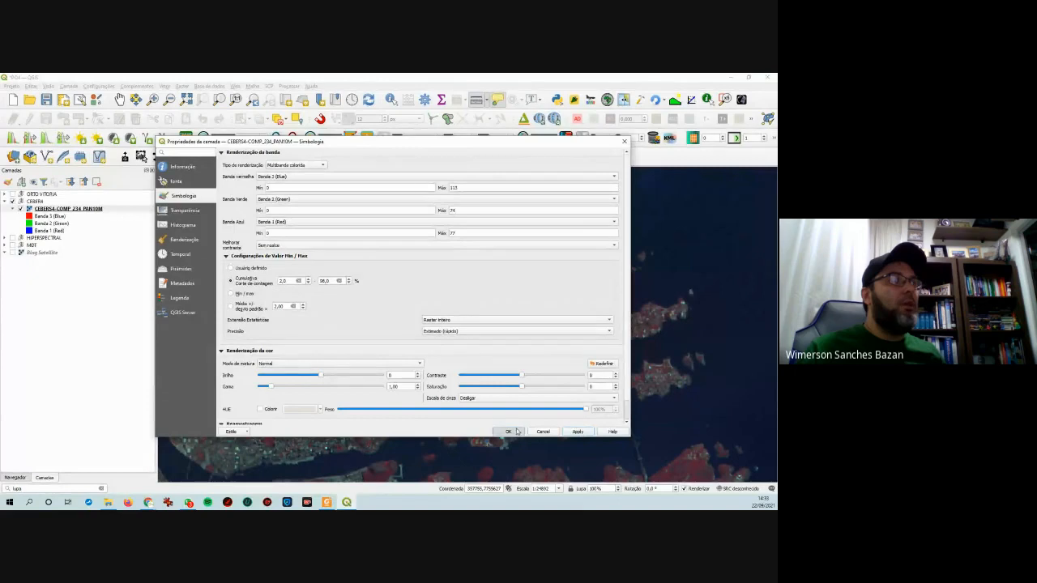
left_click(509, 431)
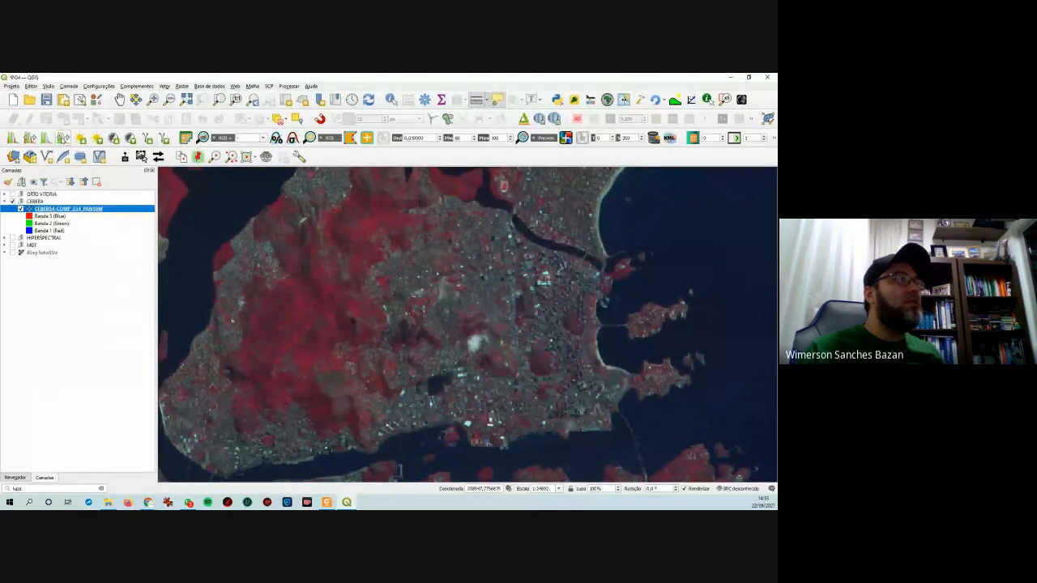
- Try different histogram stretches on CEBERS4-COMP_234_PAN10M and finish with the local cumulative cut stretch
left_click(29, 139)
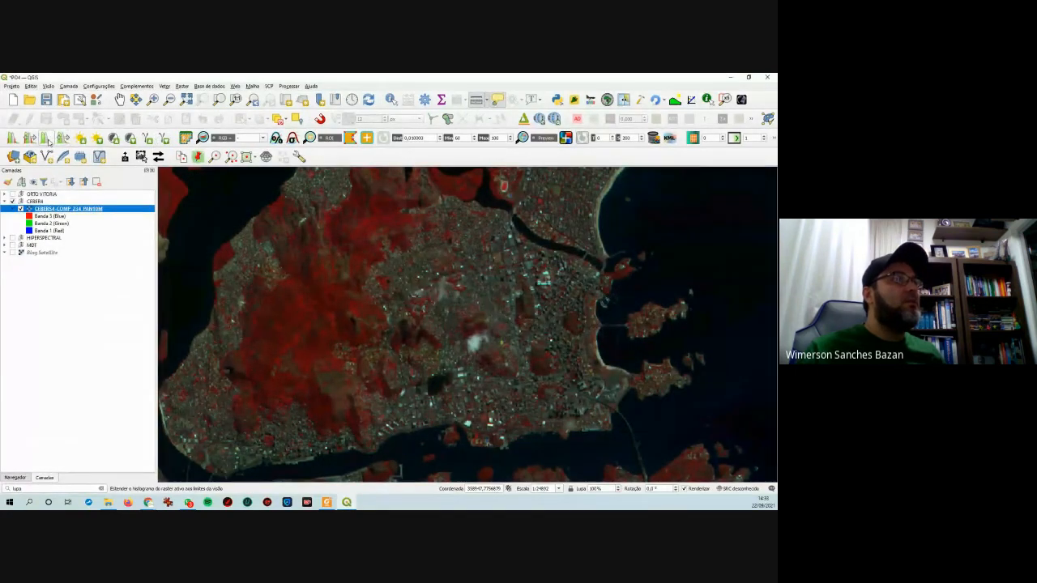
left_click(15, 141)
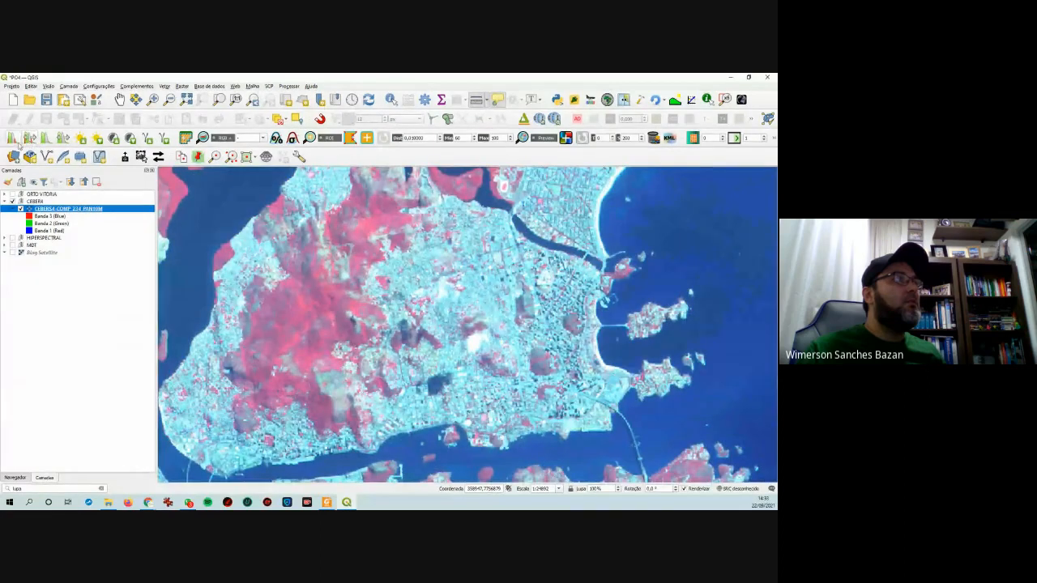
left_click(12, 141)
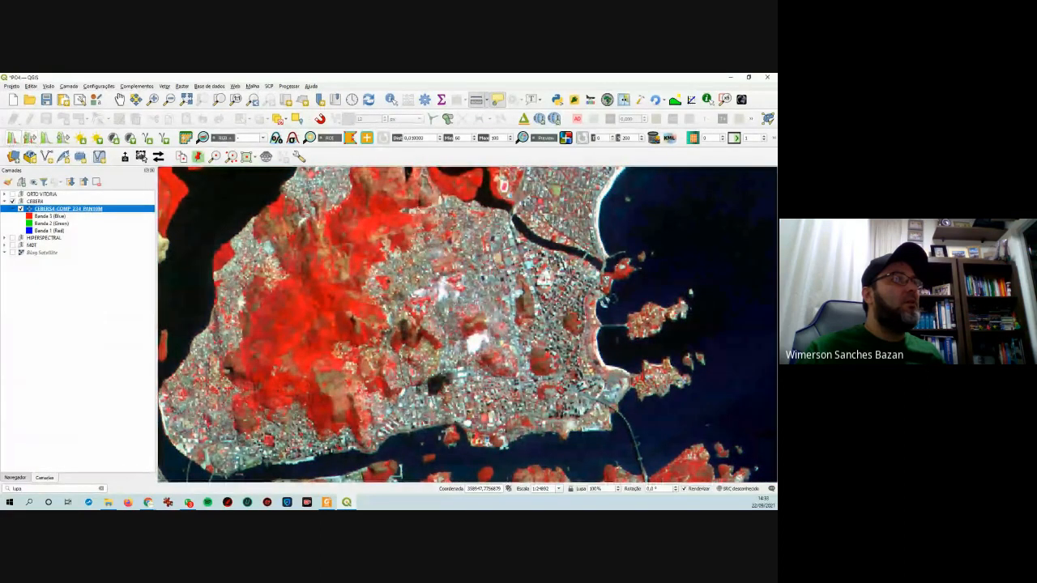
scroll(483, 338, "down", 2)
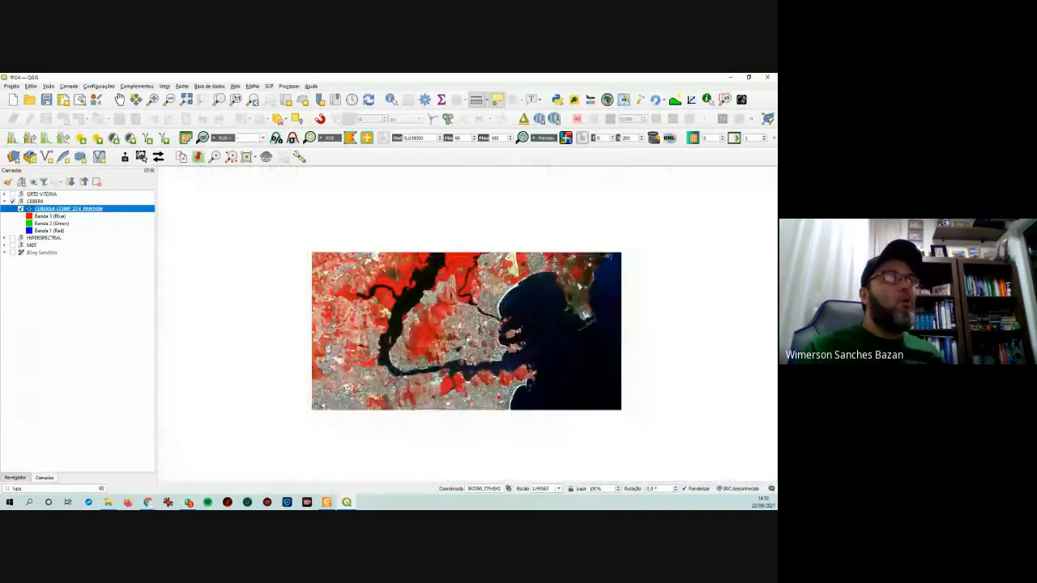
scroll(486, 333, "down", 1)
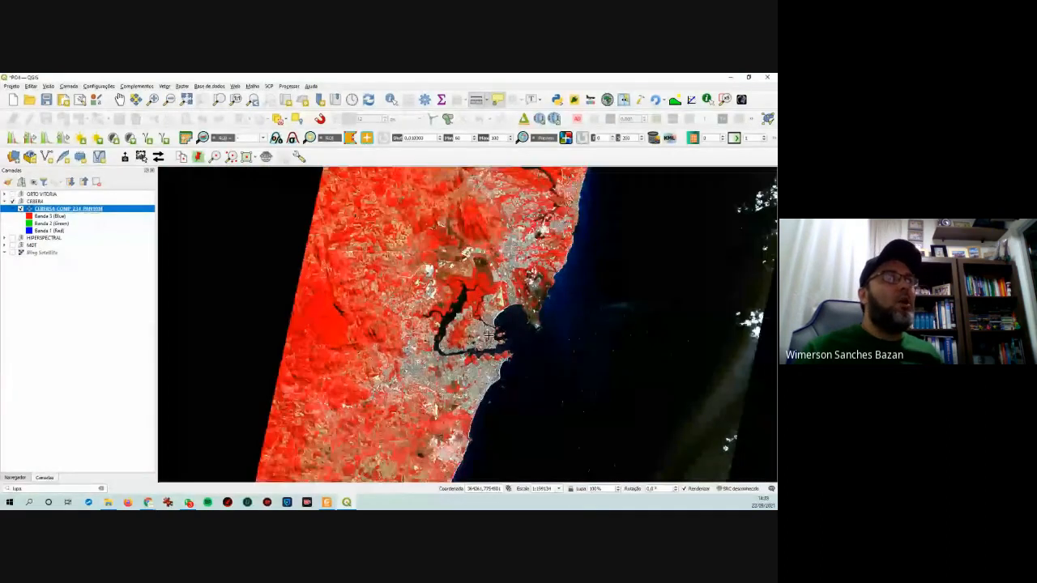
scroll(489, 333, "down", 1)
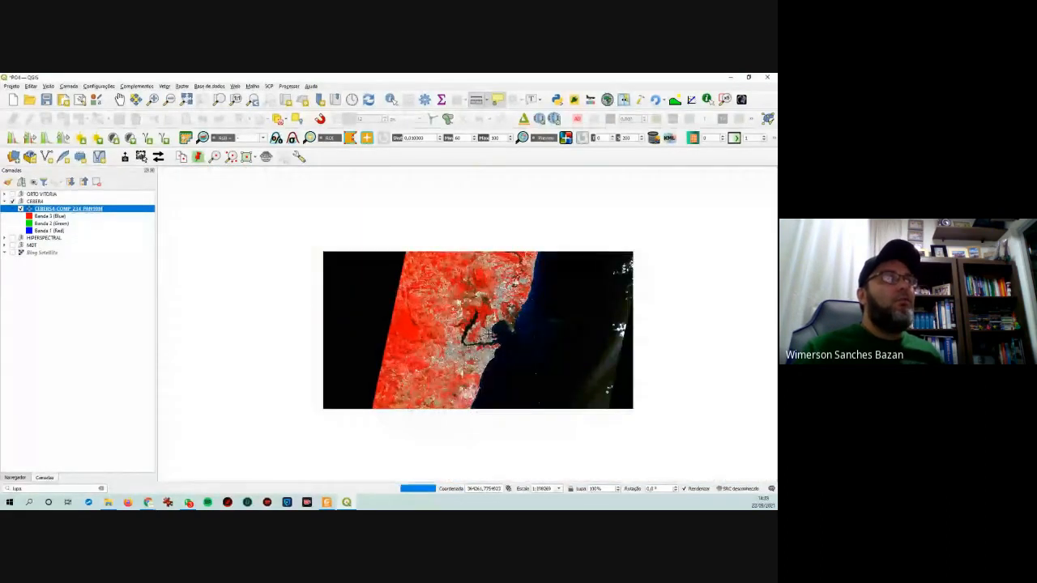
scroll(489, 334, "down", 1)
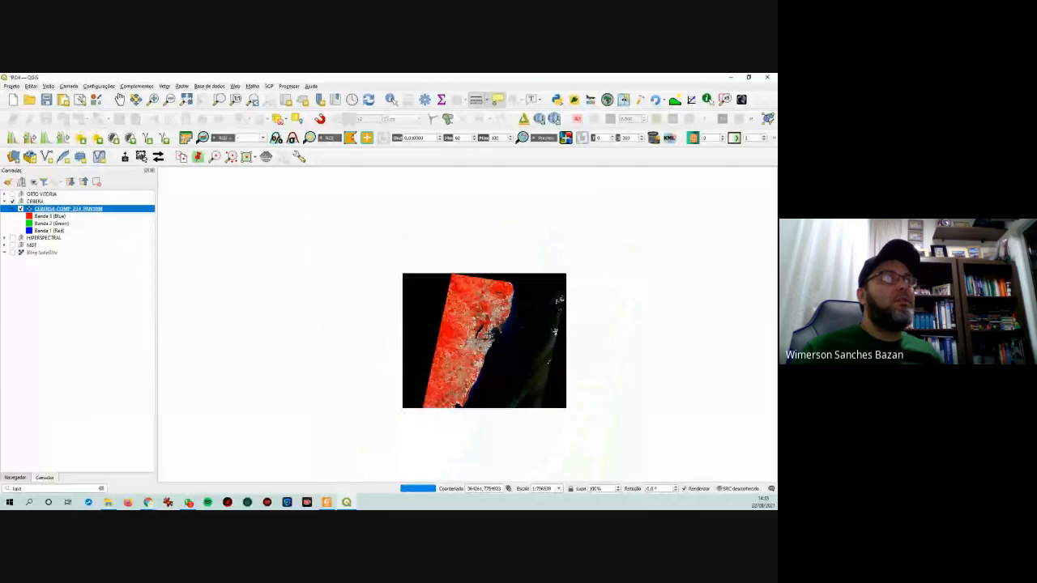
- Examine the false-colour CEBERS4-COMP_234_PAN10M image over the bay, the urban area and the coastline down to individual pixels
scroll(488, 339, "up", 3)
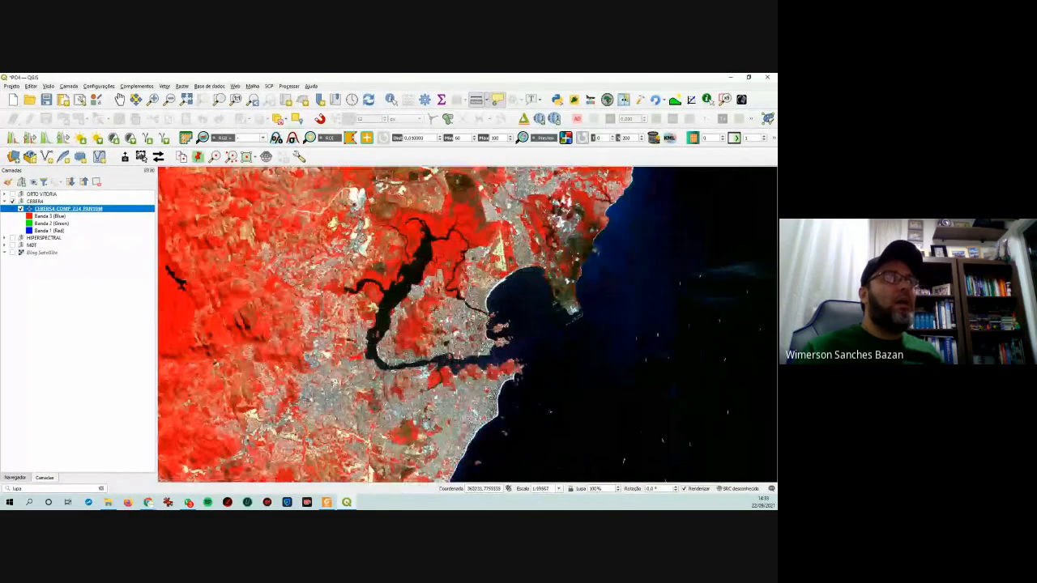
scroll(442, 304, "up", 1)
scroll(441, 304, "up", 1)
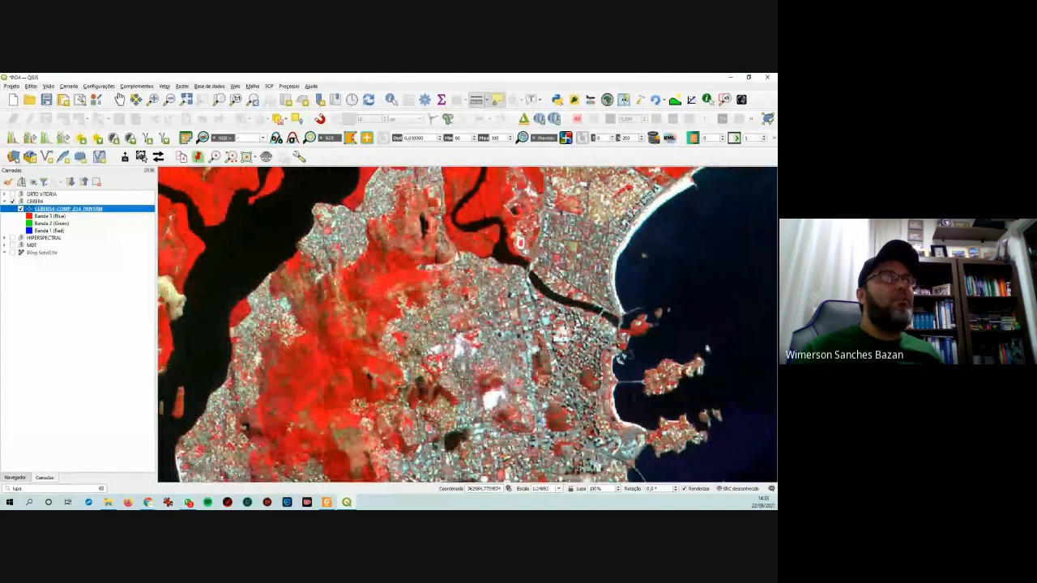
scroll(402, 328, "up", 1)
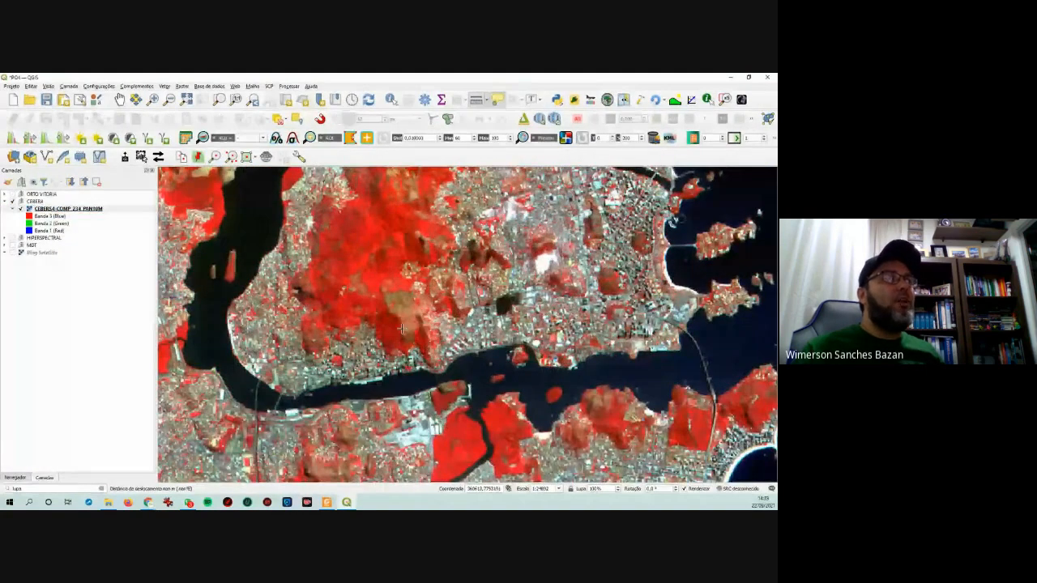
left_click_drag(438, 259, 389, 324)
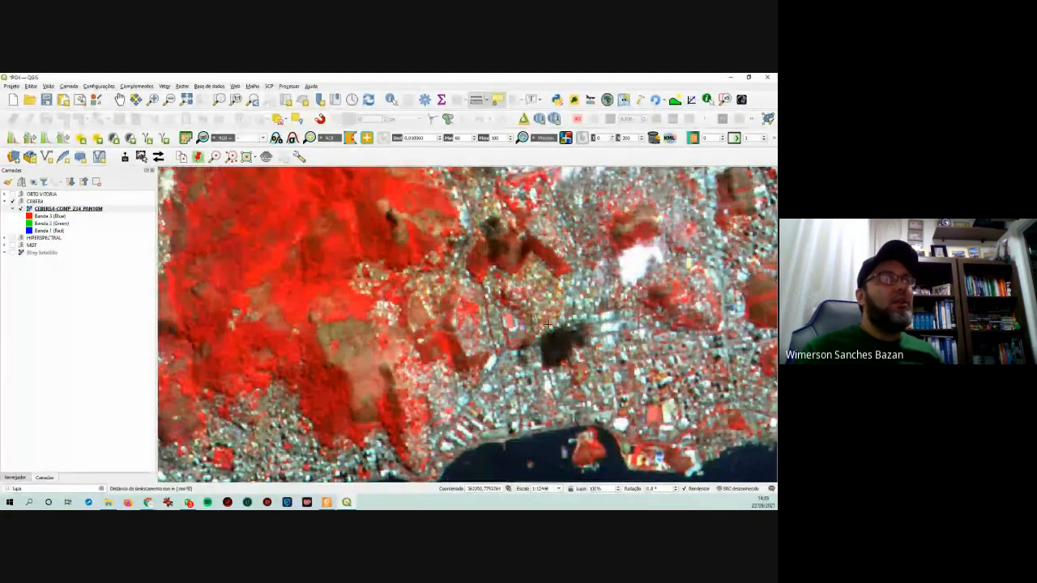
left_click_drag(548, 325, 386, 322)
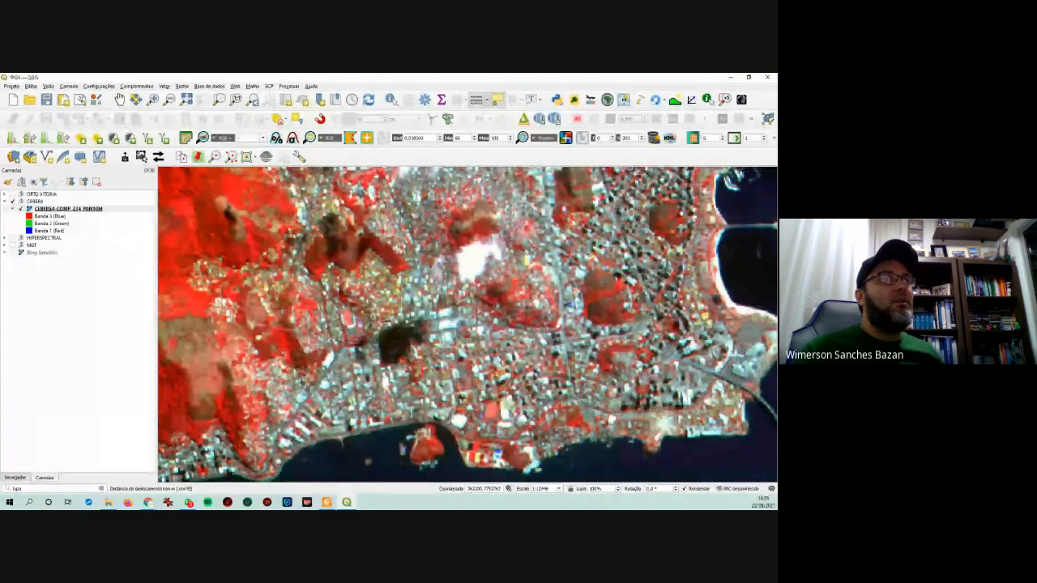
scroll(601, 322, "down", 1)
left_click_drag(648, 343, 529, 321)
scroll(528, 320, "up", 4)
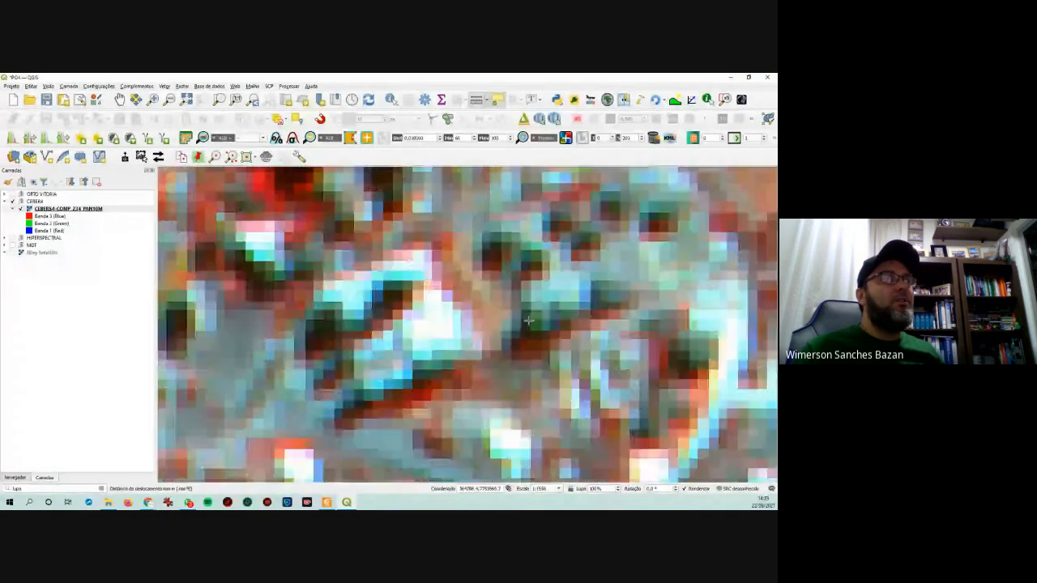
scroll(476, 338, "down", 1)
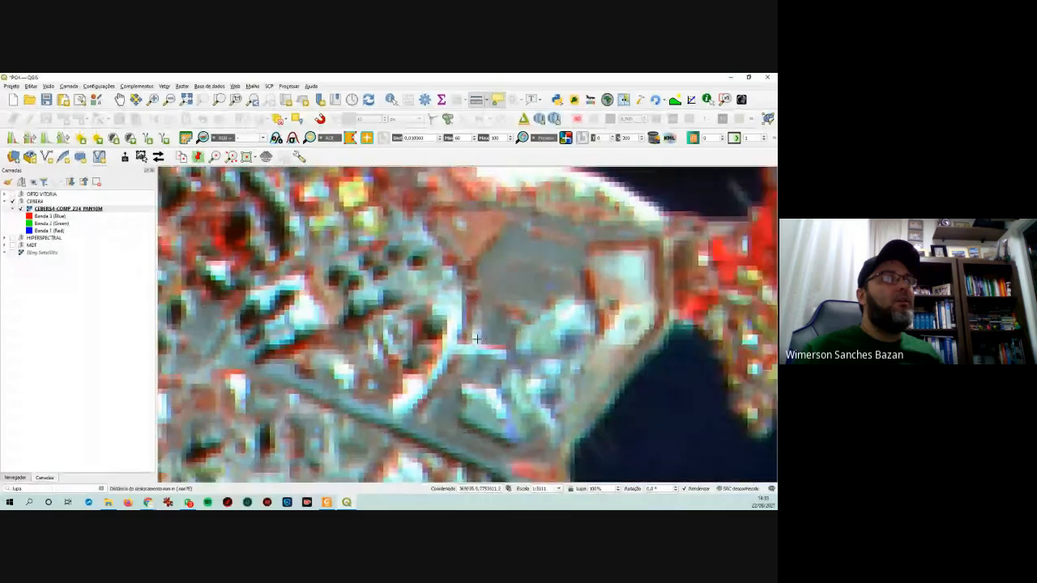
- Measure the width of one pixel in the CEBERS4-COMP_234_PAN10M image and close the measurement
scroll(476, 339, "up", 1)
scroll(506, 332, "up", 2)
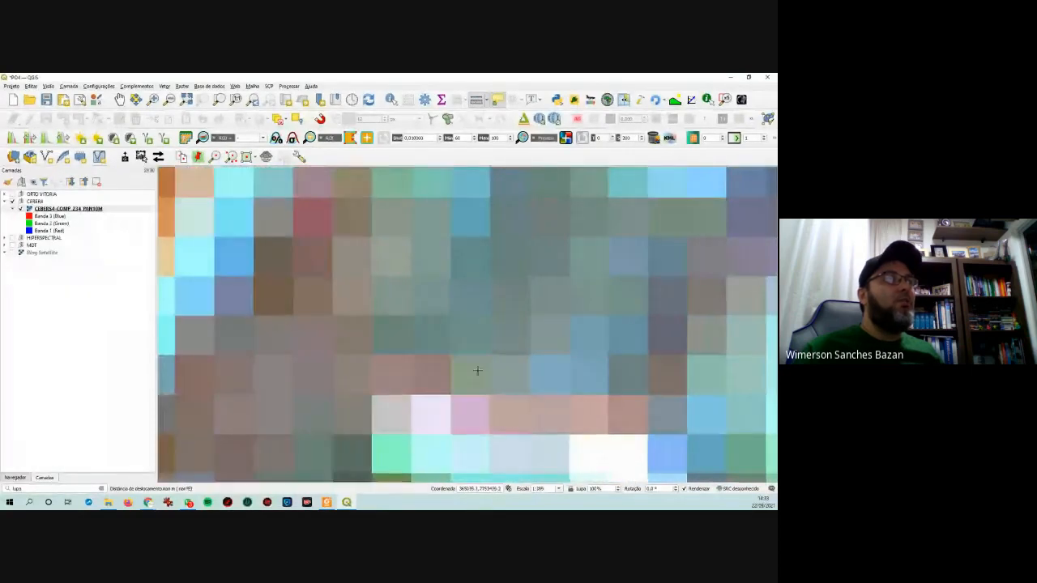
left_click_drag(466, 381, 489, 250)
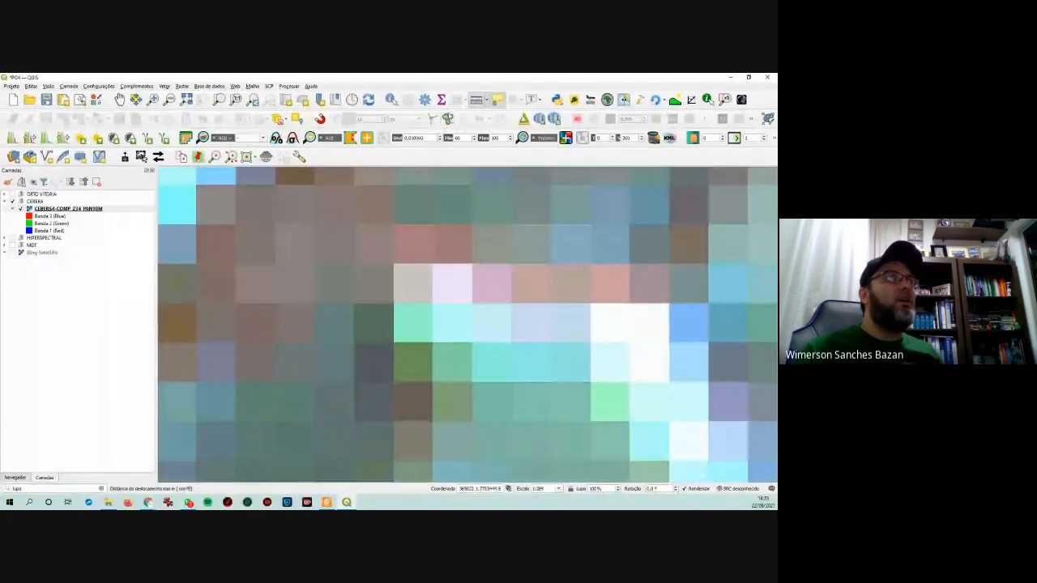
left_click(476, 99)
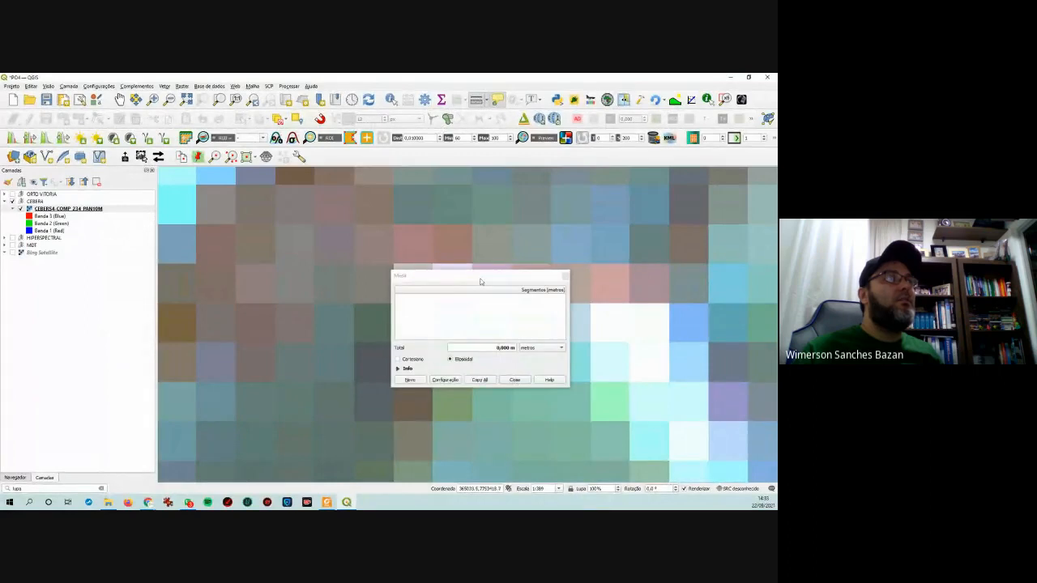
left_click_drag(481, 282, 491, 186)
left_click(431, 341)
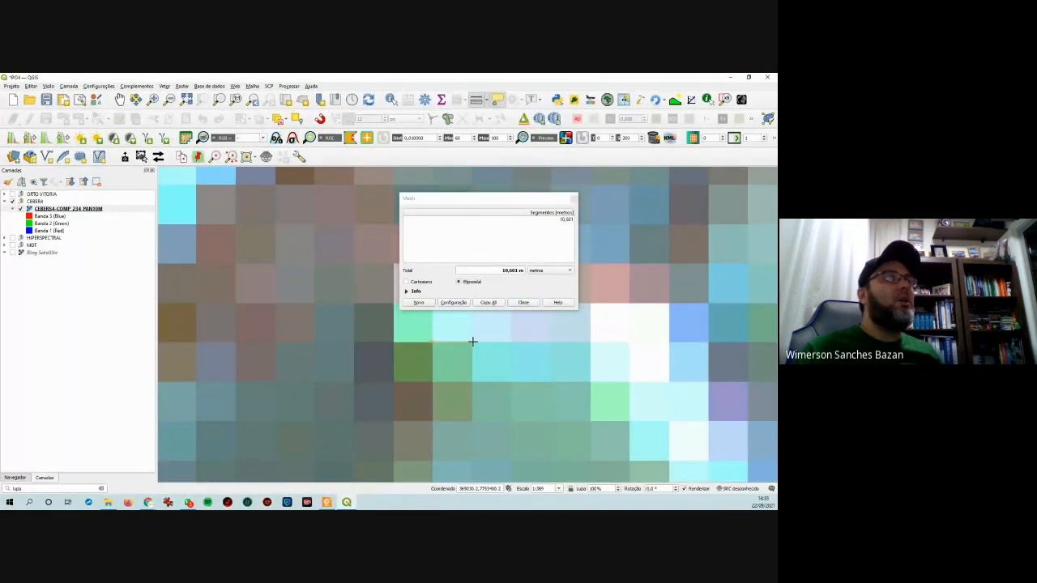
left_click(523, 302)
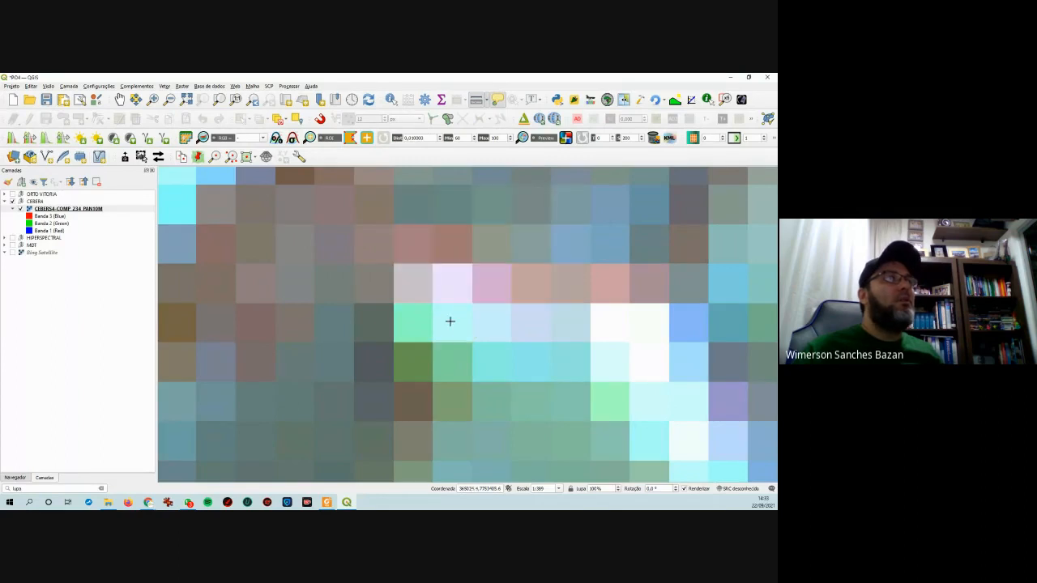
- Review the coordinate reference system, dimensions and data type in the CEBERS4-COMP_234_PAN10M layer information, and close the properties
scroll(451, 328, "down", 4)
scroll(451, 328, "down", 2)
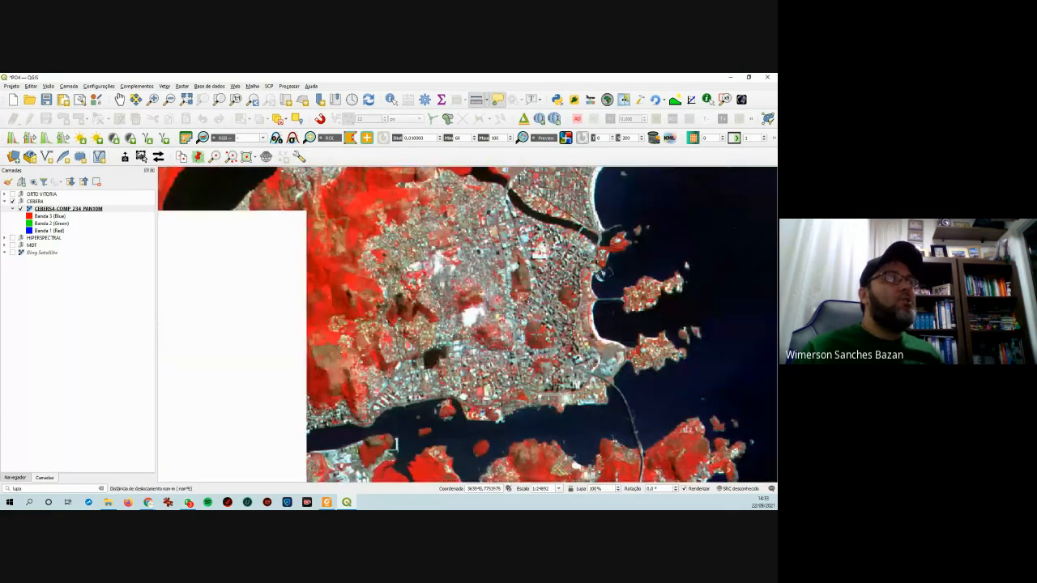
left_click_drag(535, 334, 600, 334)
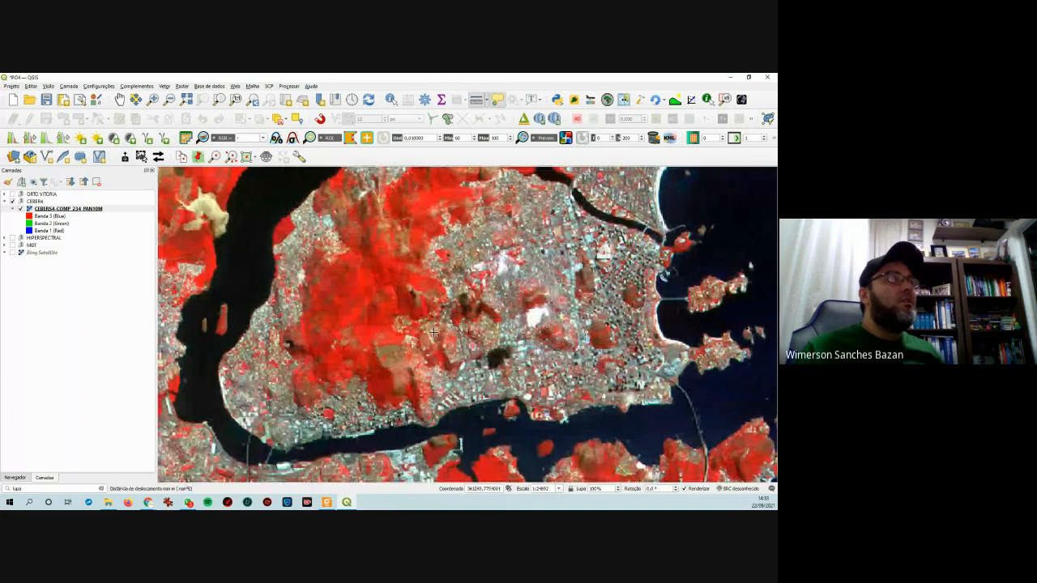
scroll(443, 333, "down", 2)
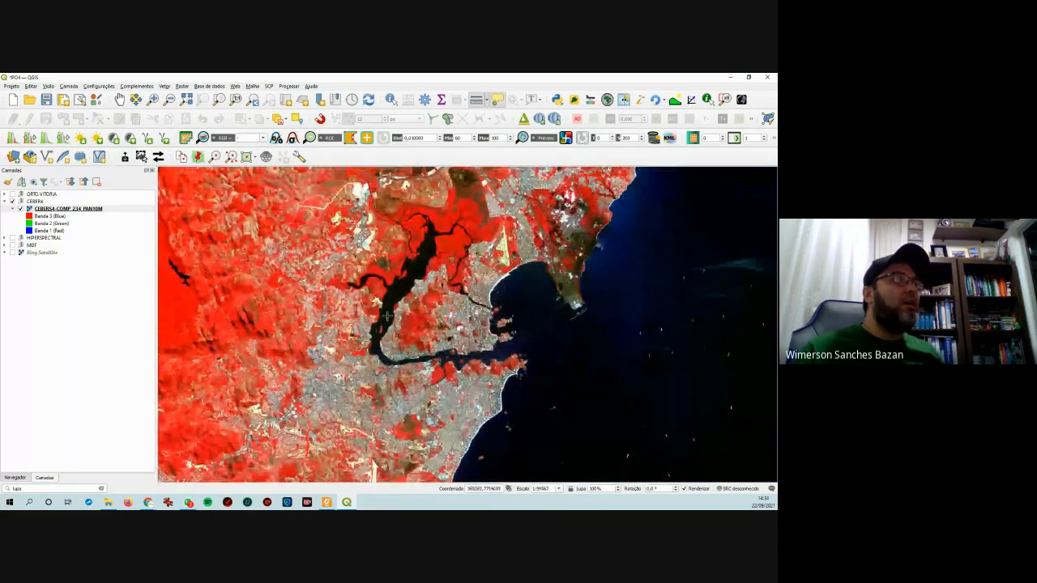
right_click(51, 209)
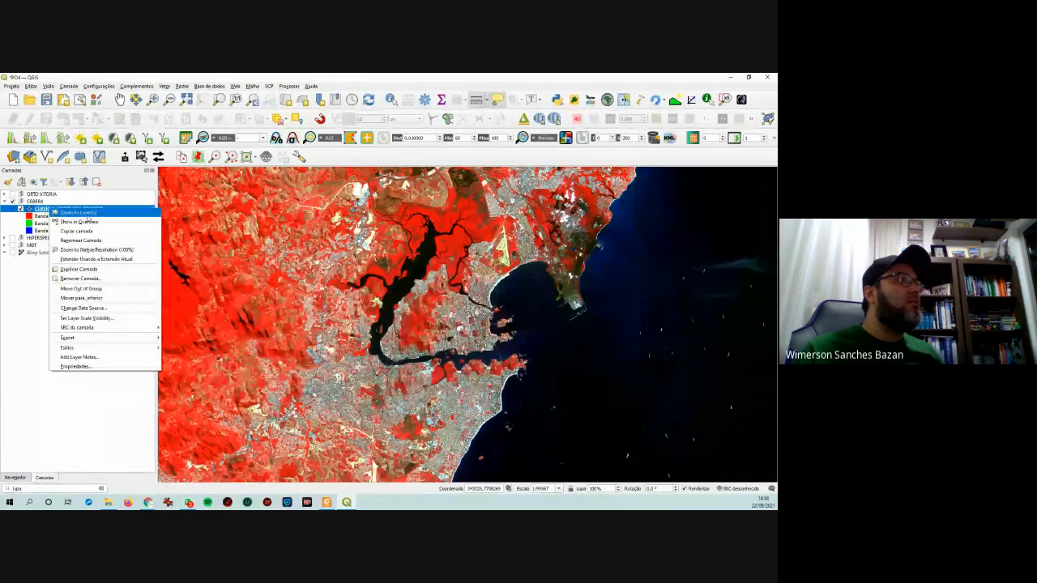
left_click(83, 368)
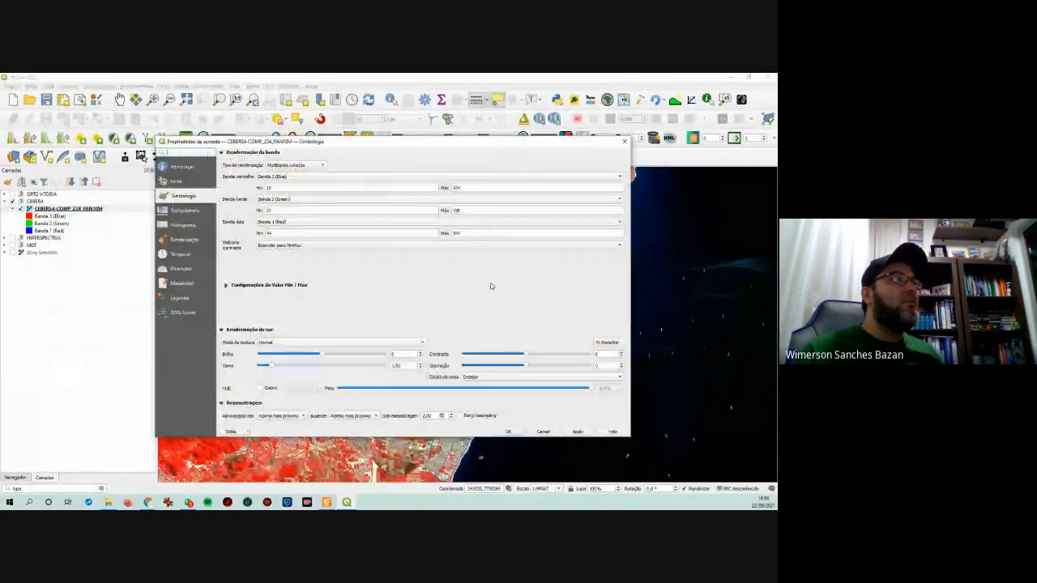
left_click(185, 167)
scroll(416, 239, "down", 1)
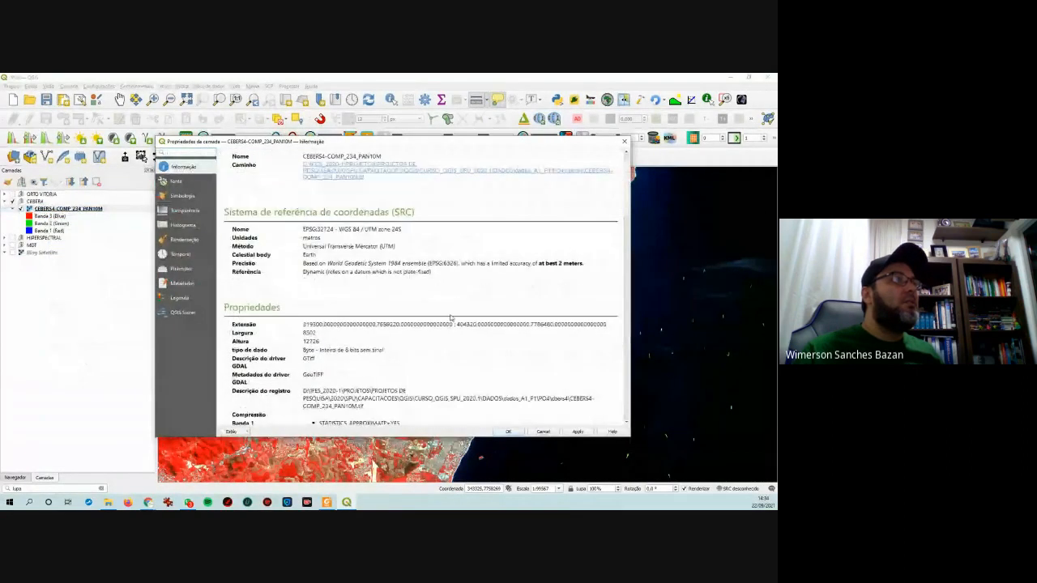
scroll(452, 321, "down", 1)
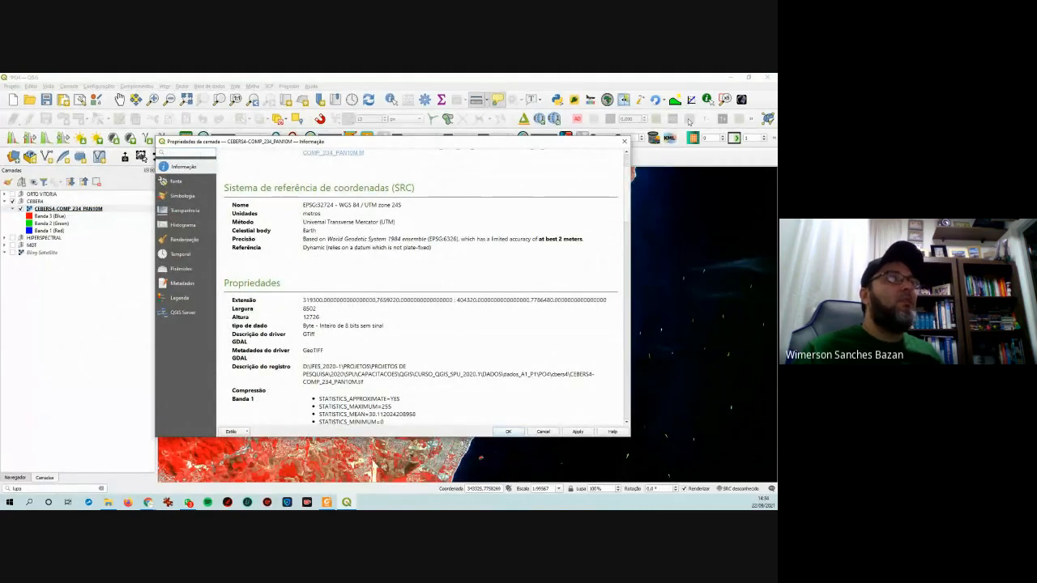
left_click(624, 143)
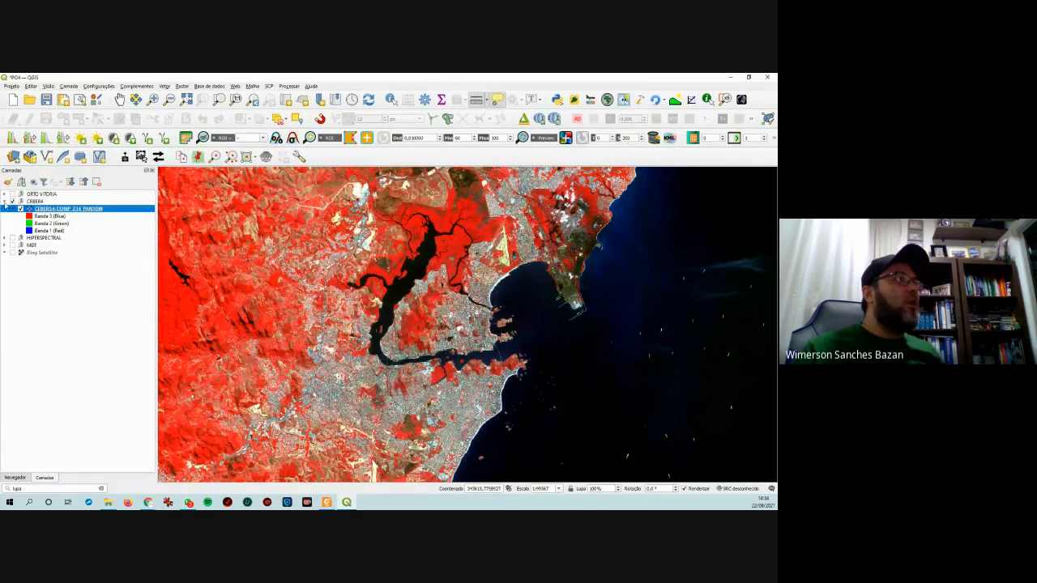
- Collapse and hide the CEBER4 group, show the HIPERSPECTRAL group and zoom the map to it
left_click(4, 202)
left_click(12, 202)
left_click(12, 208)
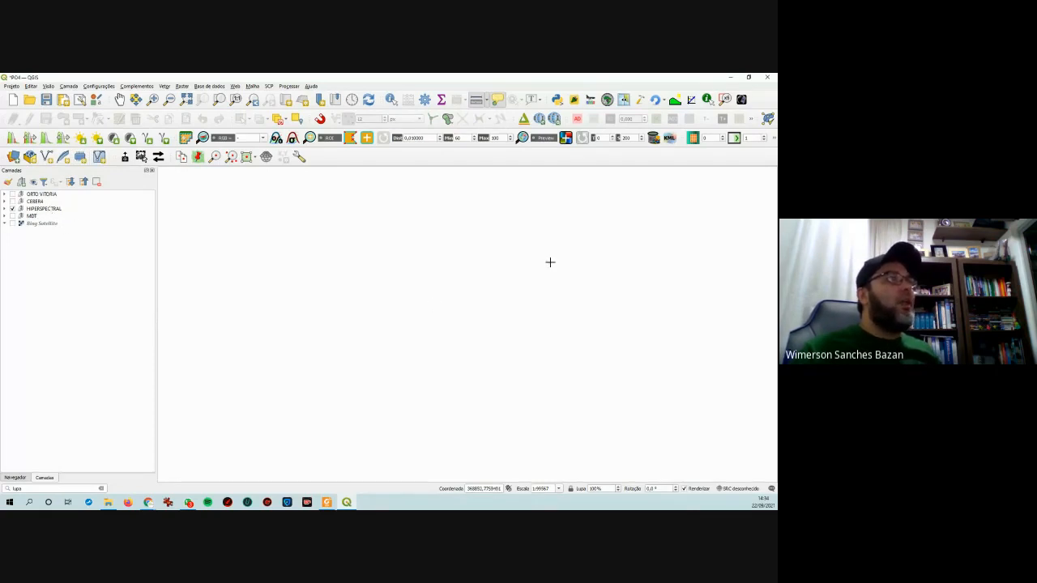
left_click(12, 195)
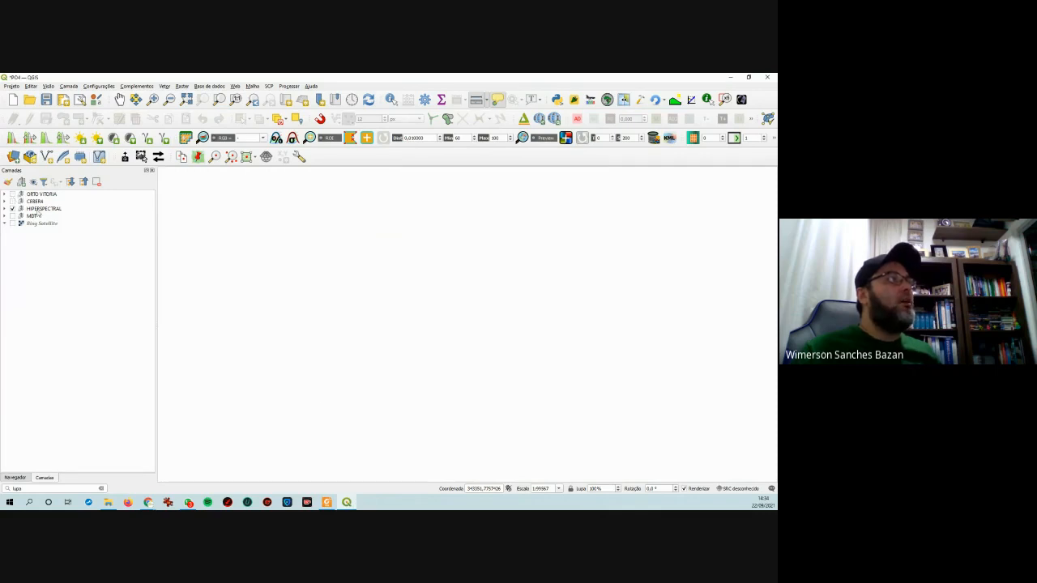
right_click(38, 209)
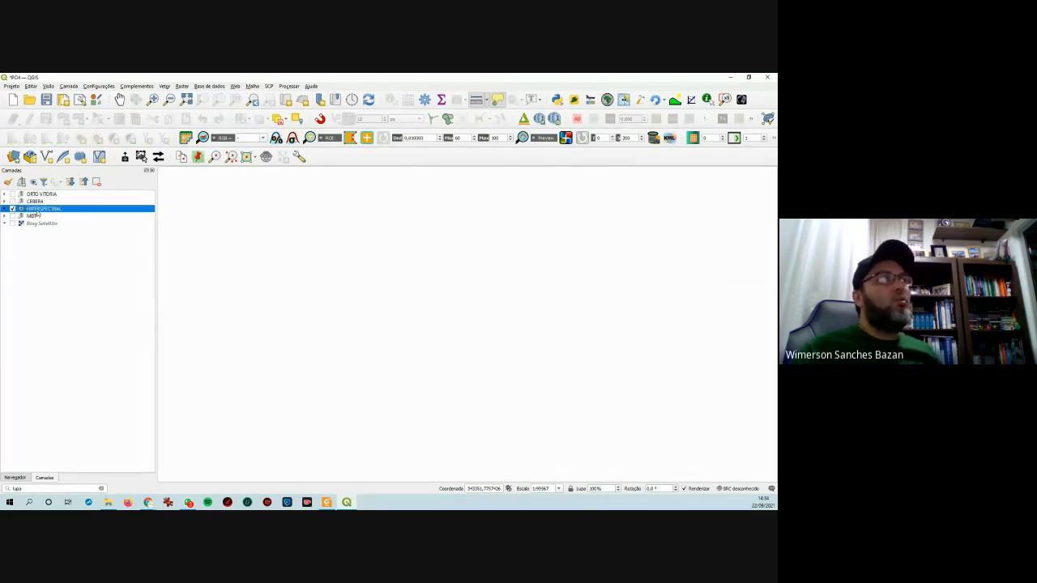
left_click(58, 216)
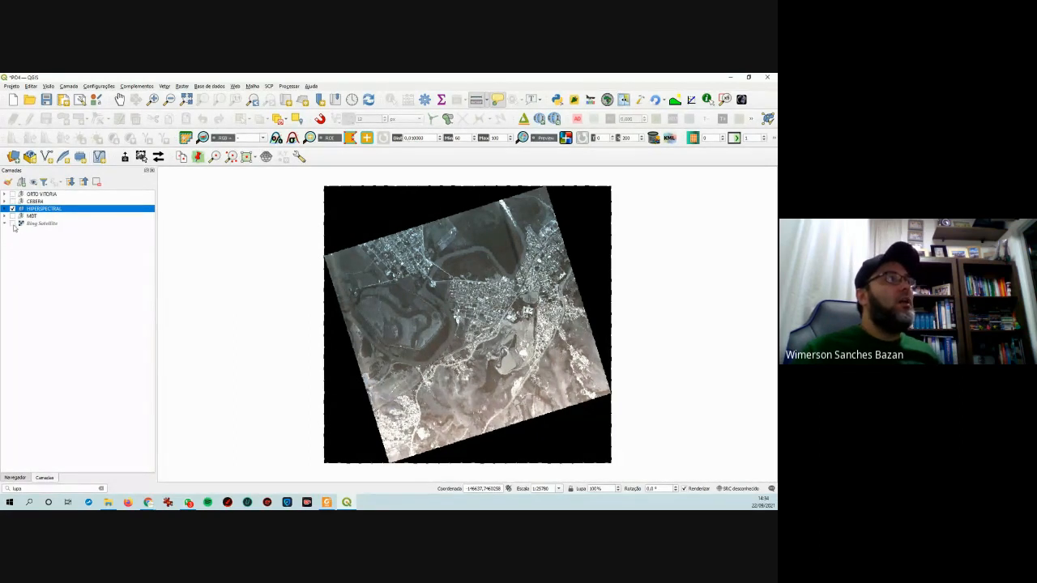
- Show the Bing Satellite basemap beneath the hyperspectral image
left_click(13, 225)
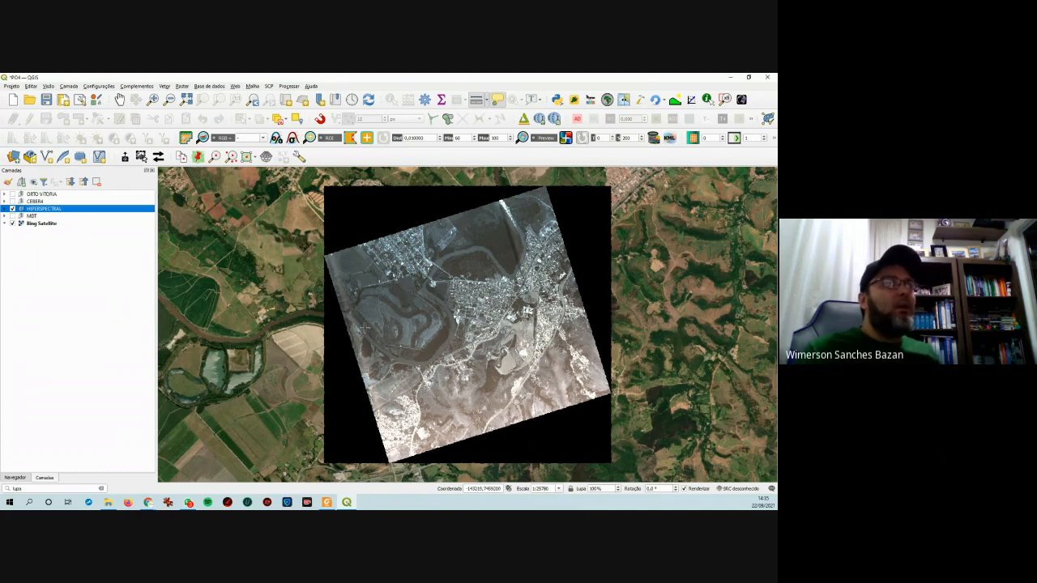
scroll(365, 327, "up", 1)
scroll(364, 327, "down", 1)
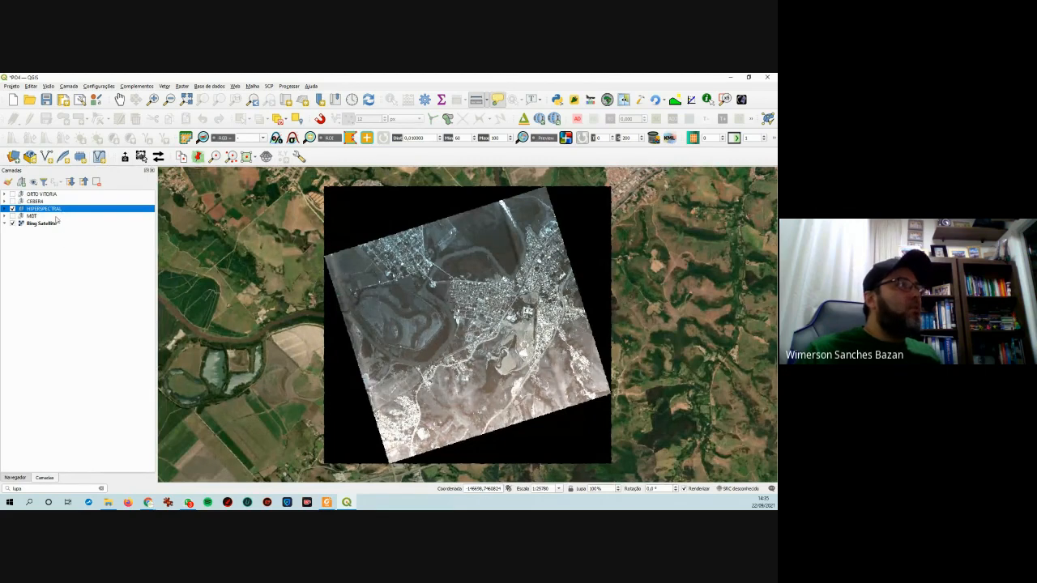
- Expand the HIPERSPECTRAL group and set 0 as the additional no-data value of Basilica_Aparecida_refletido_utm23s in its transparency properties
left_click(4, 209)
left_click(43, 217)
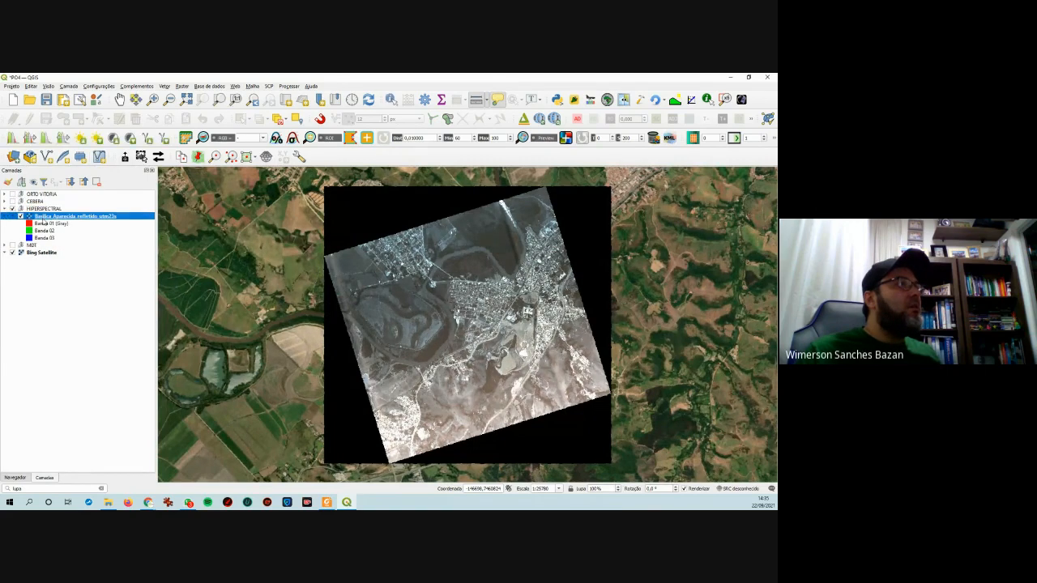
double_click(43, 218)
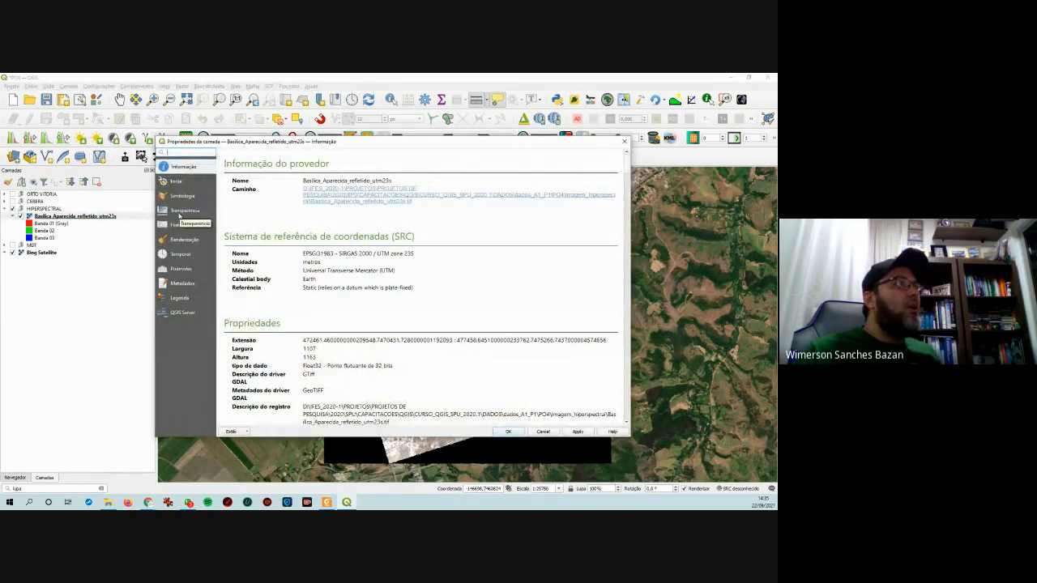
left_click(180, 212)
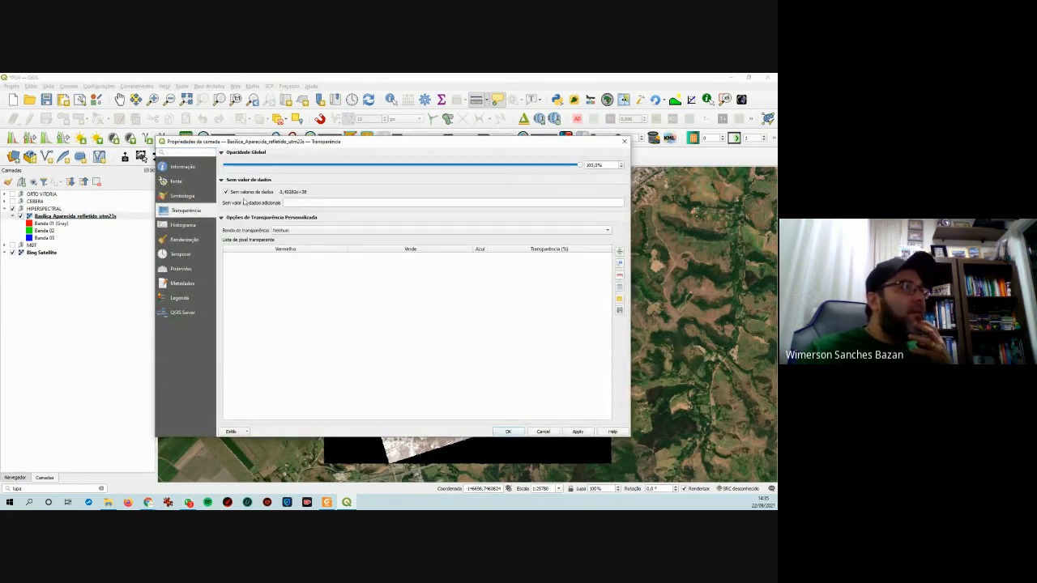
left_click(311, 202)
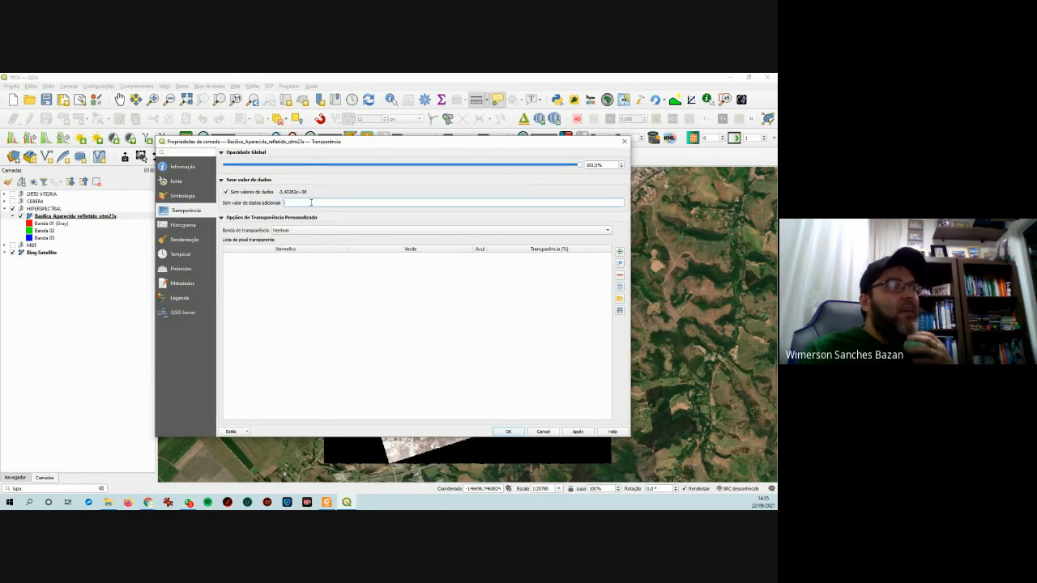
type("0")
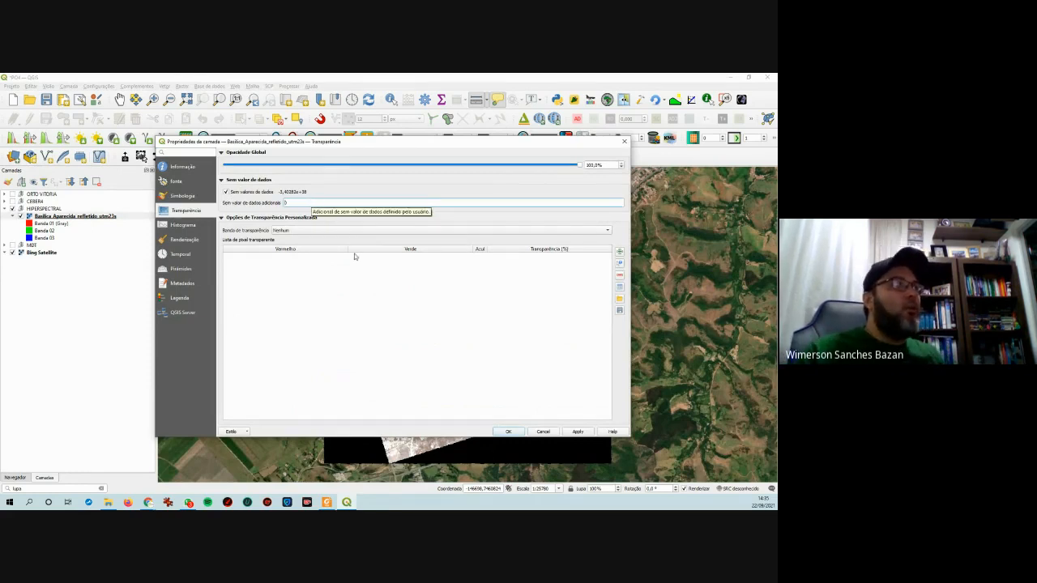
left_click(574, 433)
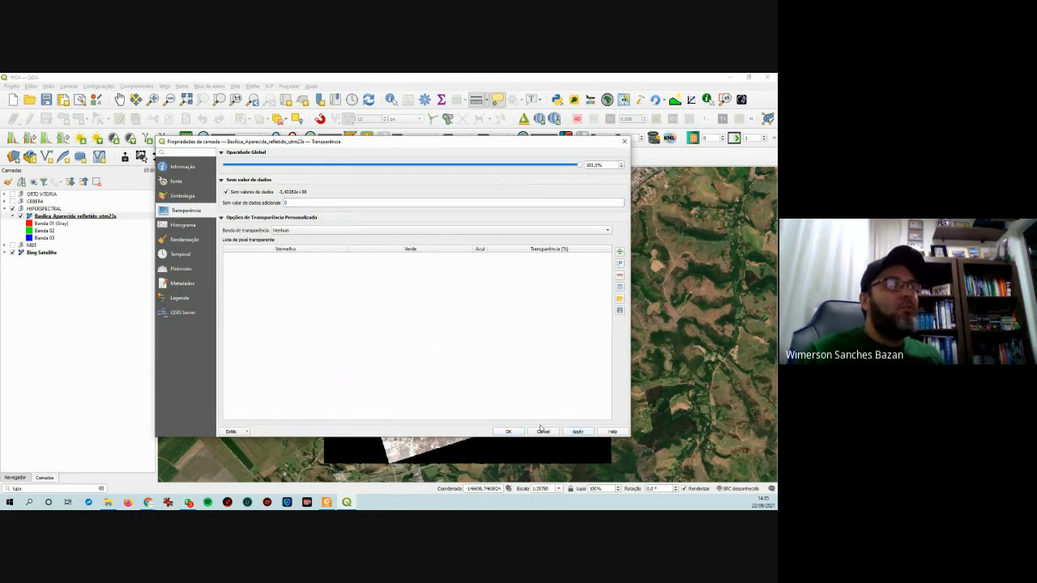
left_click(509, 432)
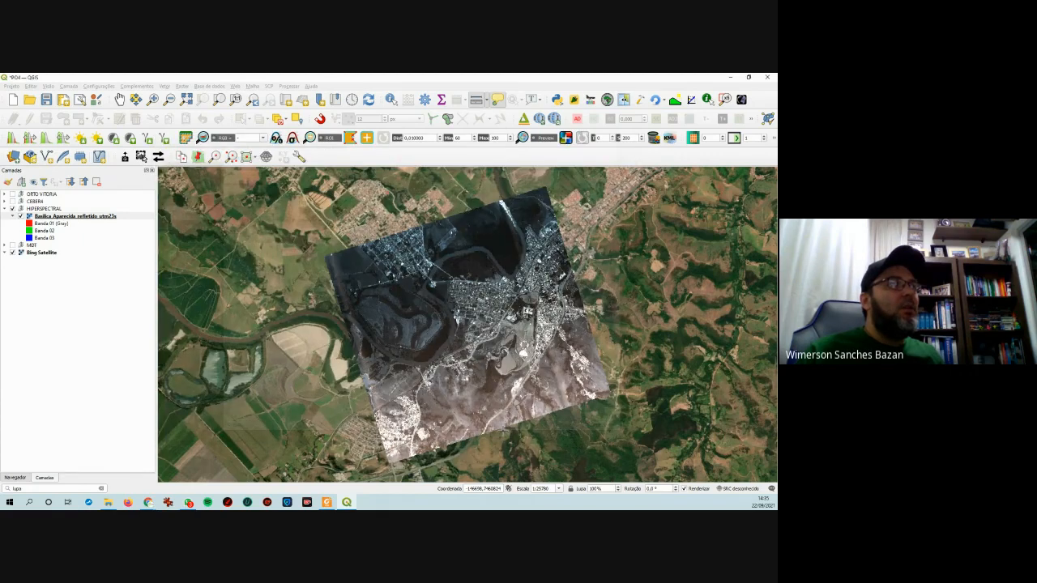
- Examine the bands available for the red channel in the symbology of Basilica_Aparecida_refletido_utm23s, and close the properties unchanged
scroll(495, 377, "up", 1)
scroll(495, 377, "down", 1)
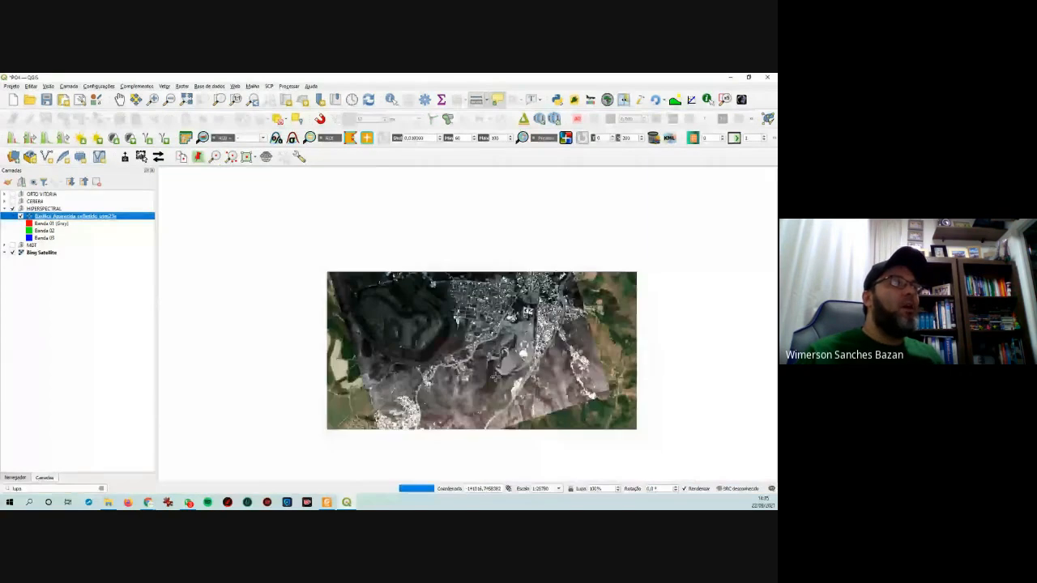
right_click(66, 216)
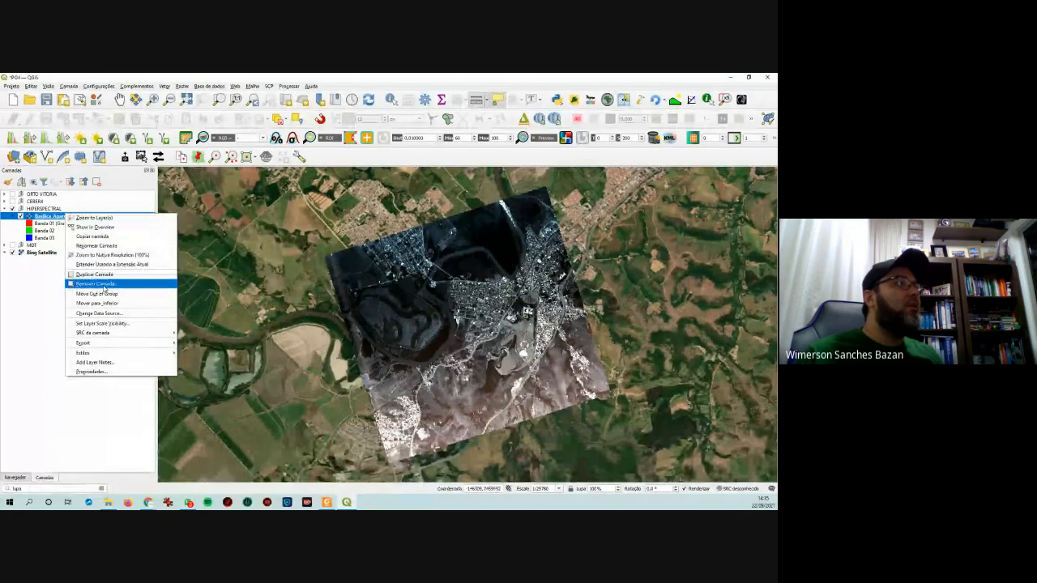
left_click(101, 372)
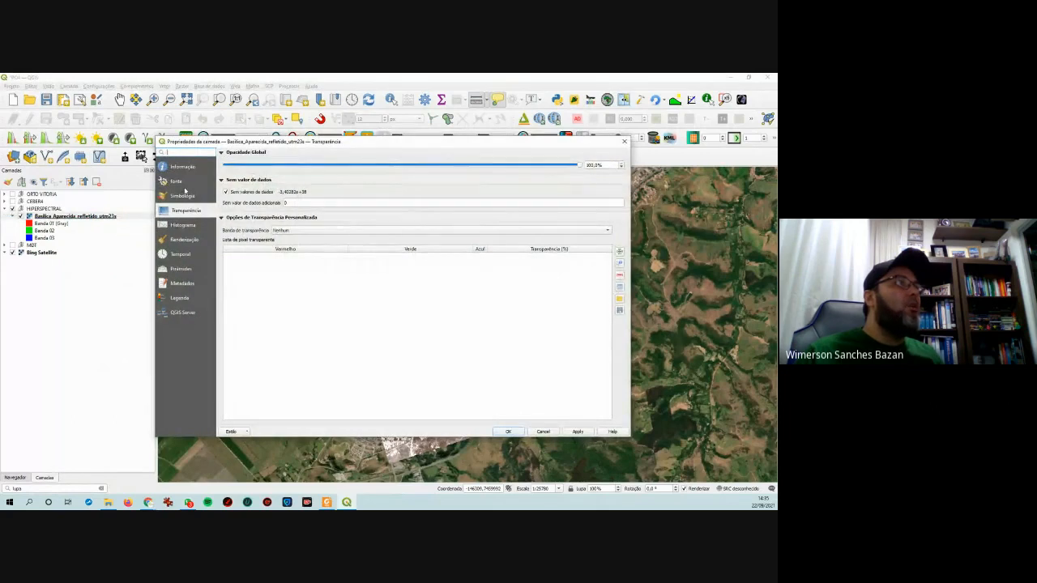
left_click(183, 197)
left_click(302, 177)
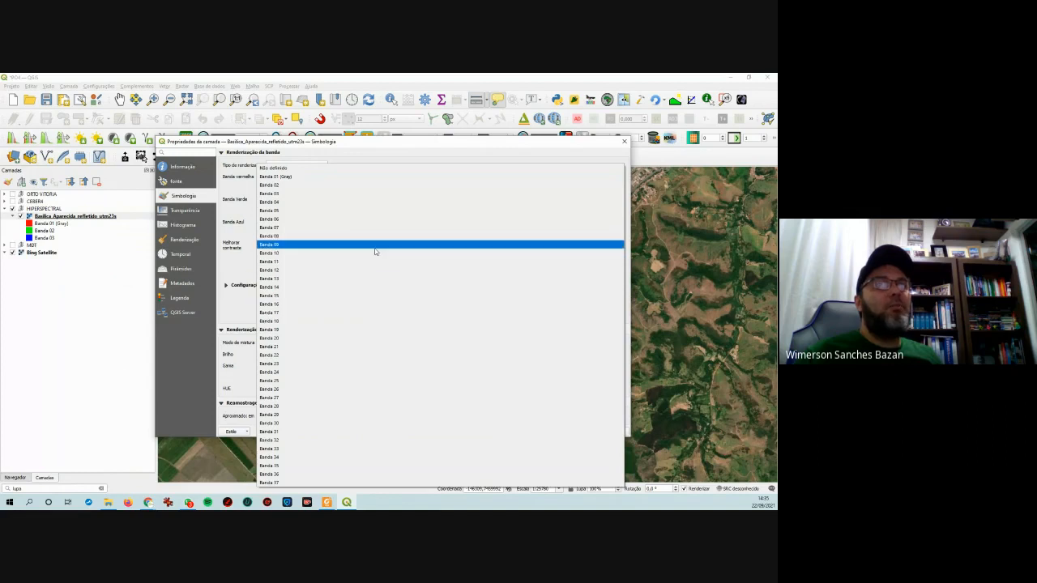
left_click(360, 151)
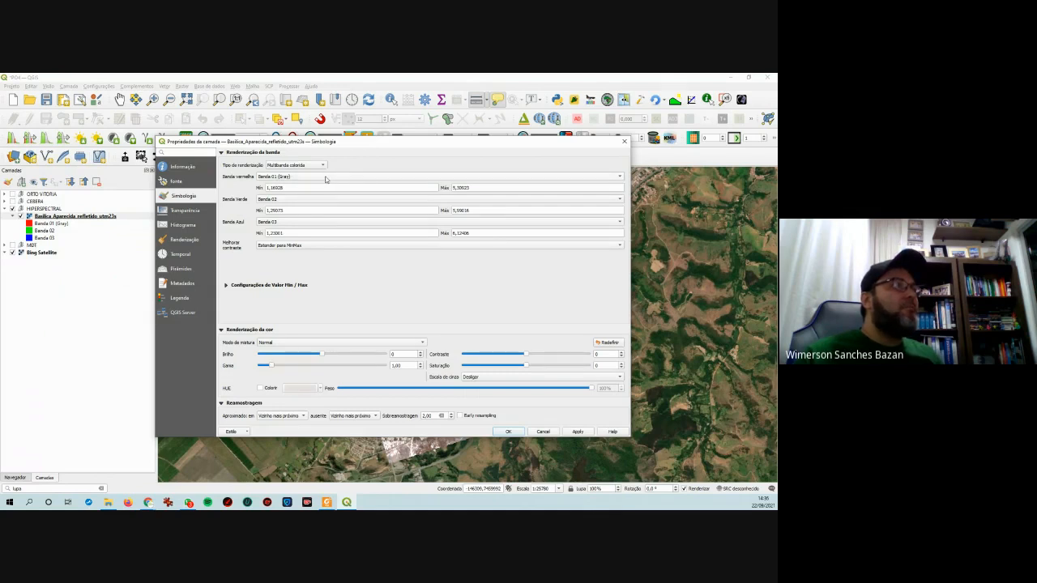
left_click(623, 143)
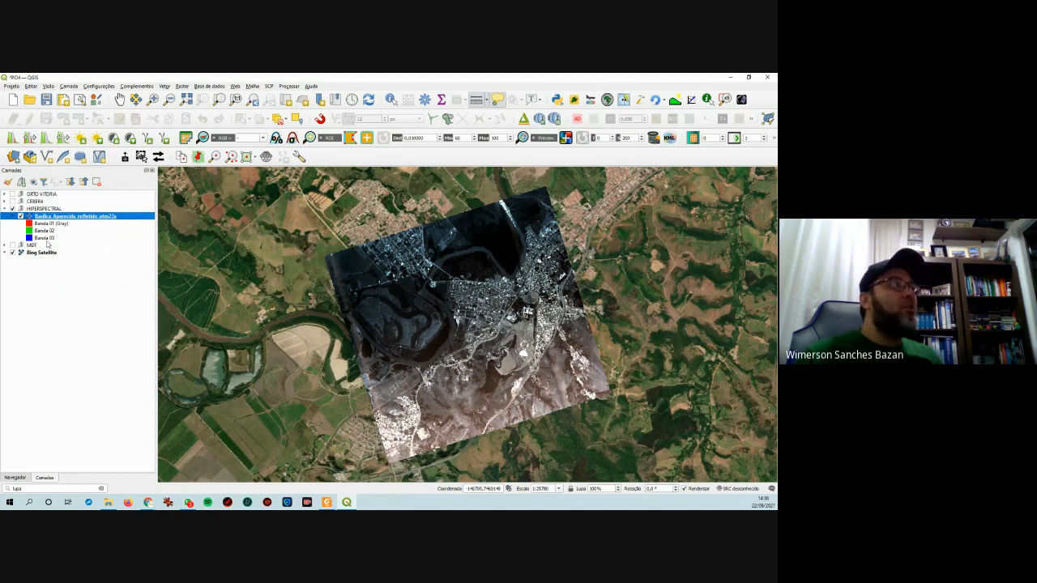
- Hide the Bing Satellite basemap to inspect the river bend in the hyperspectral image, and dismiss the measurement window without measuring
left_click(12, 253)
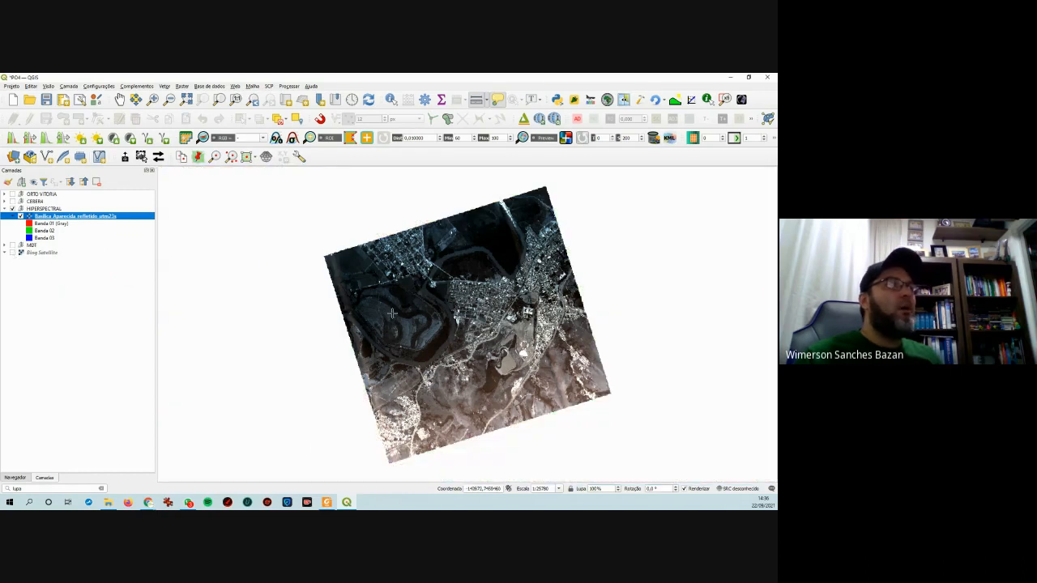
scroll(425, 317, "up", 1)
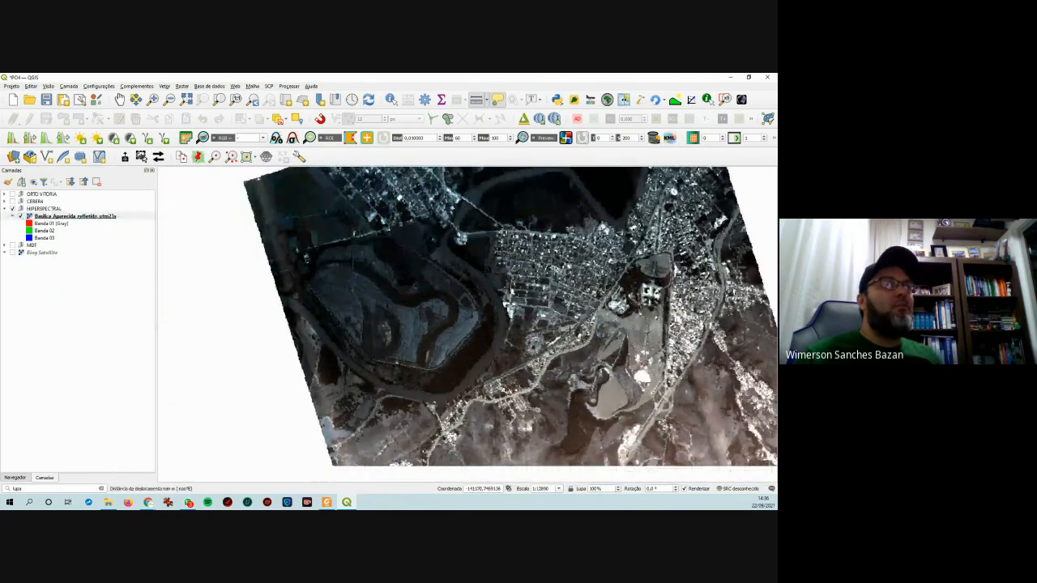
scroll(485, 318, "up", 1)
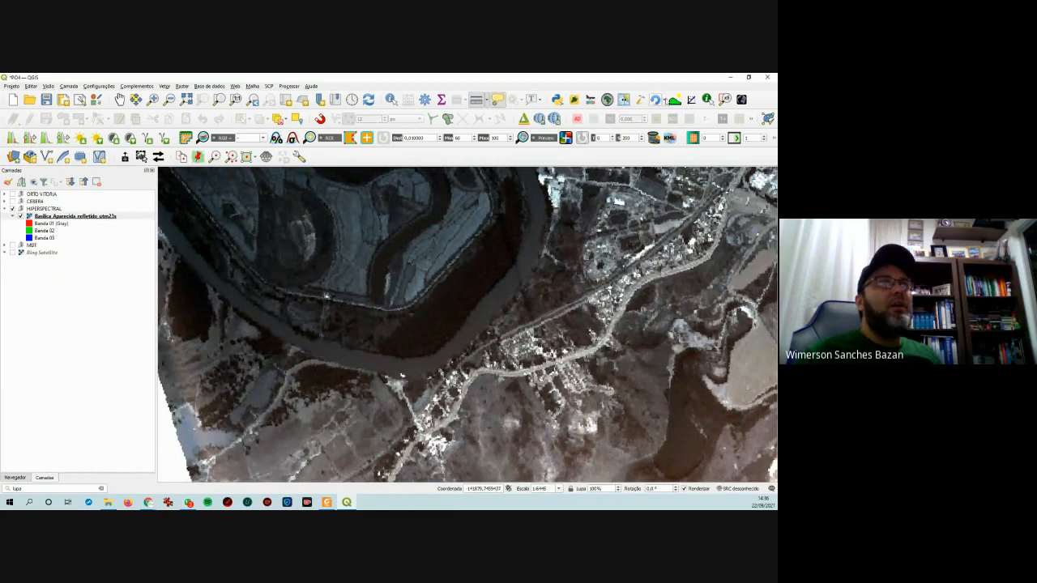
left_click(440, 320)
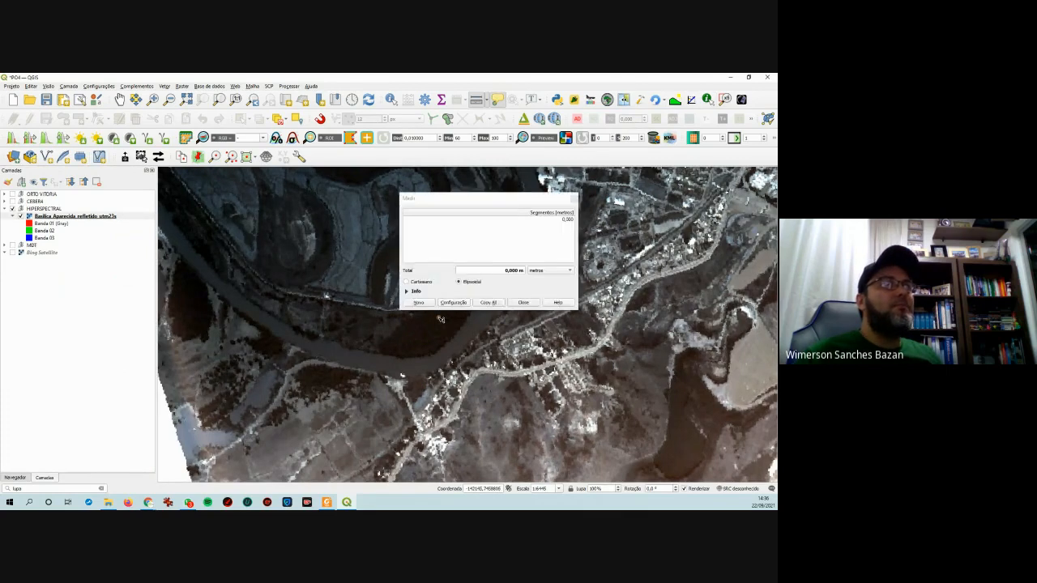
left_click(524, 303)
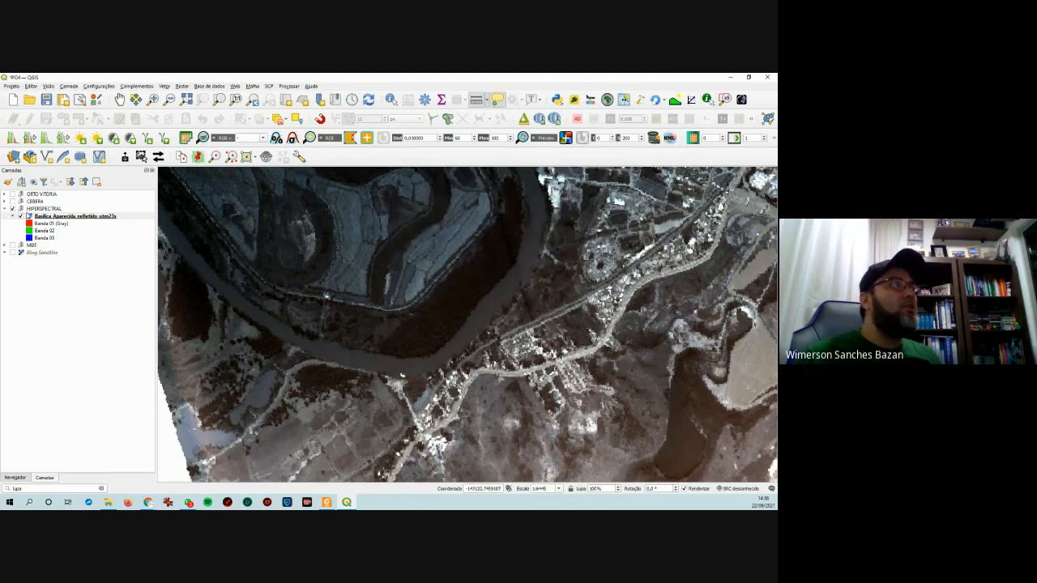
- Try to start the Value Tool on Basilica_Aparecida_refletido_utm23s, and show the Bing Satellite basemap again
left_click(32, 217)
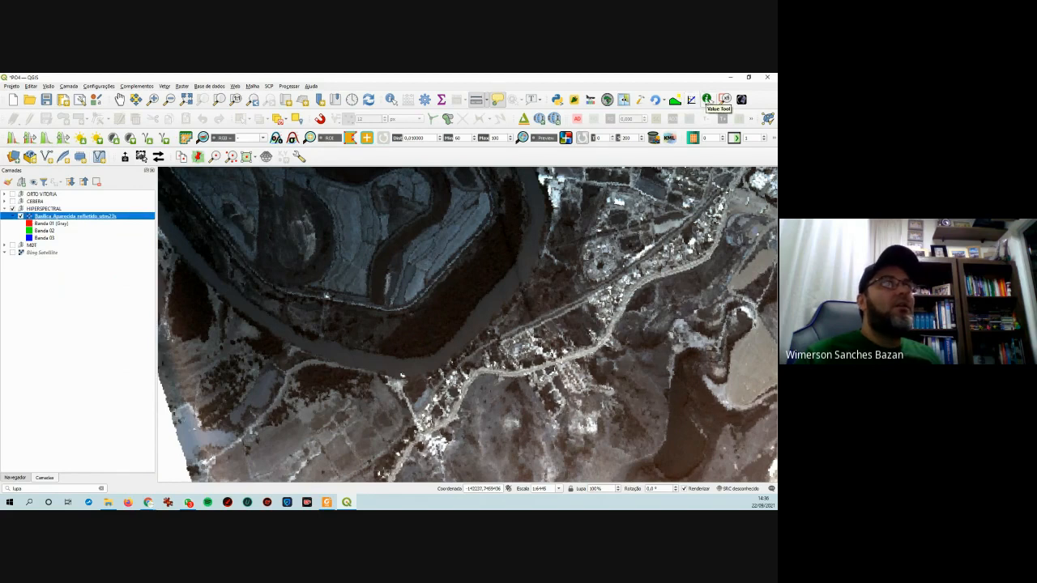
left_click(707, 99)
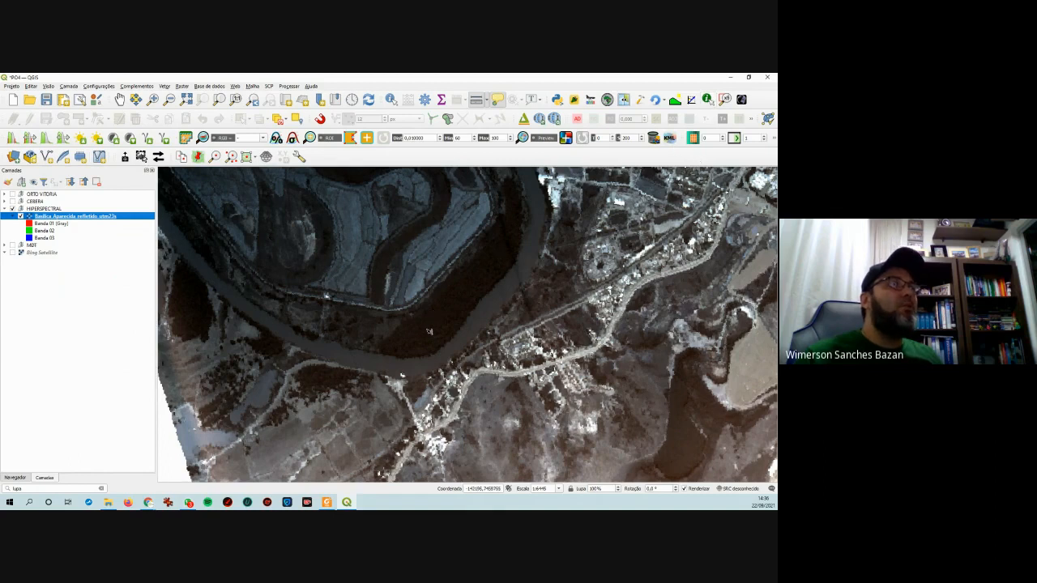
left_click(25, 253)
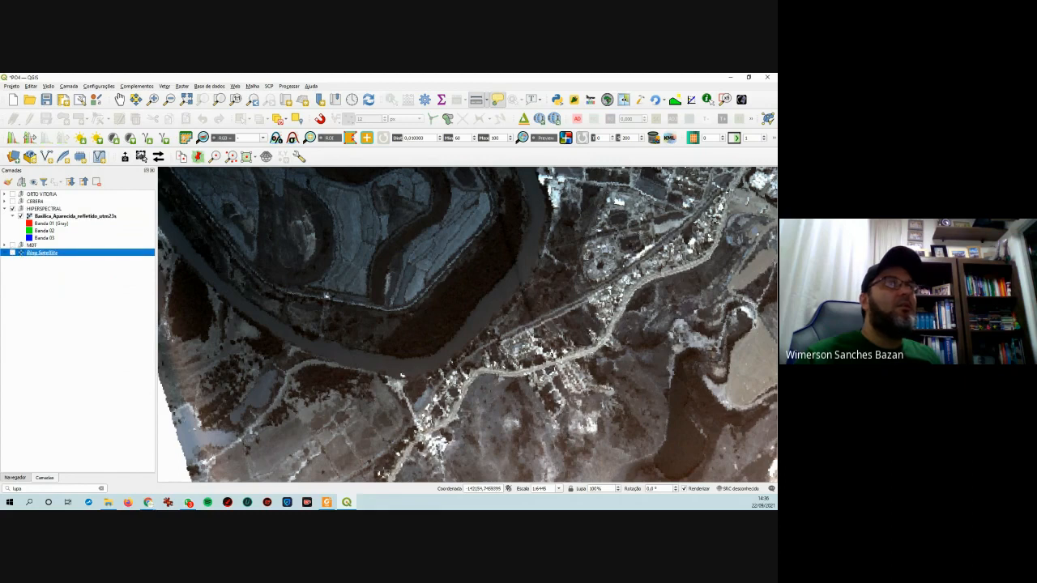
left_click(12, 253)
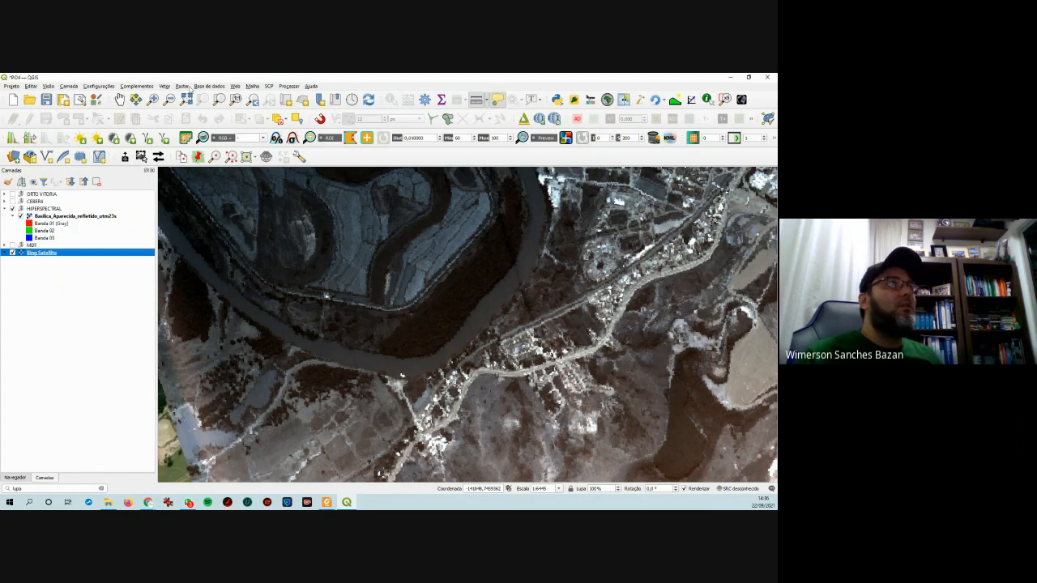
- Search the plugin manager for VALUE and view the details of the Value Tool among the installed plugins
left_click(136, 86)
left_click(146, 95)
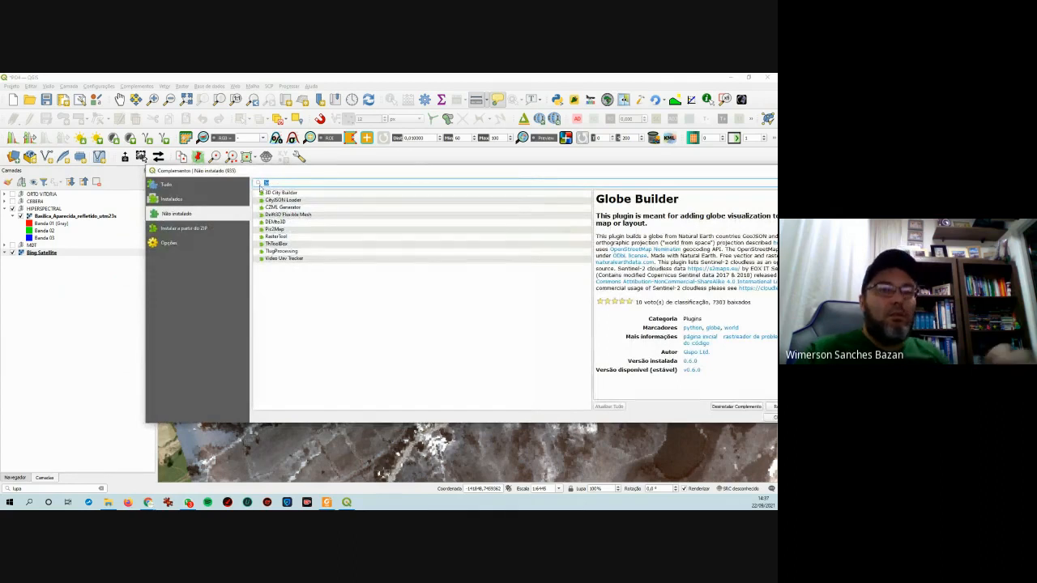
type("VALUE")
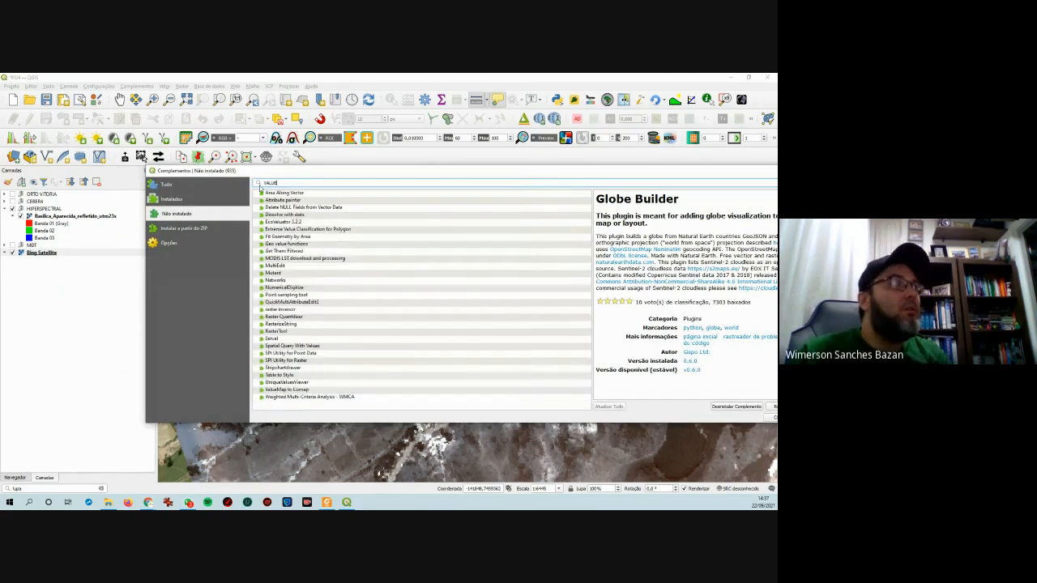
left_click(179, 201)
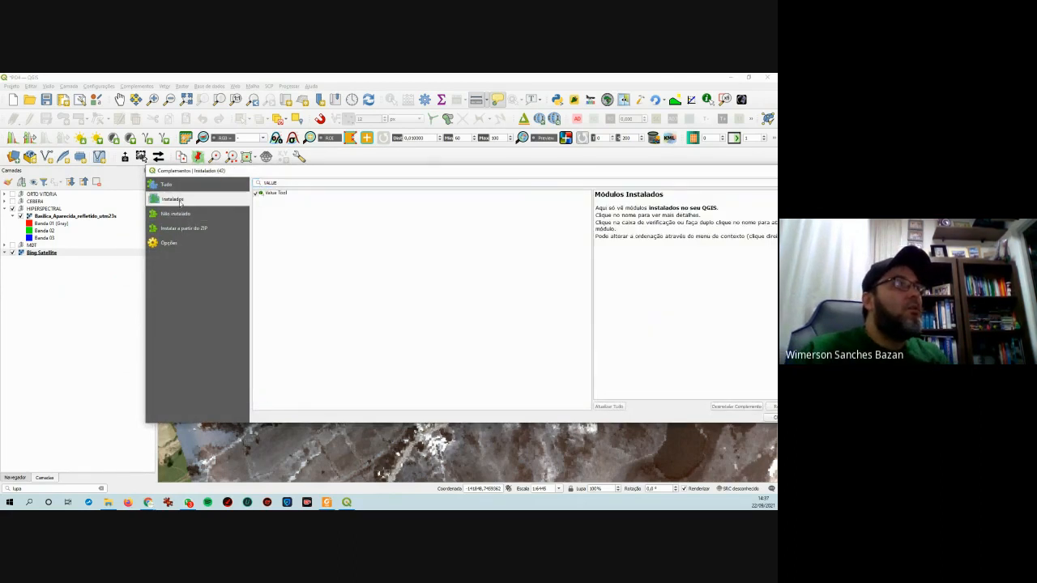
left_click(277, 193)
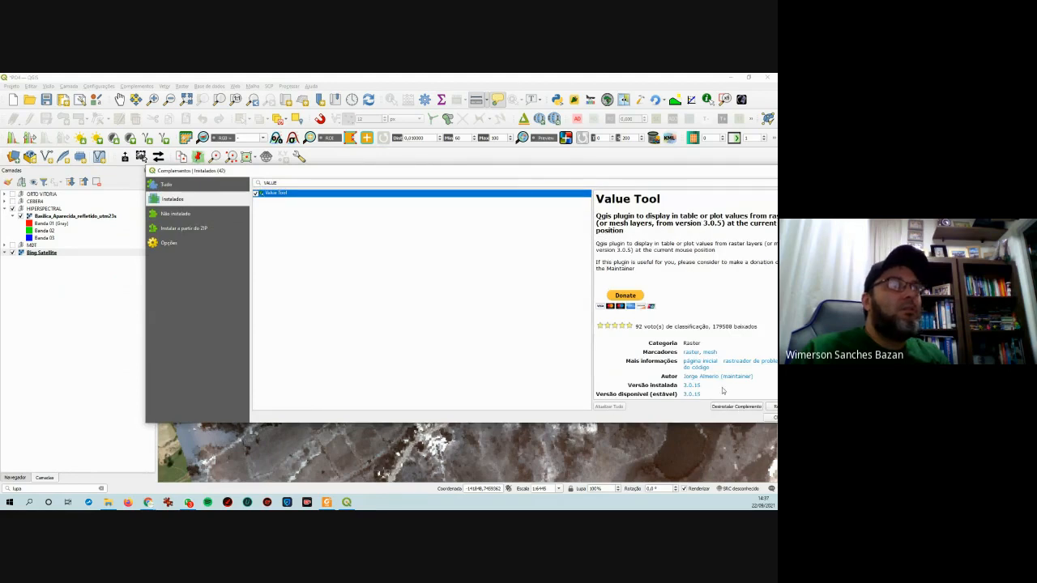
left_click_drag(593, 172, 507, 154)
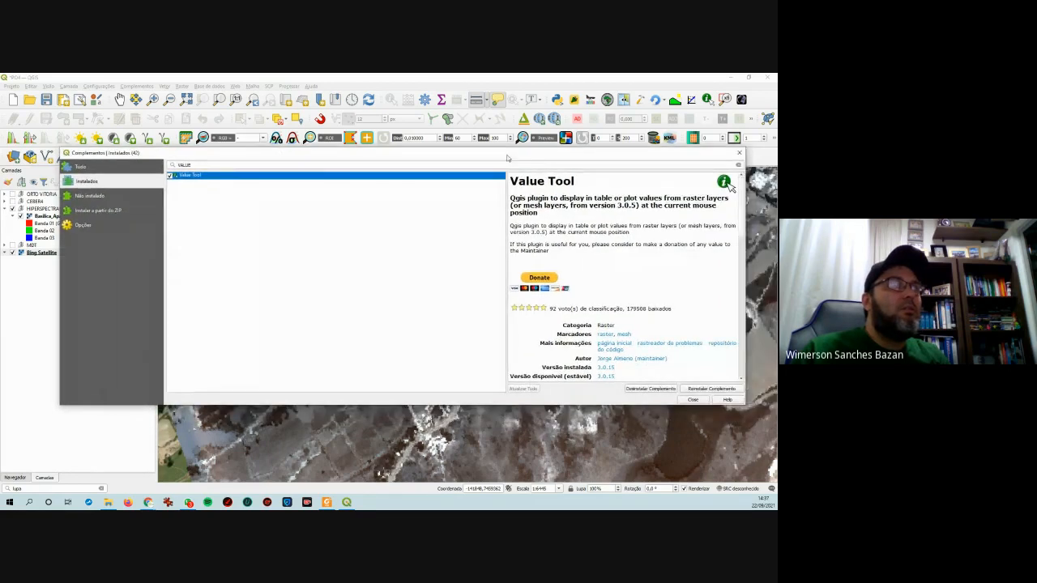
- Reinstall the Value Tool plugin, close the plugin manager and activate the tool
left_click(700, 389)
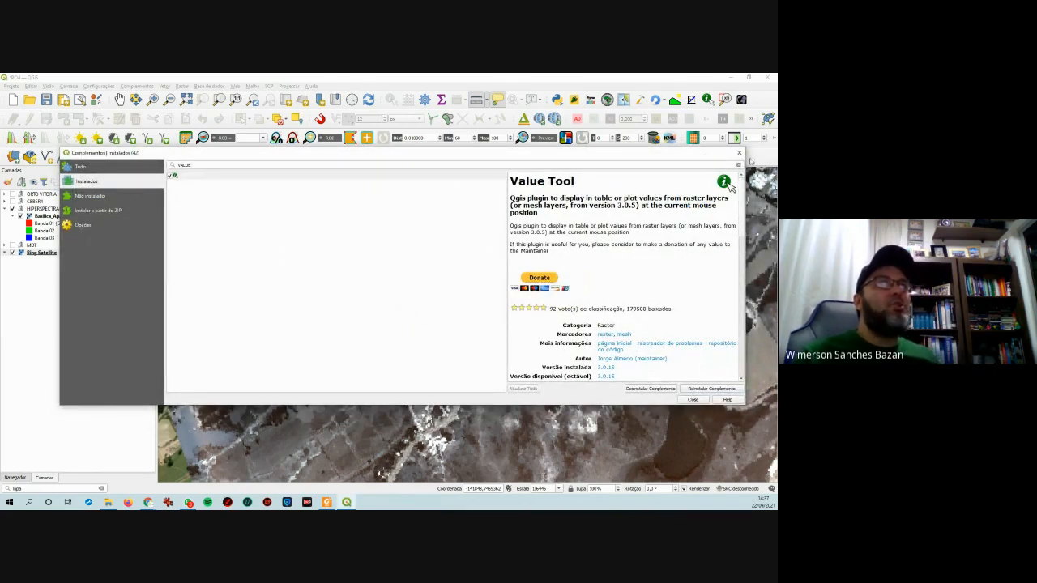
left_click(739, 153)
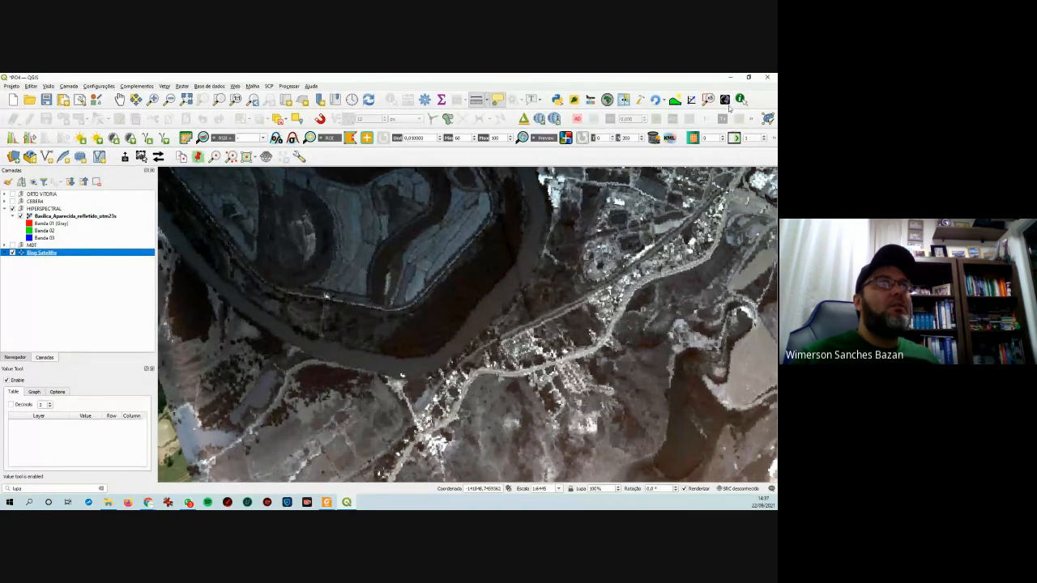
left_click(741, 100)
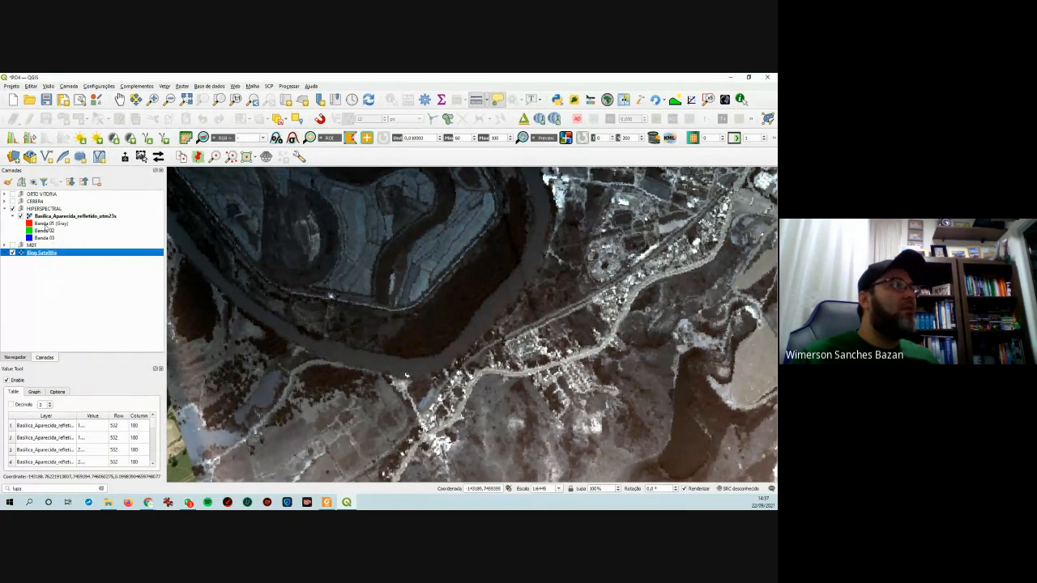
- Show the Value Tool graph for the Basilica_Aparecida_refletido_utm23s layer and widen the panel
left_click(47, 217)
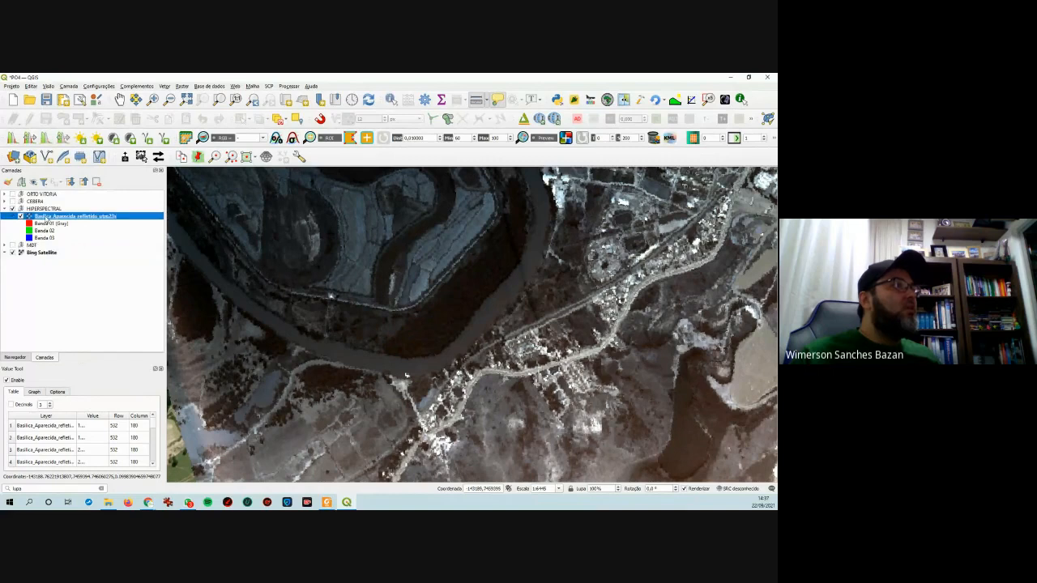
left_click(35, 392)
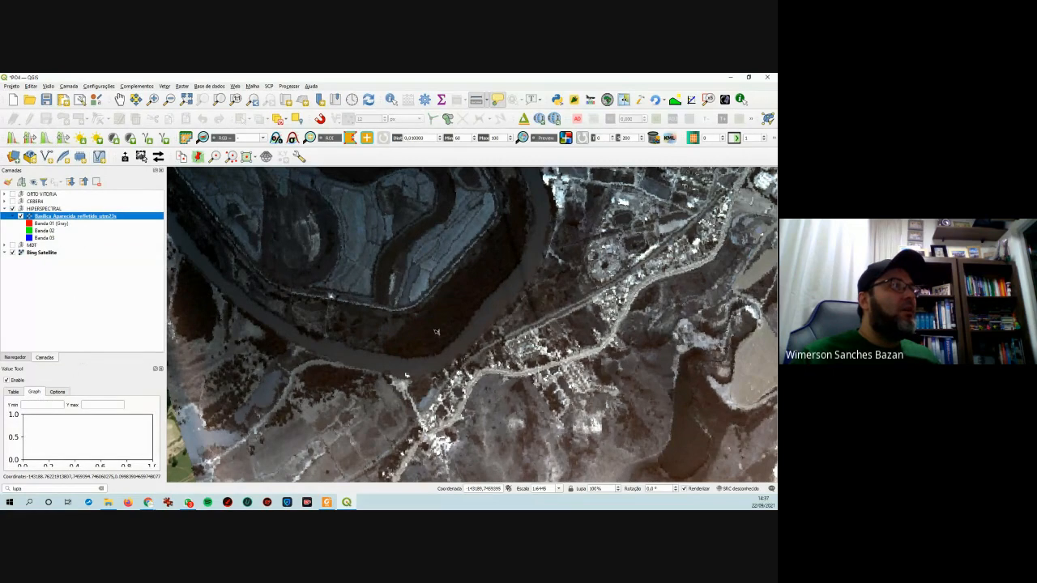
key("ctrl+shift+m")
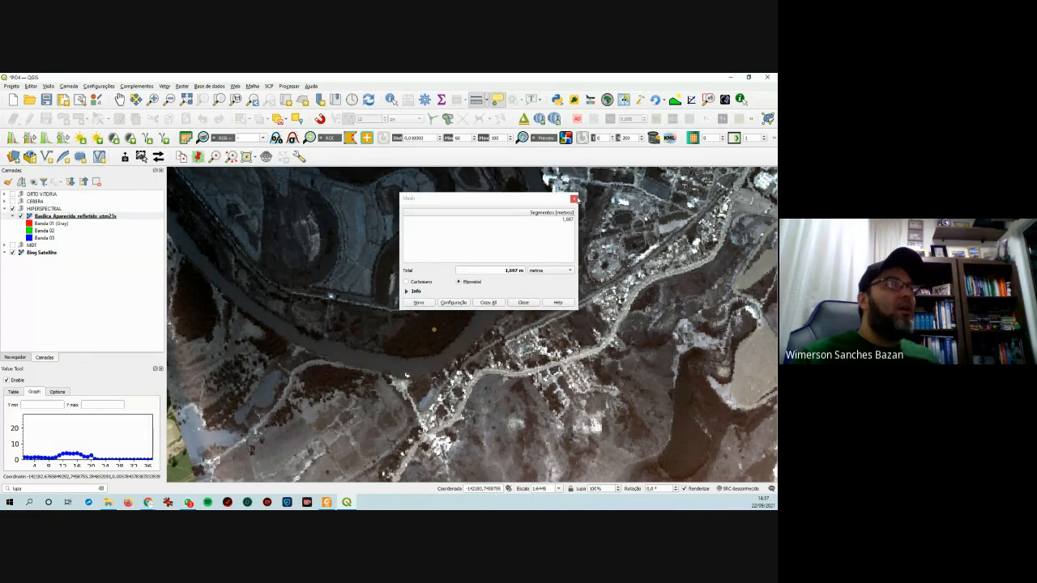
left_click(574, 198)
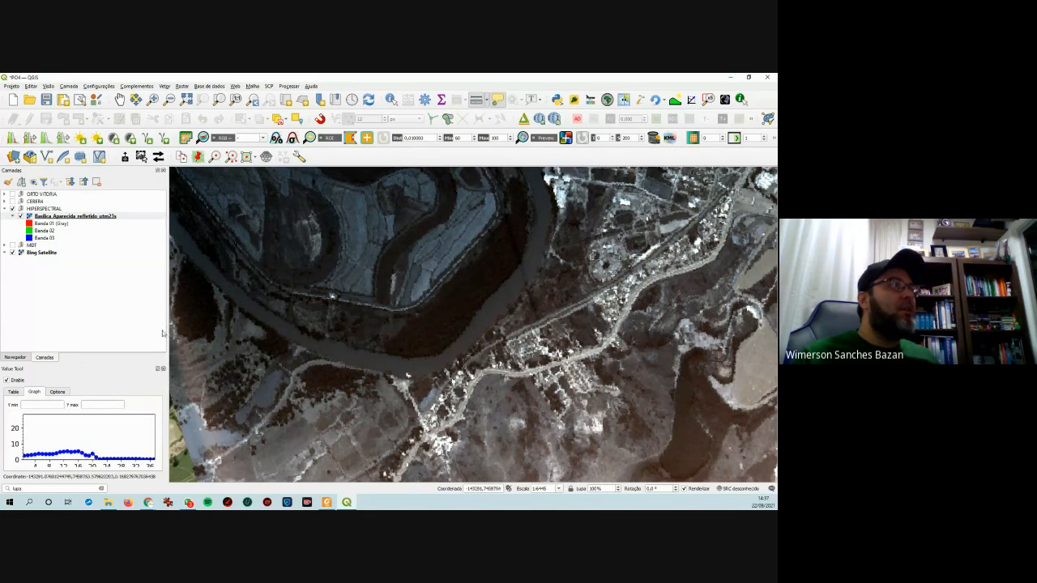
left_click_drag(167, 332, 276, 321)
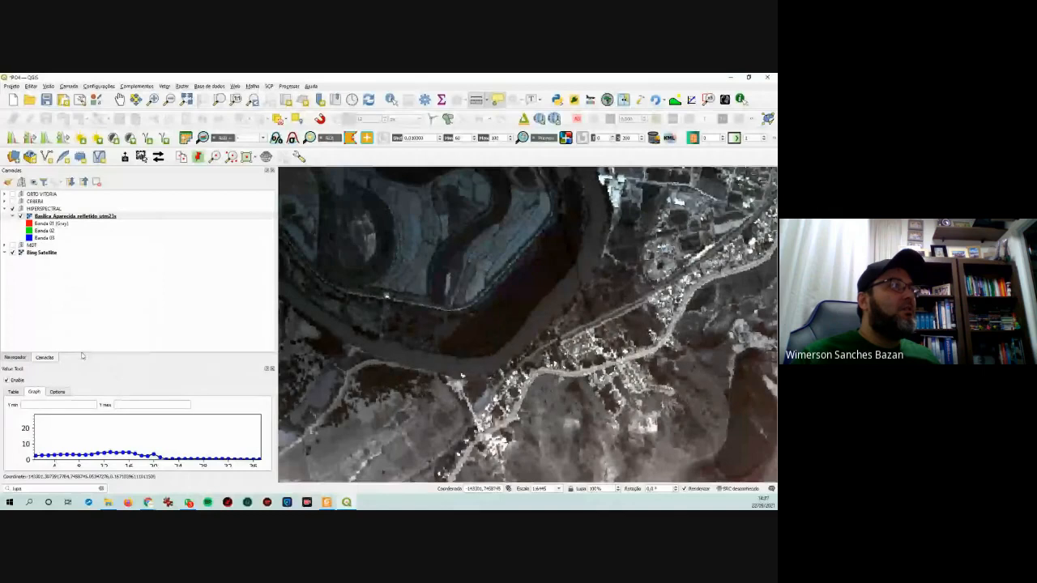
left_click(16, 358)
left_click(45, 358)
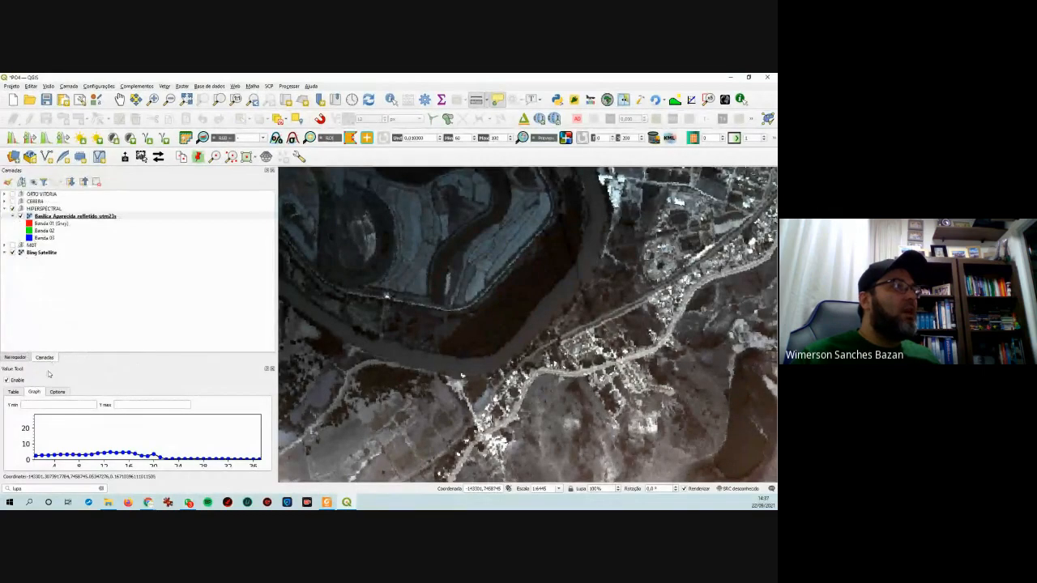
- Try limiting the Value Tool to selected layers and check its graph over the riverside vegetation
left_click(13, 392)
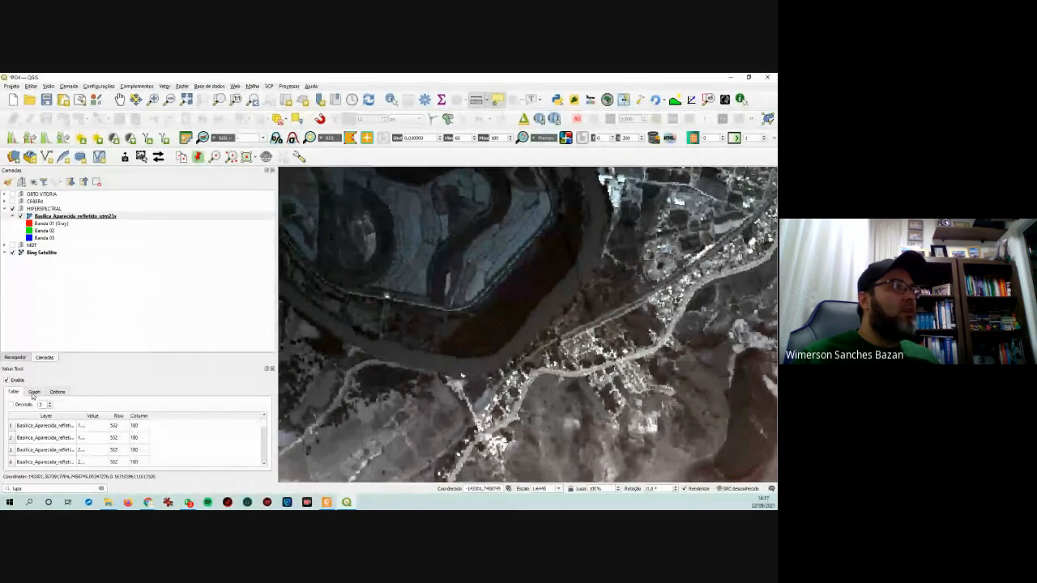
left_click(34, 392)
left_click(57, 392)
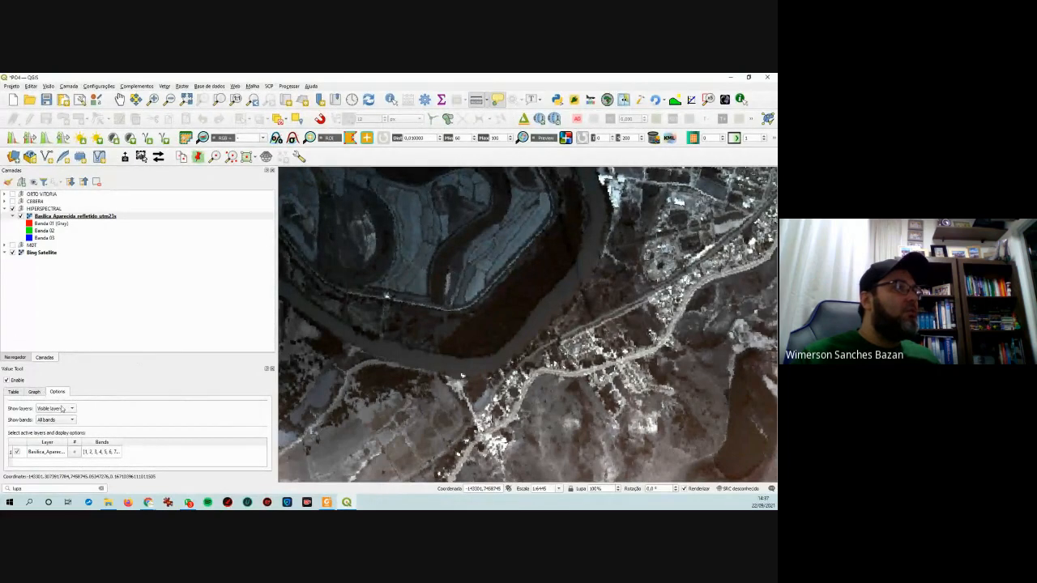
left_click(54, 408)
left_click(69, 424)
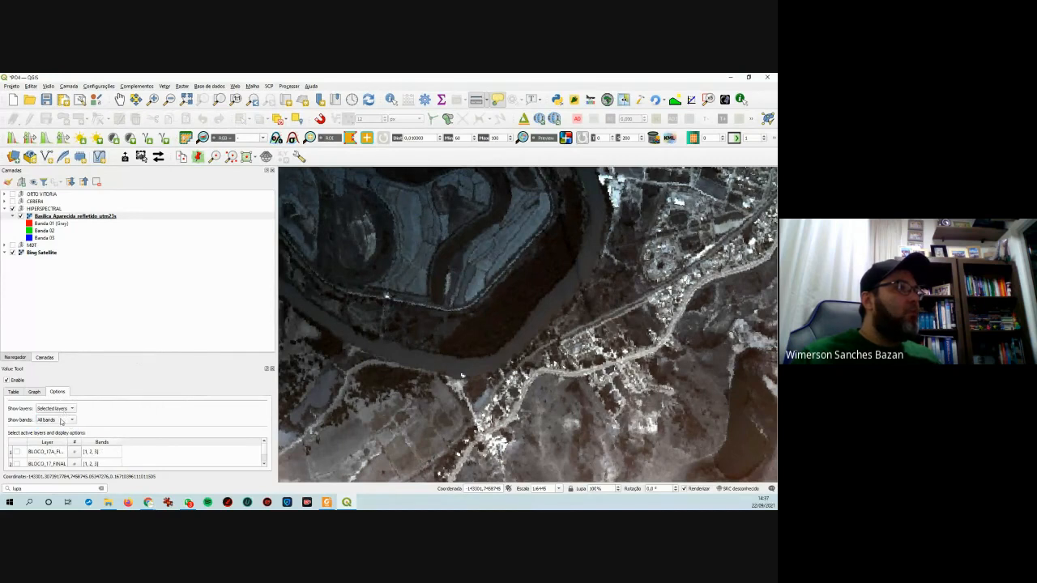
left_click(33, 393)
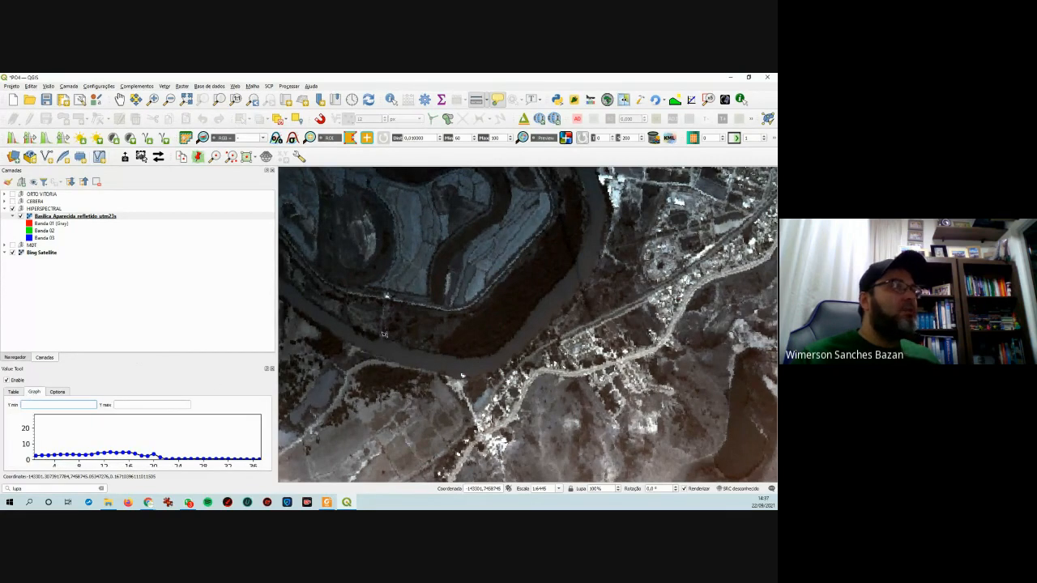
left_click(501, 323)
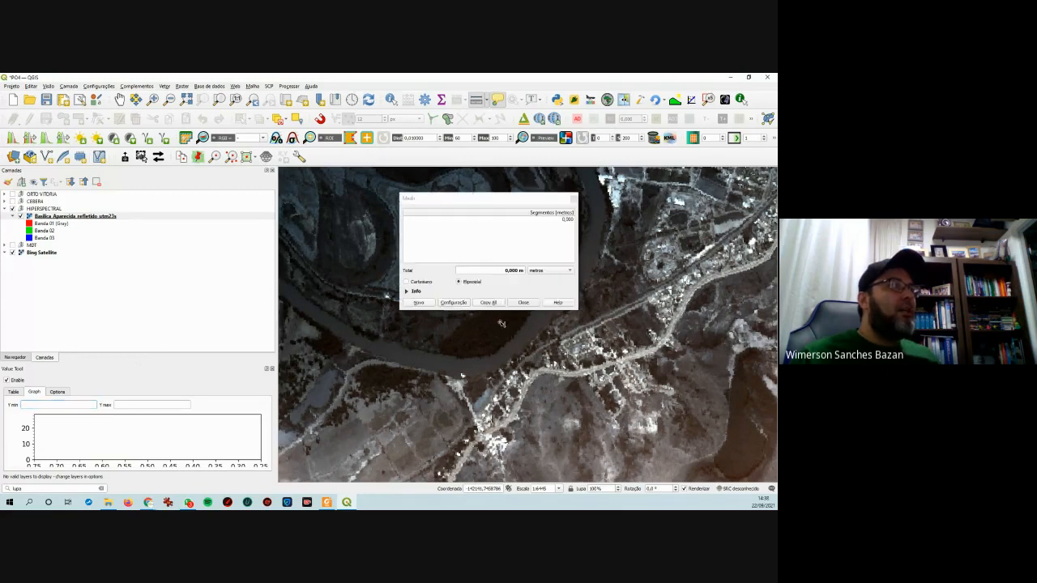
left_click(523, 302)
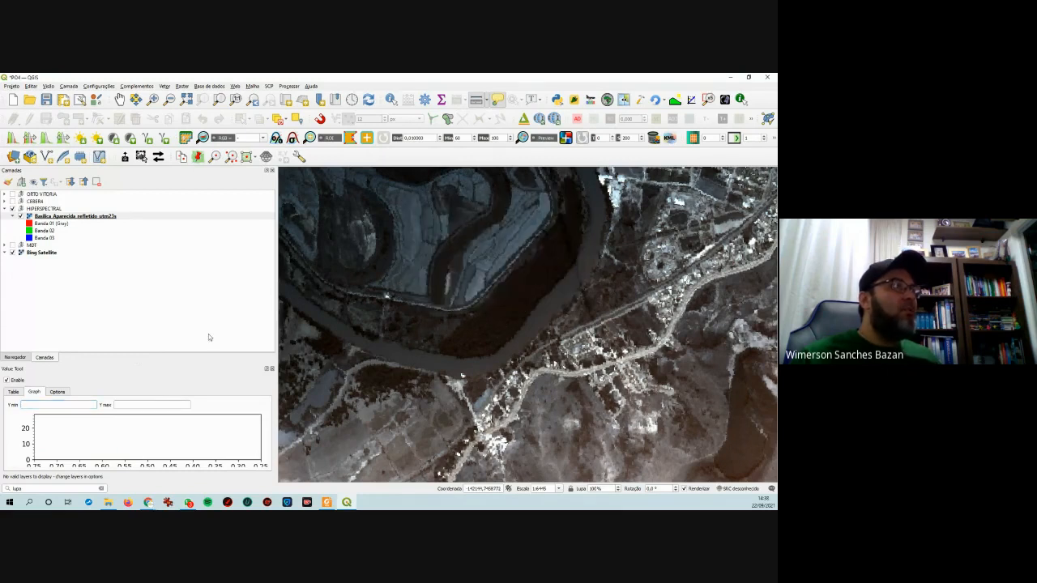
- Set the Value Tool back to visible layers and return to its graph
left_click(56, 217)
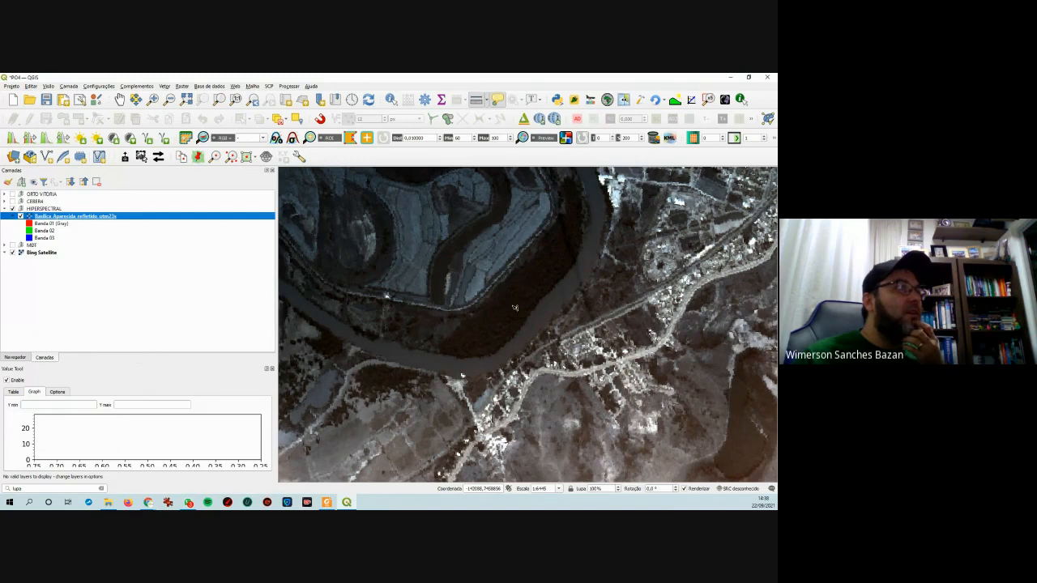
left_click(57, 392)
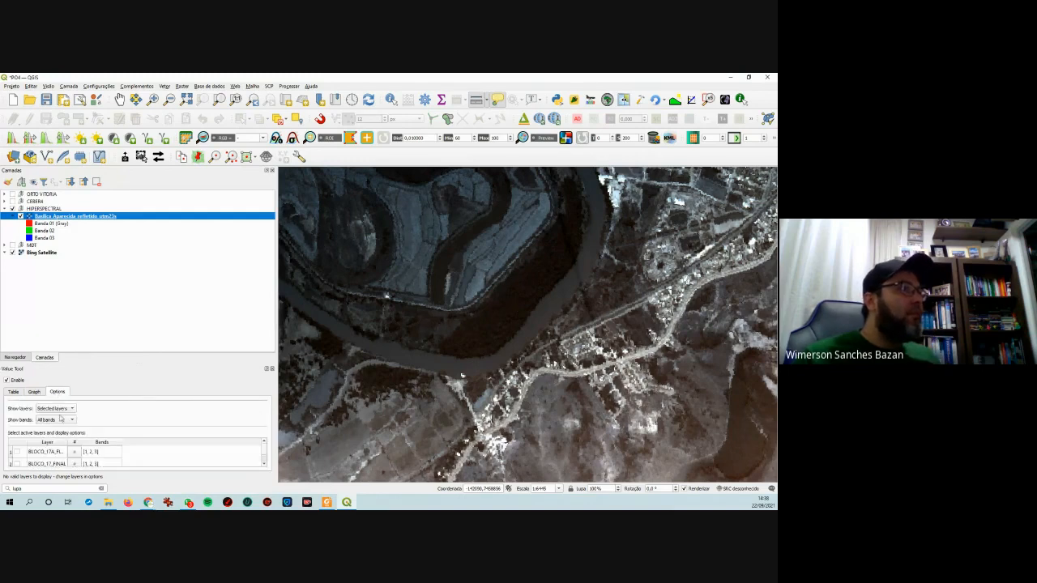
left_click(53, 409)
left_click(50, 395)
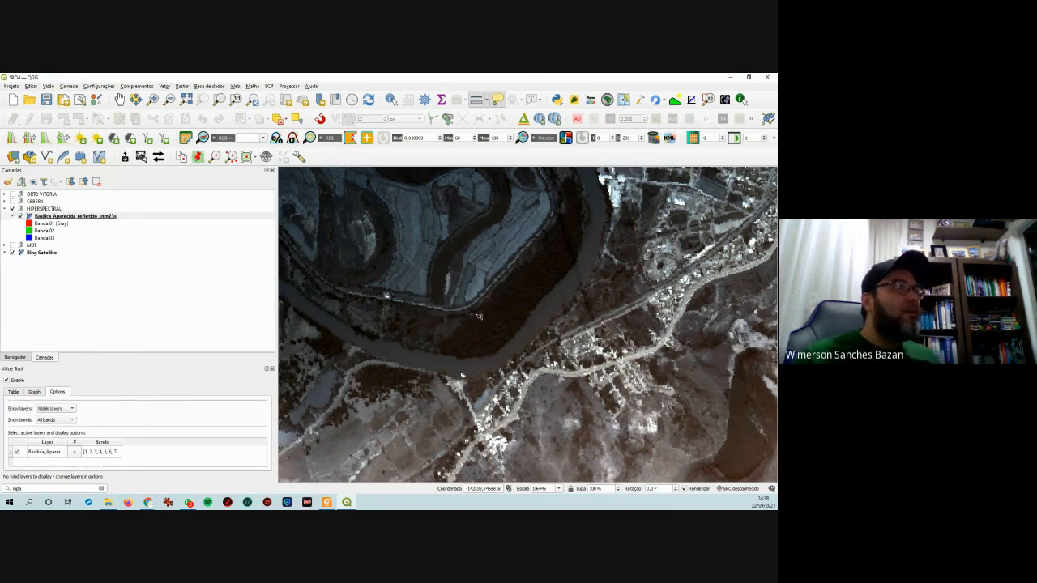
left_click(34, 393)
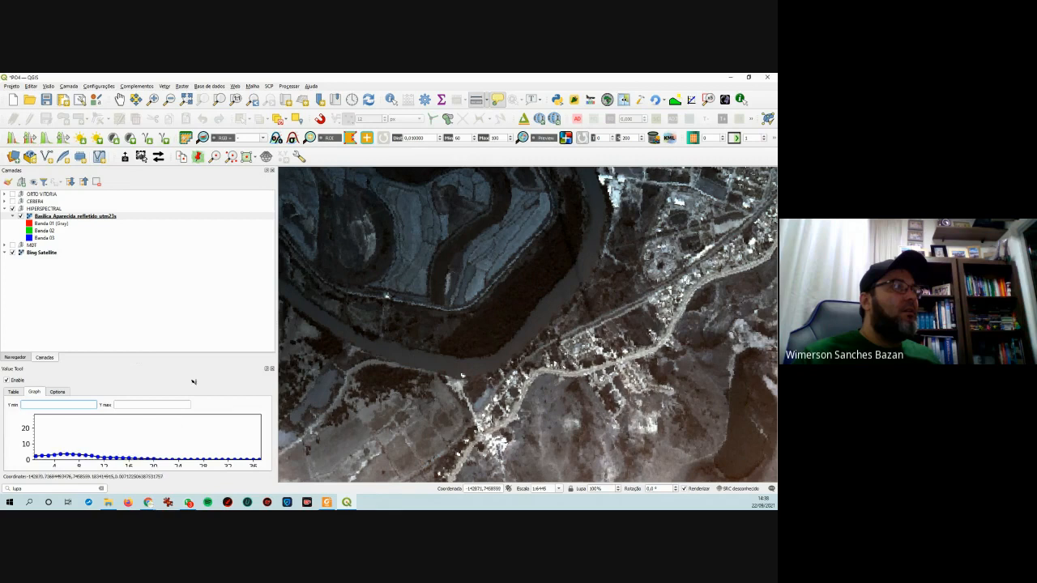
- Undock and enlarge the Value Tool window, examine the band graph around the river bend, and close the window
left_click(265, 370)
left_click_drag(263, 373, 461, 132)
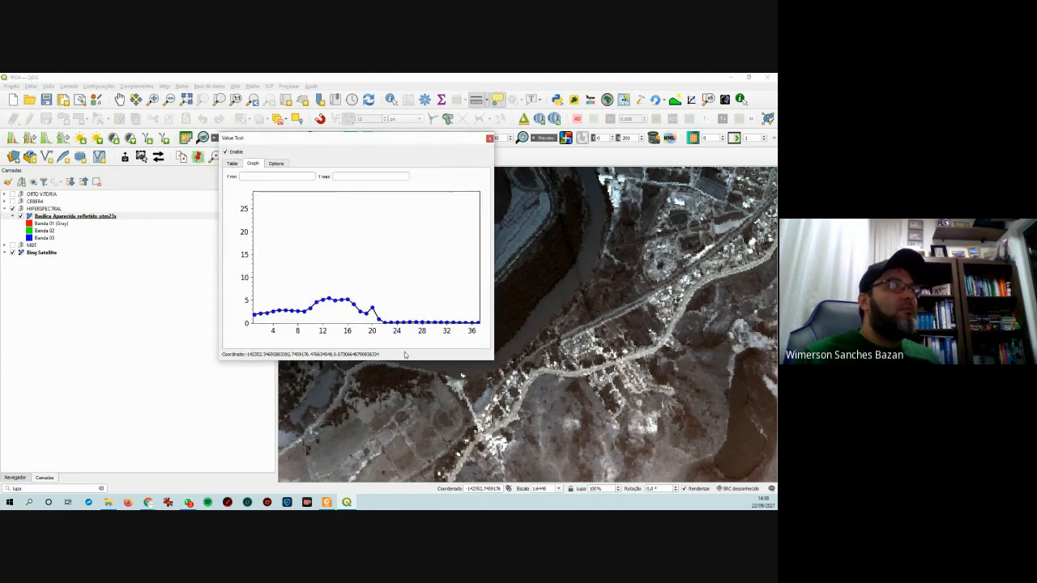
left_click_drag(399, 360, 398, 385)
left_click_drag(330, 141, 442, 248)
left_click_drag(579, 304, 589, 337)
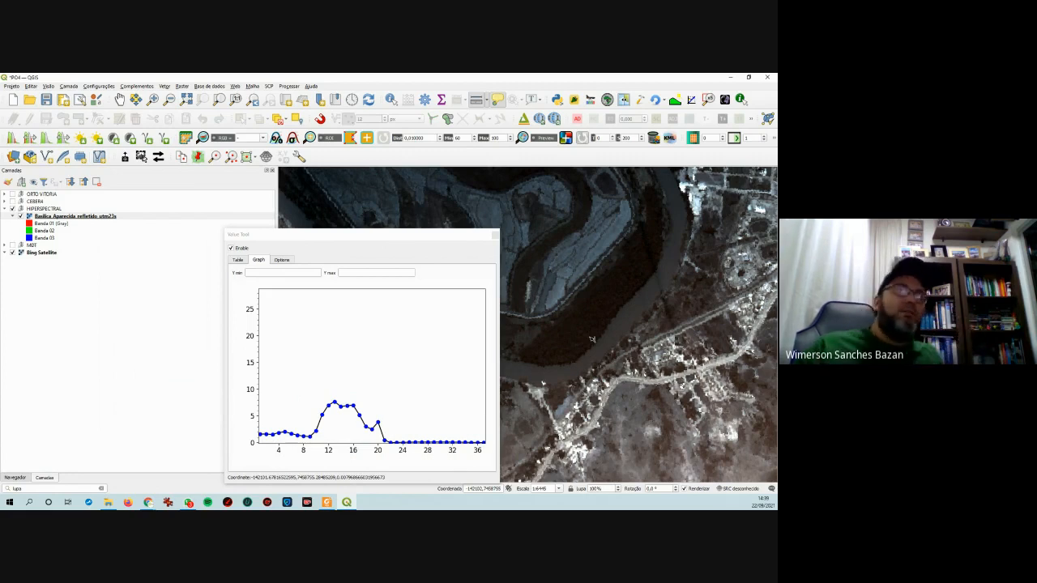
left_click(495, 237)
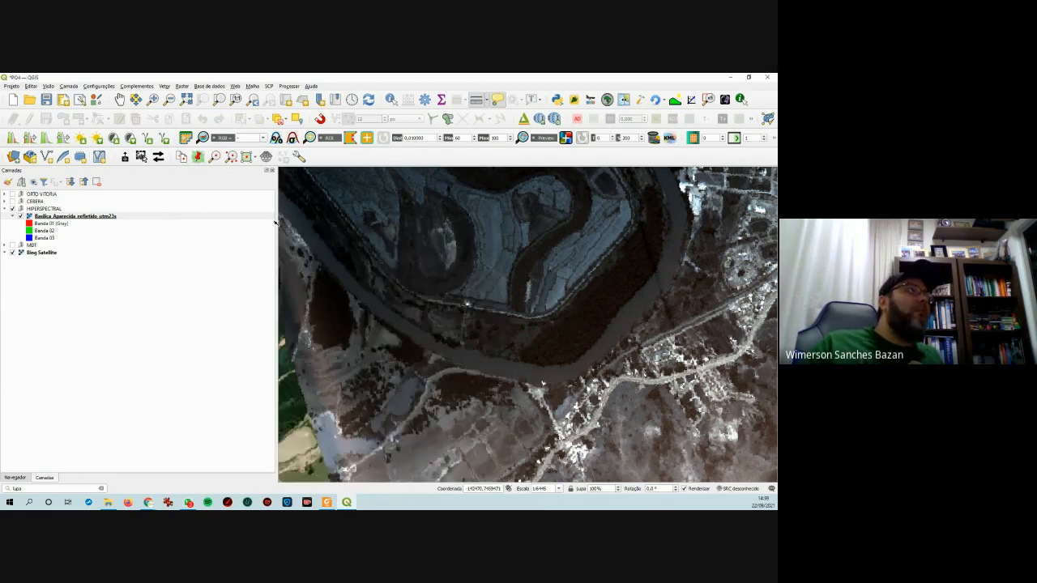
- Set the Basilica_Aparecida layer's multiband colour composition to Banda 15 for red, Banda 08 for green and Banda 06 for blue
right_click(83, 219)
left_click(117, 375)
left_click(293, 177)
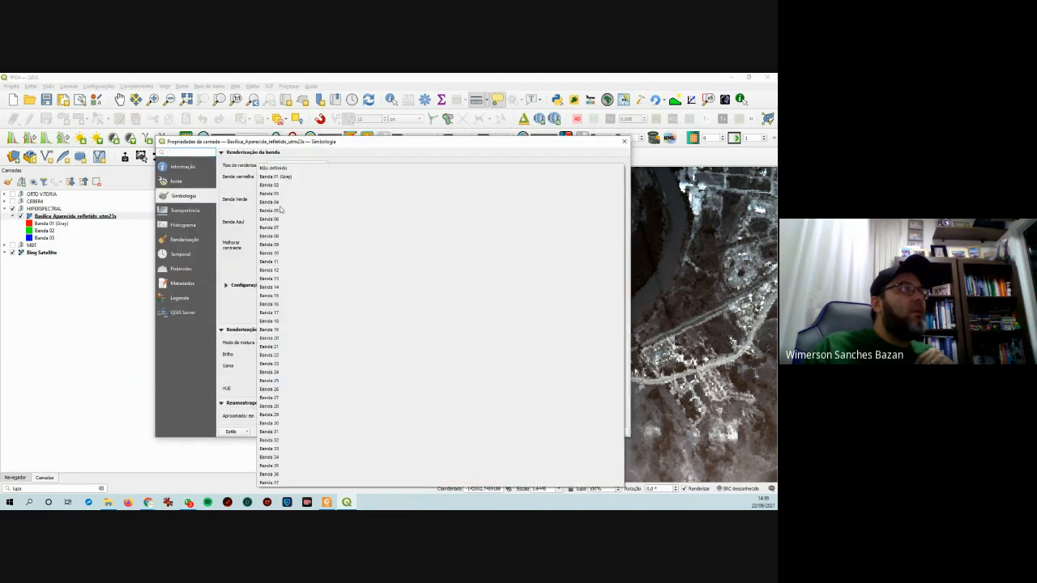
left_click(279, 298)
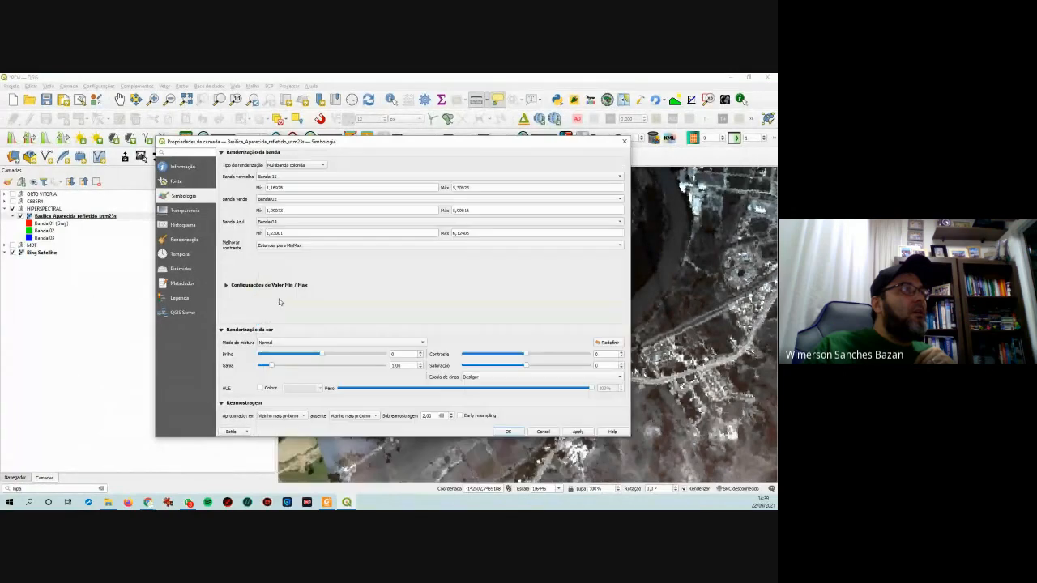
left_click(284, 200)
left_click(283, 253)
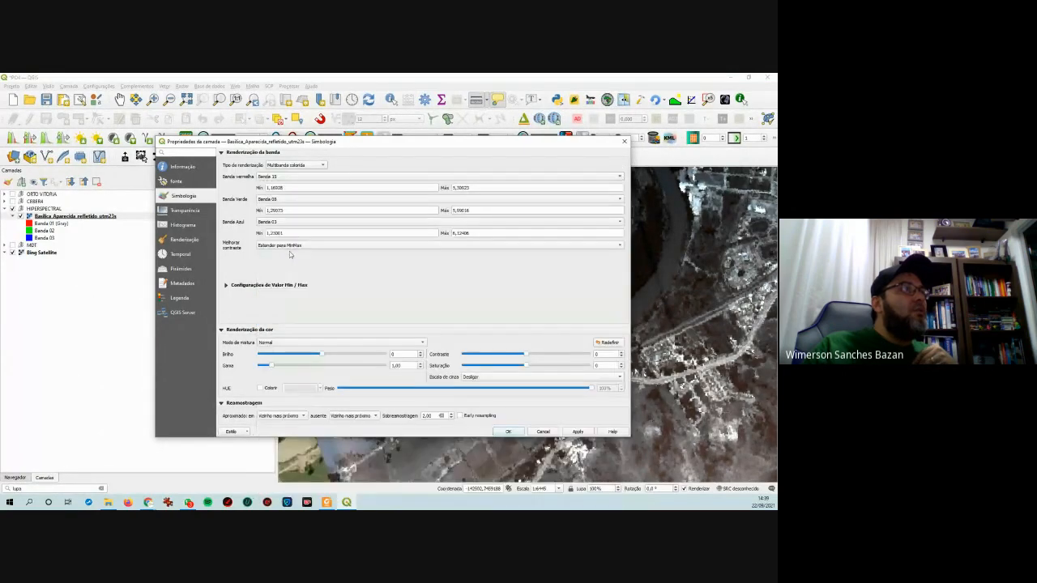
left_click(288, 226)
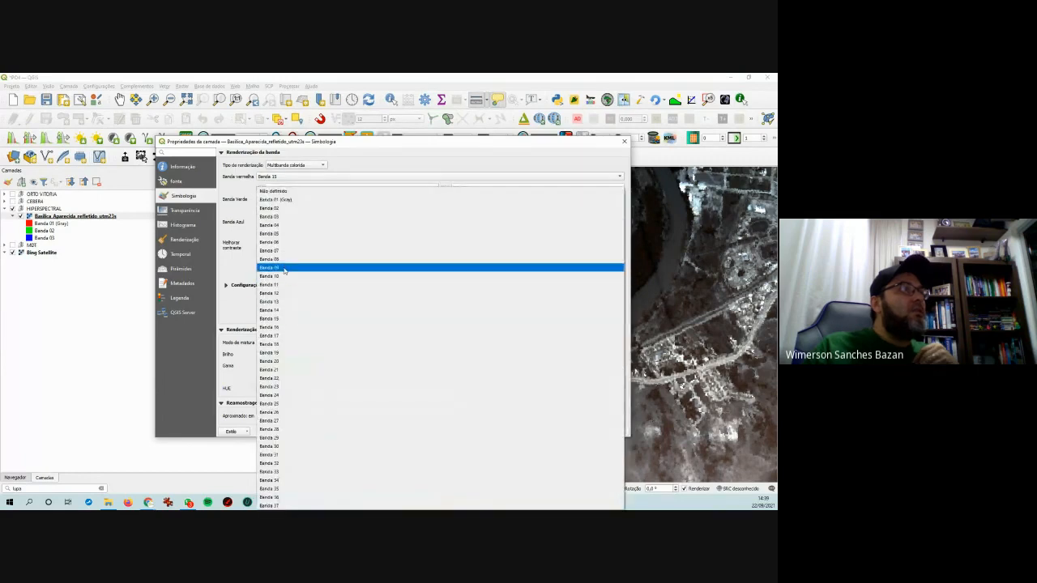
left_click(279, 234)
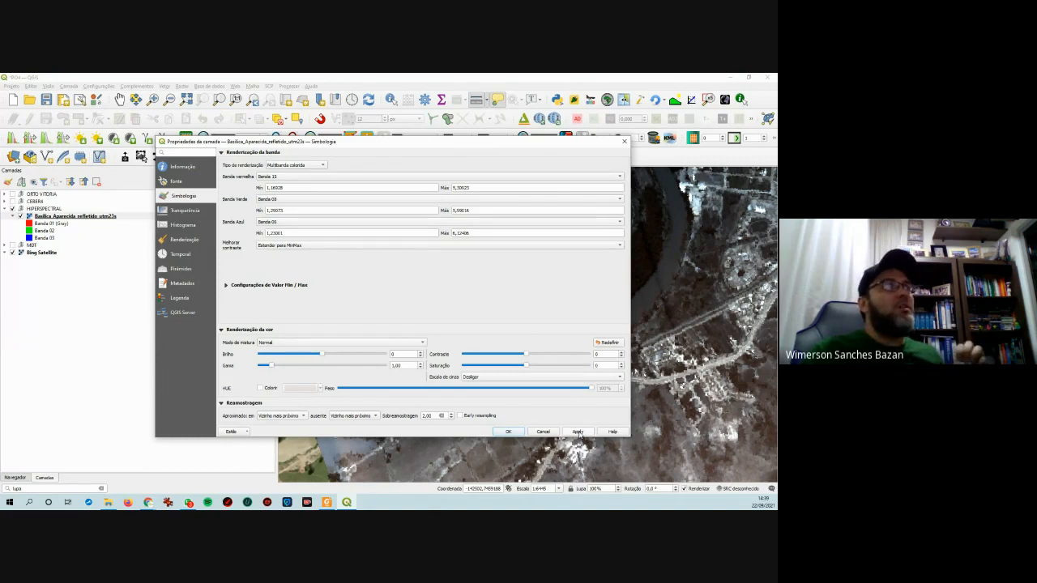
left_click(578, 432)
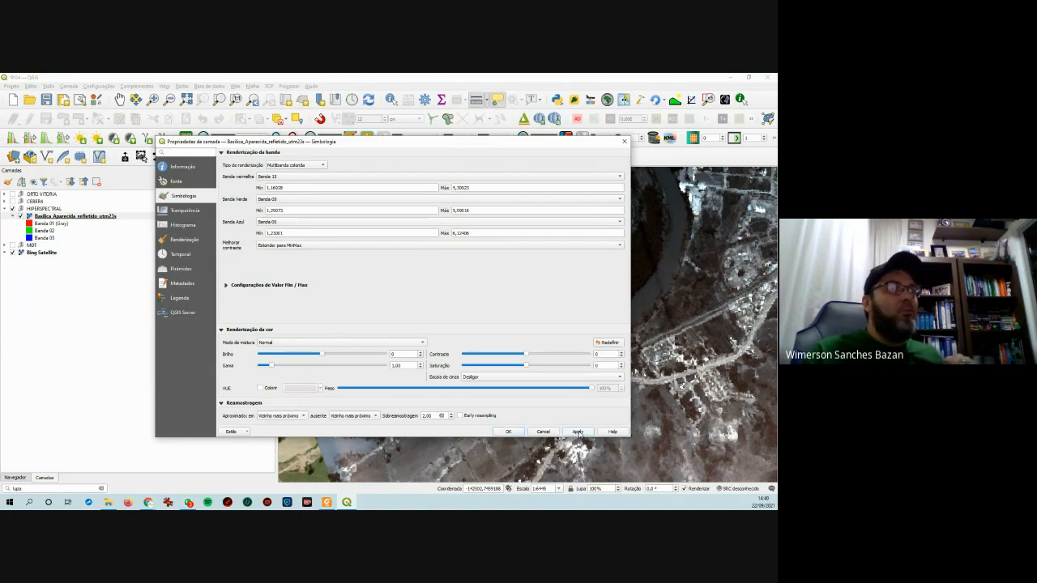
left_click(507, 431)
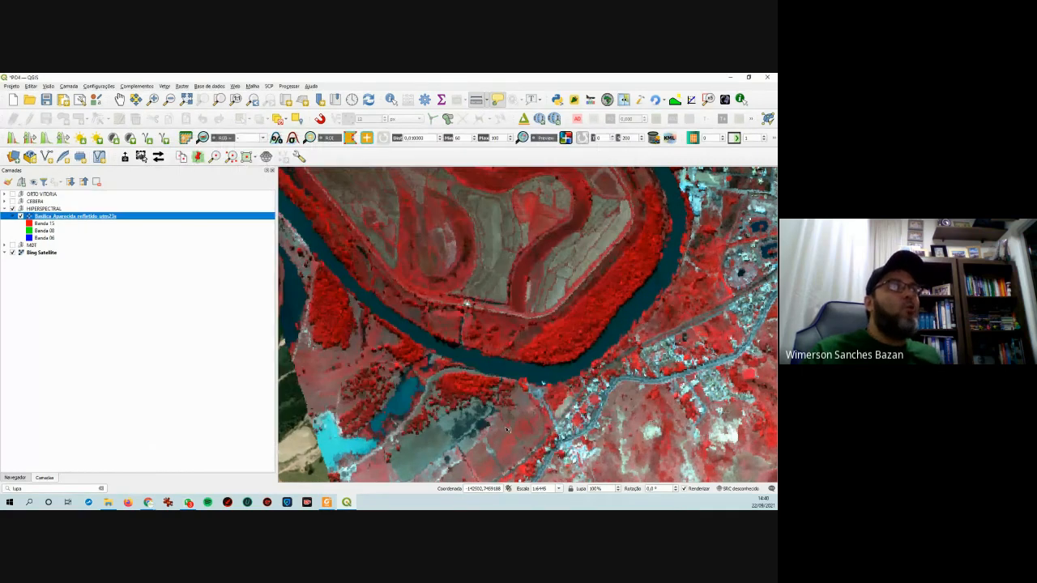
- Reopen the Value Tool beside the false-colour image and examine the band graph of the riverside vegetation
scroll(507, 429, "down", 1)
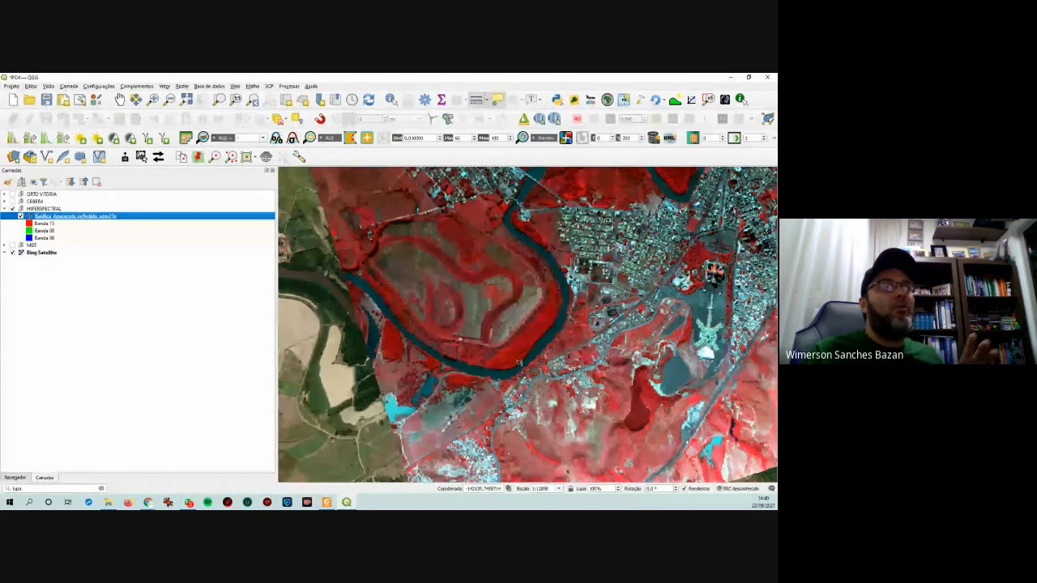
left_click_drag(548, 339, 464, 341)
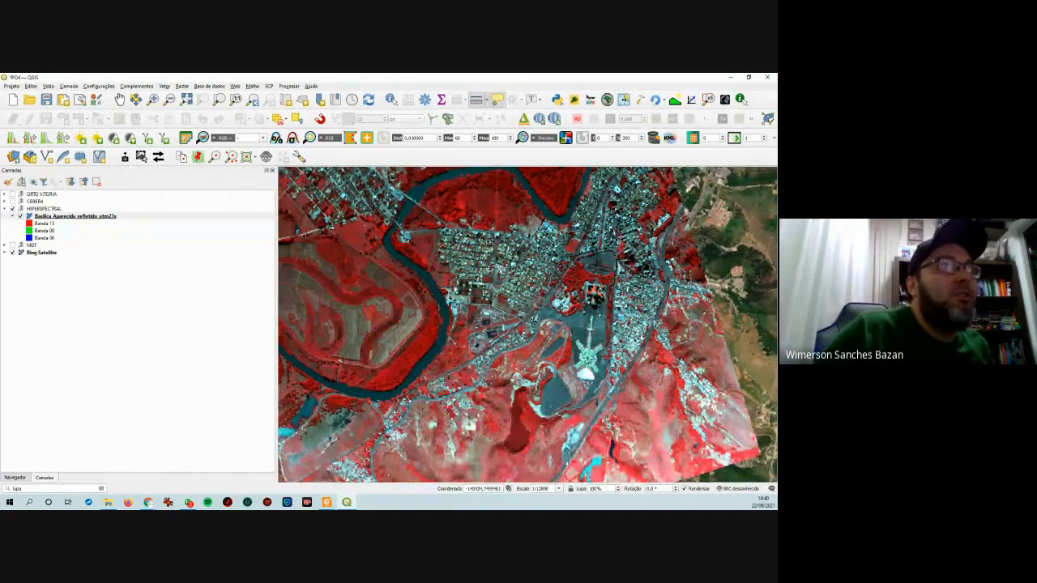
scroll(601, 293, "down", 1)
scroll(596, 313, "up", 1)
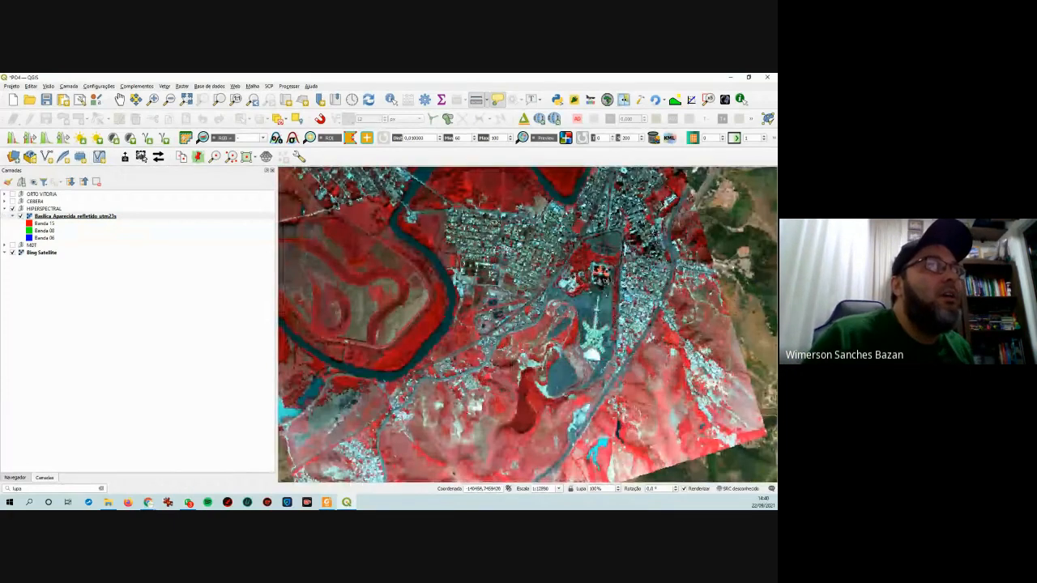
left_click_drag(600, 341, 686, 286)
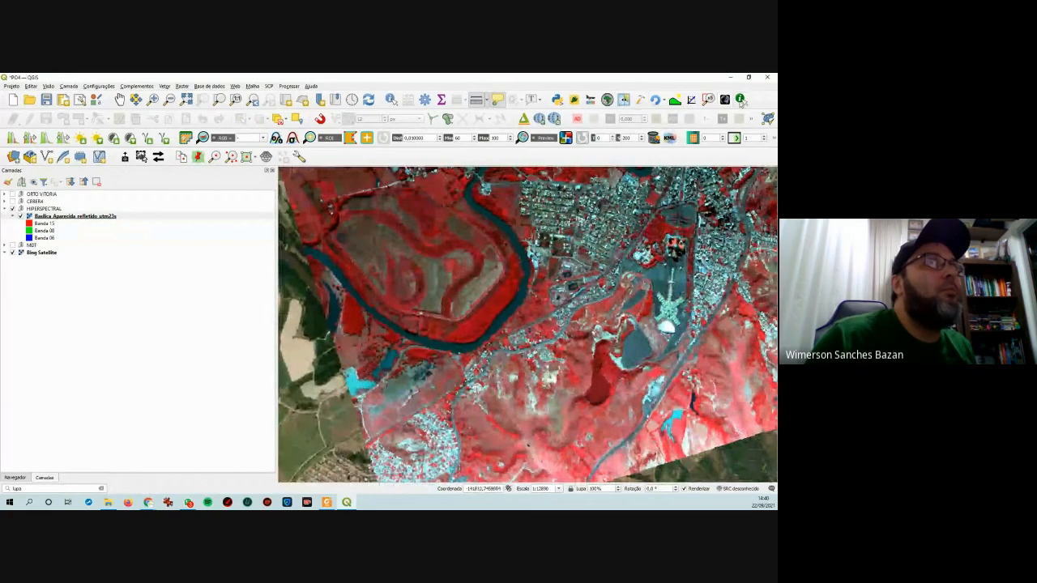
left_click(741, 98)
left_click_drag(405, 236, 245, 220)
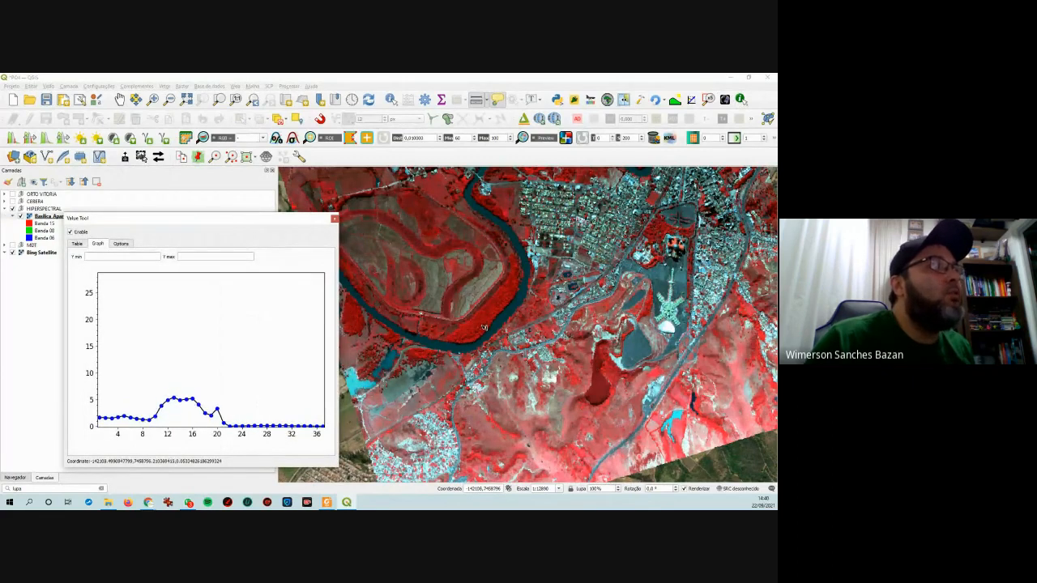
left_click(249, 211)
left_click_drag(258, 216, 258, 173)
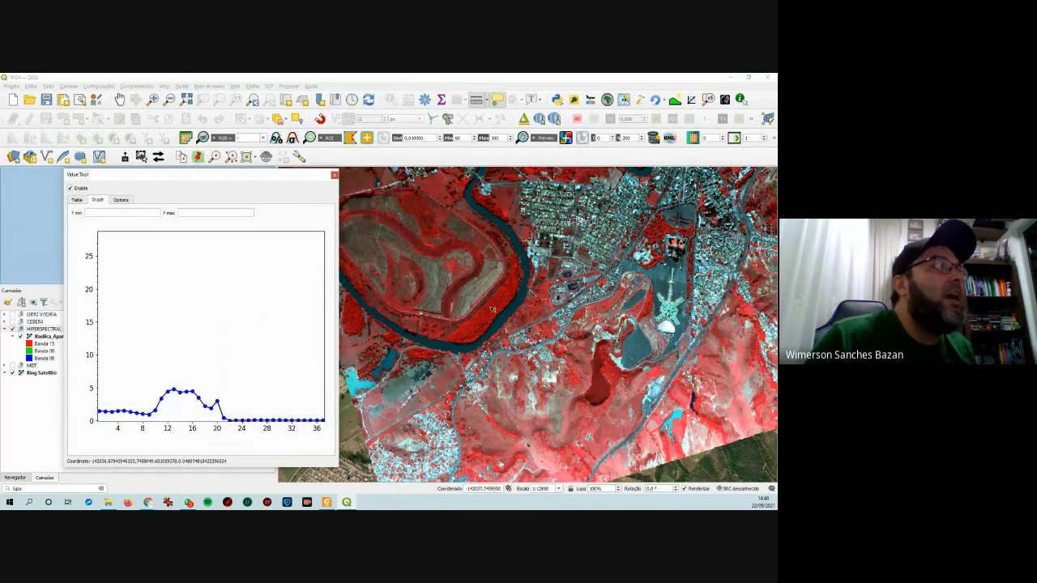
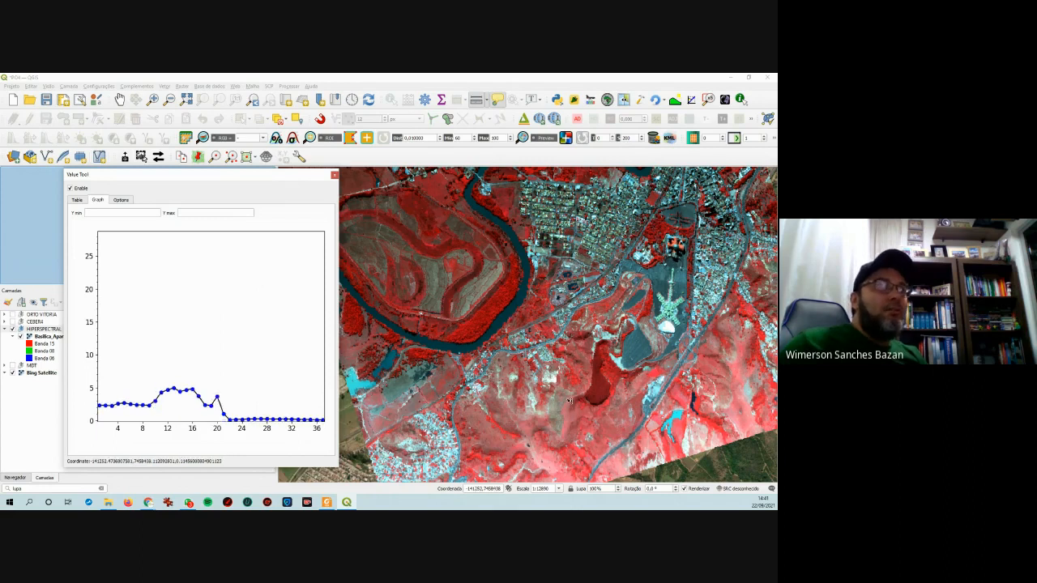
- Survey the false-colour image and its band graph from the northern river bends to the ponds near the southern edge
left_click_drag(587, 363, 597, 406)
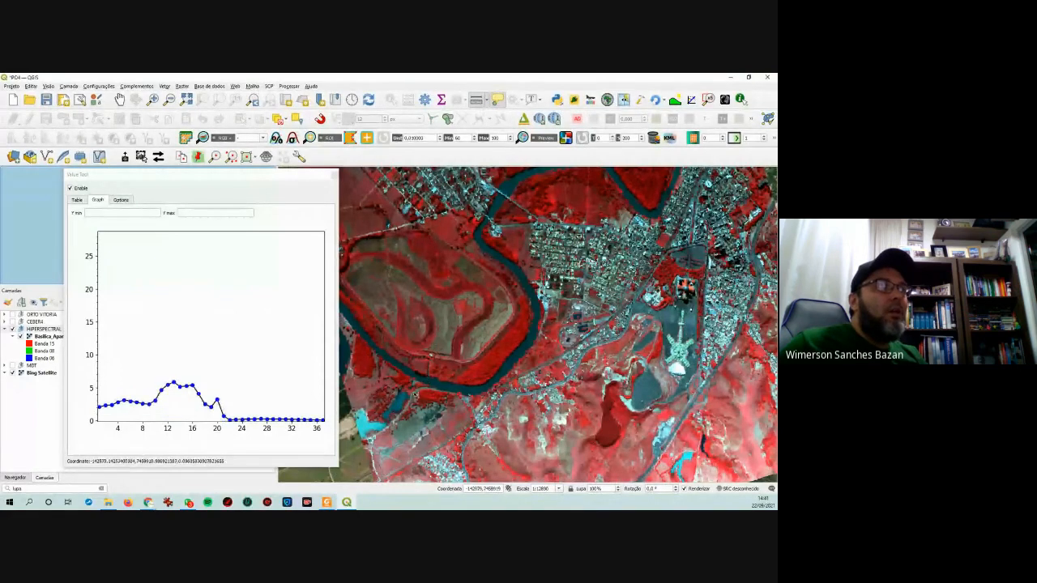
left_click_drag(474, 306, 517, 403)
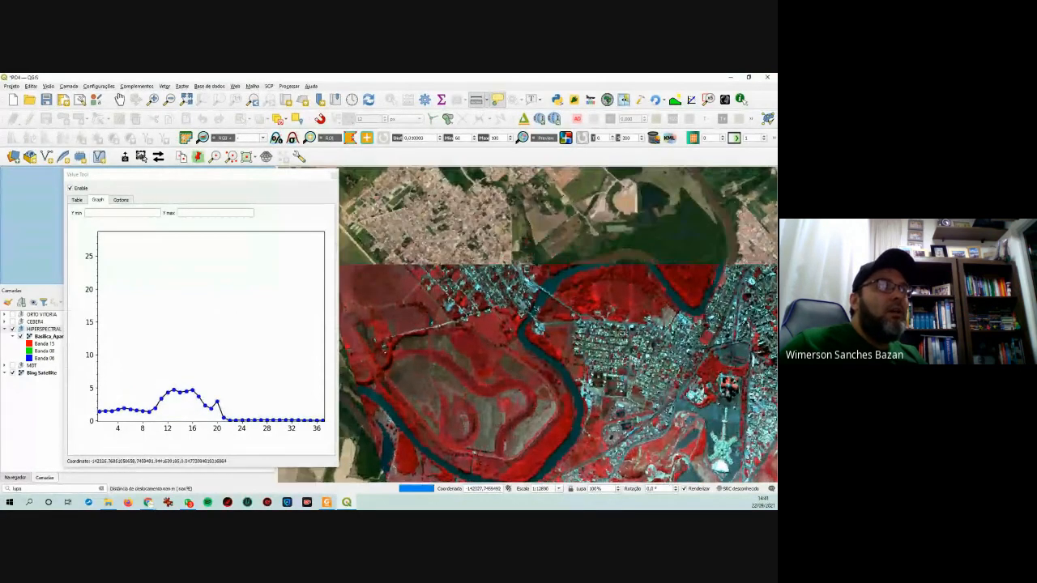
left_click_drag(541, 304, 534, 341)
left_click_drag(601, 289, 483, 273)
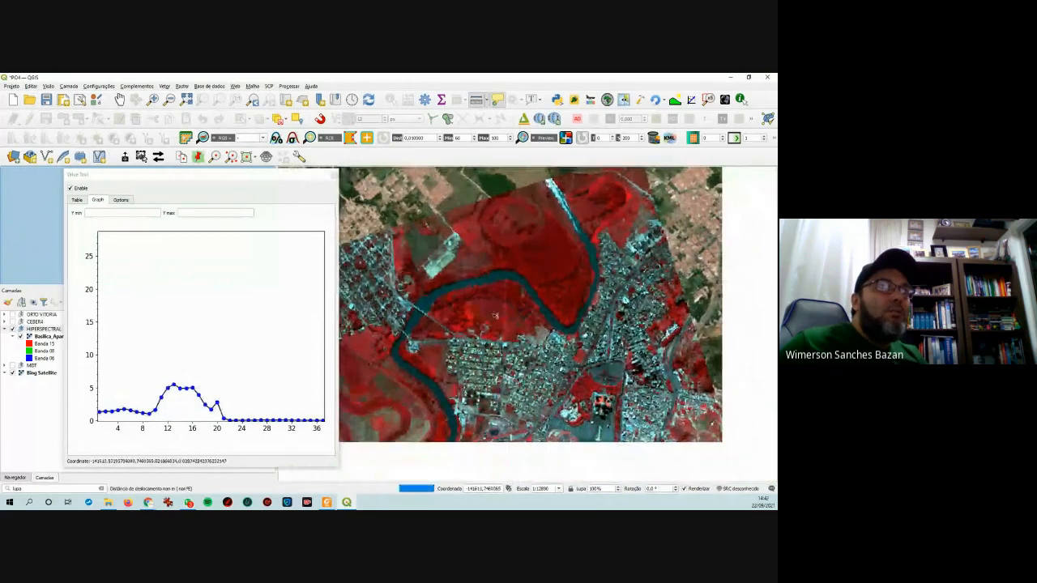
left_click_drag(645, 363, 648, 227)
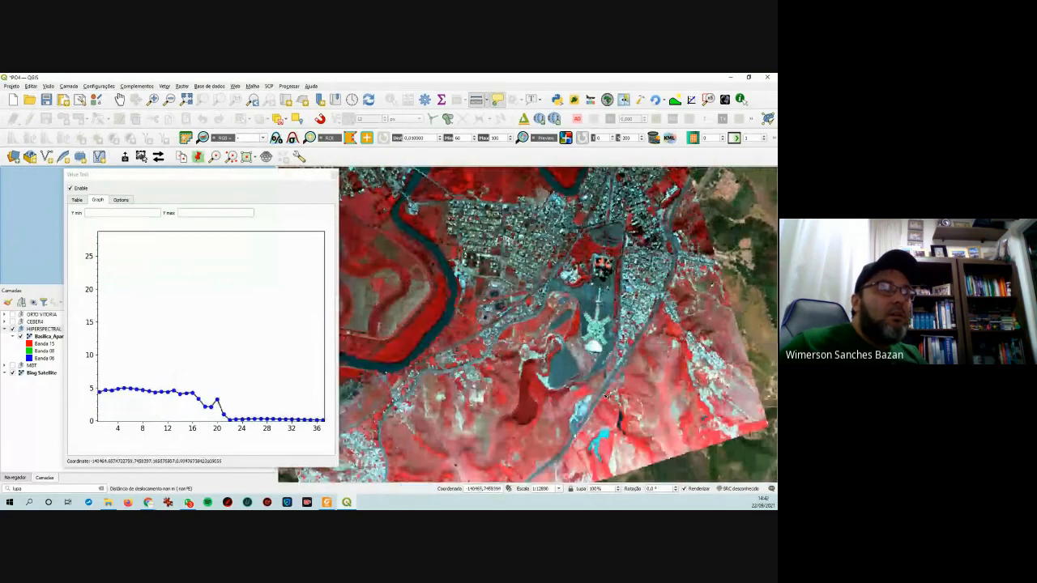
left_click_drag(608, 404, 611, 326)
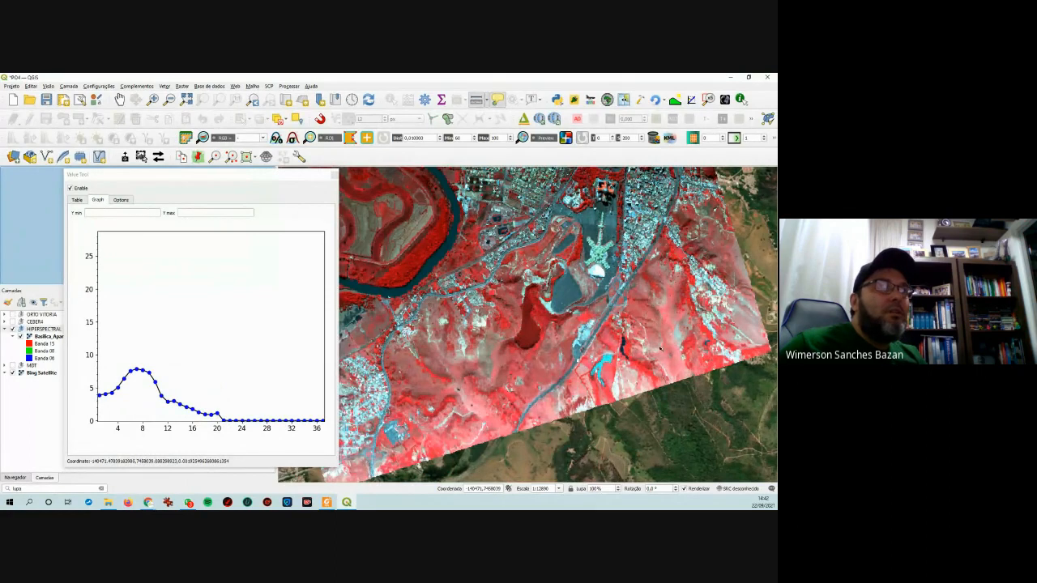
scroll(630, 357, "up", 1)
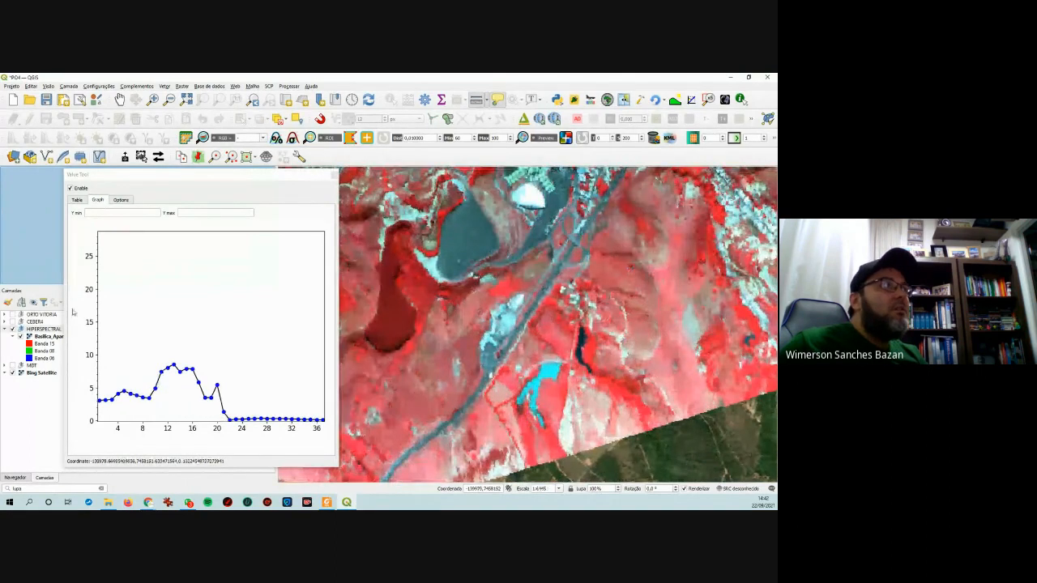
- Toggle the HIPERSPECTRAL group's visibility repeatedly to compare the false-colour image with the Bing Satellite imagery
left_click(13, 331)
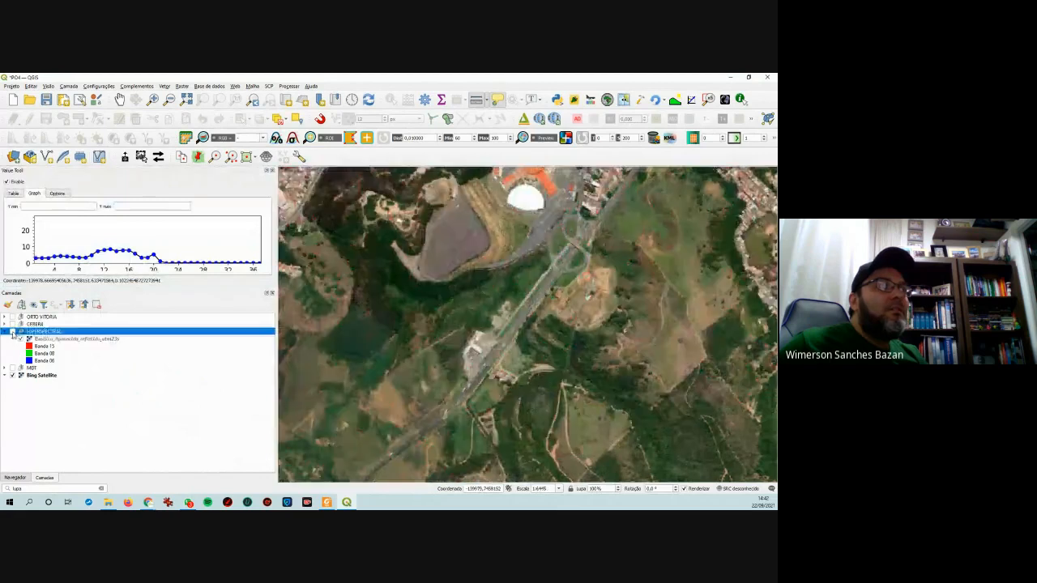
left_click(13, 332)
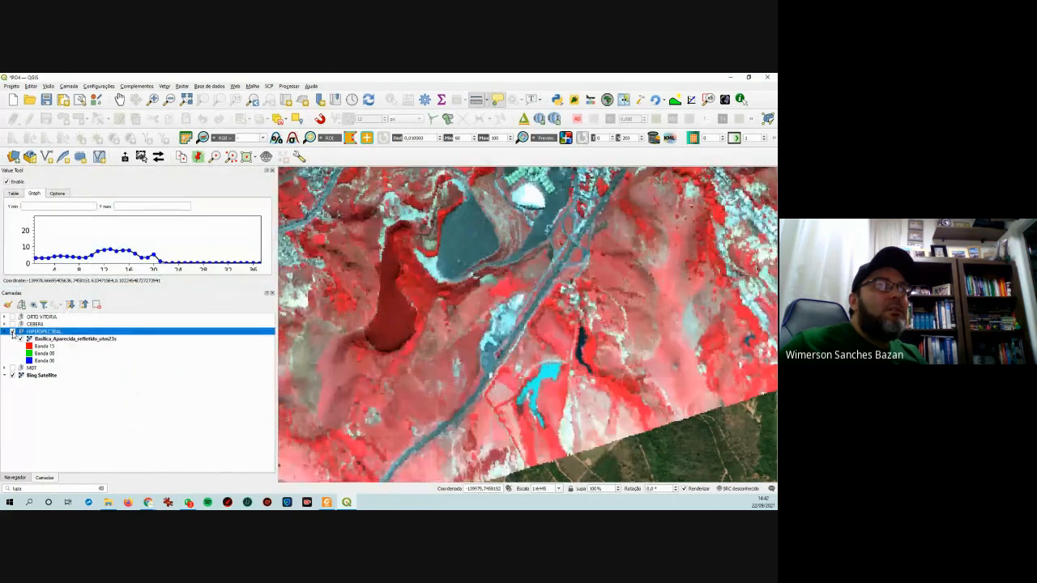
left_click(13, 332)
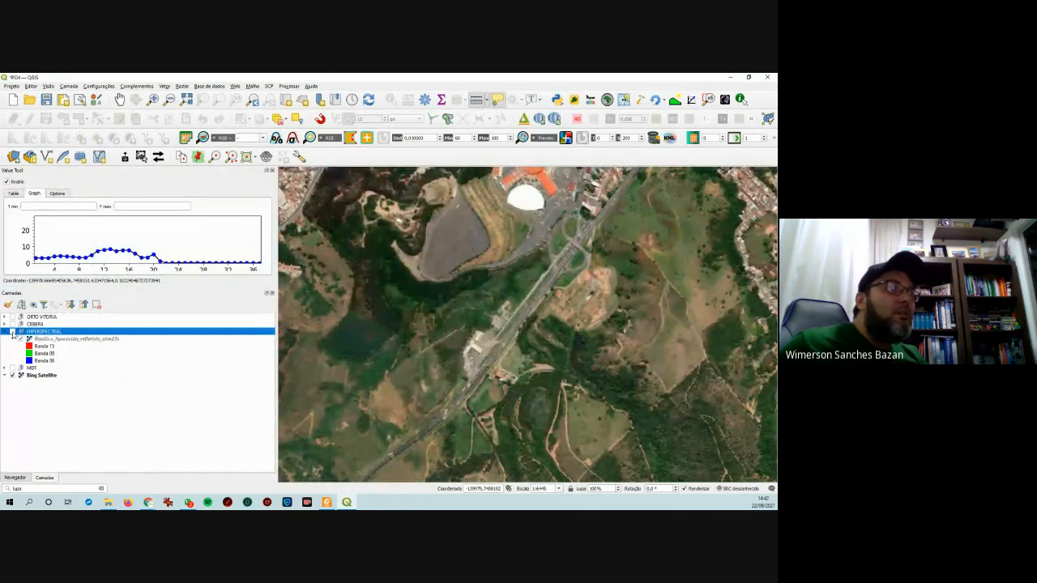
left_click(13, 333)
left_click(13, 332)
left_click(12, 333)
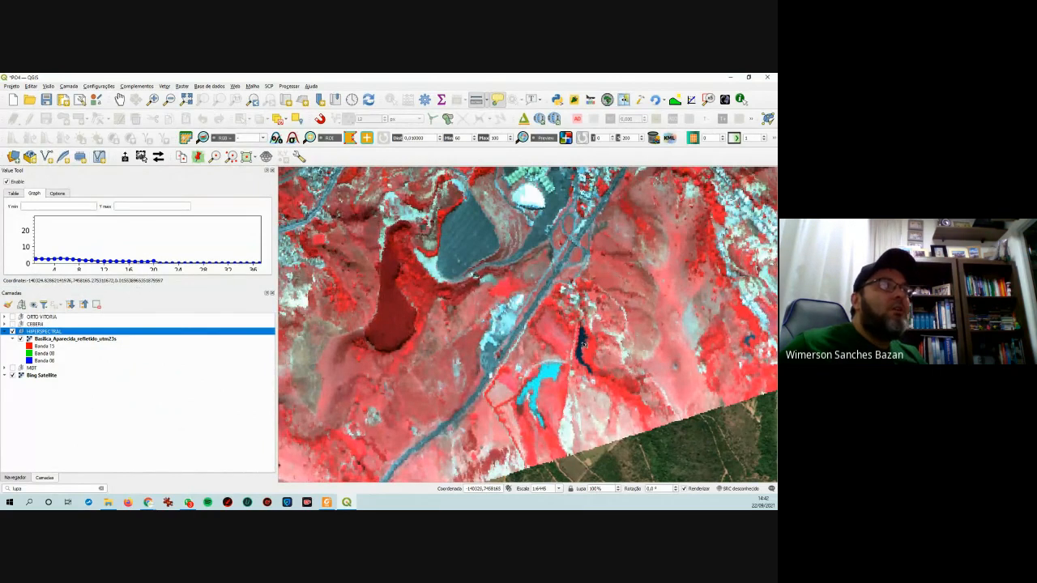
- Hide the HIPERSPECTRAL group, examine the narrow dark pond in the Bing Satellite imagery, and show the group again
left_click(13, 332)
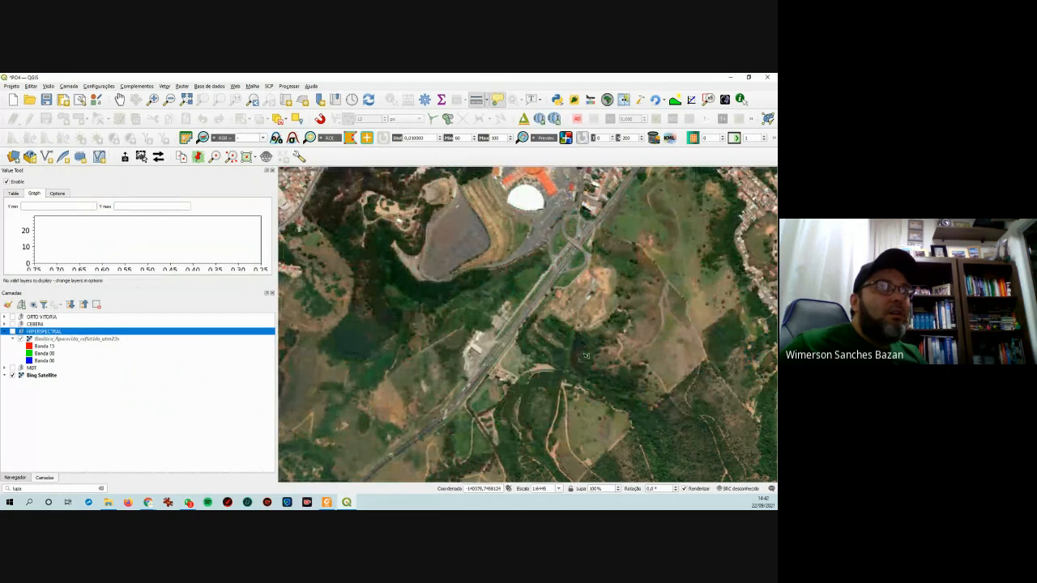
scroll(571, 379, "up", 2)
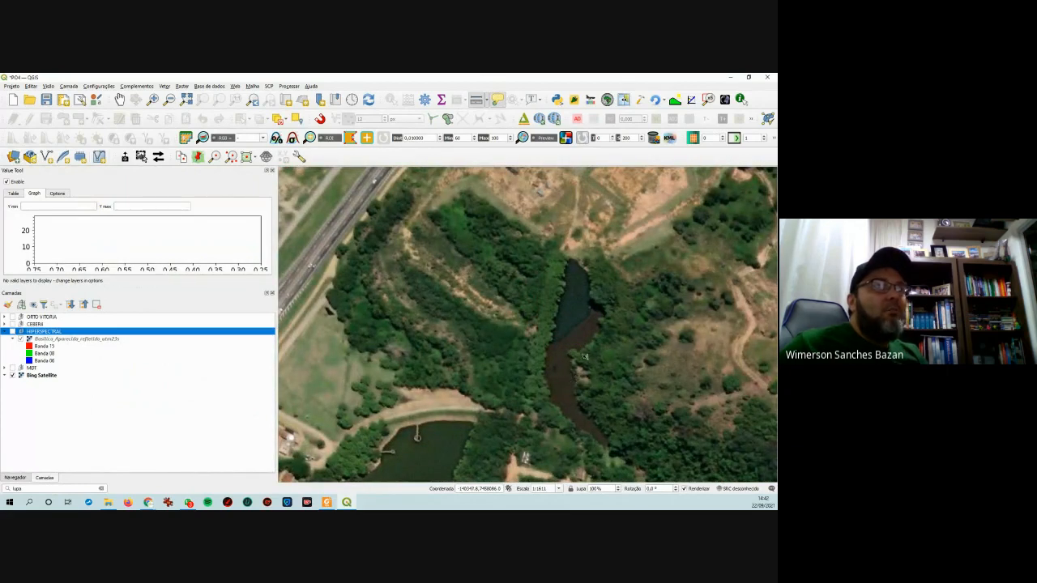
scroll(589, 306, "up", 1)
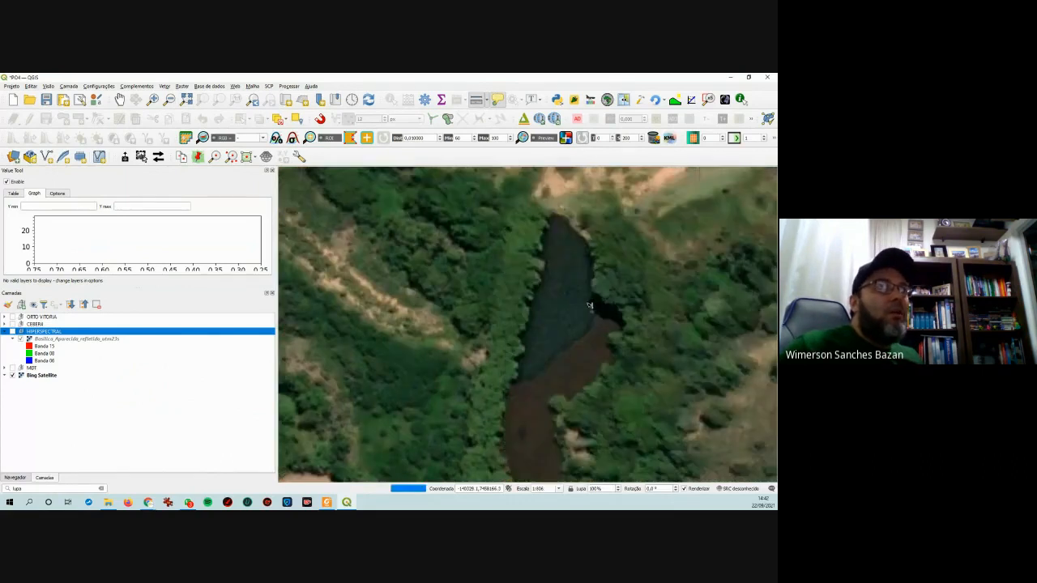
scroll(573, 354, "down", 1)
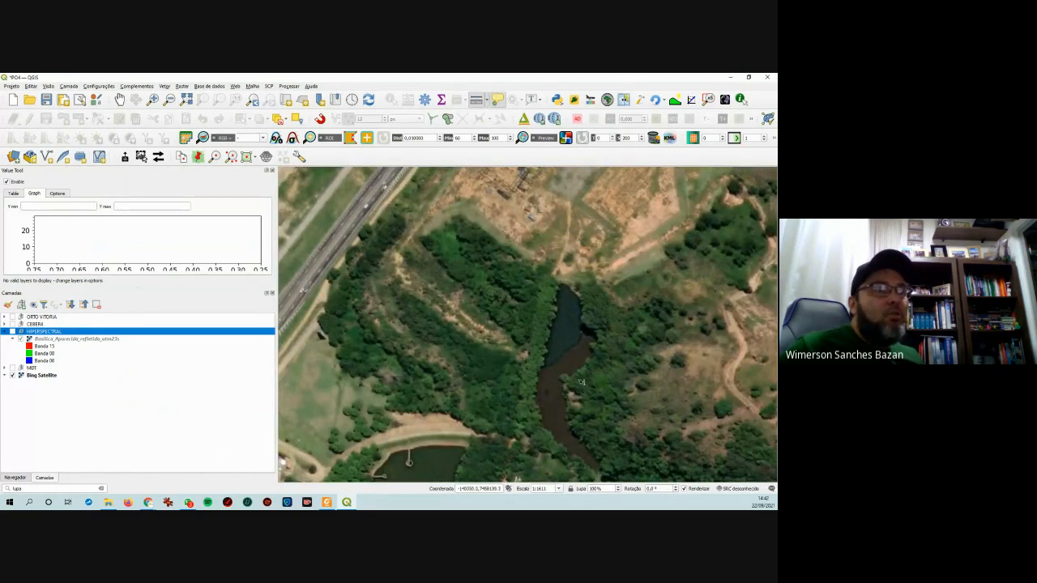
scroll(576, 349, "up", 1)
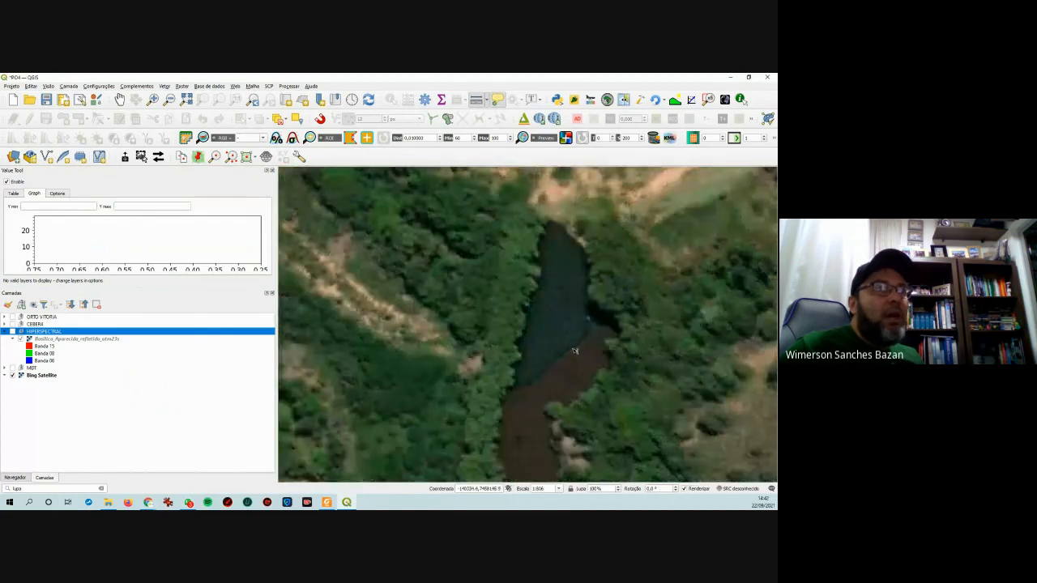
scroll(574, 351, "down", 1)
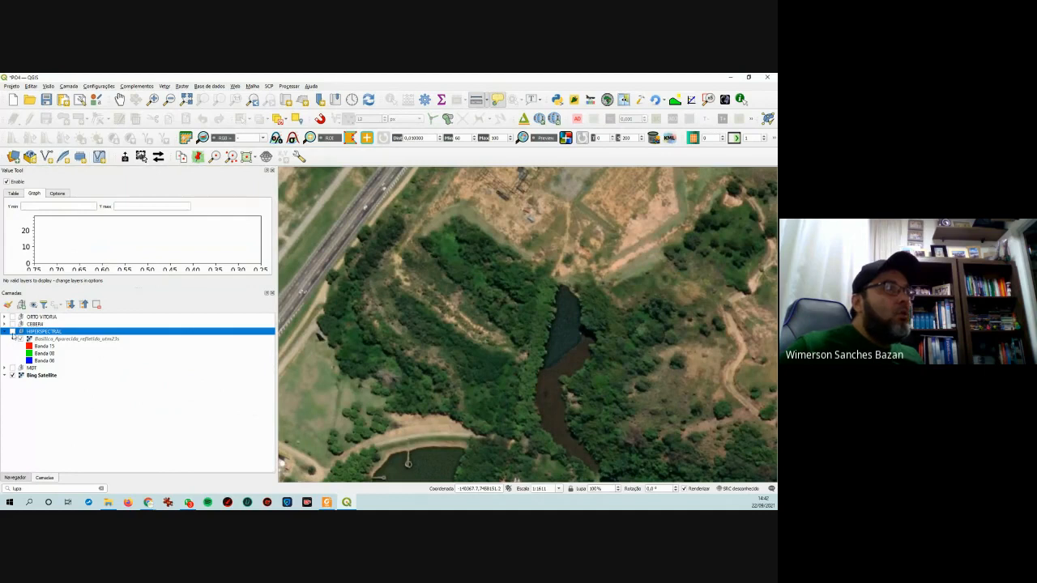
left_click(20, 338)
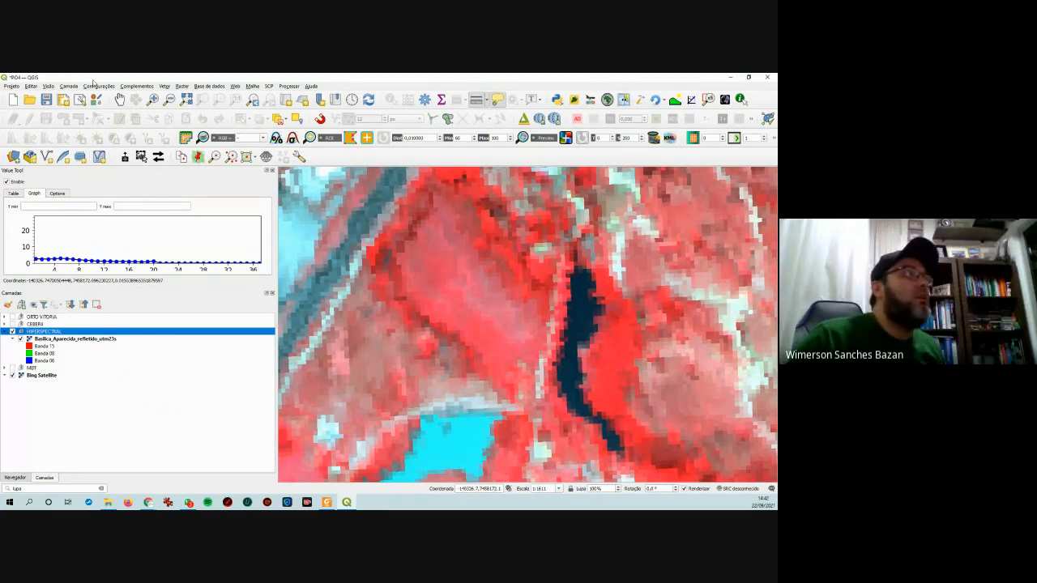
- Dock the Value Tool above the map and compare the pond area with the satellite imagery by hiding and reshowing HIPERSPECTRAL
left_click_drag(203, 177, 405, 177)
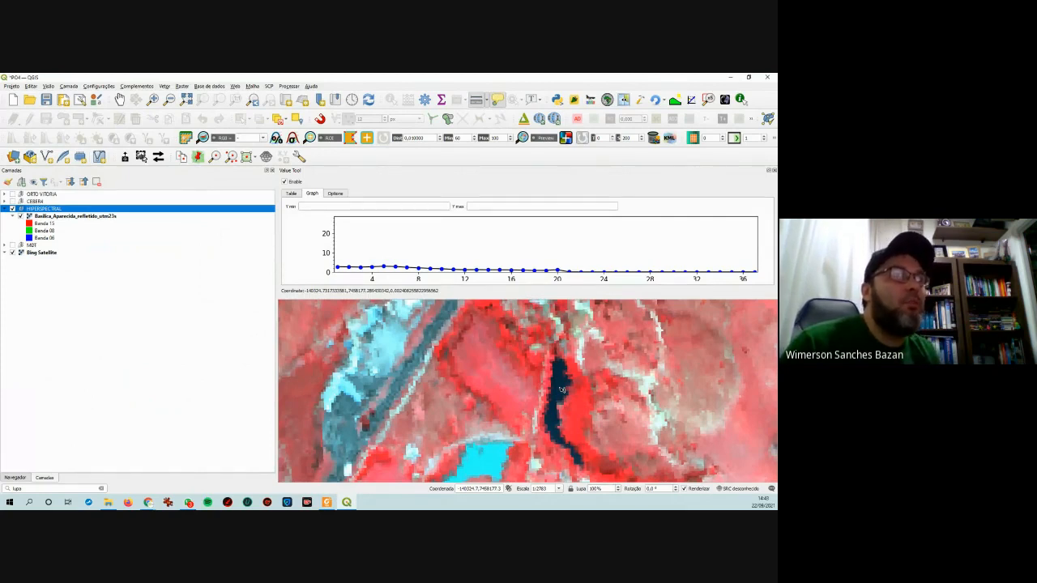
scroll(562, 390, "down", 2)
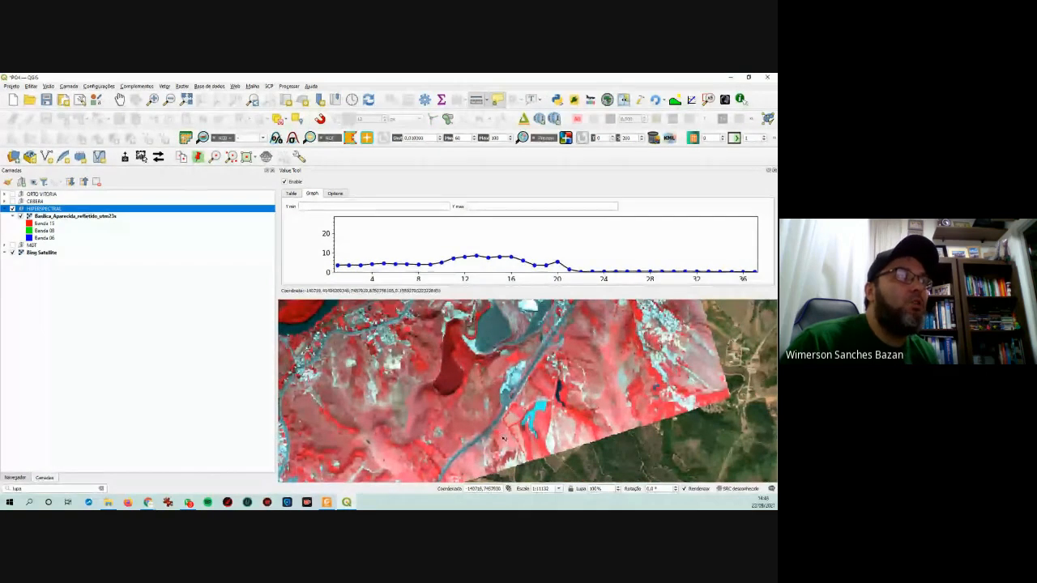
scroll(584, 393, "up", 1)
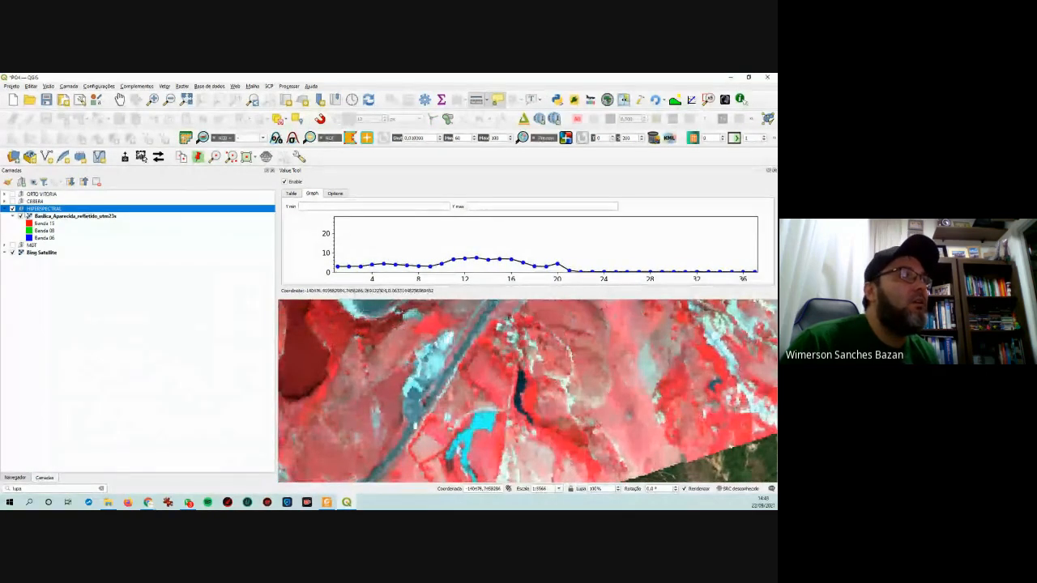
left_click(13, 209)
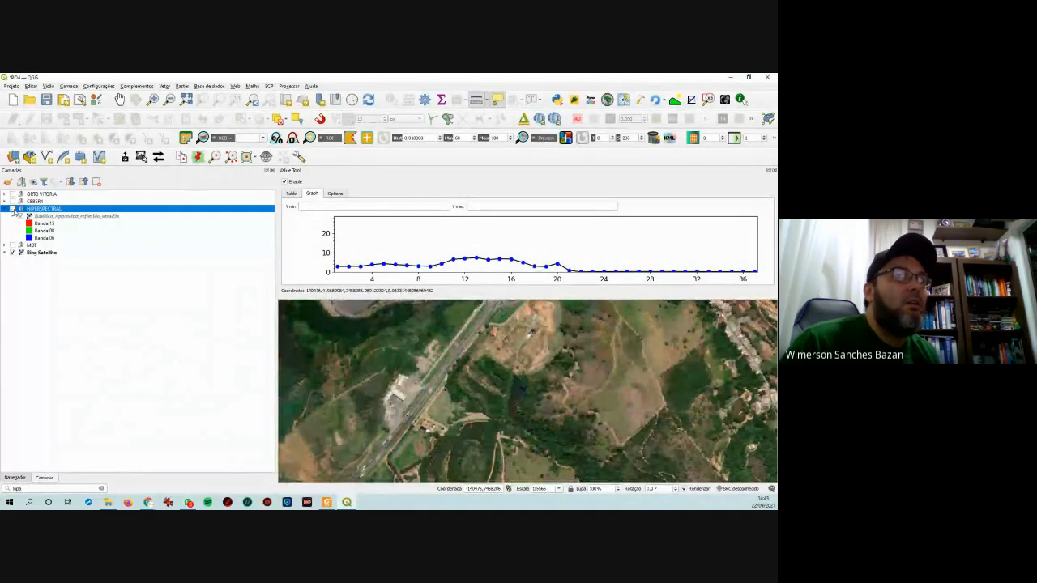
left_click(13, 209)
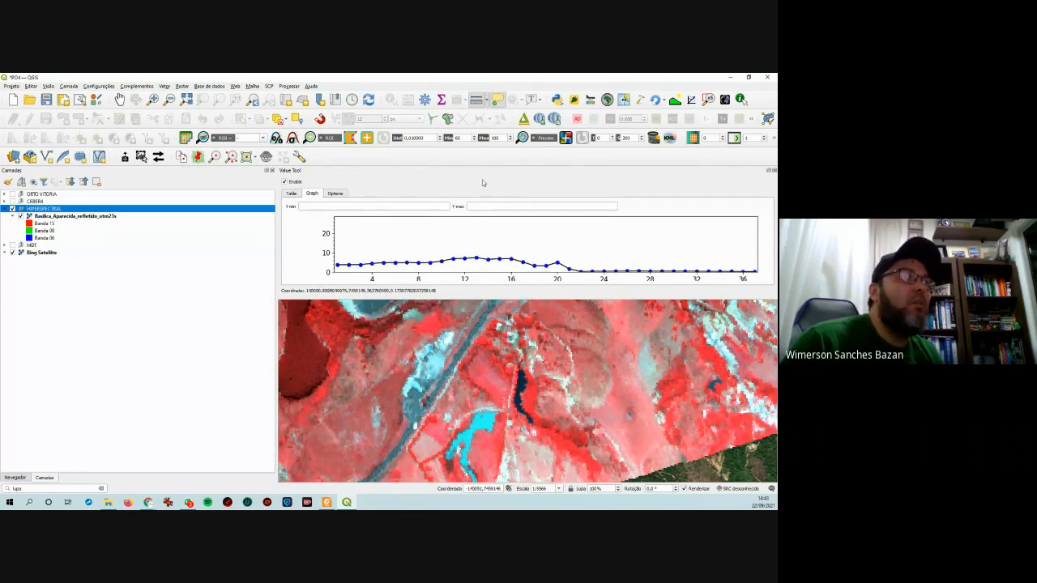
- Stack the Value Tool with the Navegador and Camadas panels and undock it as a floating window over the map
left_click_drag(451, 175, 318, 289)
left_click_drag(144, 340, 340, 337)
left_click_drag(458, 265, 276, 236)
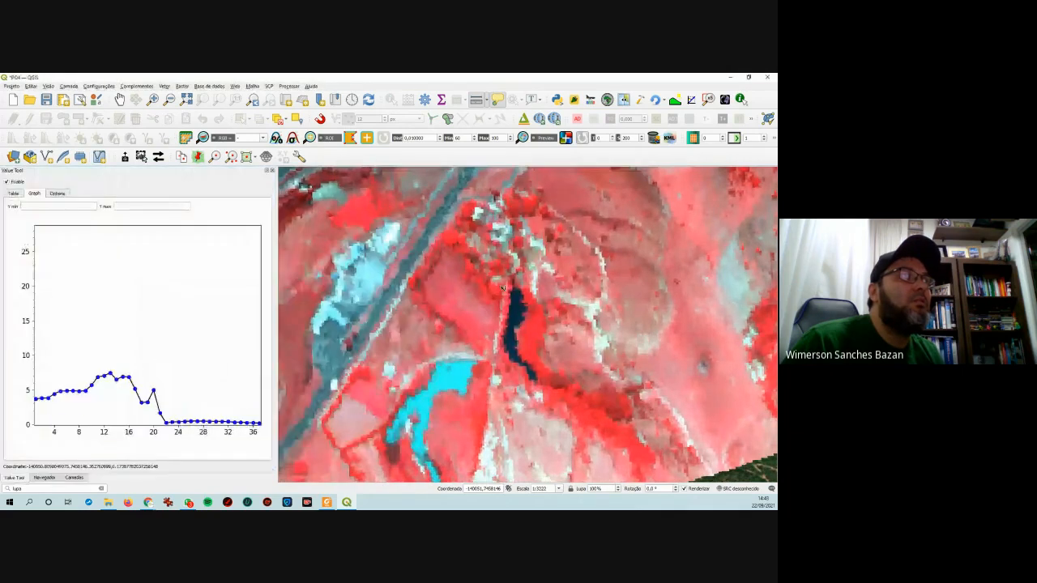
left_click_drag(183, 172, 288, 201)
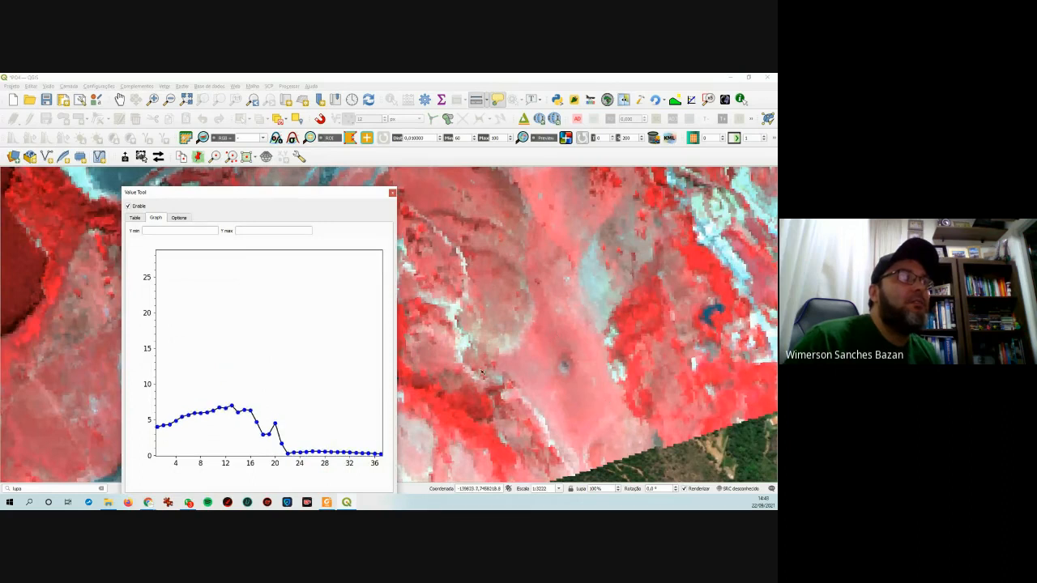
- Examine the band graph around the dark pond and the dark red lake, and check the table of band values
left_click_drag(508, 350, 578, 338)
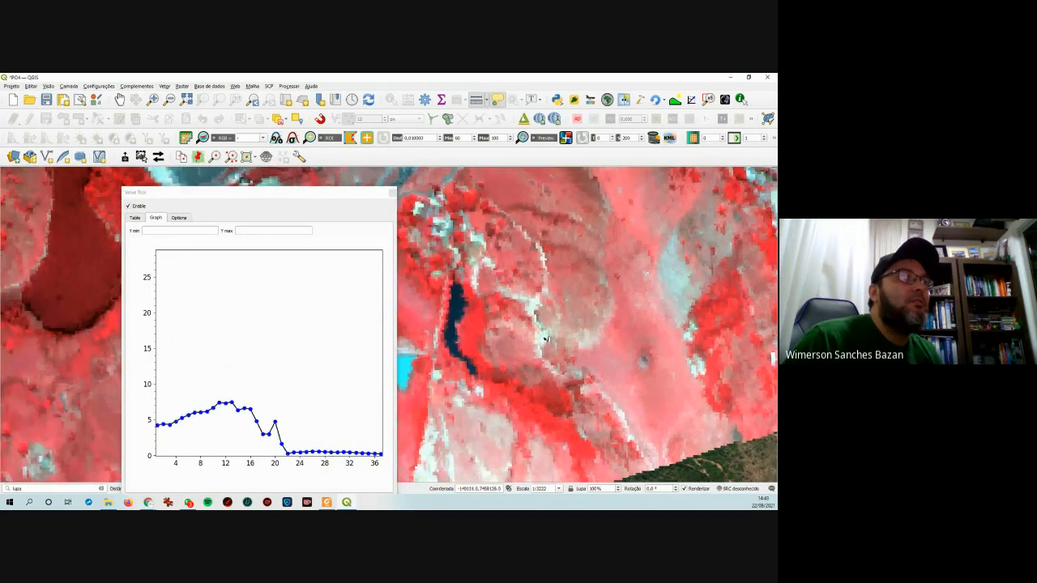
scroll(613, 361, "down", 1)
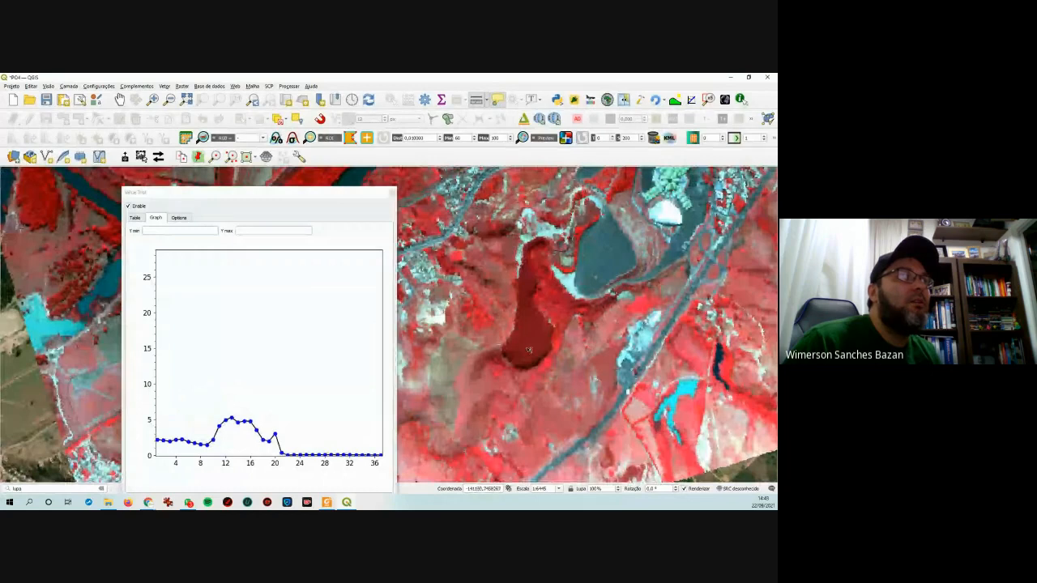
left_click_drag(521, 337, 532, 349)
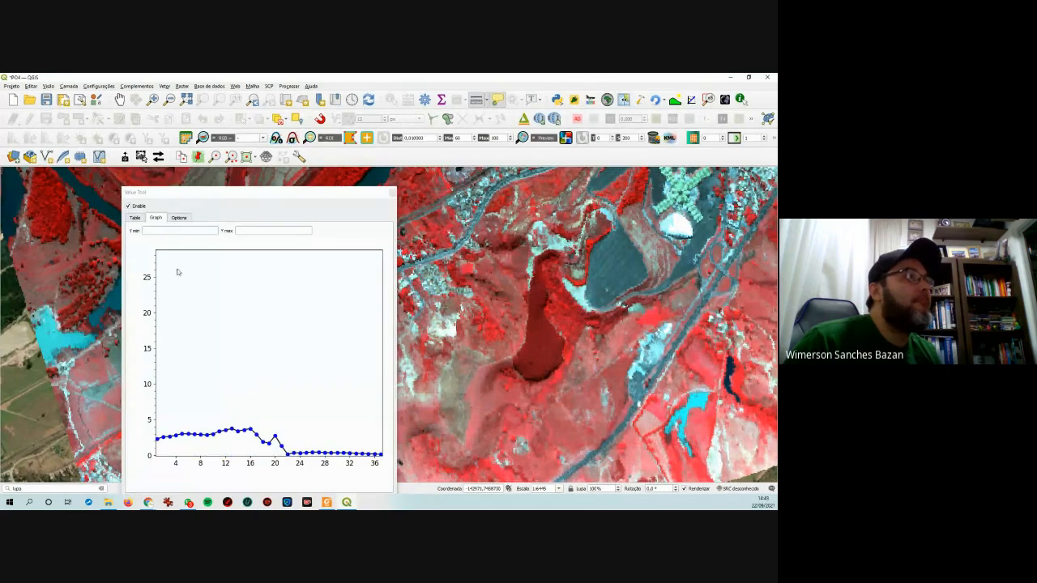
left_click(134, 217)
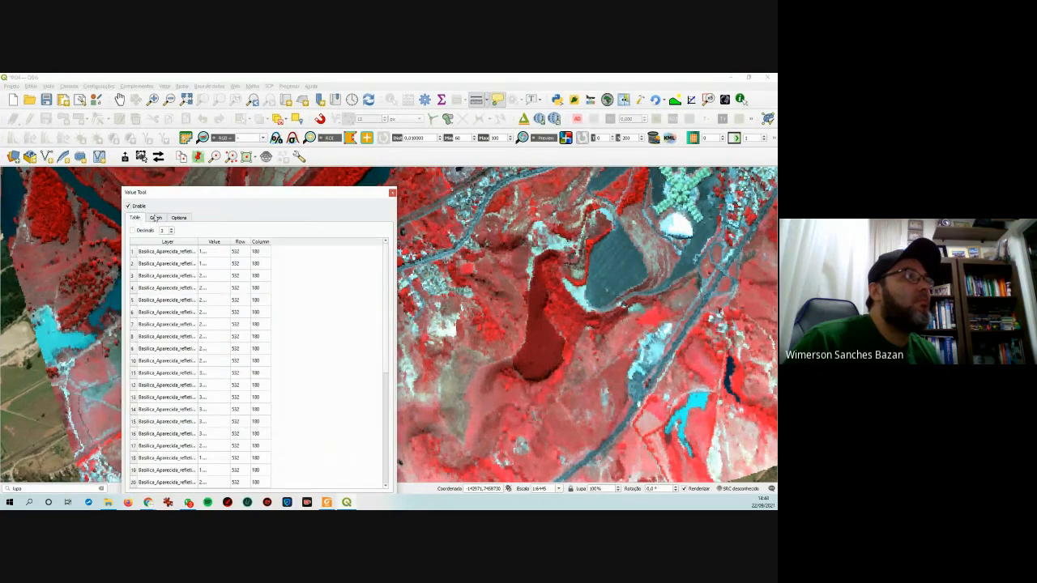
left_click(155, 217)
- Examine the band graph from the basilica's surroundings westward to the fields and vegetation along the river bend
left_click_drag(614, 269, 604, 331)
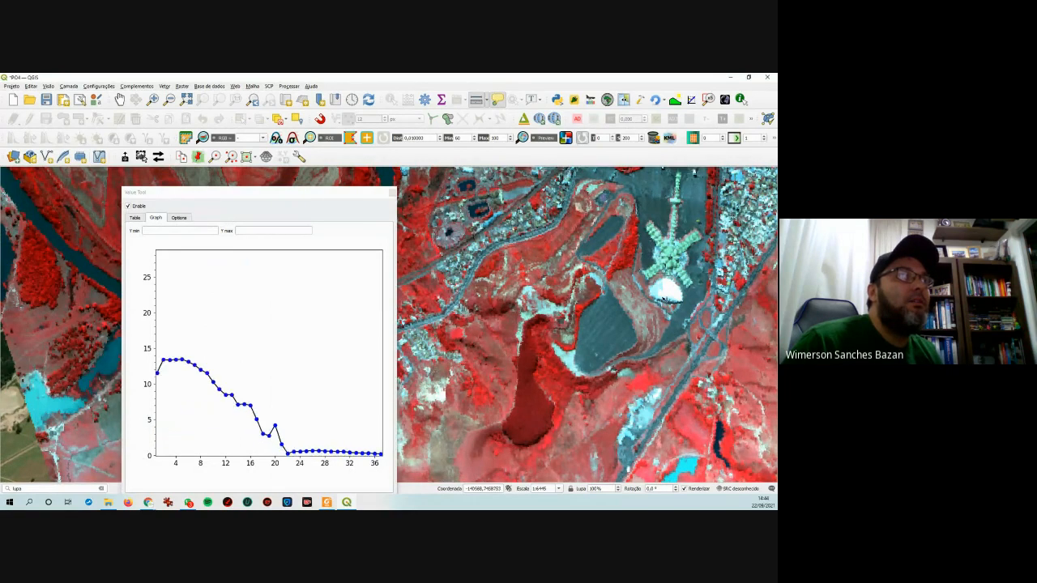
key("Left")
key("Left")
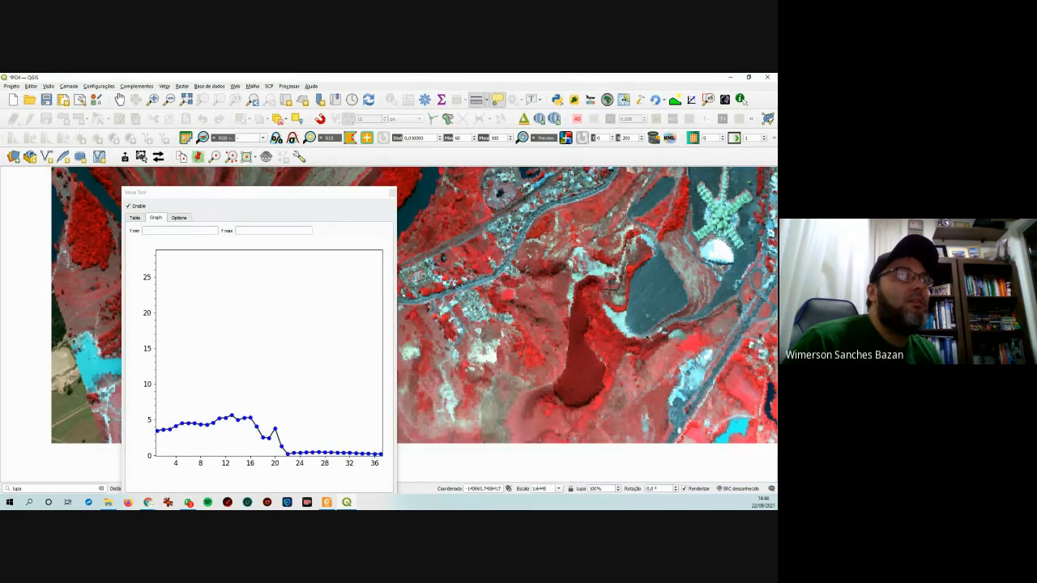
key("Up")
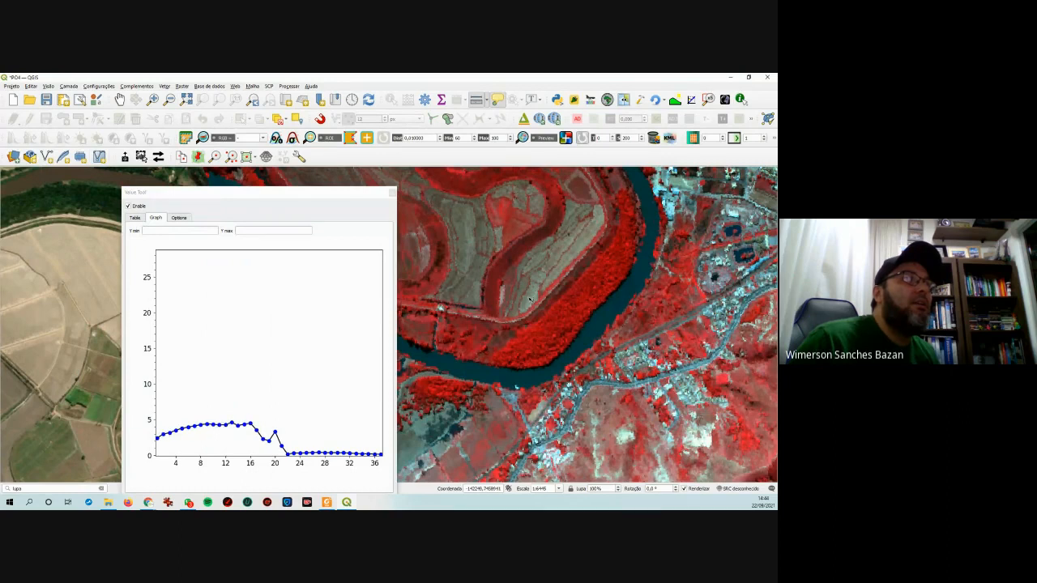
key("Left")
key("Down")
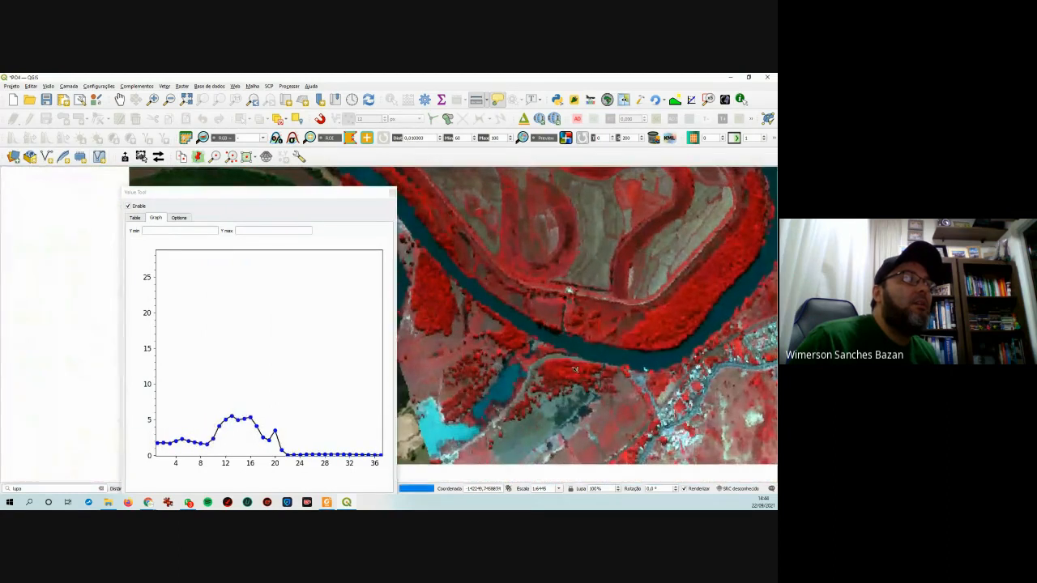
- Close the Value Tool and Navegador panels in the floating window
key("ctrl+2")
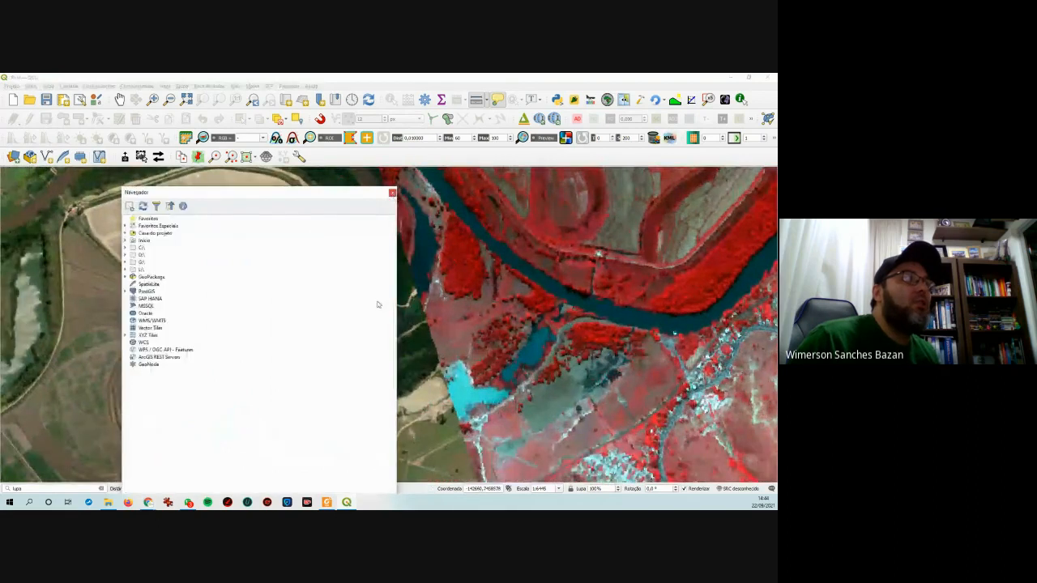
left_click(393, 194)
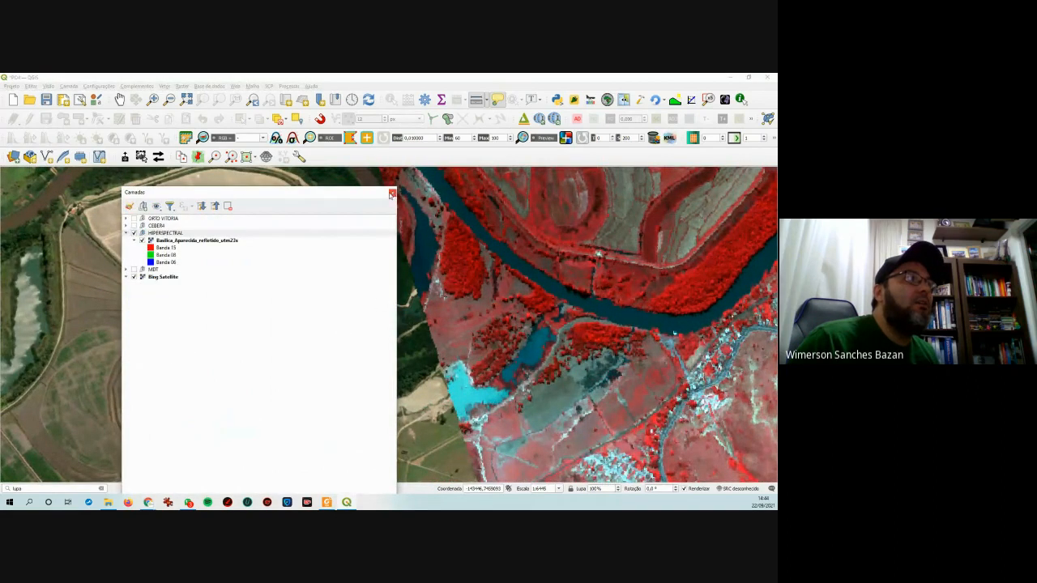
- Dock the Camadas panel beside the map, narrow it, and frame the whole hyperspectral image over the satellite imagery
left_click_drag(341, 195, 2, 311)
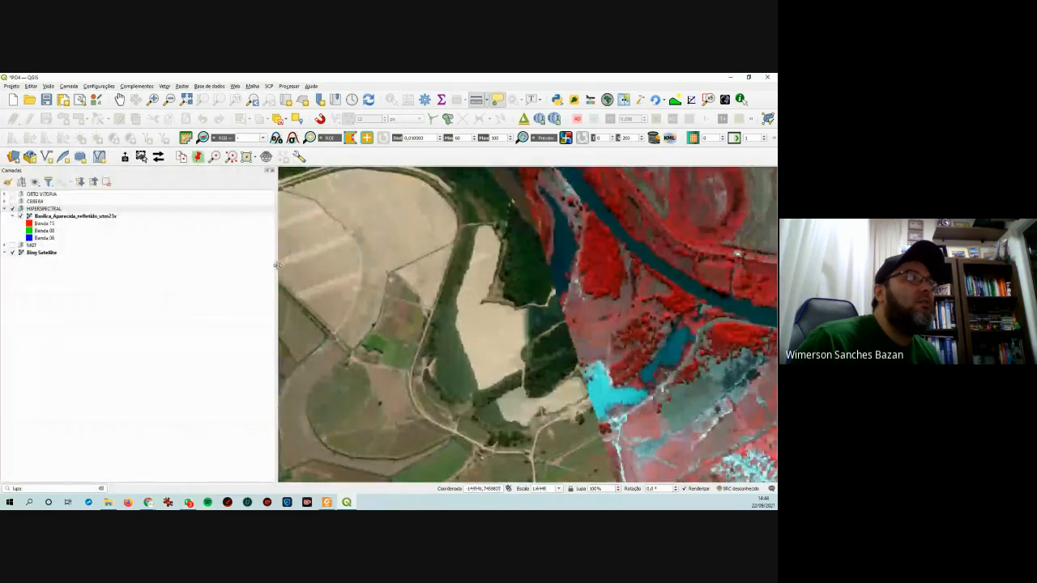
left_click_drag(278, 269, 133, 283)
scroll(623, 317, "down", 2)
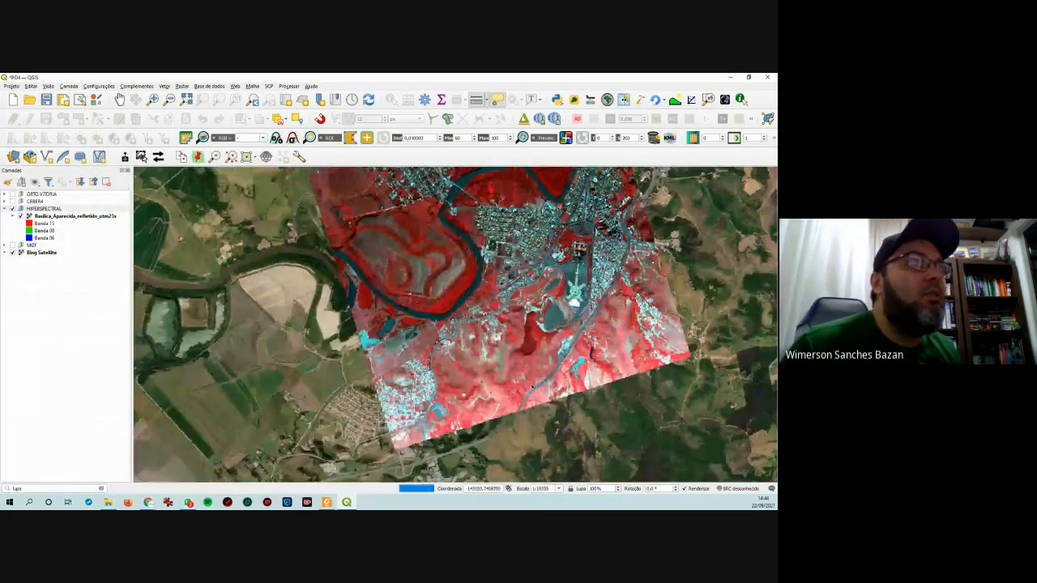
left_click_drag(622, 318, 627, 344)
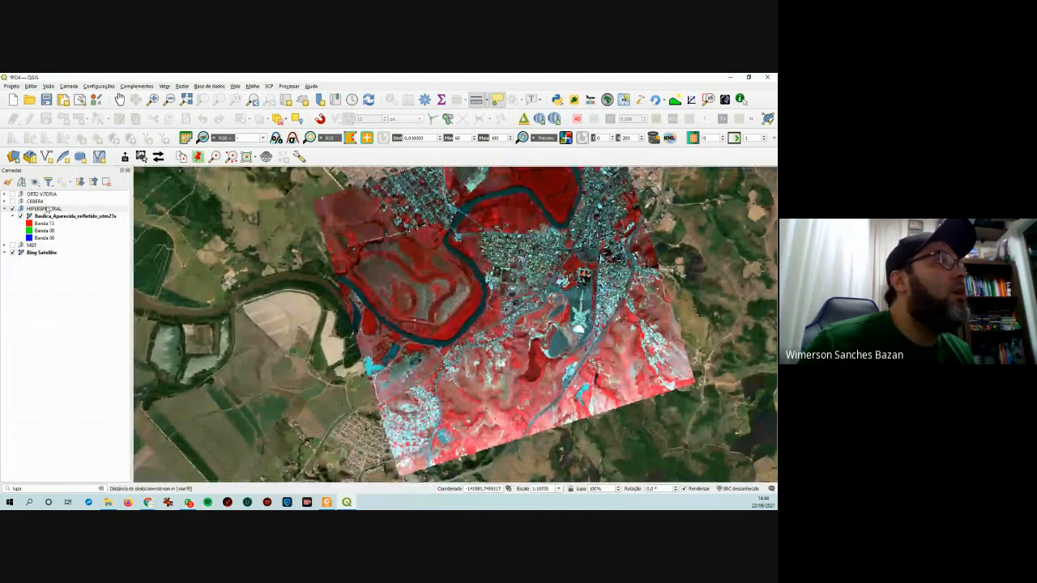
- Check the hyperspectral layer's coordinate system, dimensions and data type in its properties
right_click(39, 219)
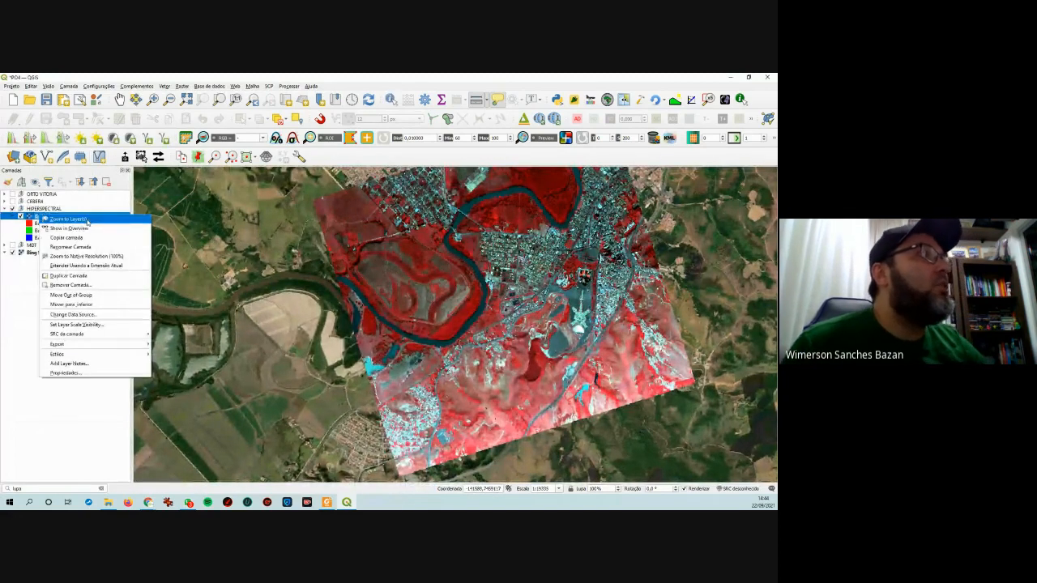
left_click(67, 373)
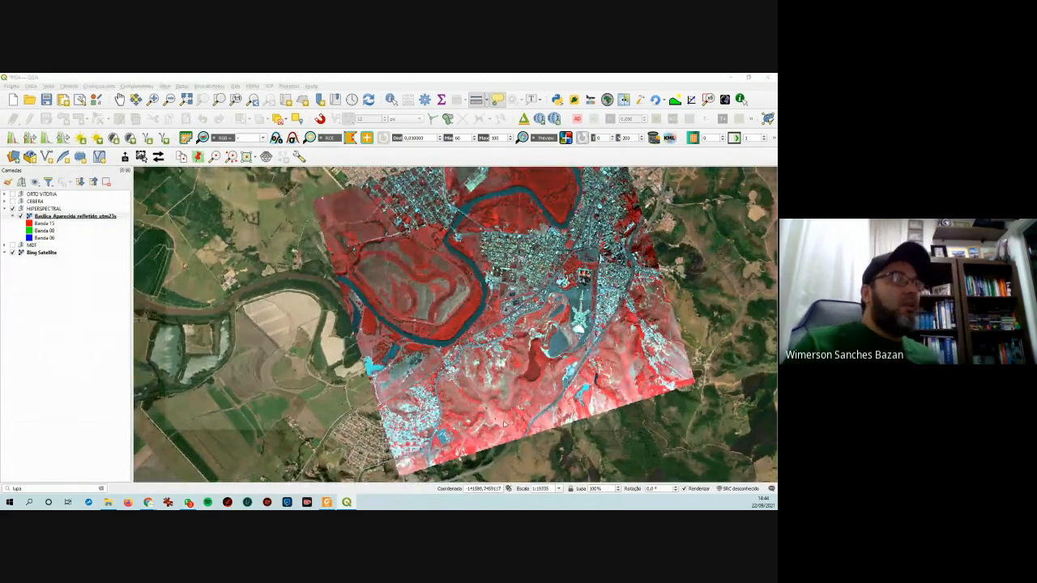
left_click(180, 166)
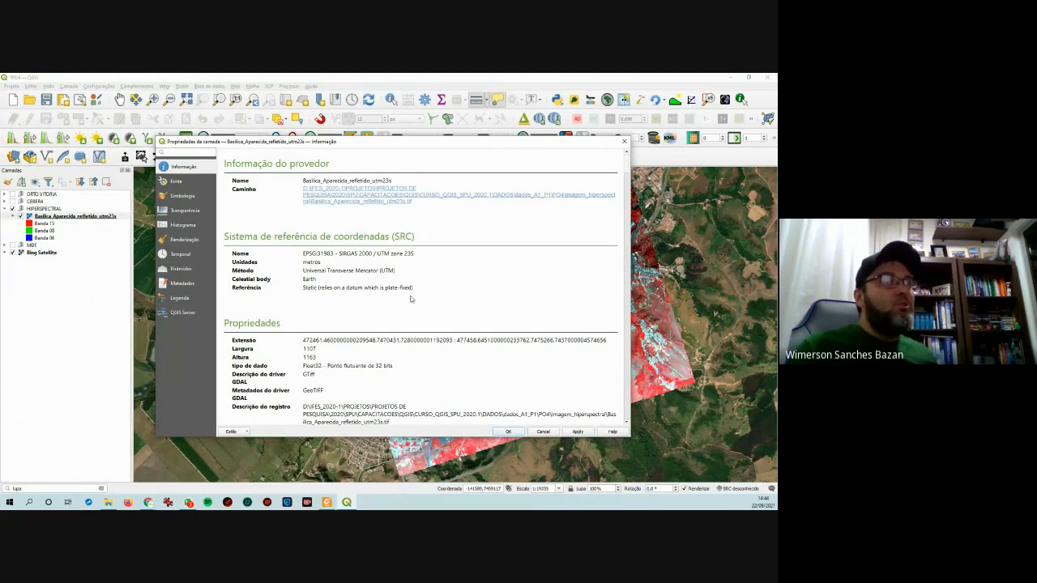
scroll(562, 393, "down", 1)
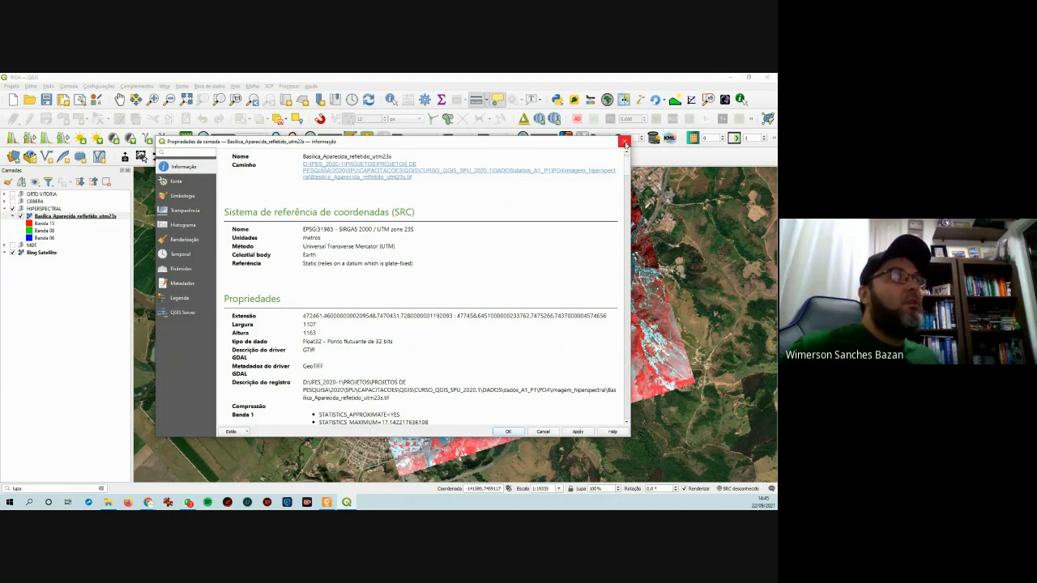
left_click(624, 141)
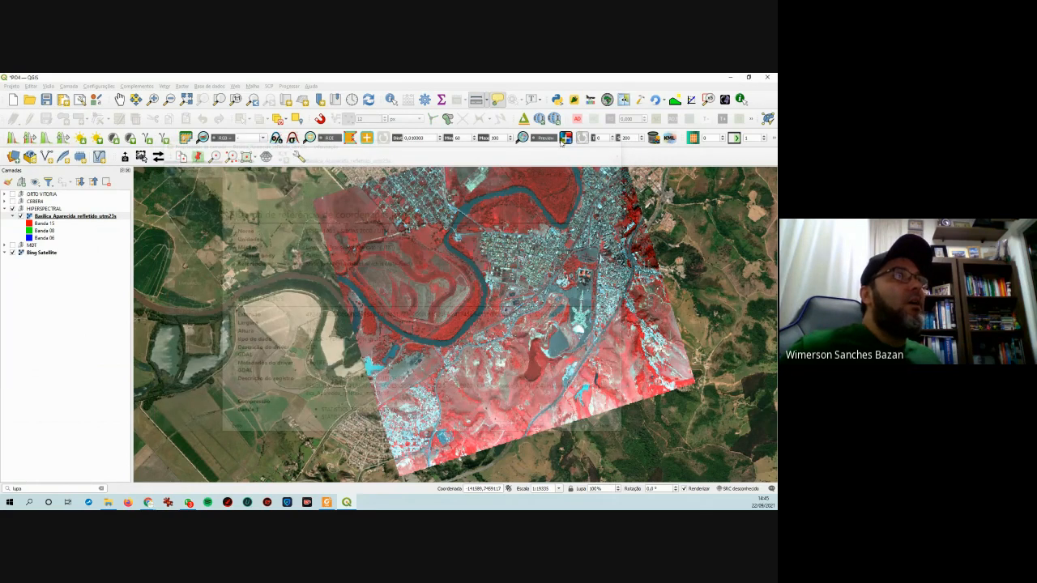
- Identify the band values and derived coordinates of a vegetation pixel beside the river bend, and close the results
scroll(452, 318, "up", 2)
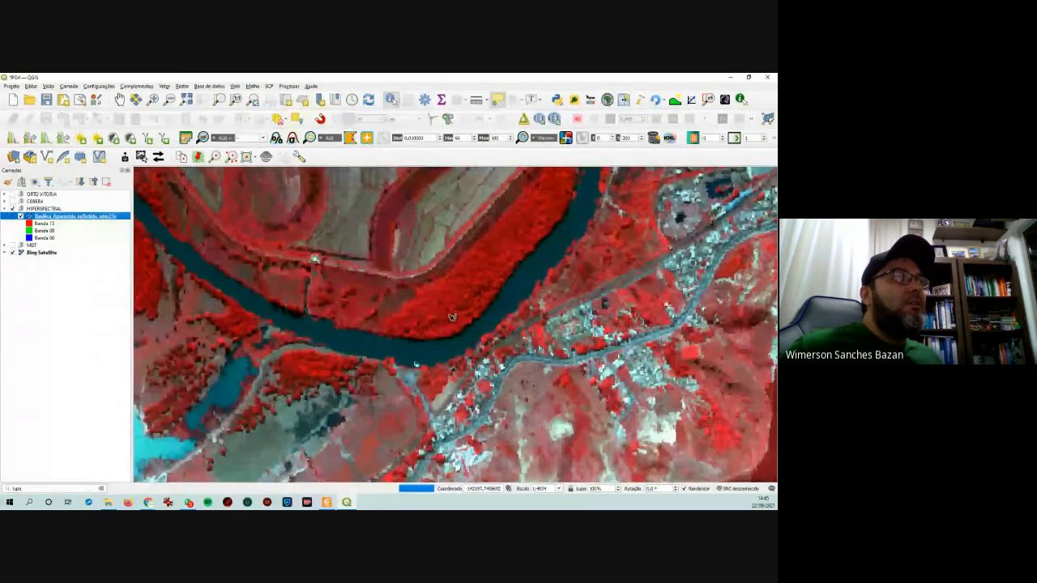
left_click(452, 318)
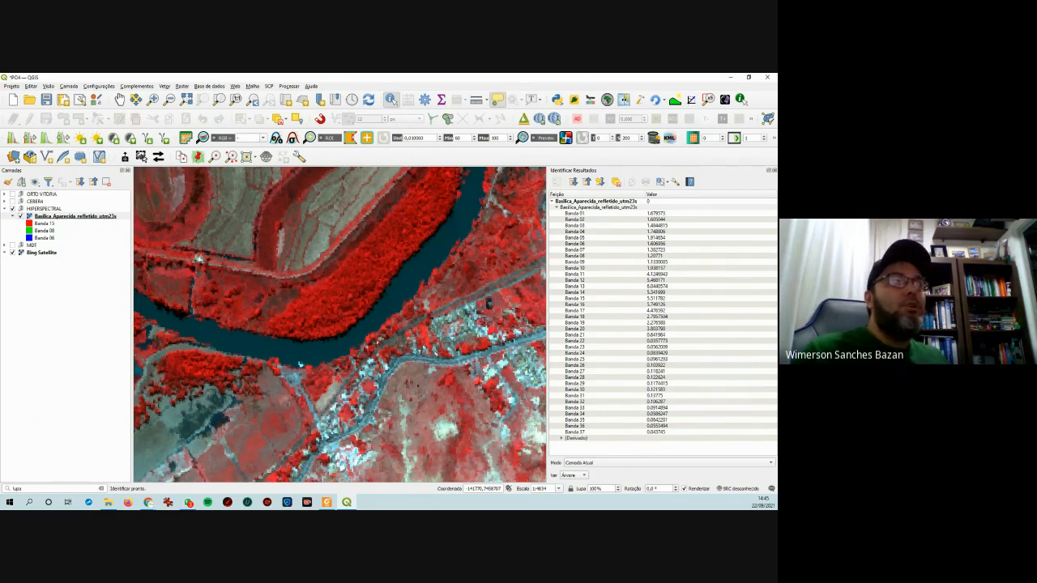
left_click(561, 438)
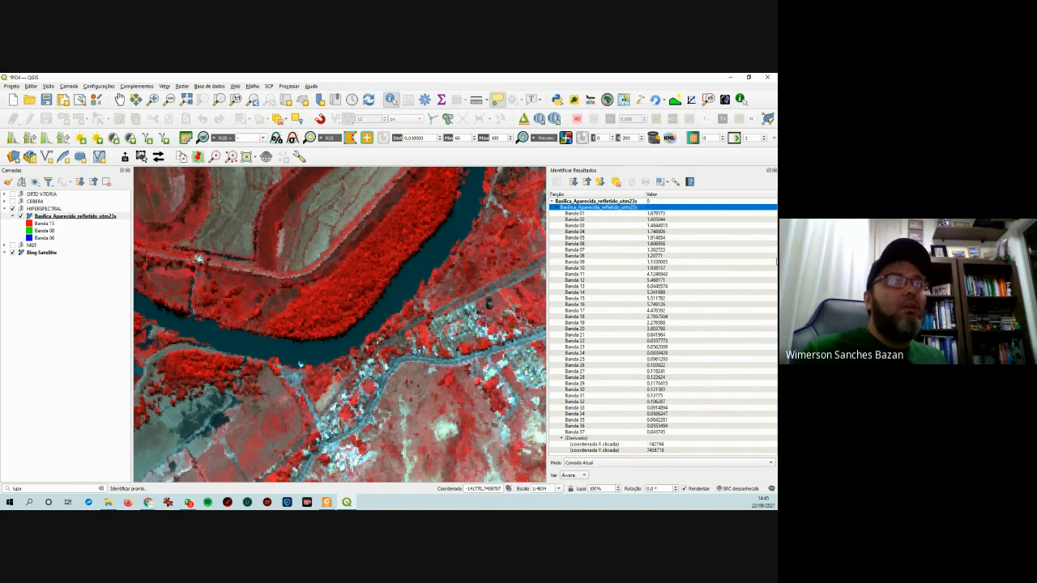
left_click(774, 171)
- Review the hyperspectral layer's per-band statistics in its properties down to the pixel size, and highlight the pixel size value
right_click(56, 216)
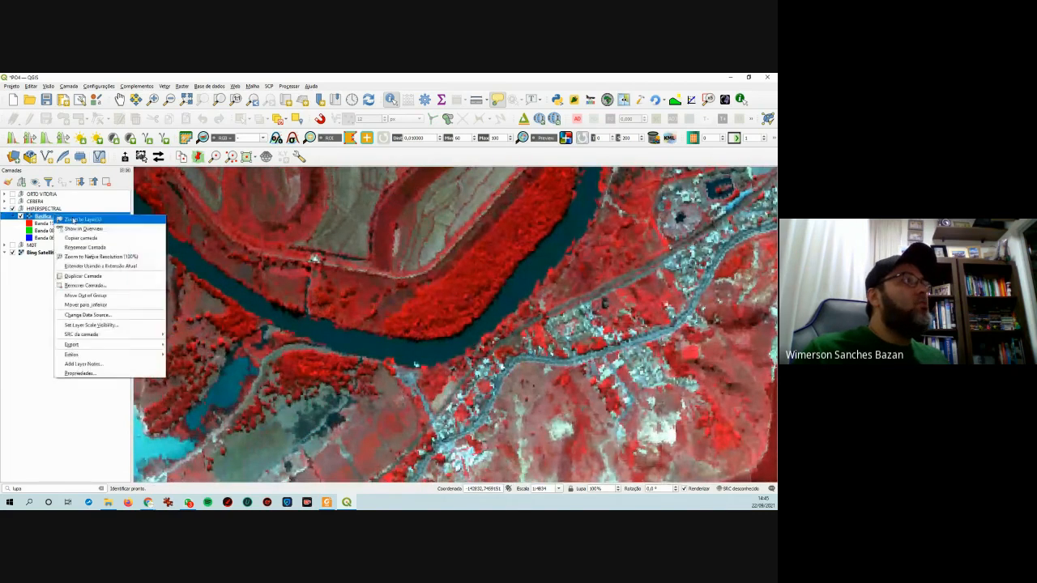
left_click(80, 374)
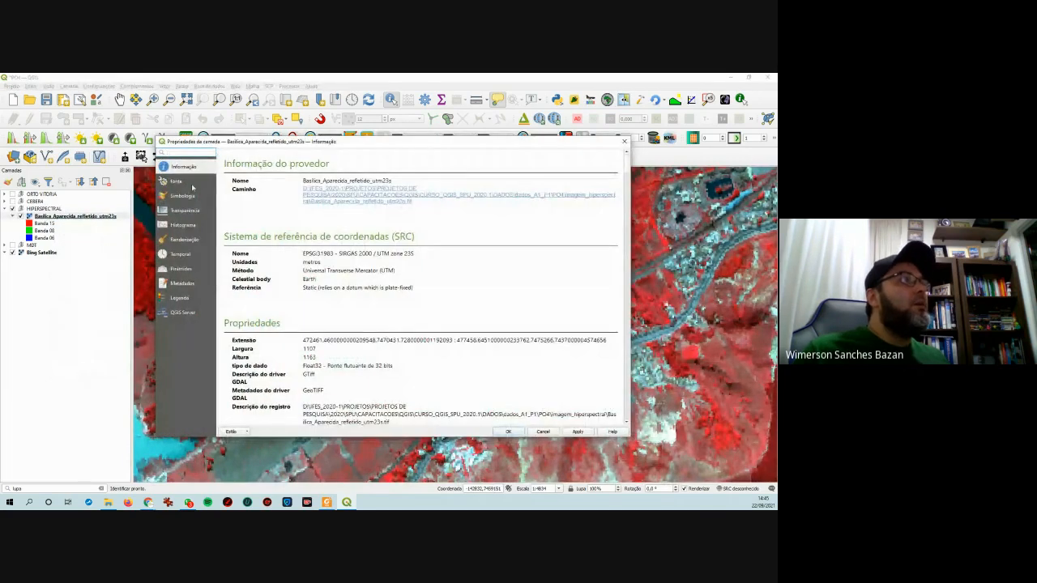
scroll(443, 292, "down", 5)
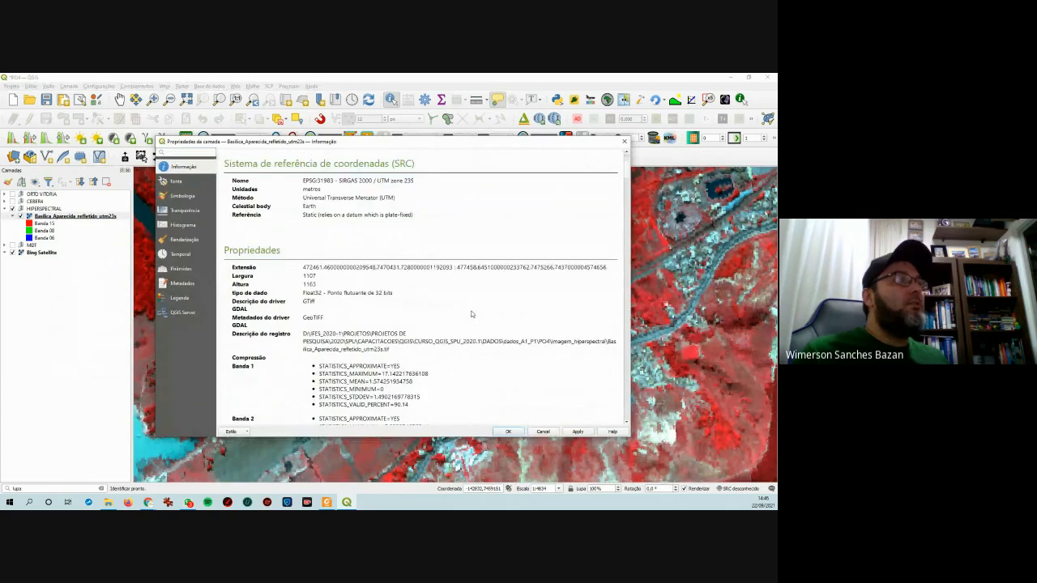
scroll(472, 315, "down", 20)
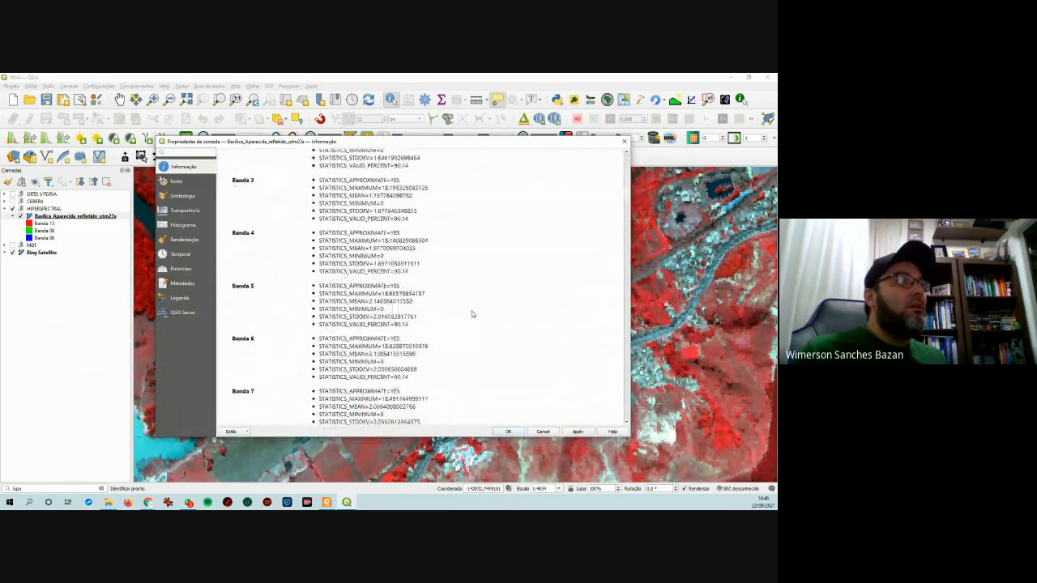
scroll(472, 314, "down", 20)
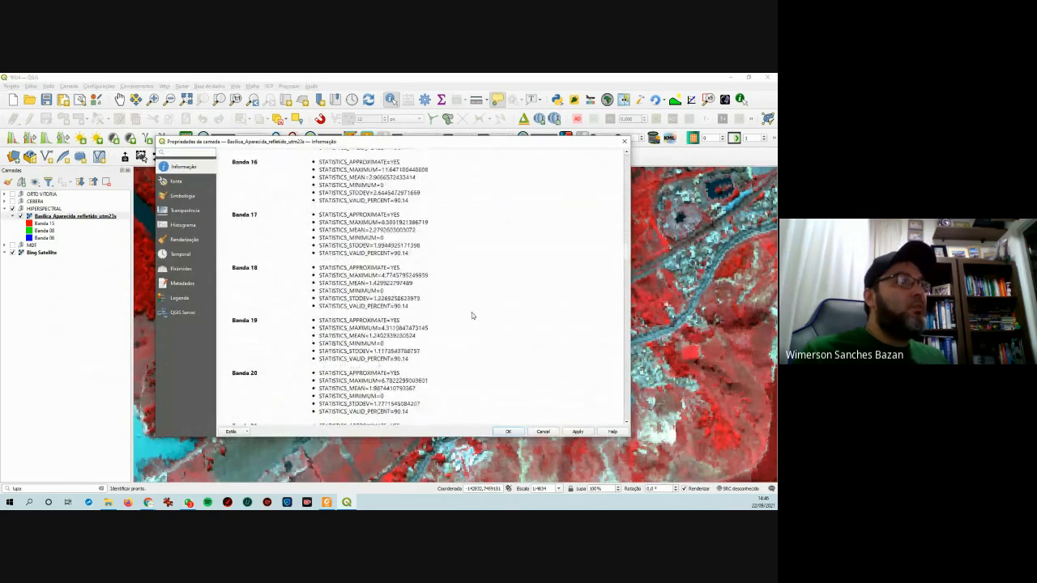
scroll(472, 317, "down", 20)
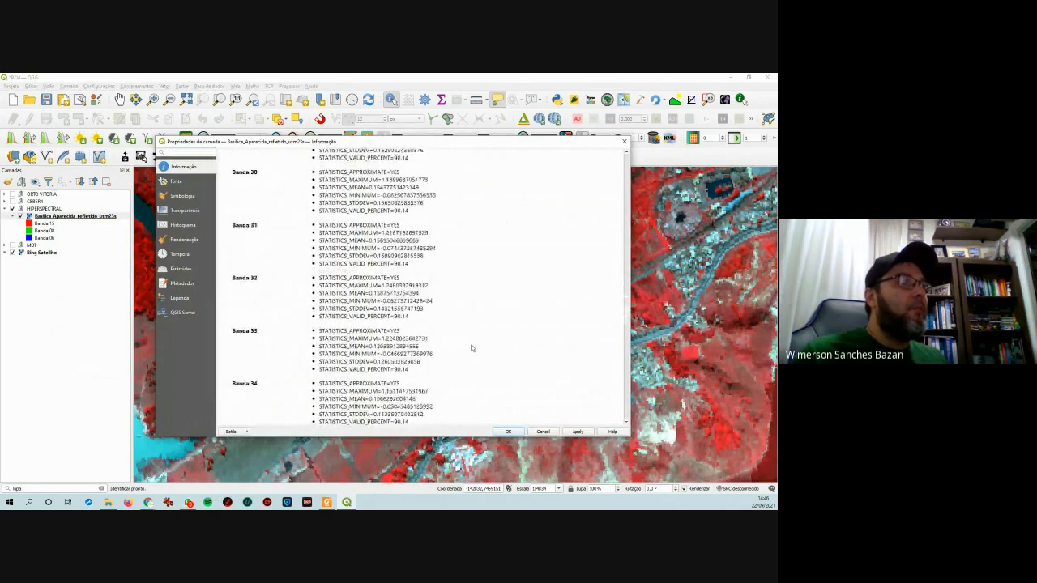
scroll(472, 349, "up", 2)
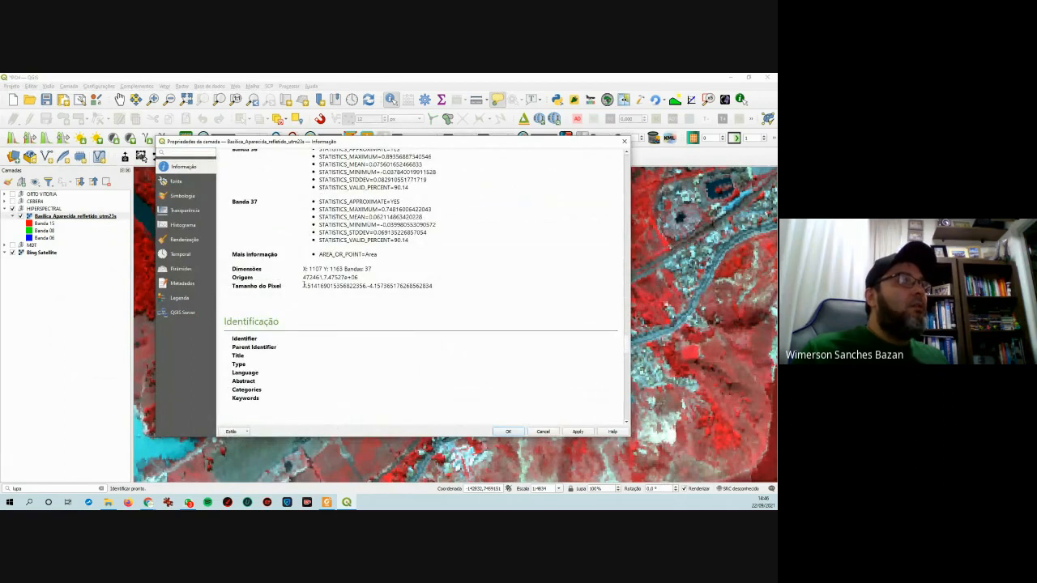
left_click_drag(304, 285, 441, 286)
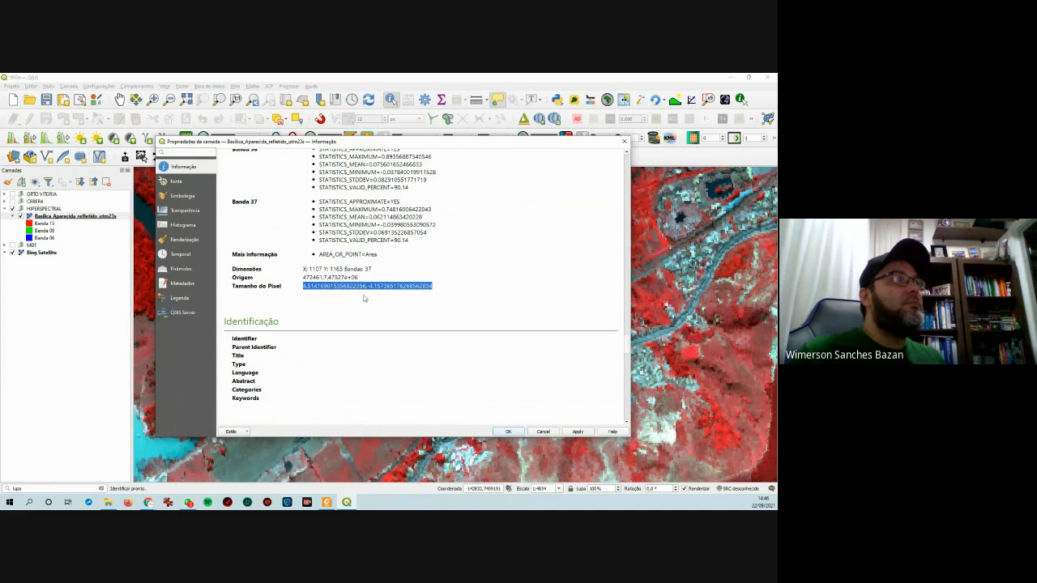
- Review the band count and the table of minimum and maximum values per band, and close the layer properties
scroll(482, 354, "down", 8)
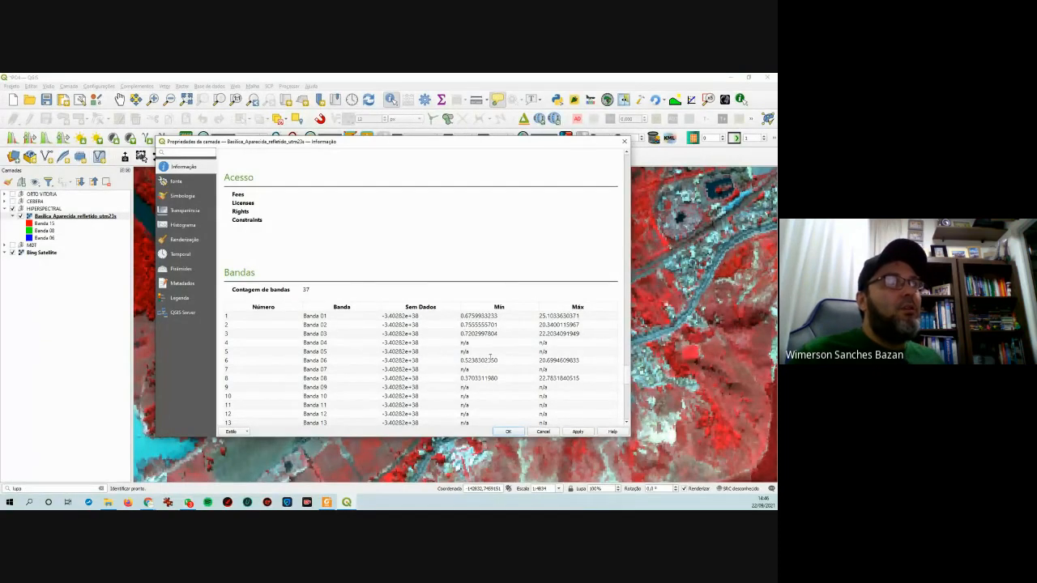
scroll(566, 346, "down", 3)
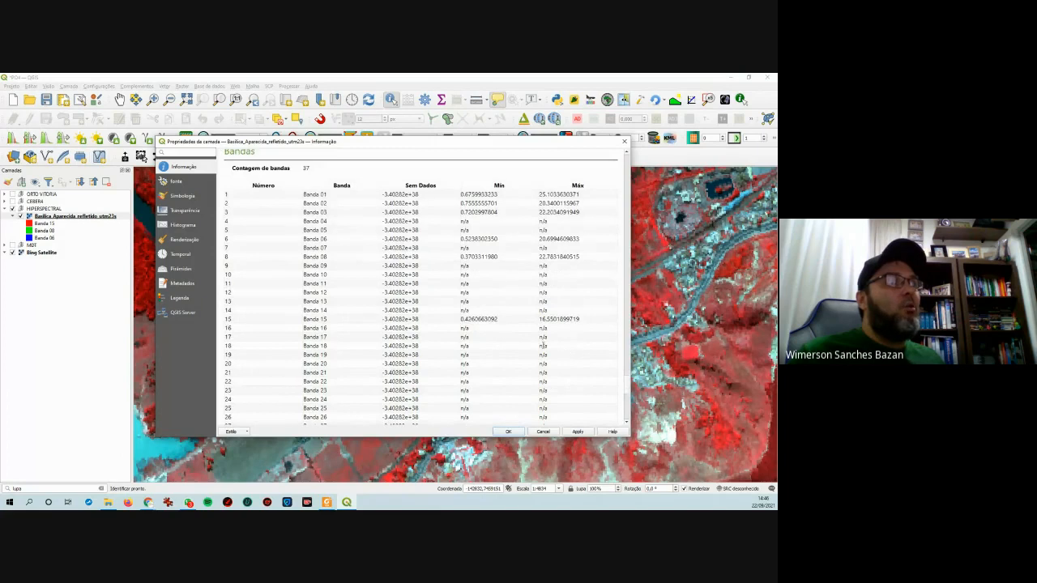
scroll(558, 347, "down", 6)
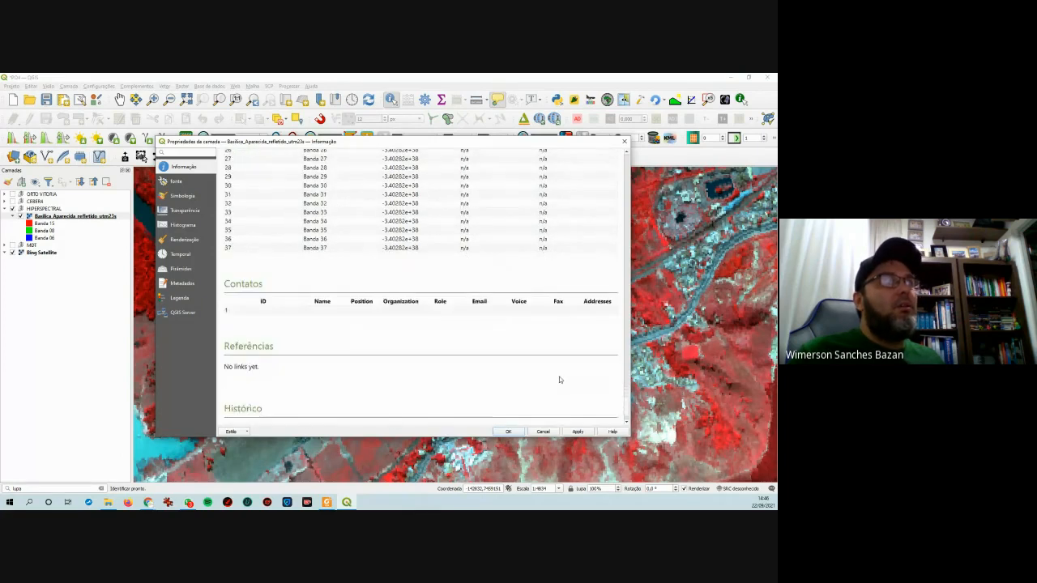
left_click(625, 143)
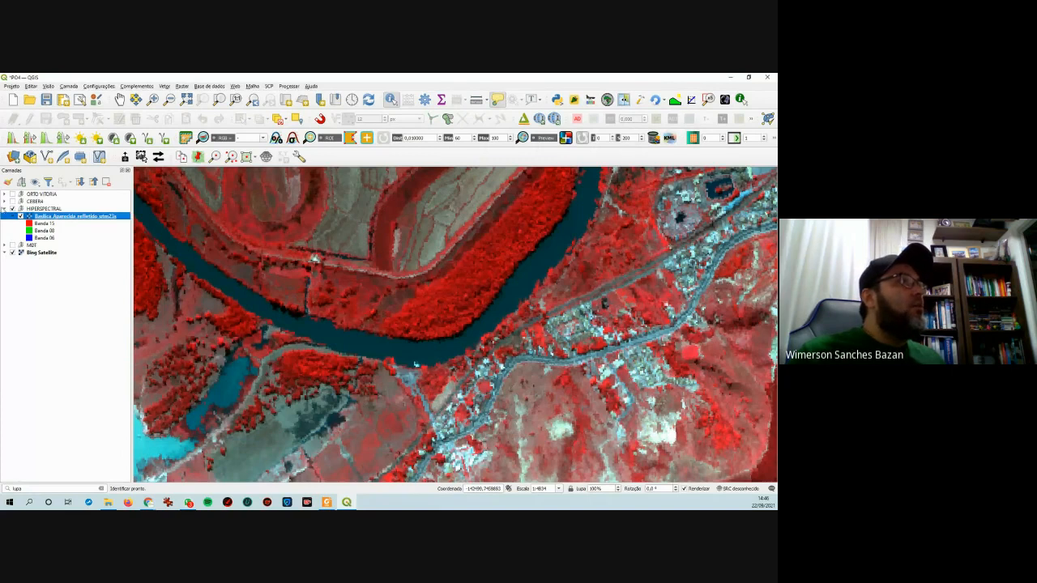
- Collapse the HIPERSPECTRAL group and toggle its visibility to compare it with the Bing Satellite imagery
left_click(4, 210)
left_click(12, 209)
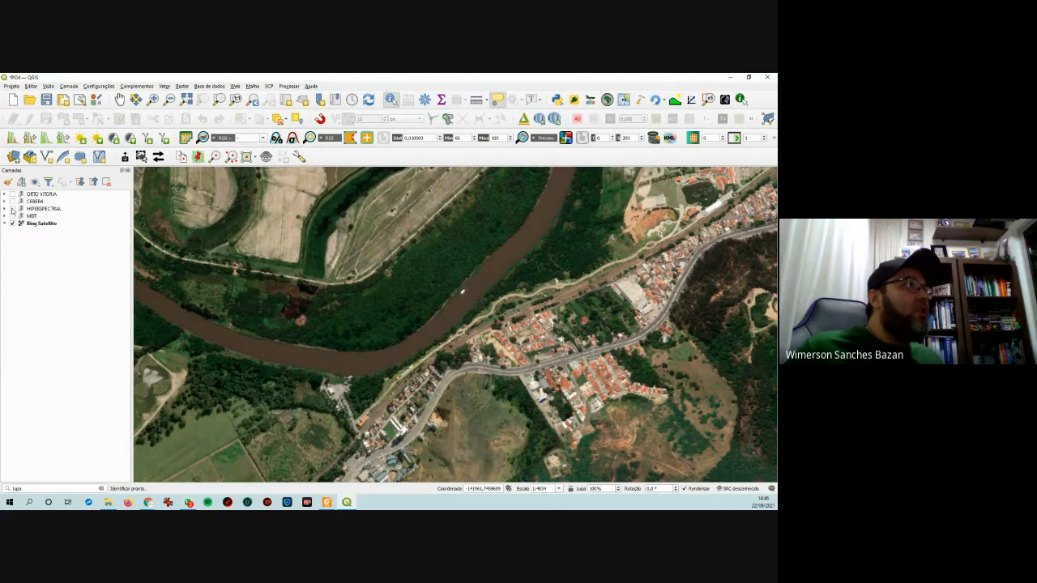
left_click(12, 209)
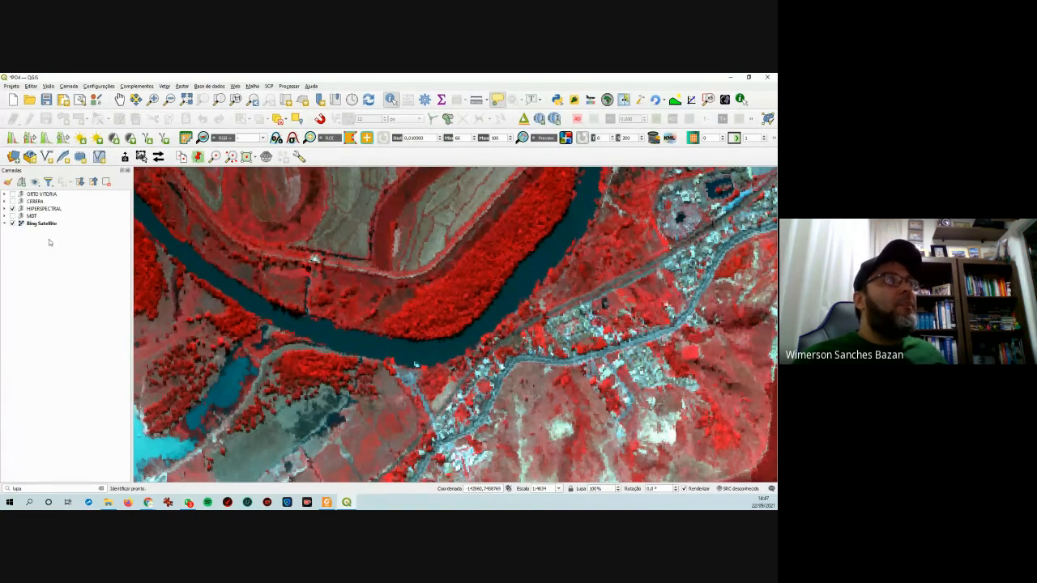
- Show only the MDT group by hiding HIPERSPECTRAL and Bing Satellite, and zoom to the group's extent
left_click(12, 208)
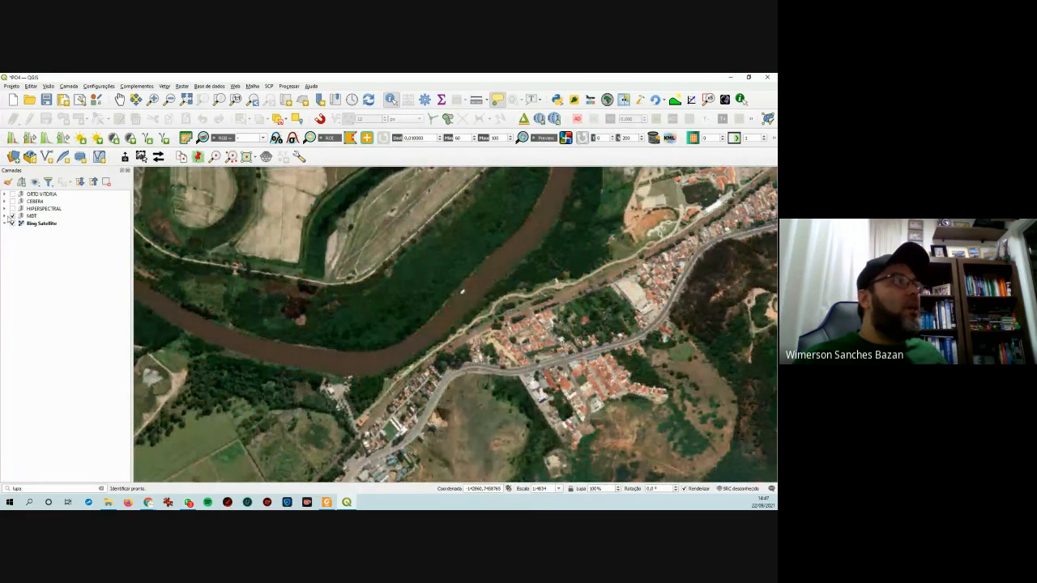
left_click(5, 216)
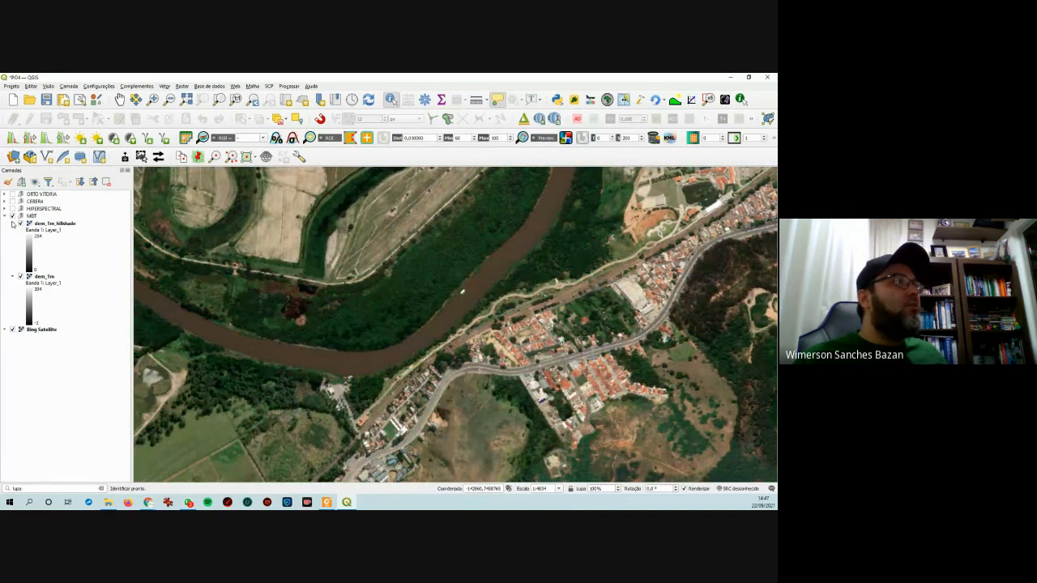
left_click(26, 222)
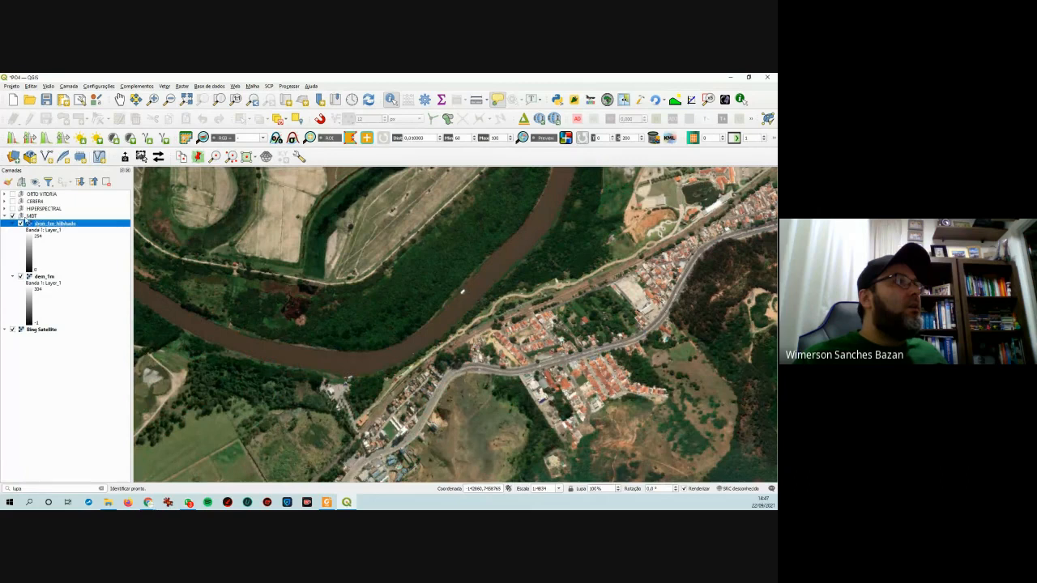
left_click(12, 330)
right_click(48, 227)
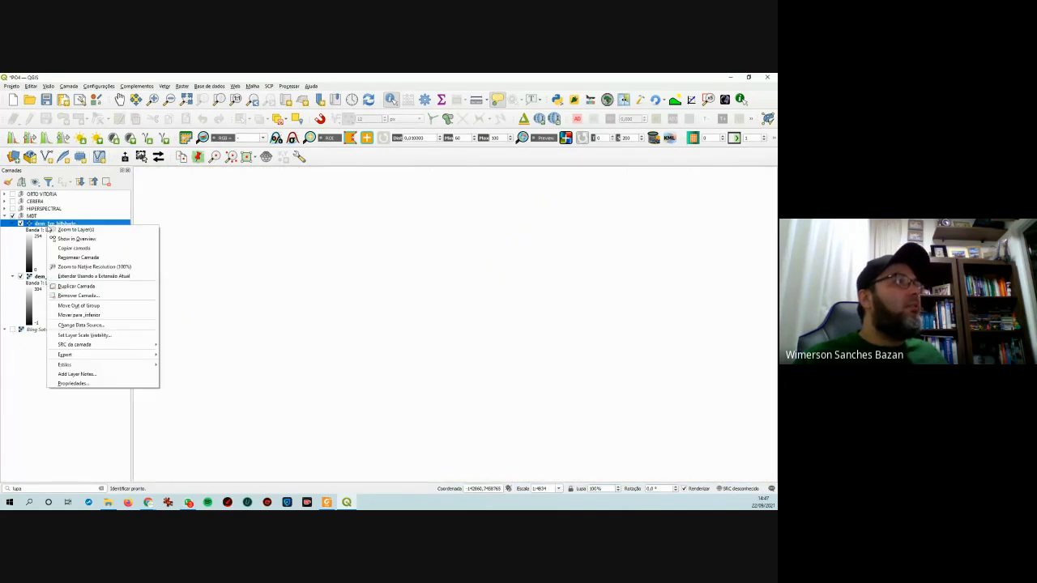
left_click(4, 217)
right_click(24, 216)
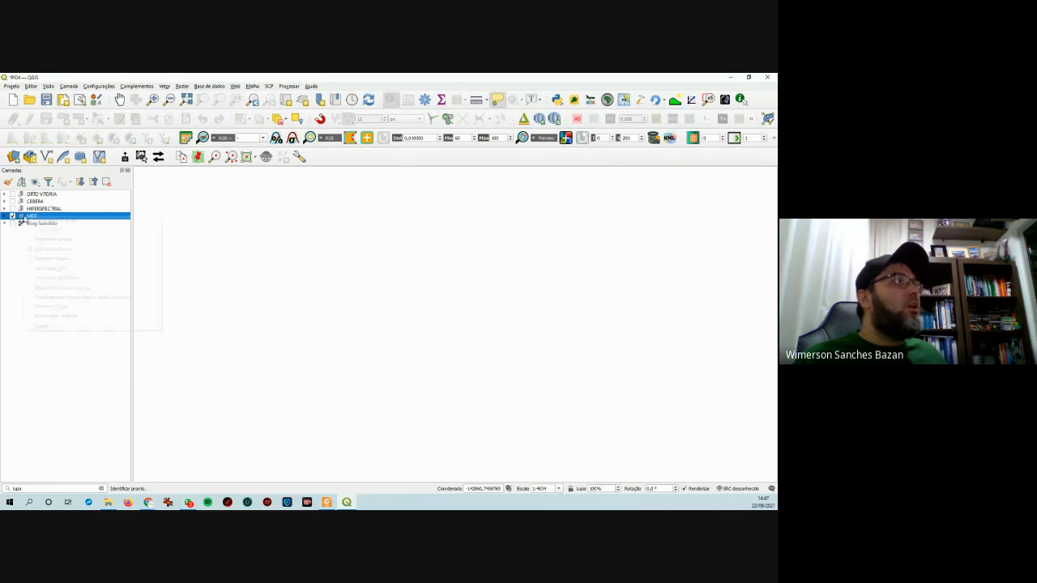
left_click(62, 223)
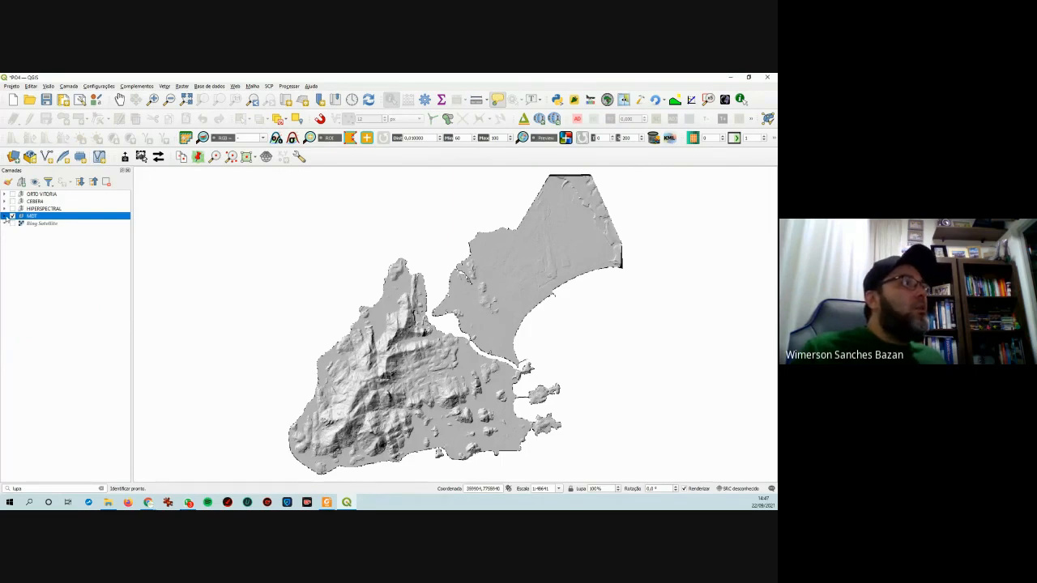
- Collapse the legends of both MDT layers and place dem_1m above dem_1m_hillshade in the group
left_click(5, 216)
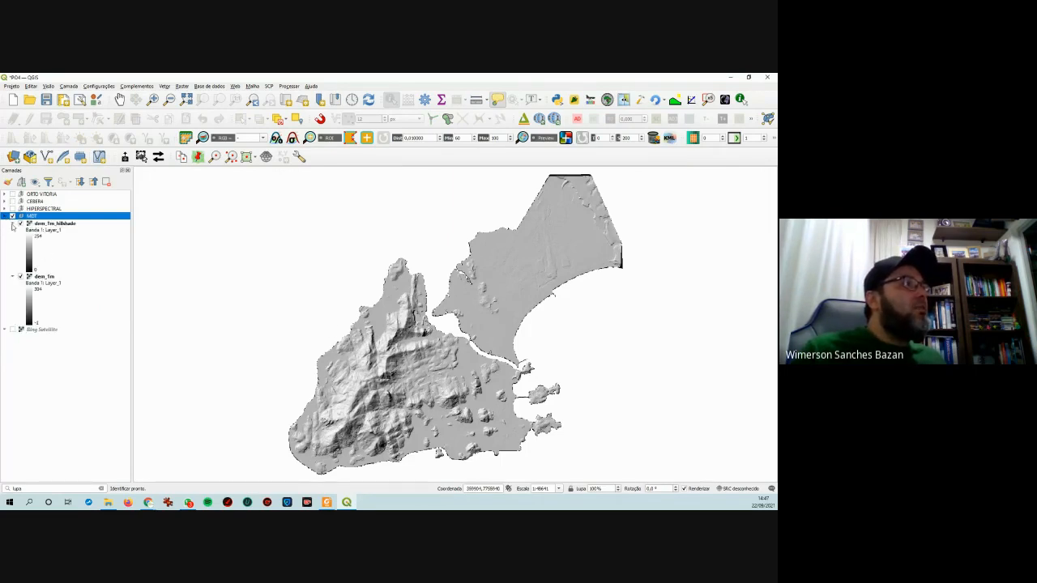
left_click(12, 224)
left_click(13, 231)
mouse_move(39, 231)
left_mouse_down()
mouse_move(60, 222)
mouse_move(58, 237)
left_mouse_up()
scroll(364, 379, "up", 1)
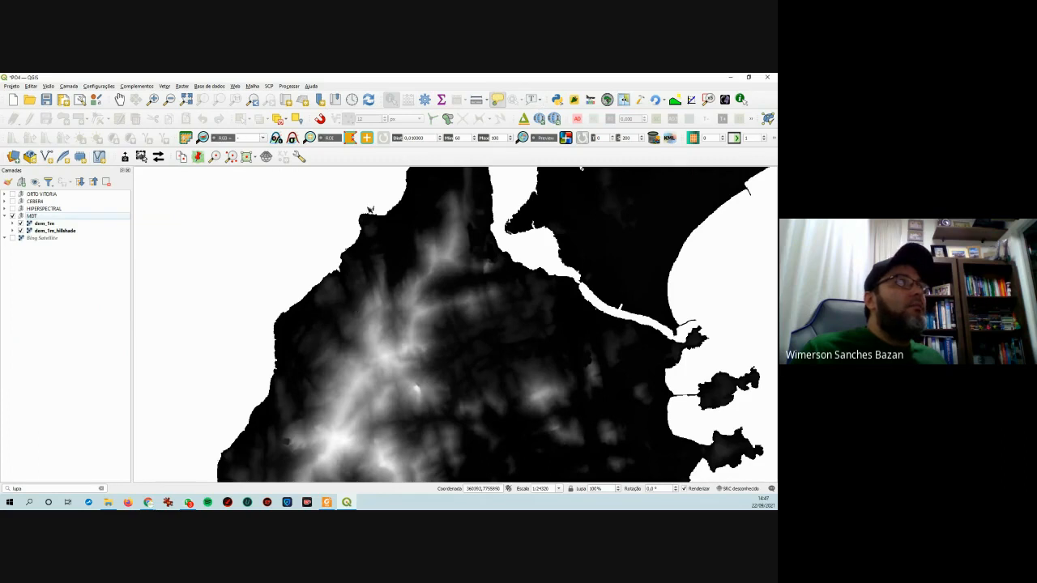
- Identify the elevation value of the dem_1m layer at a point beside the bright ridge
left_click(50, 224)
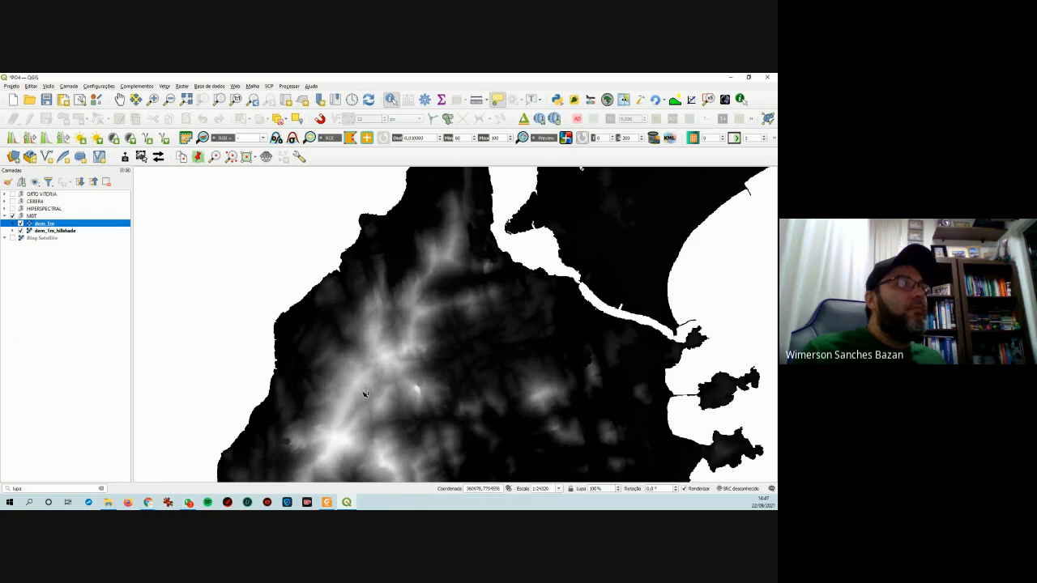
left_click(432, 376)
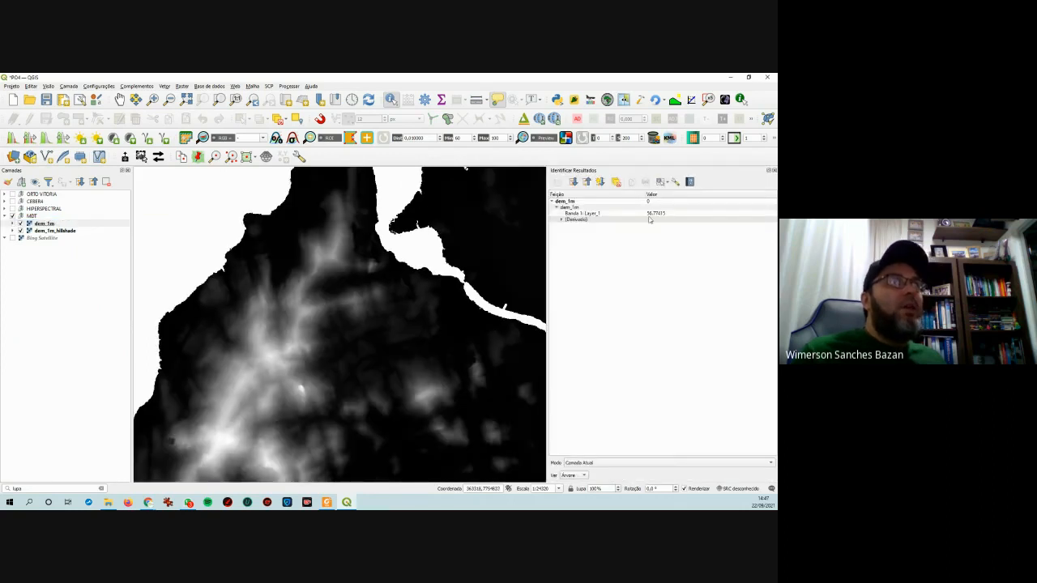
- Expand the derived coordinates of the identified point, and identify dem_1m elevations on the bright ridge, the eastern coast, a nearby hill and the southeastern peninsula
double_click(576, 218)
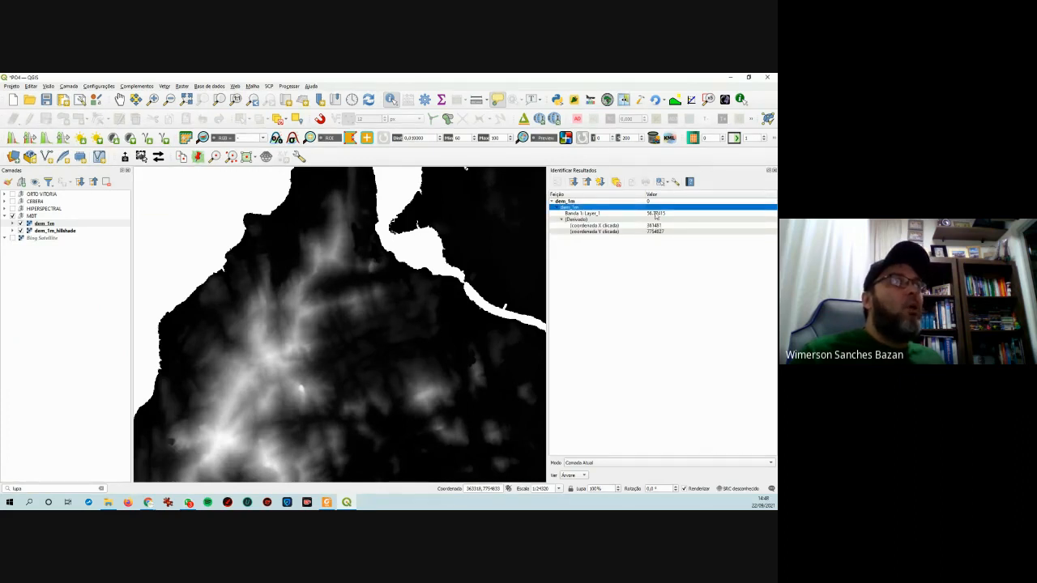
left_click(305, 392)
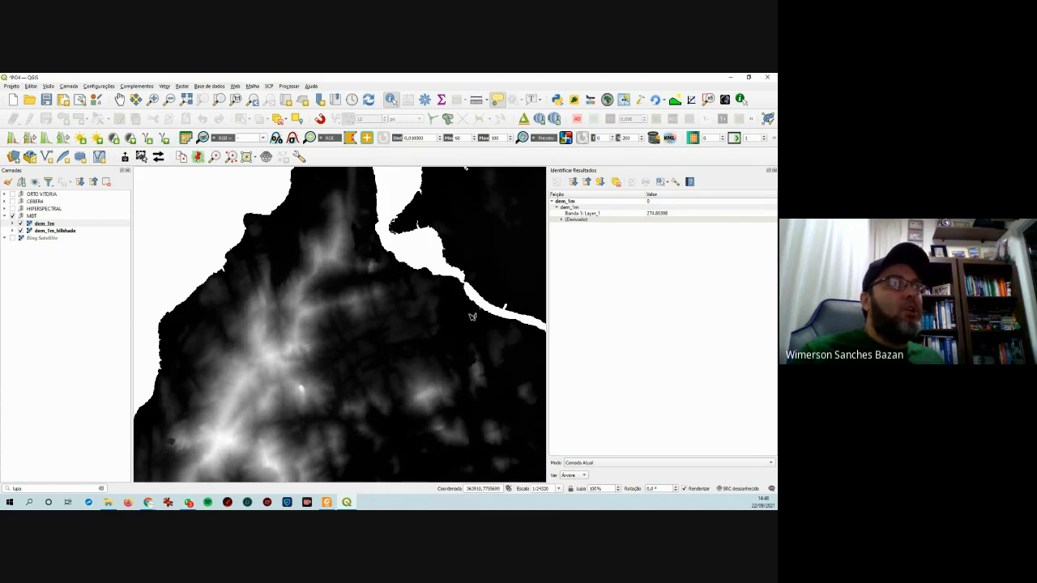
left_click_drag(498, 364, 374, 302)
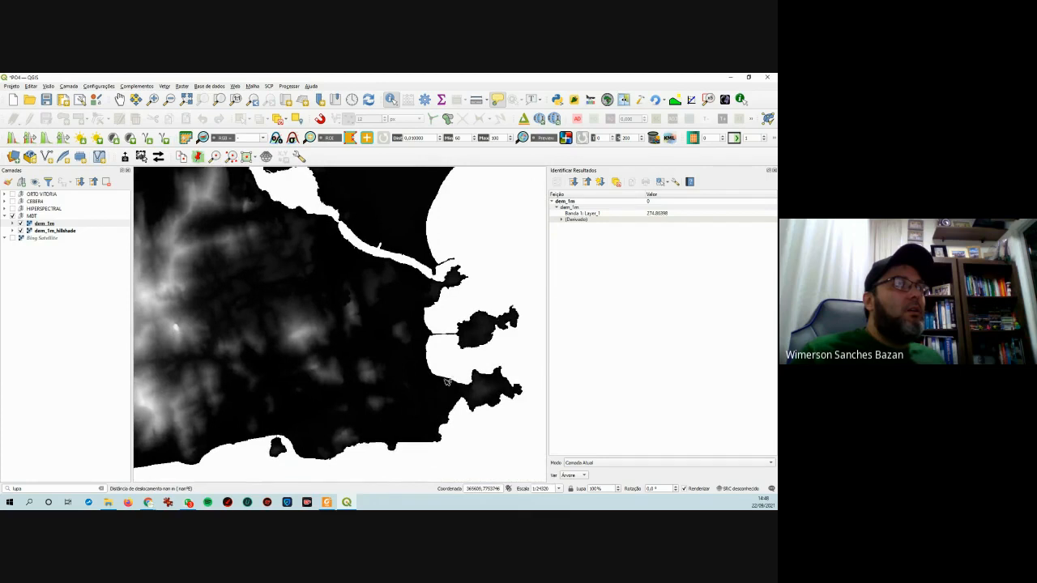
left_click(446, 382)
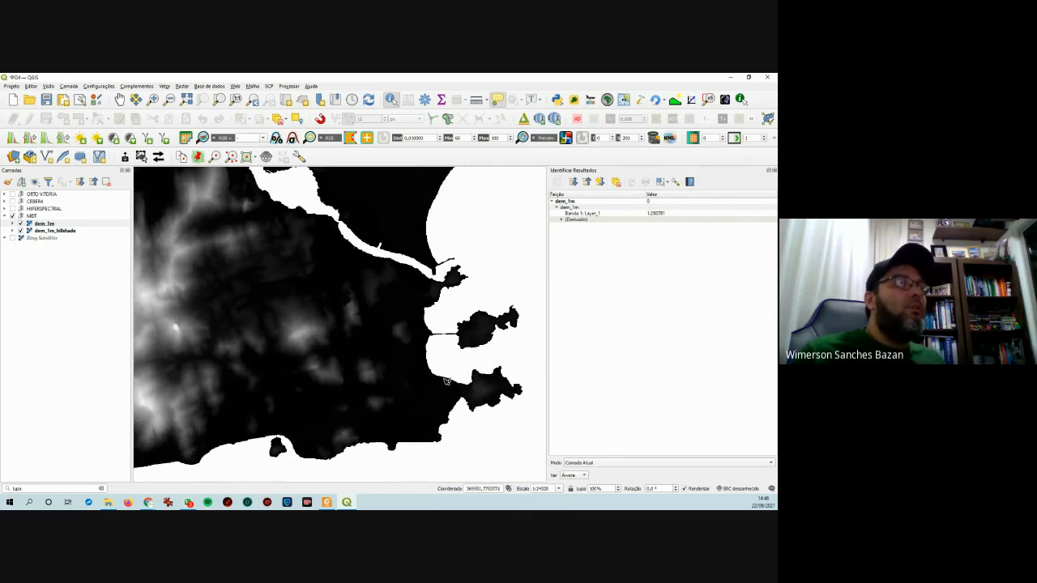
left_click(375, 378)
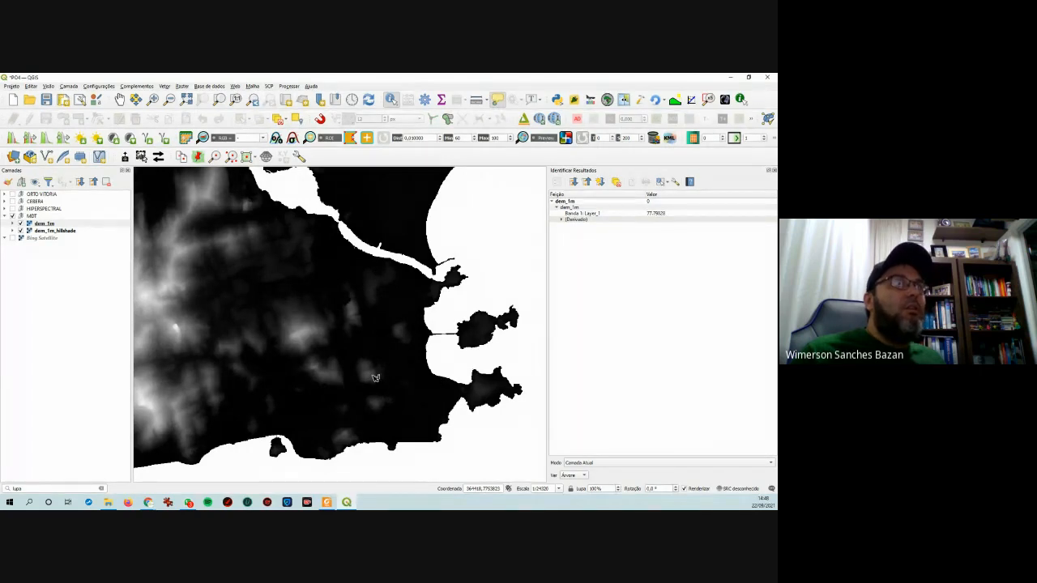
left_click(485, 394)
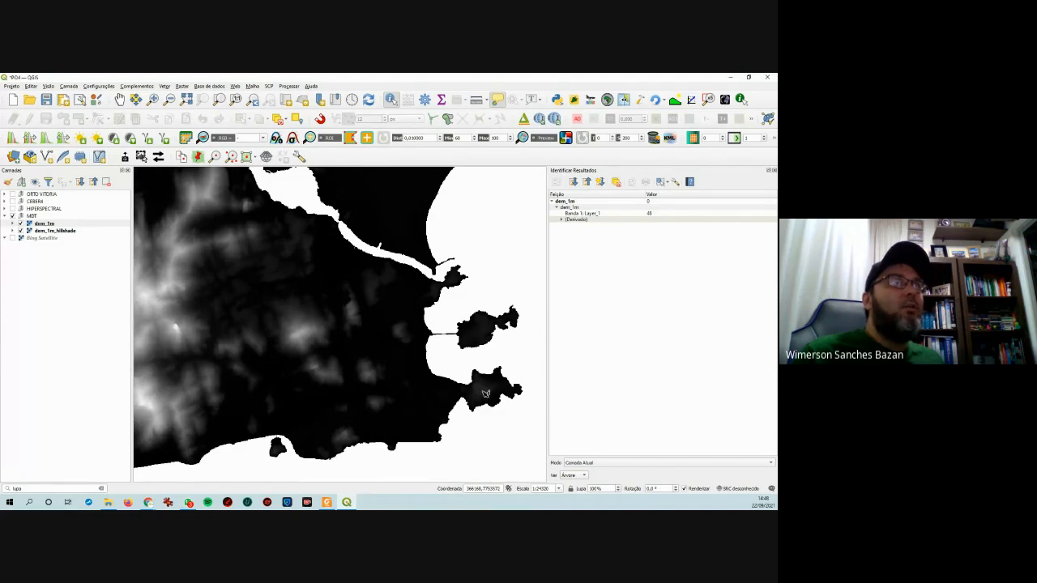
- Open the dem_1m layer properties and examine its coordinate reference system, width and height in the layer information
scroll(486, 394, "down", 1)
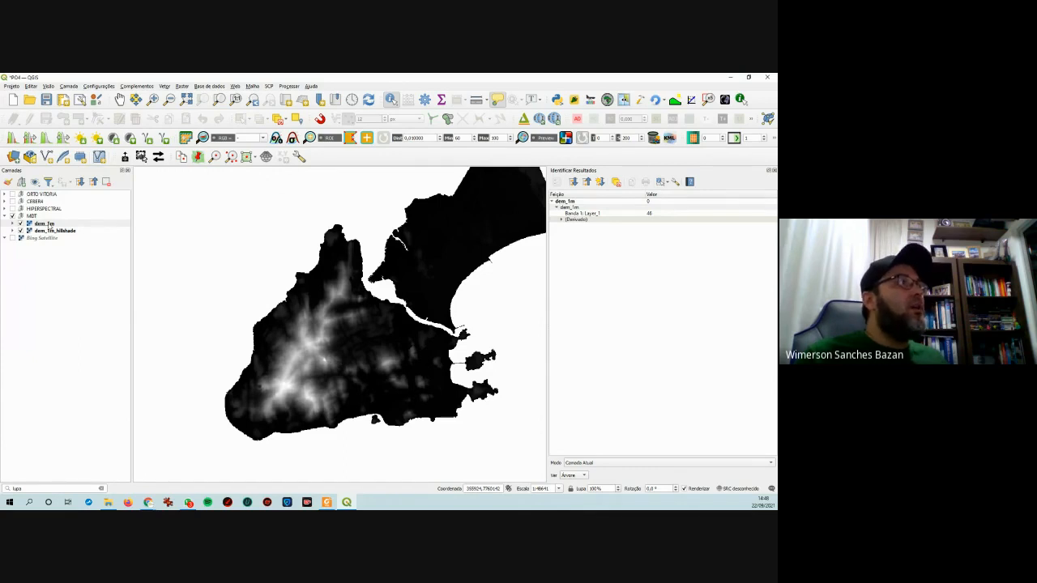
right_click(47, 226)
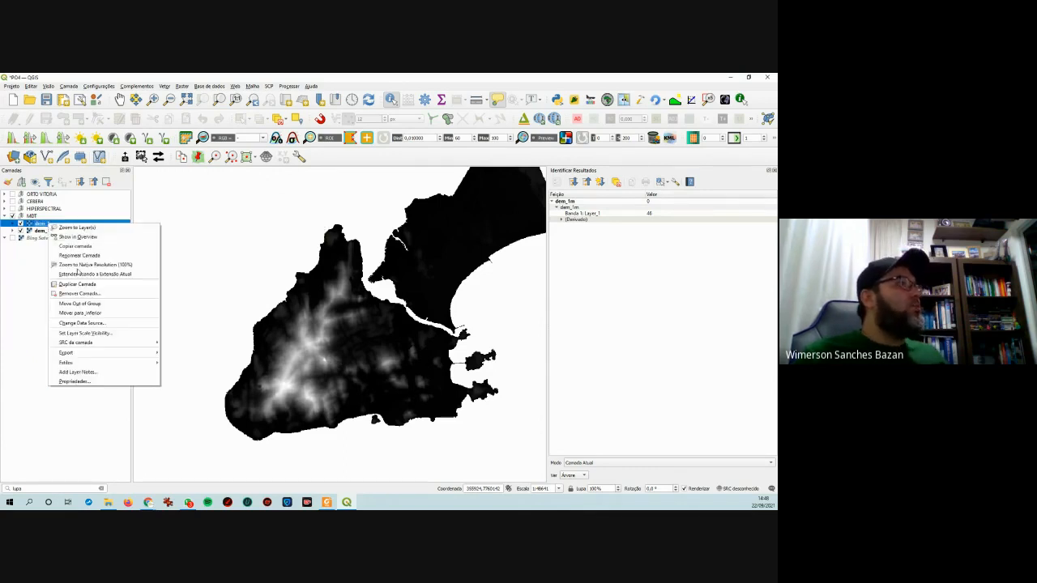
left_click(105, 387)
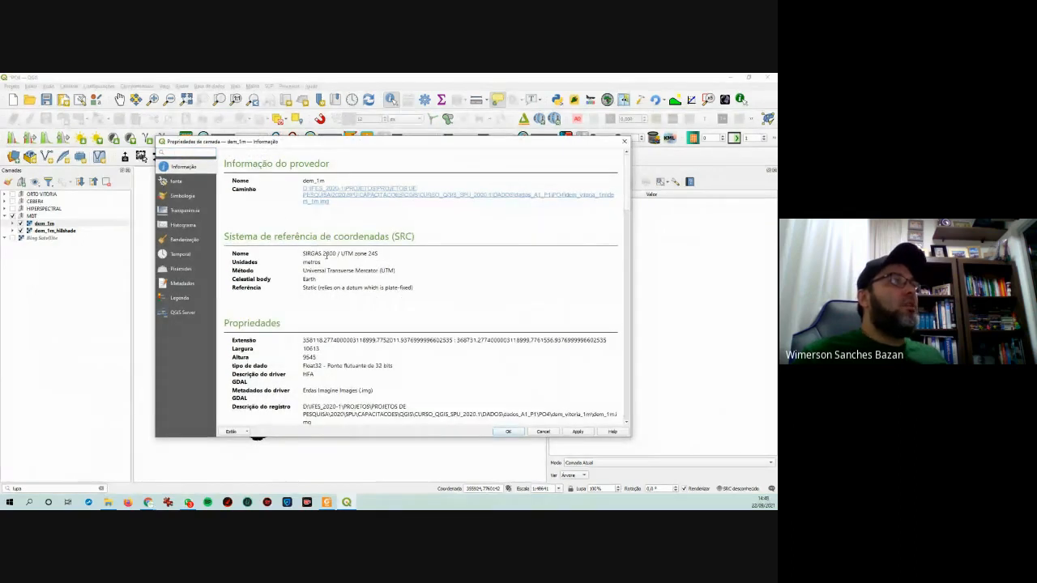
left_click_drag(303, 254, 385, 253)
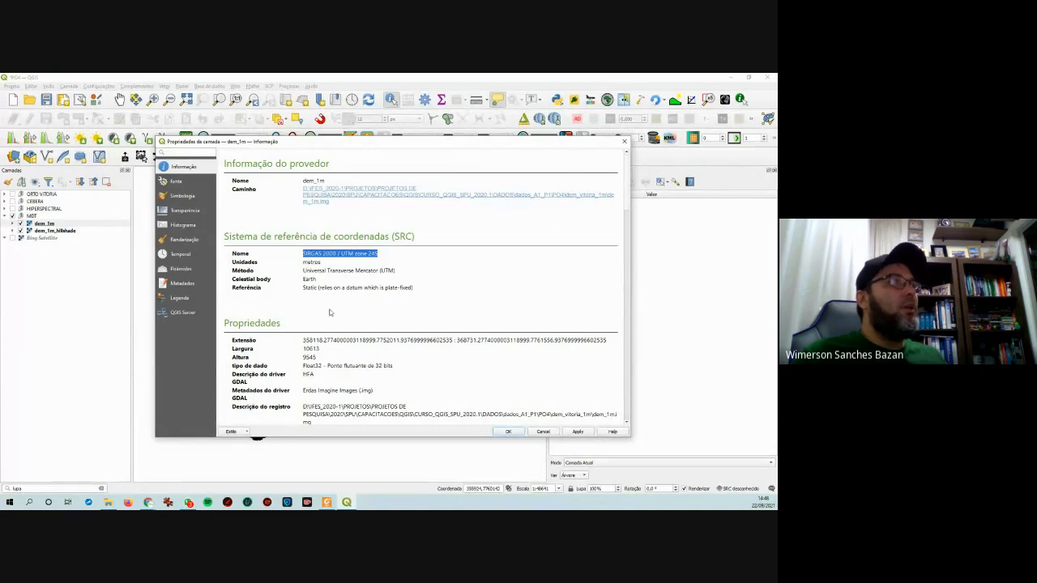
scroll(333, 309, "down", 1)
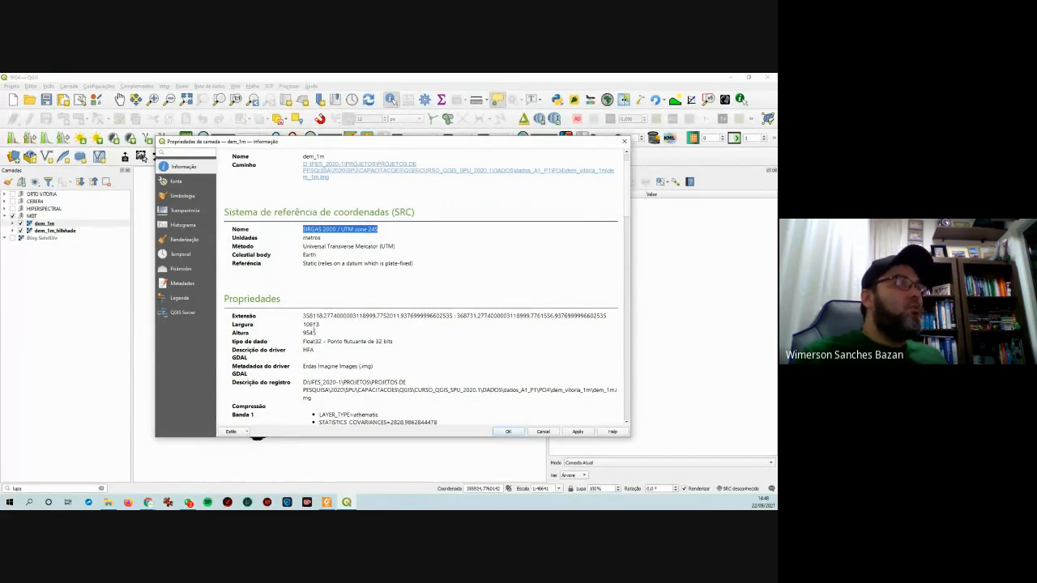
scroll(329, 267, "down", 1)
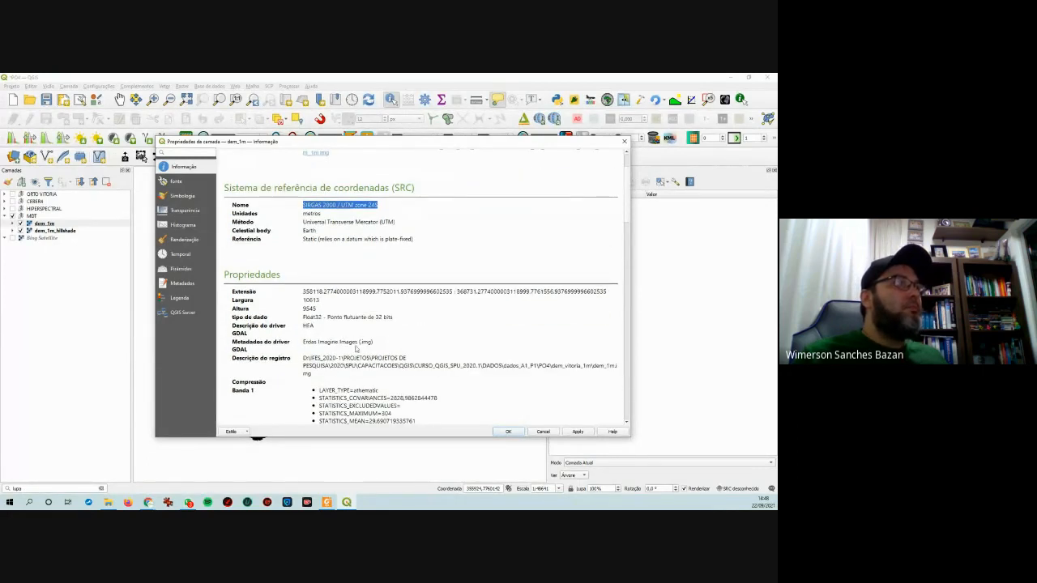
- Review the remaining dem_1m information, including band statistics and data type, and close the layer properties
scroll(356, 348, "down", 7)
scroll(355, 350, "down", 20)
scroll(355, 349, "down", 5)
scroll(356, 349, "up", 9)
scroll(368, 322, "up", 20)
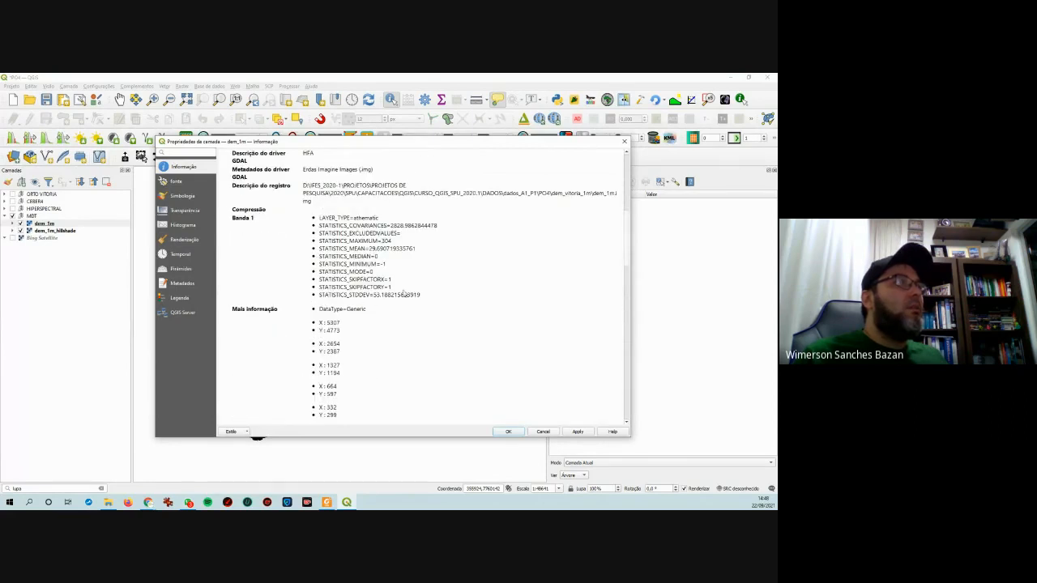
scroll(445, 283, "up", 1)
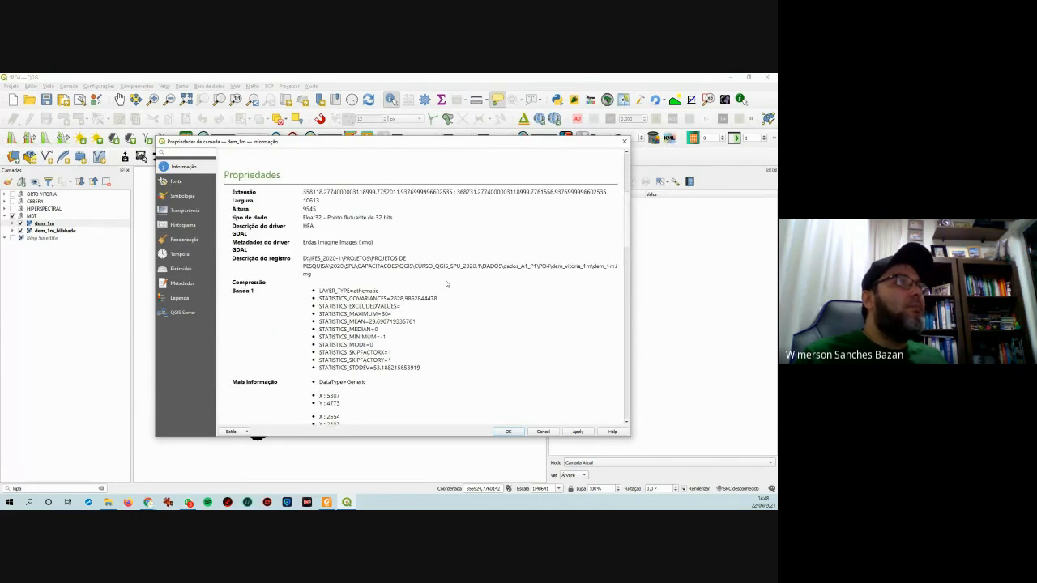
left_click_drag(306, 217, 399, 216)
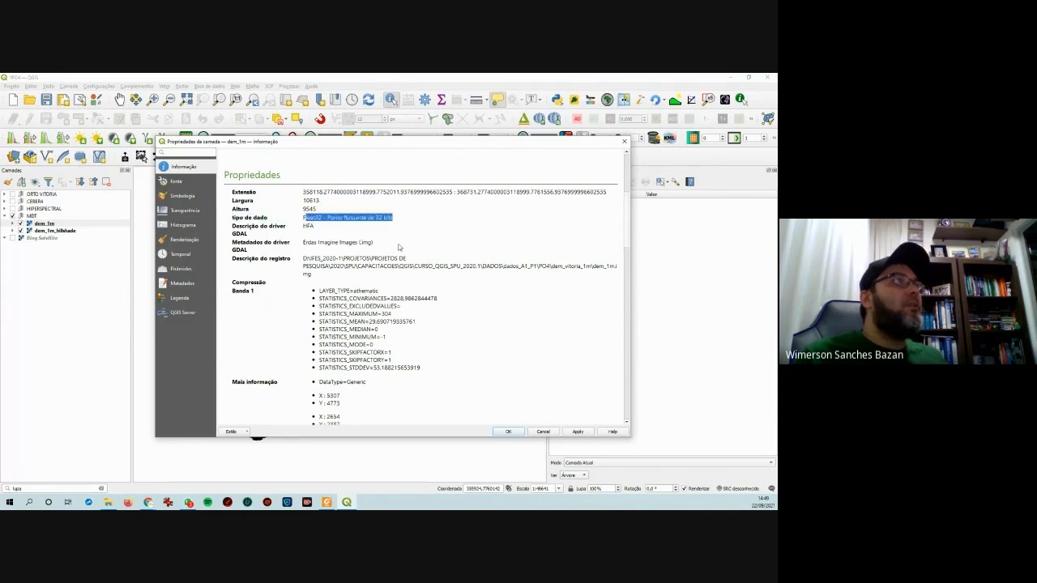
left_click_drag(491, 141, 400, 179)
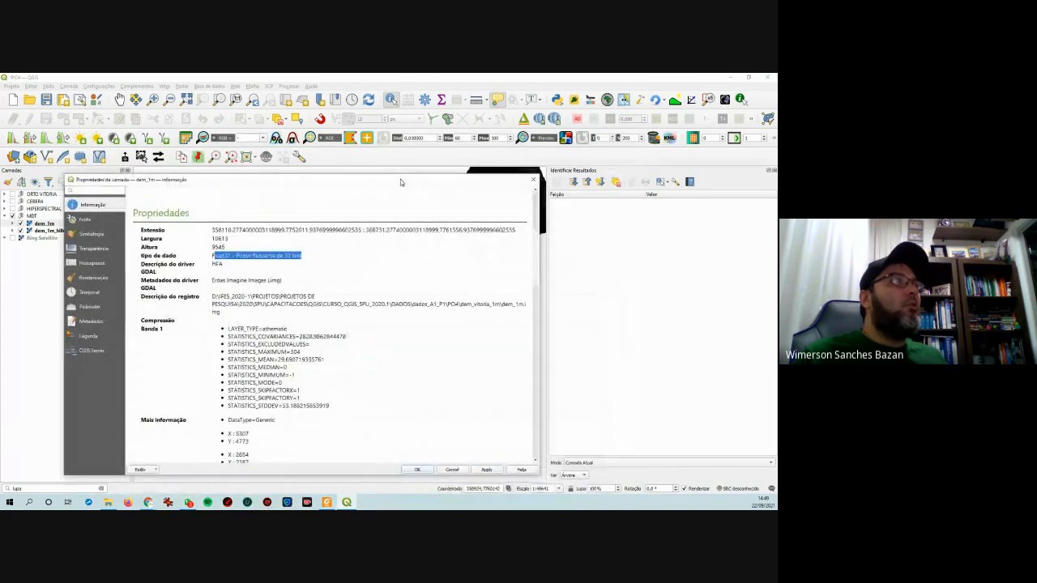
left_click(535, 180)
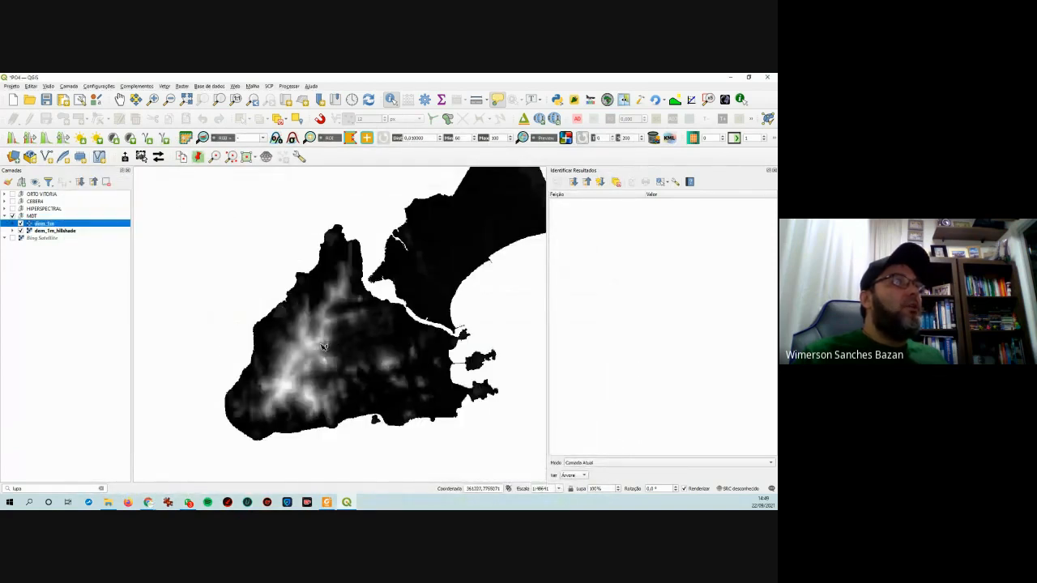
- Identify the elevation beside the central ridge, and check the minimum and maximum of the dem_1m band in the layer properties
left_click(329, 363)
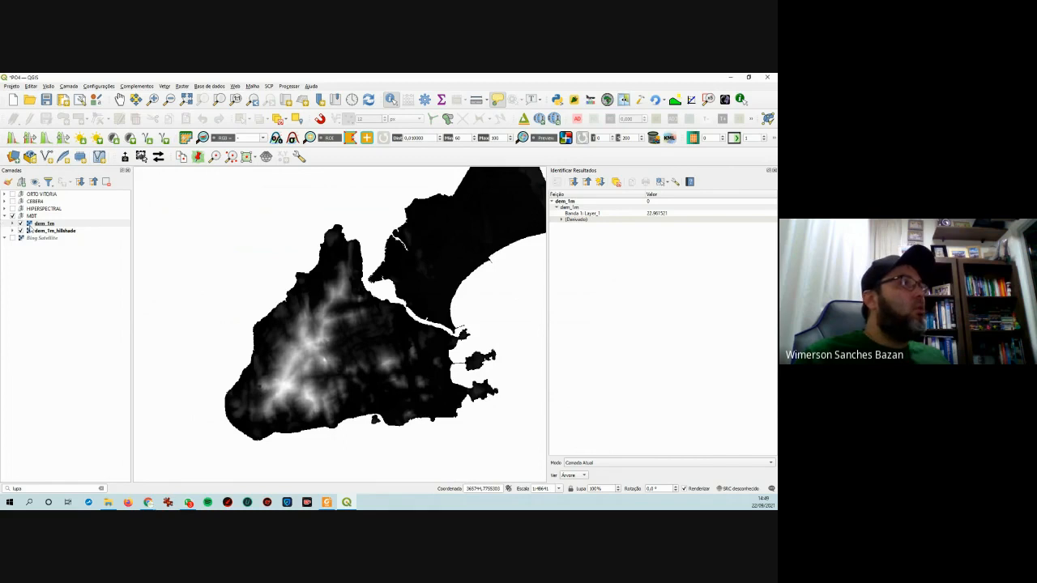
right_click(40, 224)
left_click(93, 377)
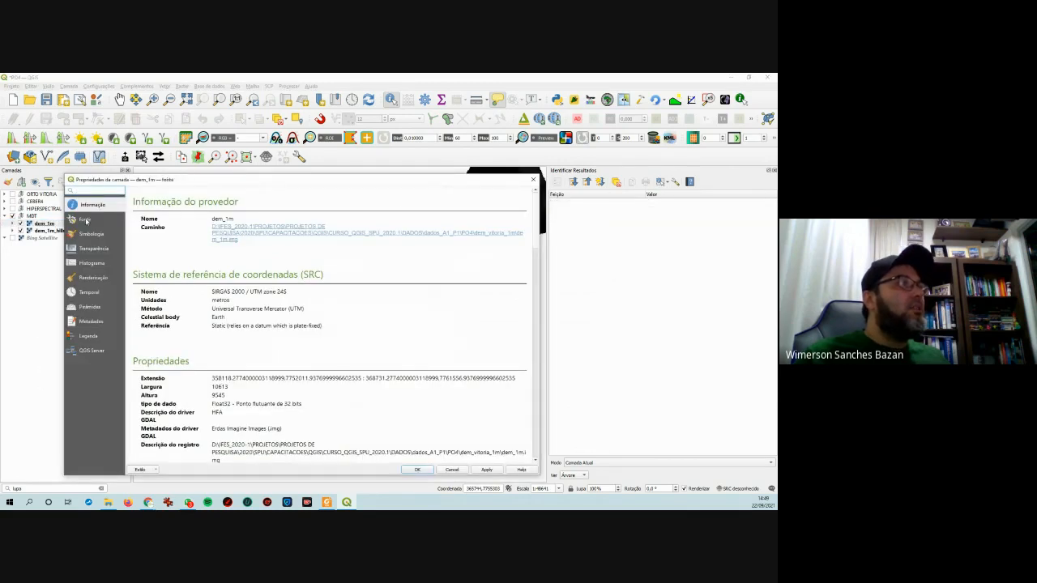
left_click(86, 219)
left_click(101, 208)
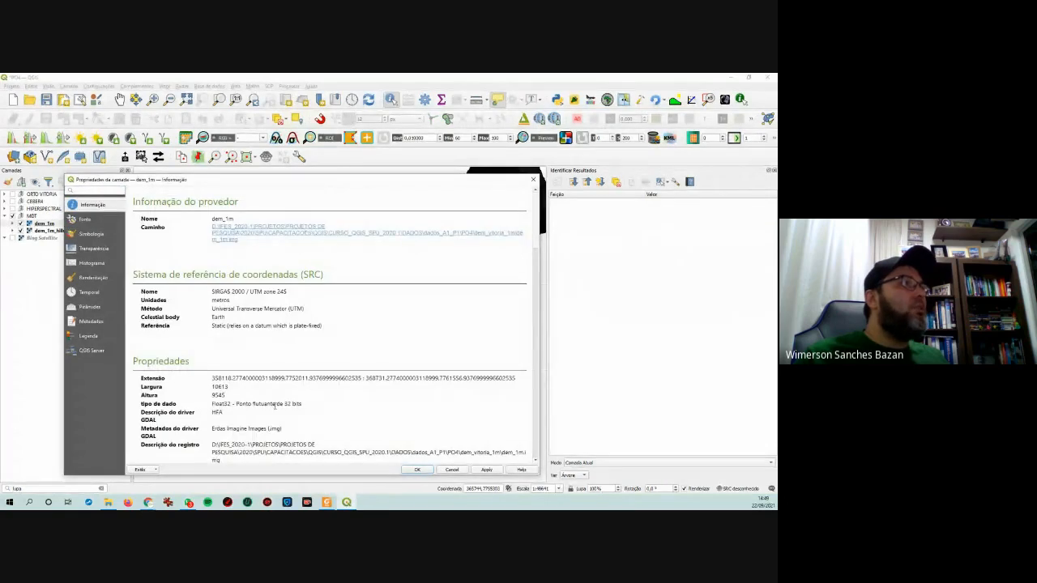
scroll(276, 418, "down", 15)
scroll(277, 423, "down", 8)
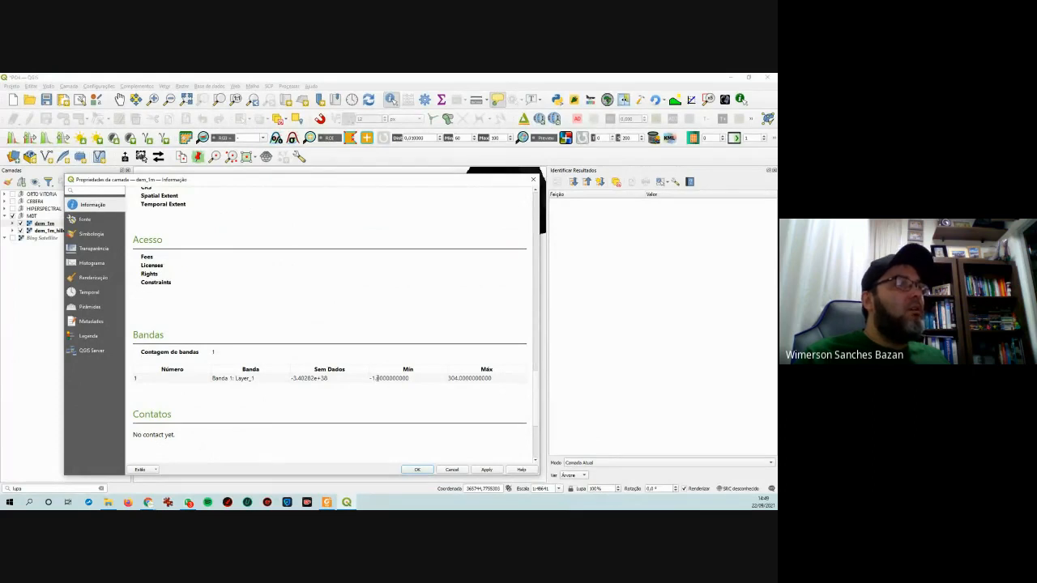
left_click_drag(371, 378, 397, 378)
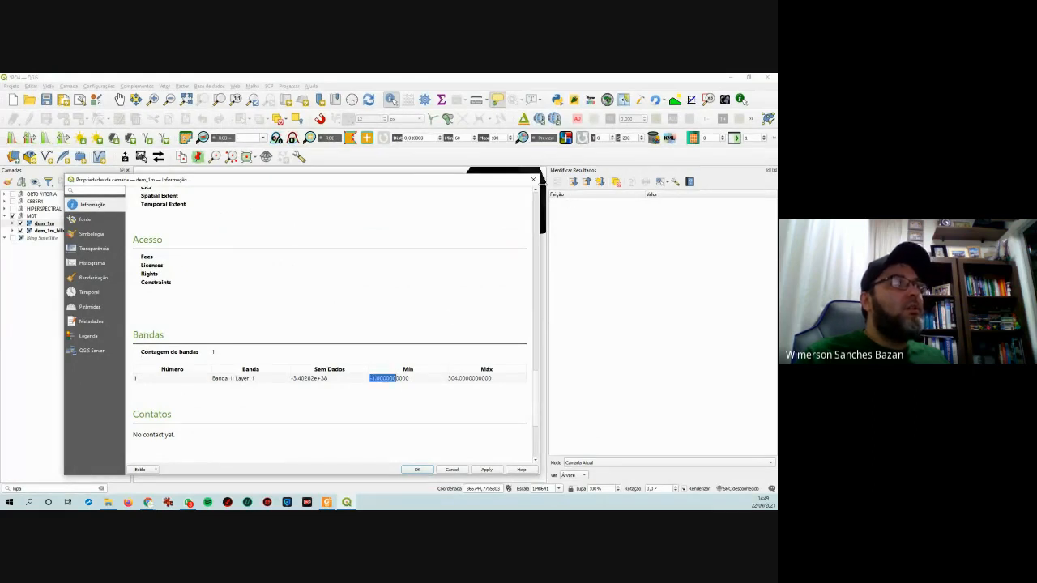
left_click(533, 179)
- Hide the dem_1m layer so dem_1m_hillshade shows, and close the Identify Results panel
scroll(359, 334, "down", 1)
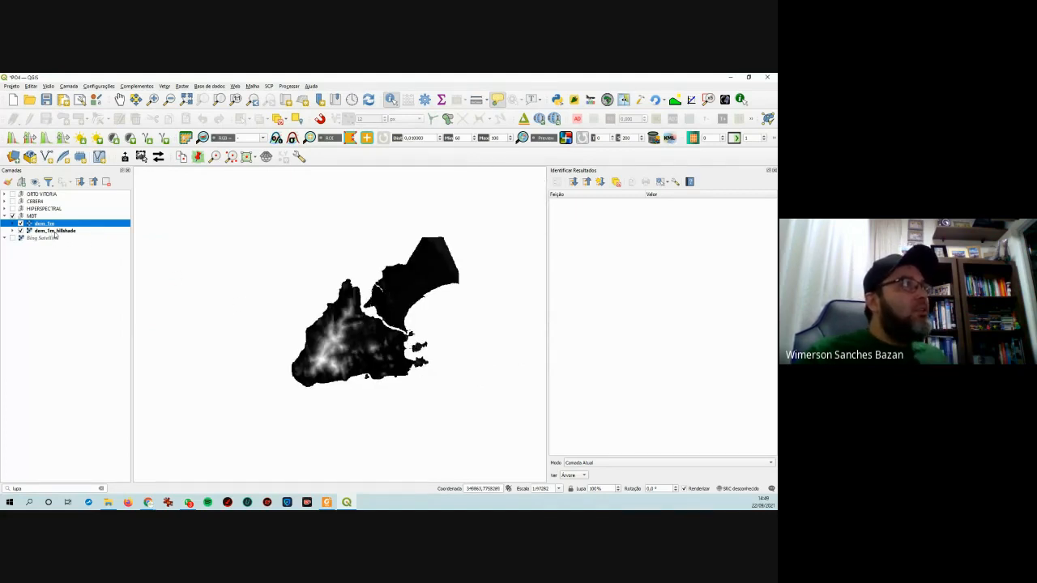
left_click(21, 224)
scroll(372, 334, "up", 1)
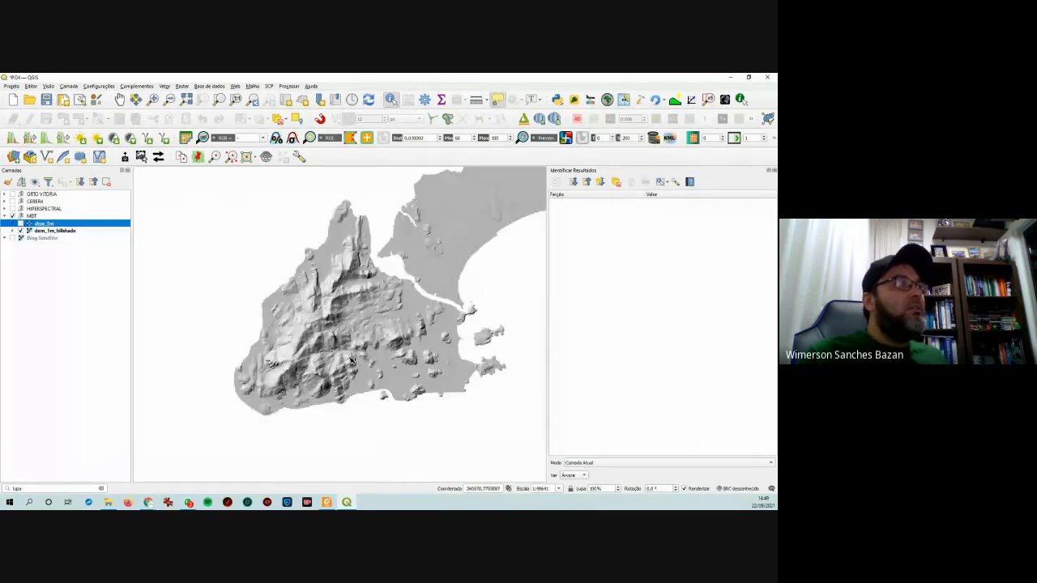
left_click(774, 171)
left_click_drag(610, 239, 534, 269)
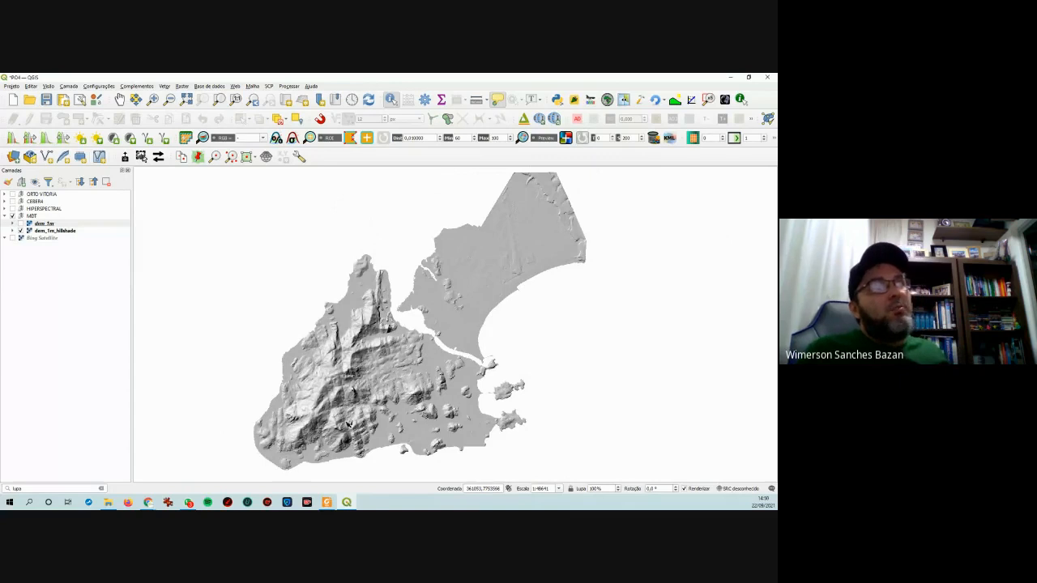
- Examine the relief in dem_1m_hillshade across the central massif, the northern channel area and the southeastern coast at several scales
scroll(354, 416, "up", 1)
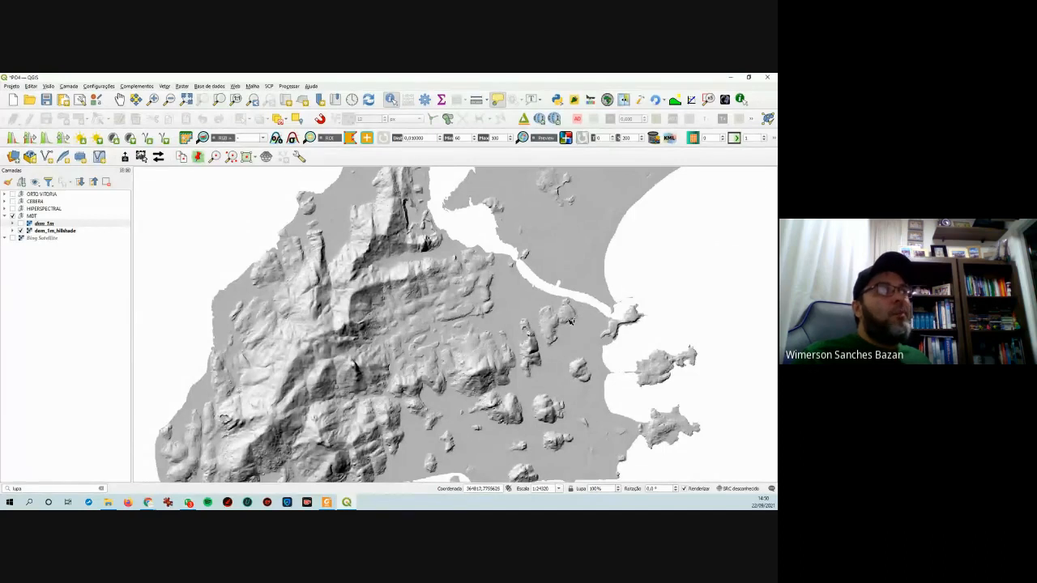
left_click_drag(565, 364, 565, 339)
scroll(565, 339, "down", 1)
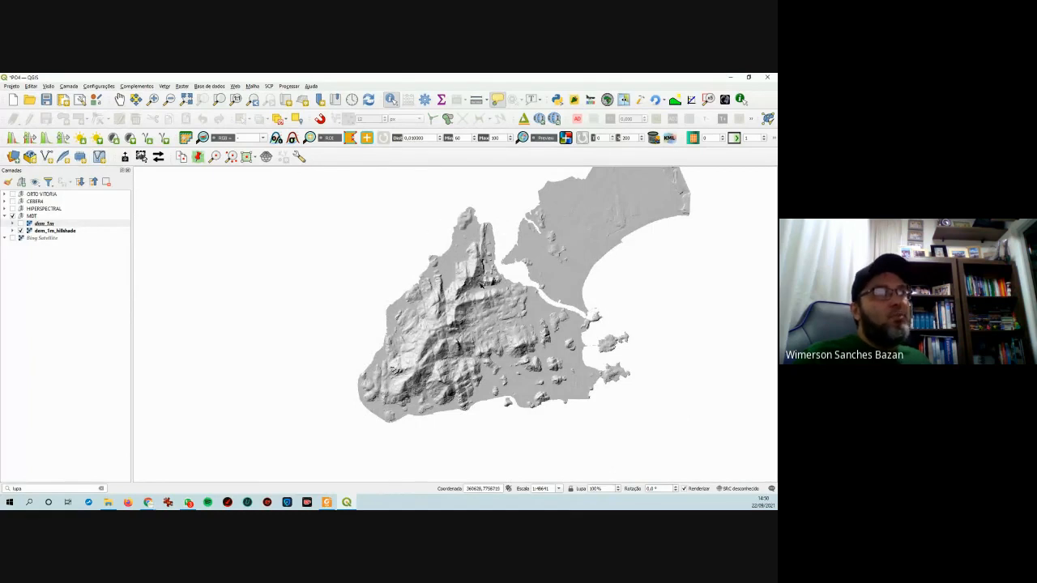
scroll(477, 306, "up", 1)
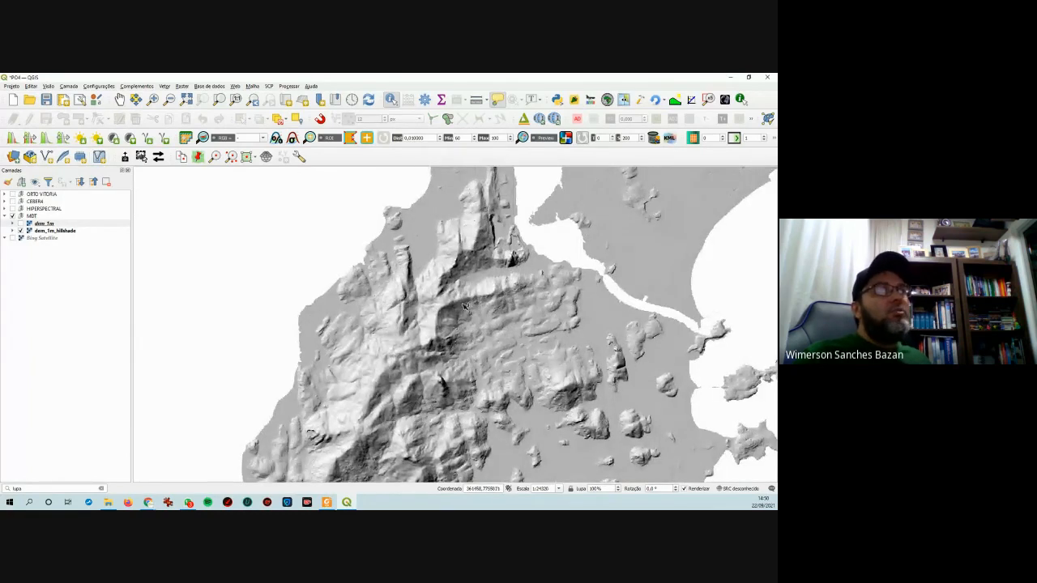
scroll(533, 332, "up", 1)
left_click_drag(533, 332, 392, 357)
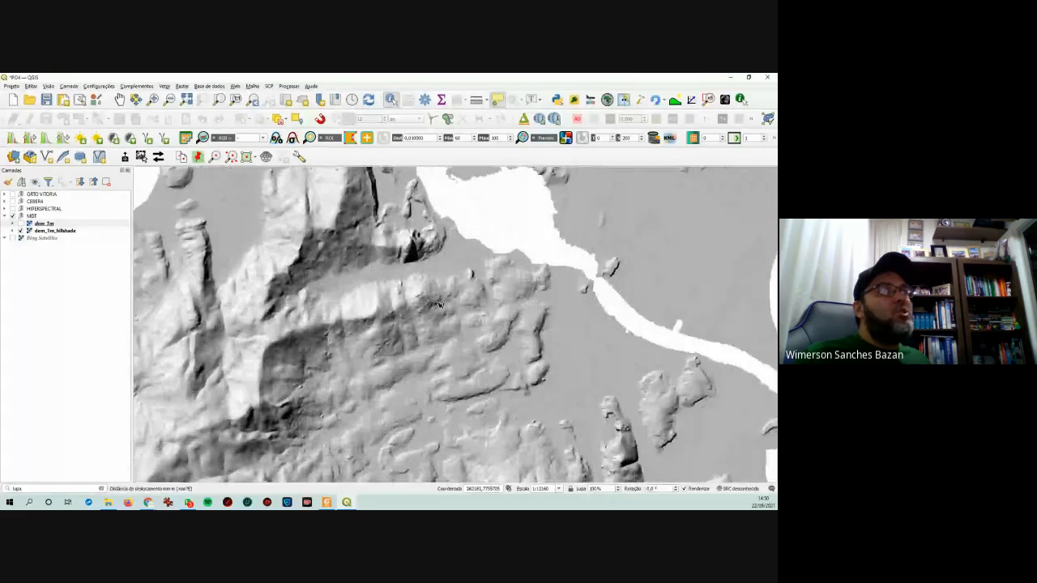
left_click_drag(419, 244, 434, 302)
scroll(426, 290, "up", 1)
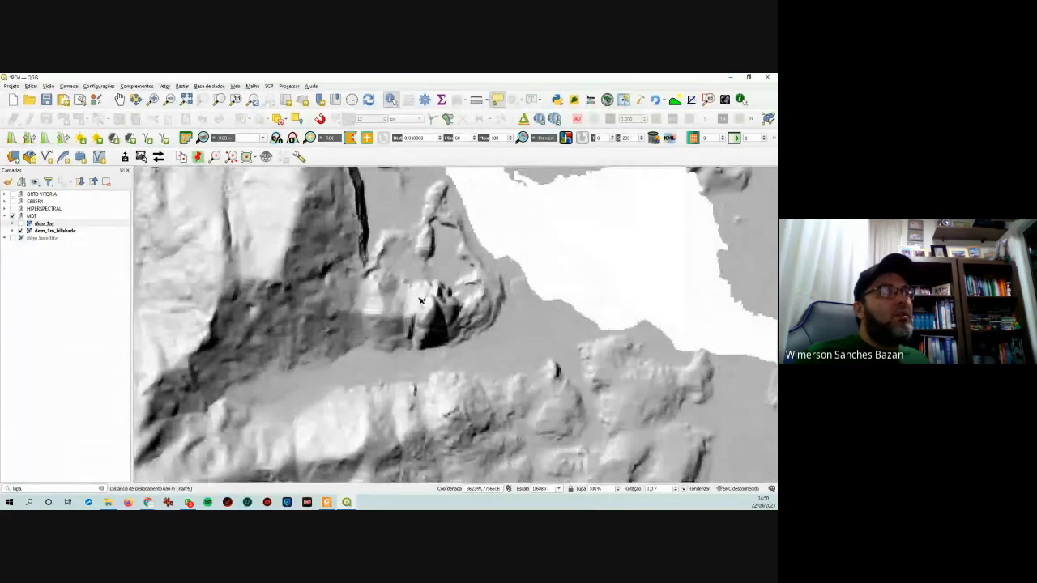
scroll(422, 301, "down", 1)
scroll(434, 314, "down", 1)
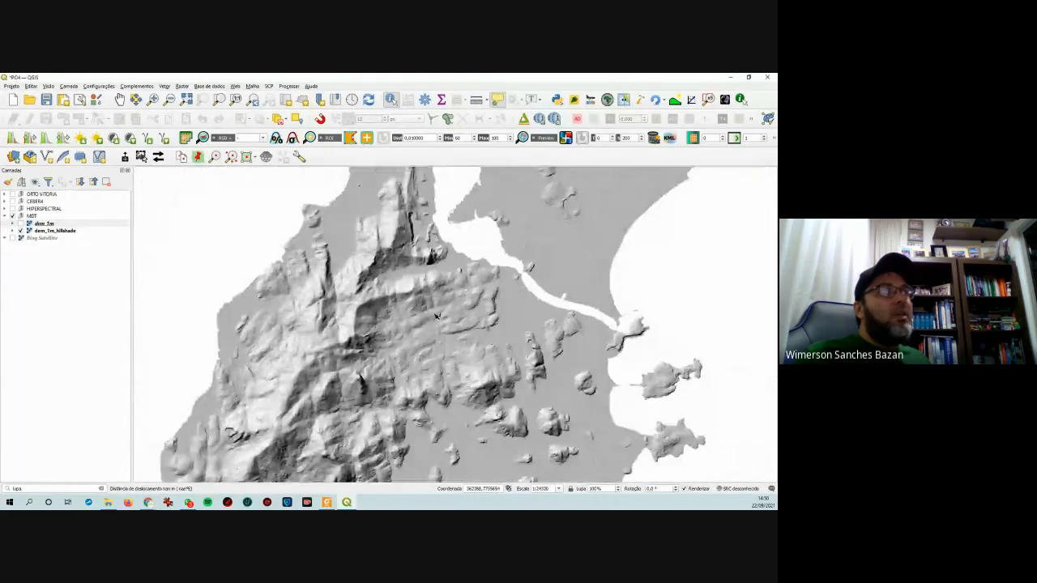
left_click_drag(491, 366, 504, 300)
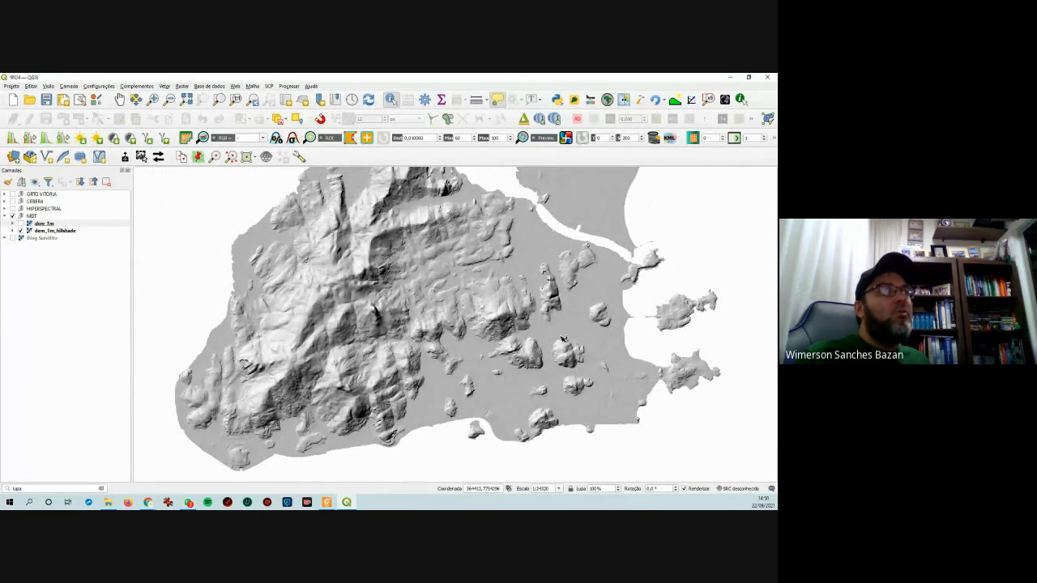
left_click_drag(601, 316, 517, 305)
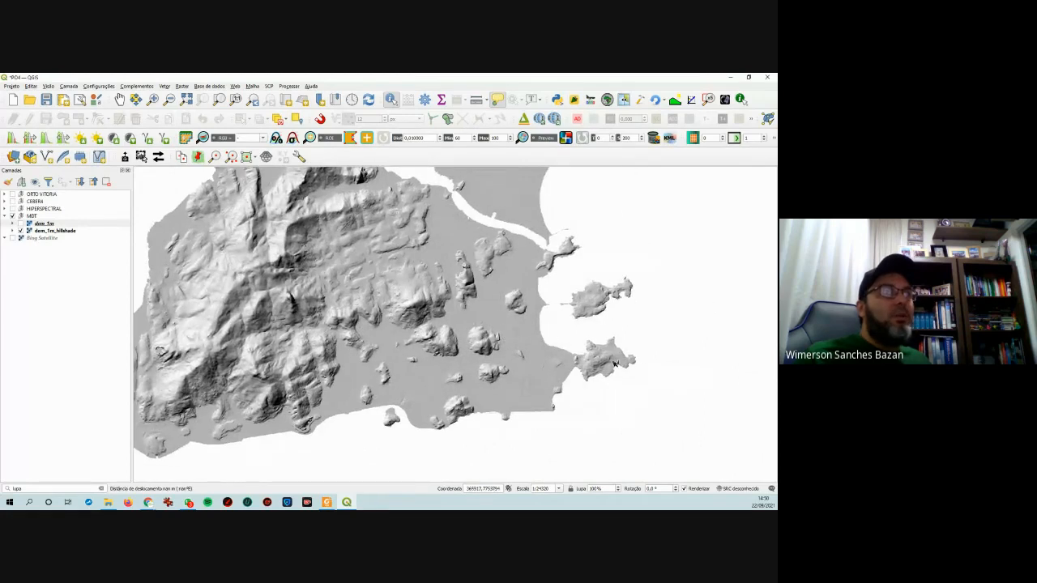
- Turn on the ORTO VITORIA group over the hillshade around the southeastern peninsula
scroll(618, 364, "up", 1)
scroll(613, 371, "up", 1)
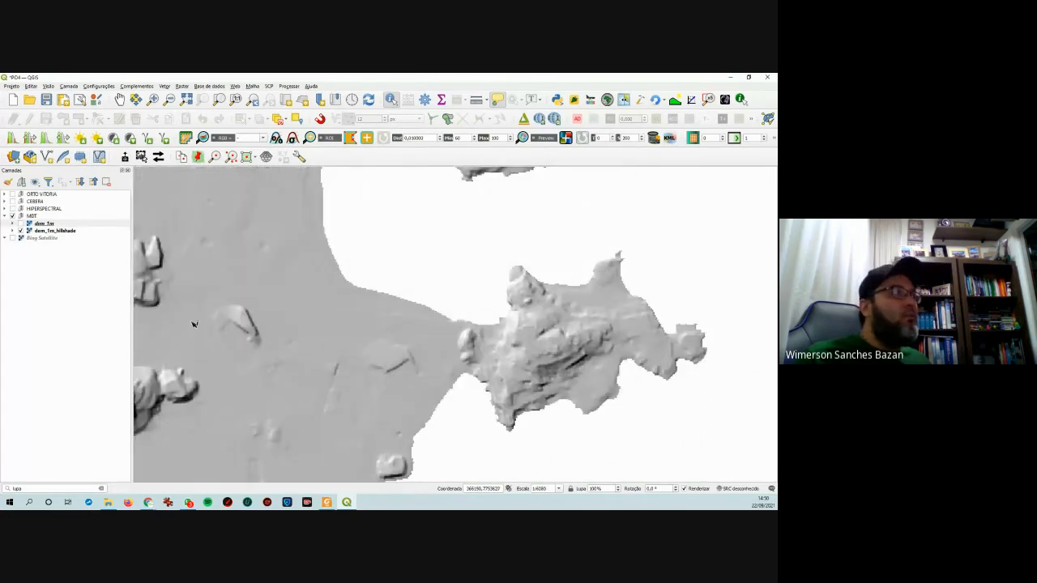
left_click(12, 195)
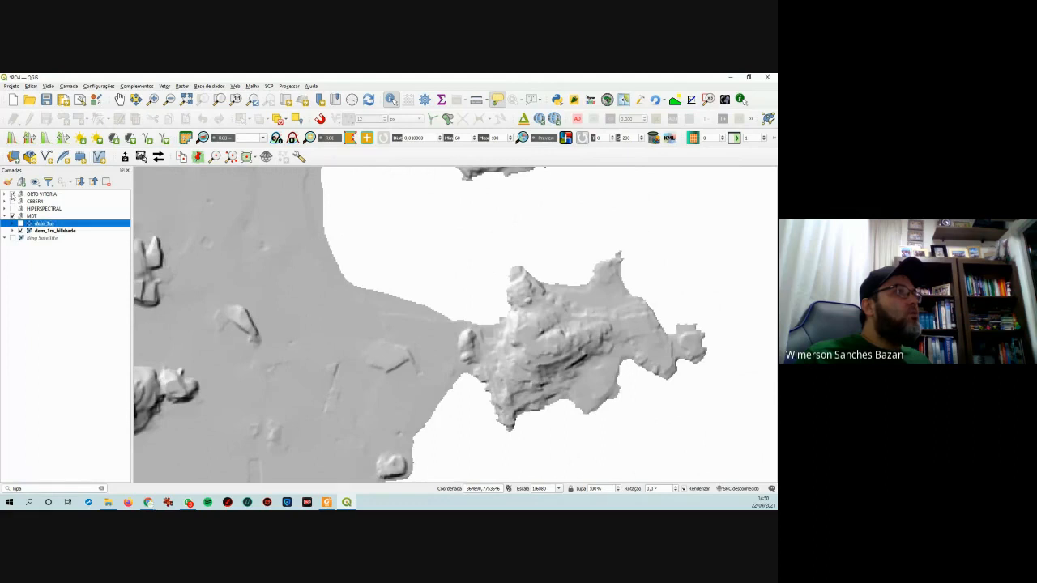
- Move the ORTO VITORIA group directly below the MDT group and above Bing Satellite, checking the result by toggling MDT visibility
left_click_drag(27, 196, 28, 259)
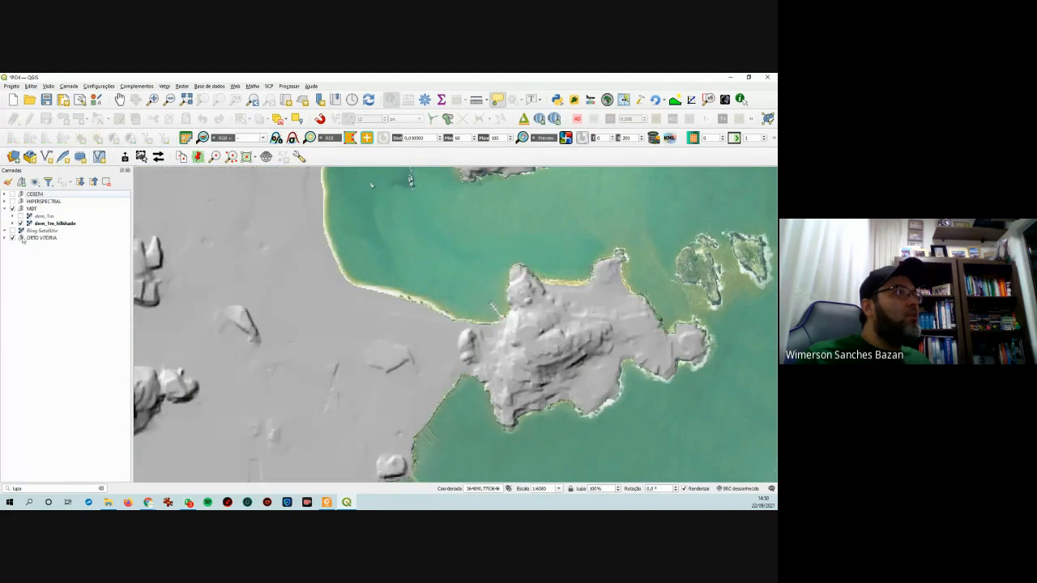
left_click(7, 209)
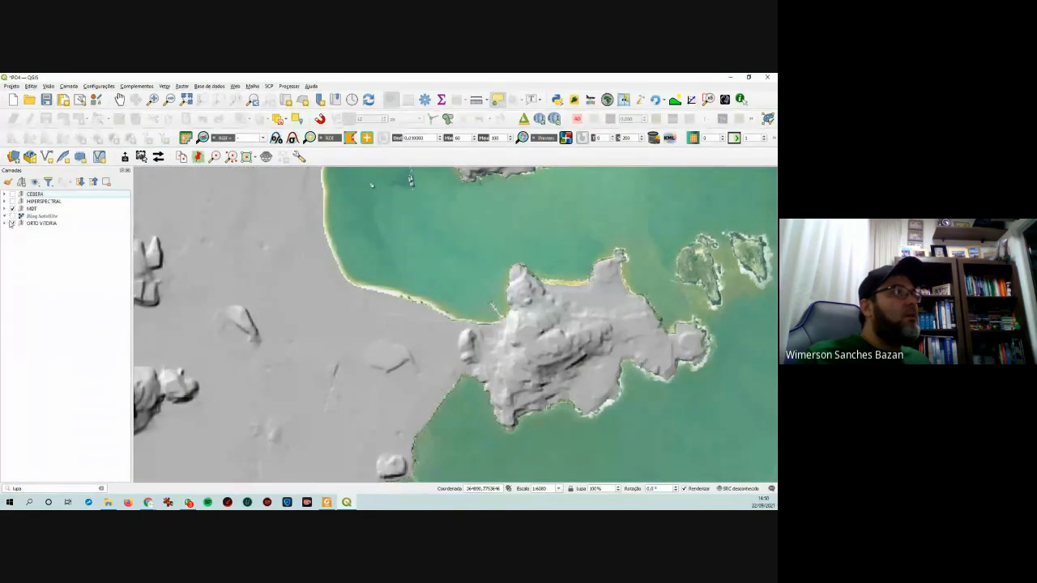
left_click(22, 209)
left_click_drag(23, 215, 24, 230)
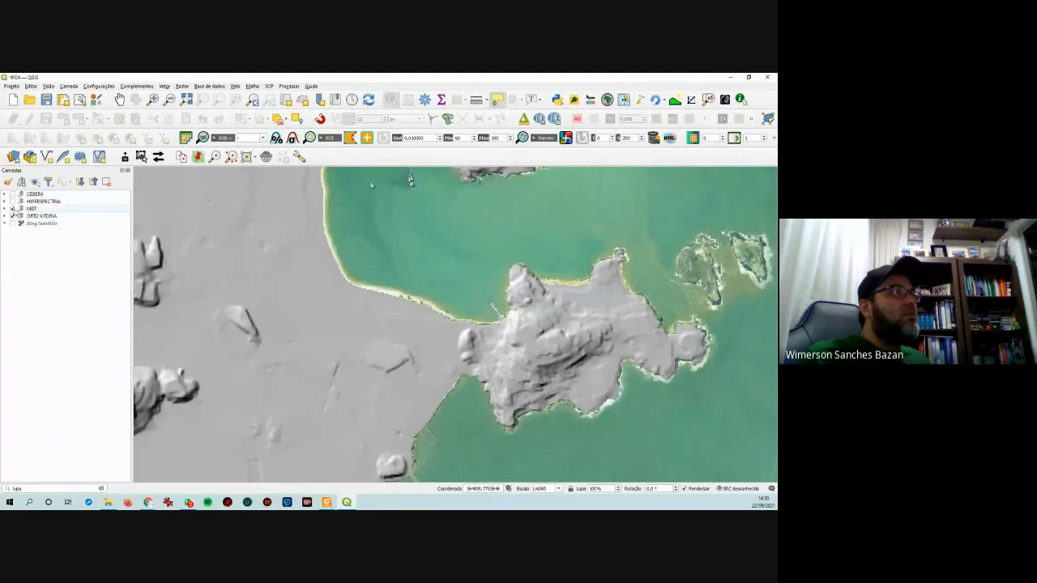
left_click(13, 209)
left_click(13, 209)
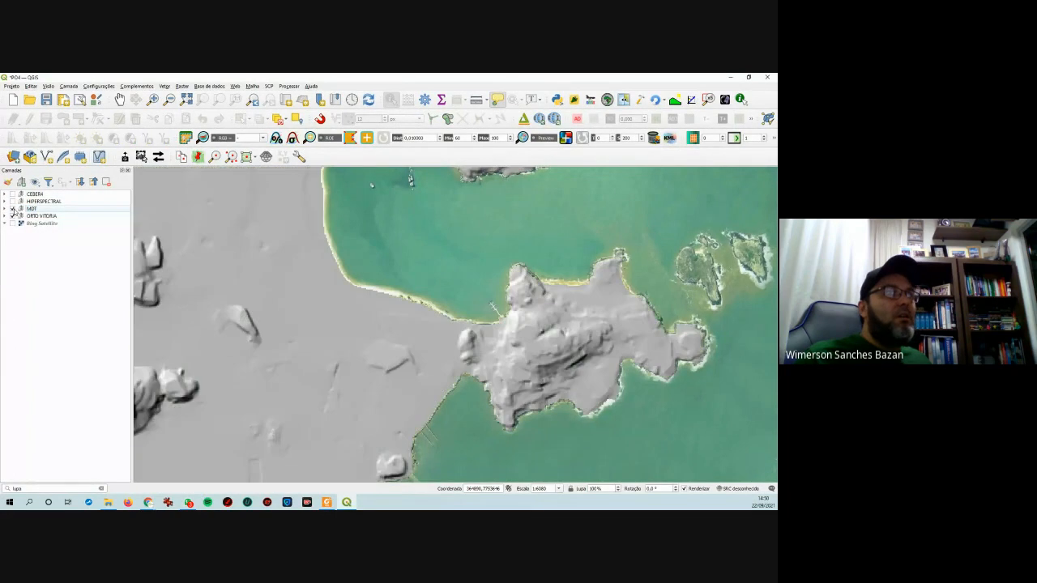
- Compare the island's hillshade with the surrounding orthophoto at several scales, briefly turning Bing Satellite on and off
scroll(577, 331, "down", 3)
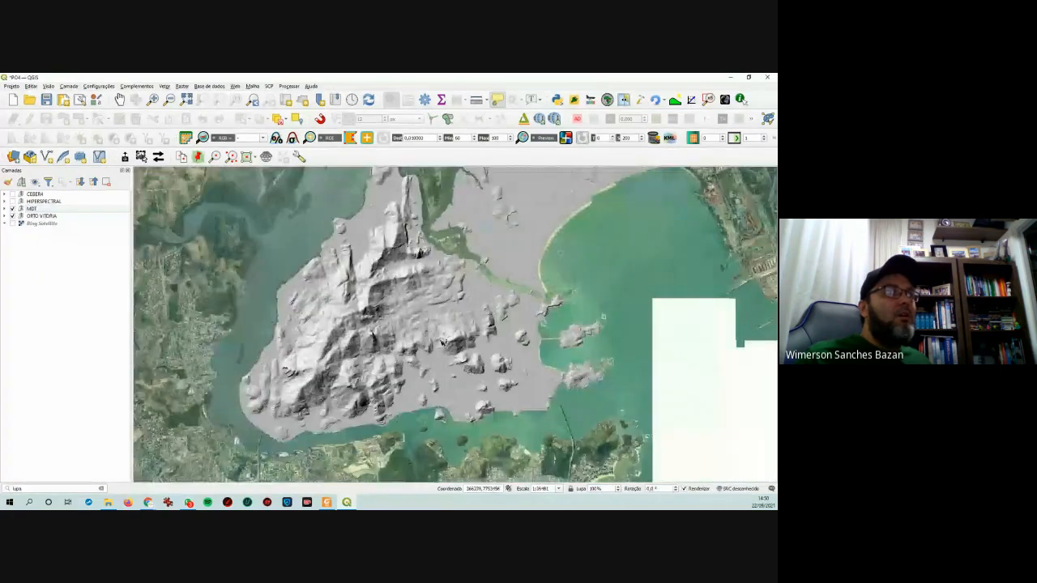
scroll(381, 328, "up", 1)
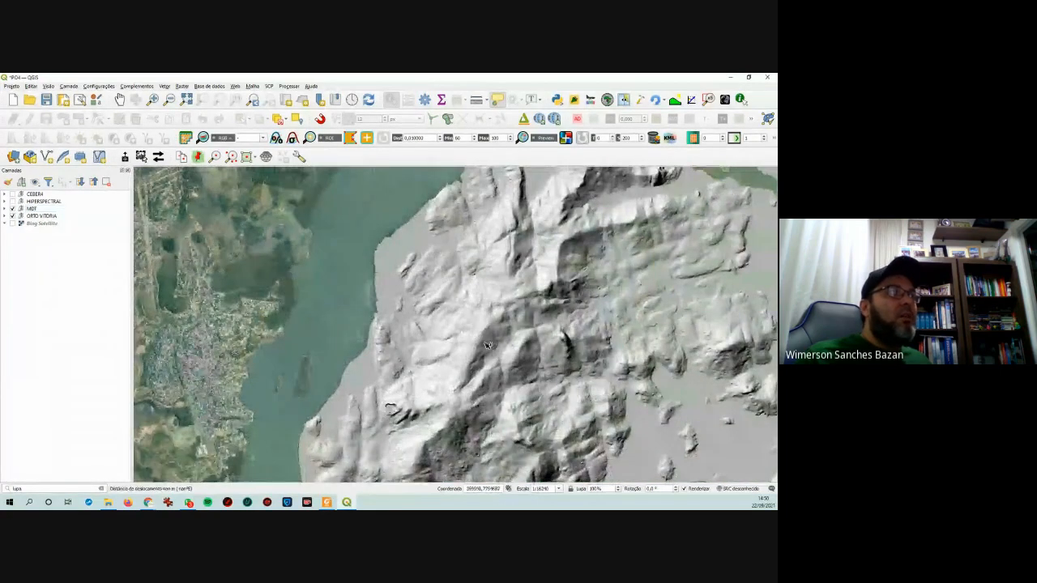
left_click_drag(484, 346, 443, 325)
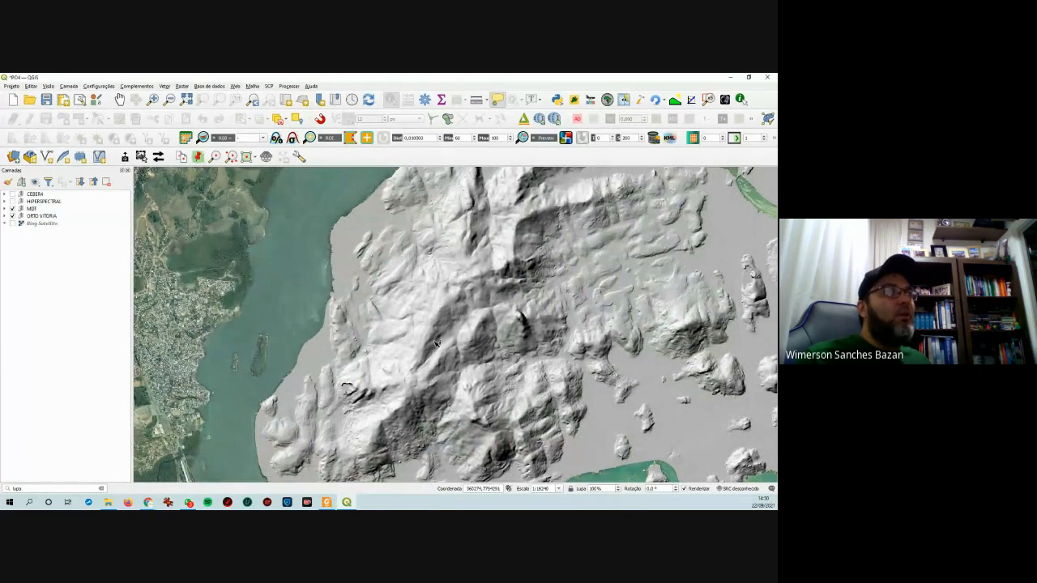
left_click_drag(454, 334, 383, 324)
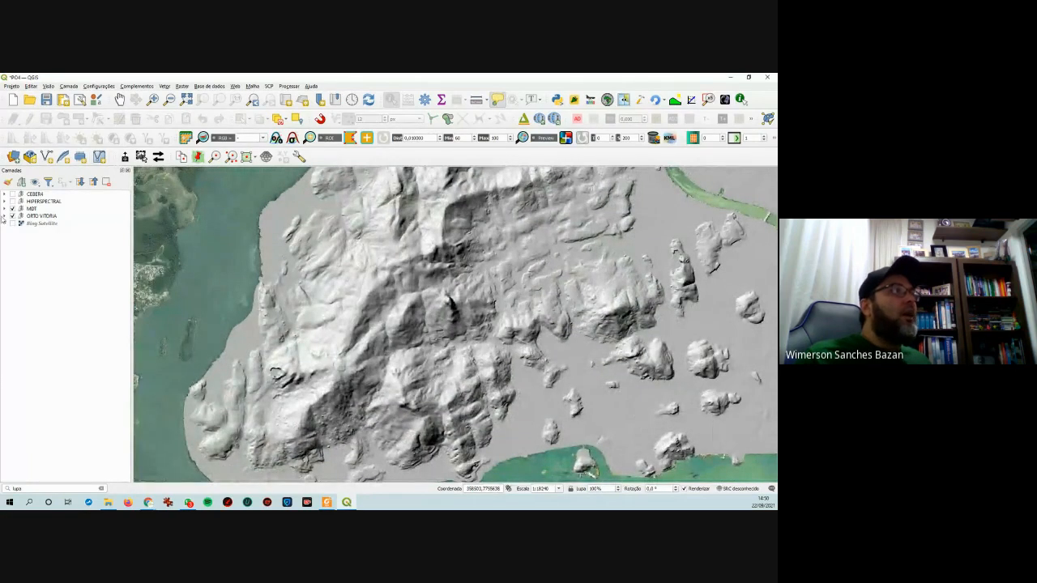
left_click(4, 217)
left_click(4, 216)
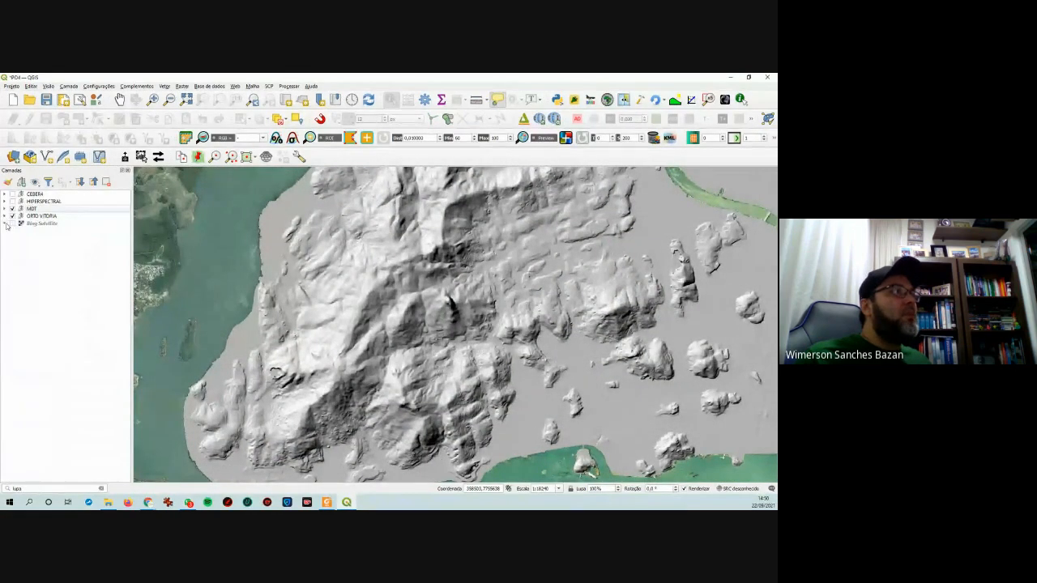
left_click(11, 224)
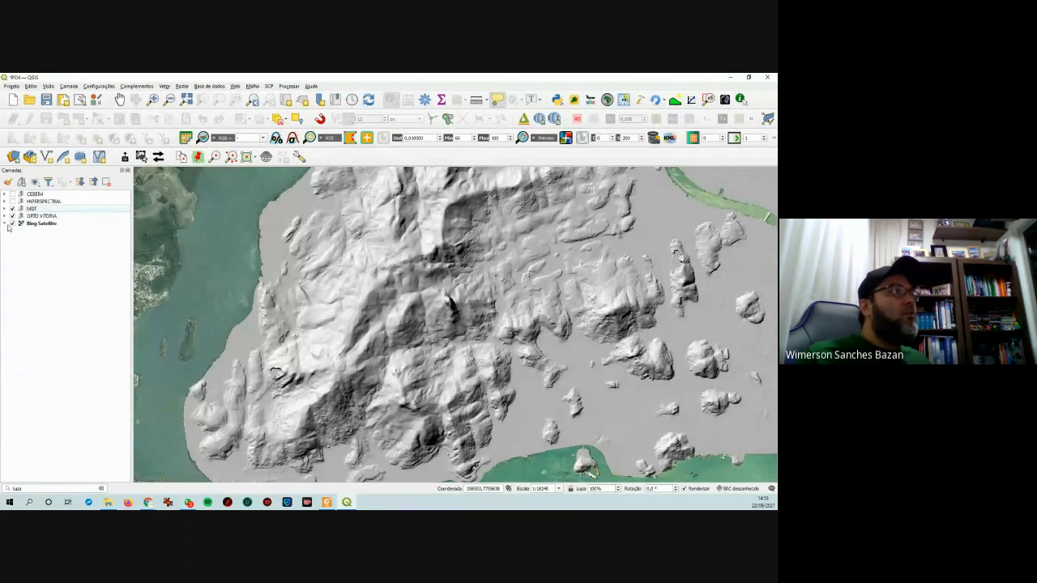
left_click(11, 226)
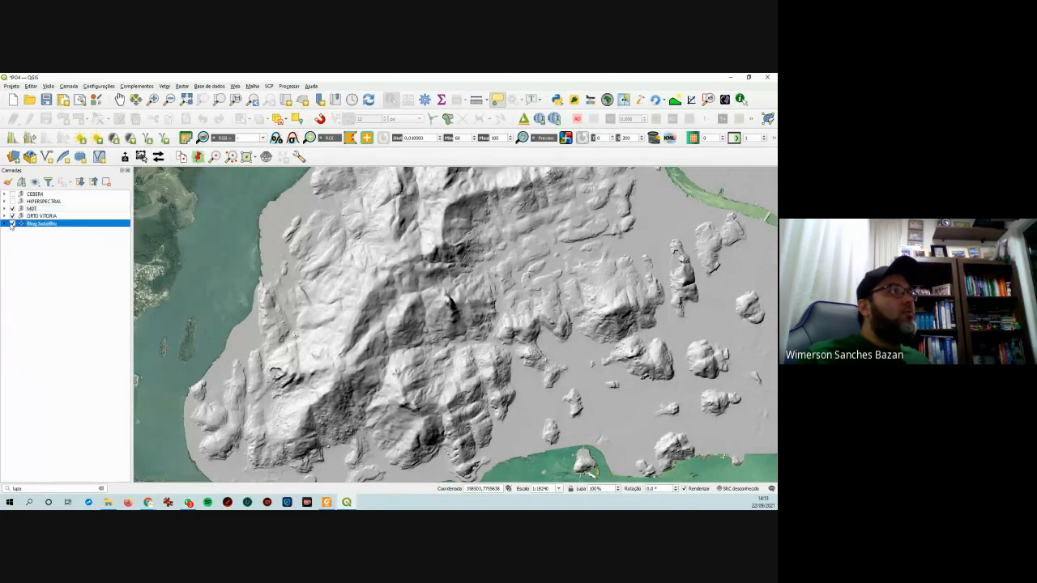
- Collapse the band legends of the five BLOCO layers in ORTO VITORIA, and collapse the group itself
left_click(5, 216)
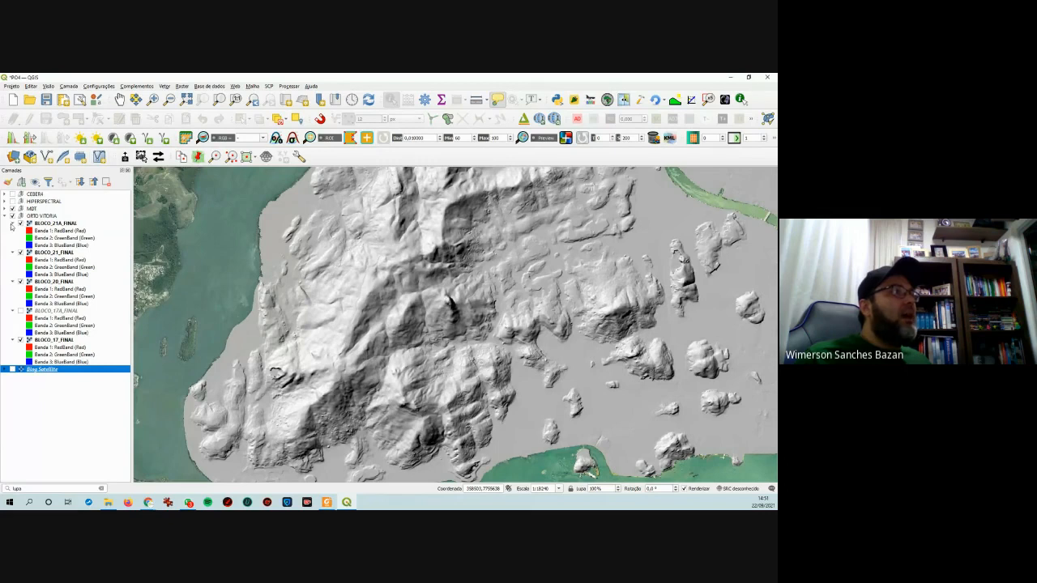
left_click(11, 225)
left_click(11, 231)
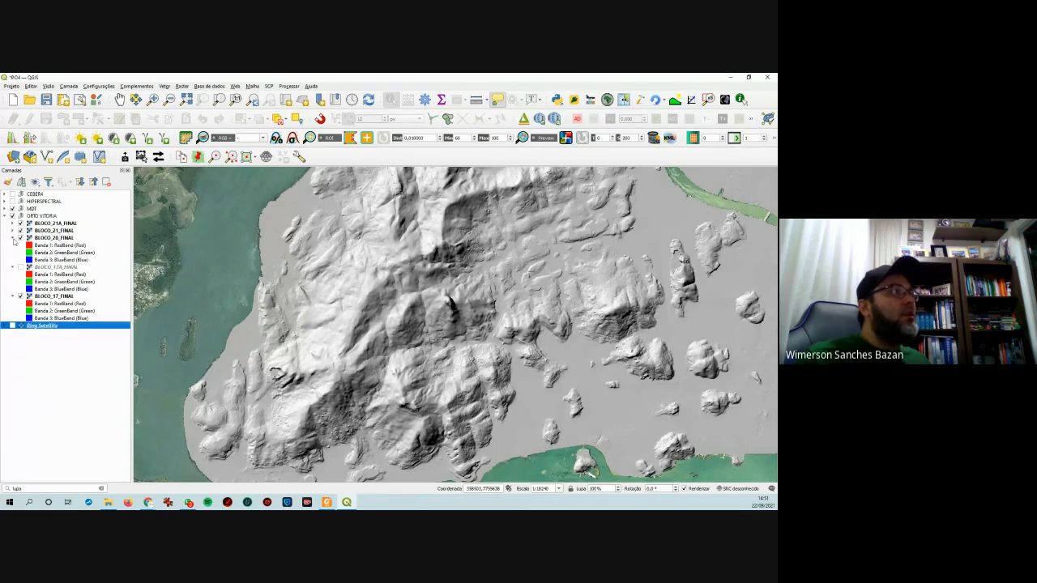
left_click(12, 238)
left_click(12, 245)
left_click(12, 252)
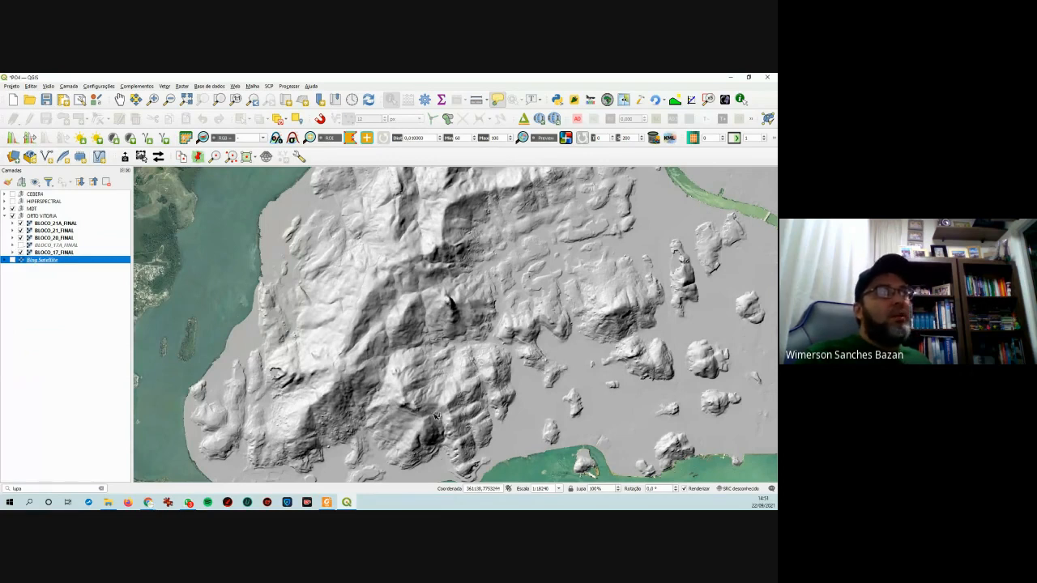
scroll(474, 415, "down", 1)
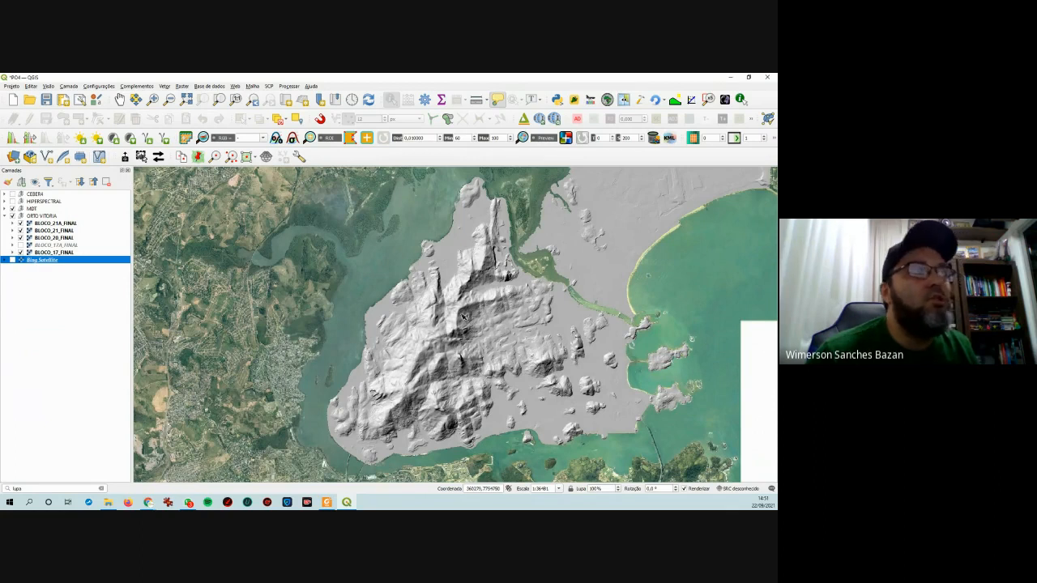
left_click(6, 216)
- Show the dem_1m layer in the MDT group and open its symbology properties
left_click(6, 209)
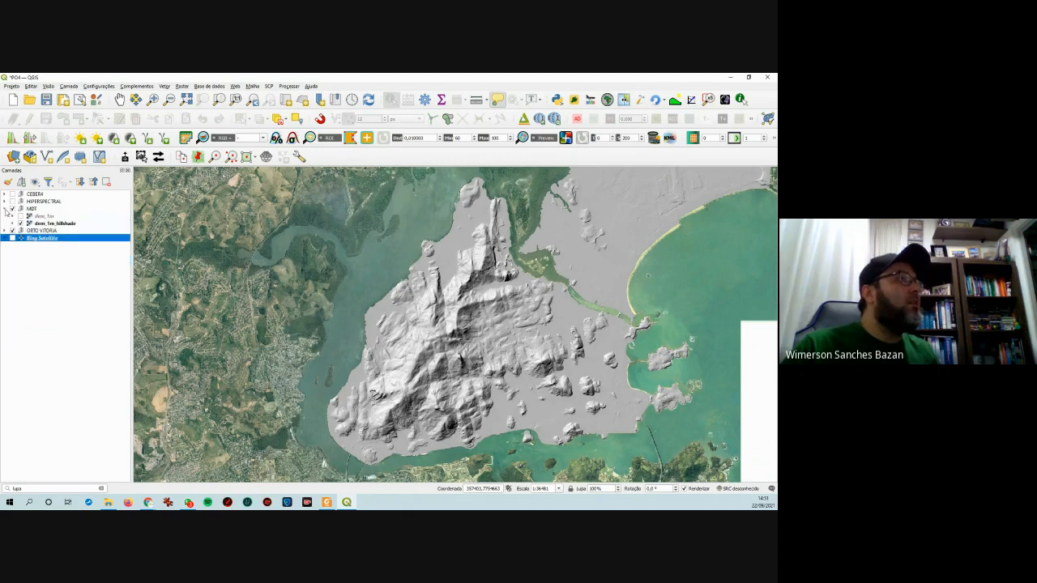
left_click(20, 216)
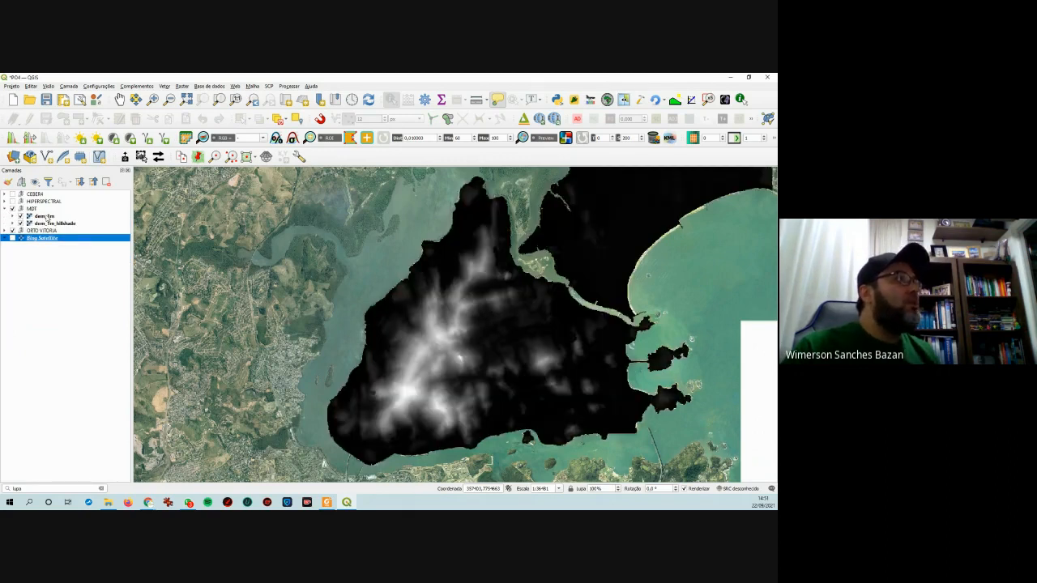
right_click(48, 219)
left_click(81, 373)
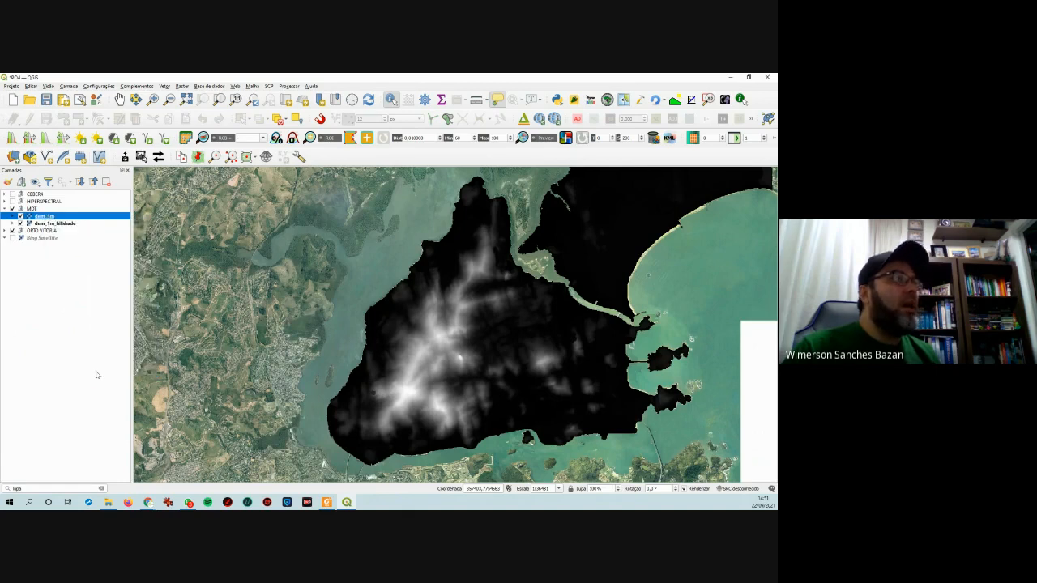
left_click(92, 234)
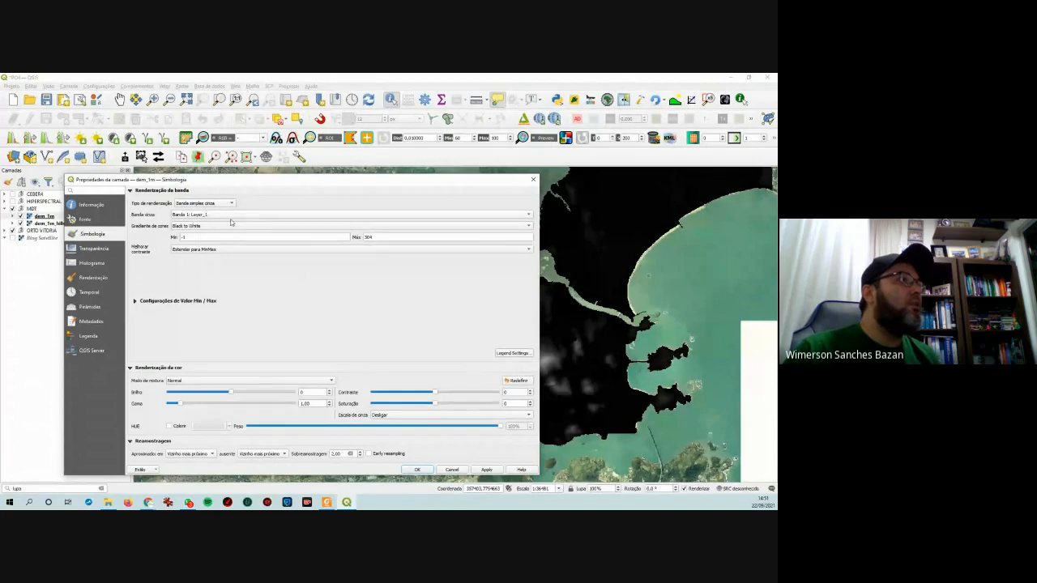
- Render dem_1m as Banda simples falsa-cor with the Turbo colour gradient, and apply it
left_click(227, 229)
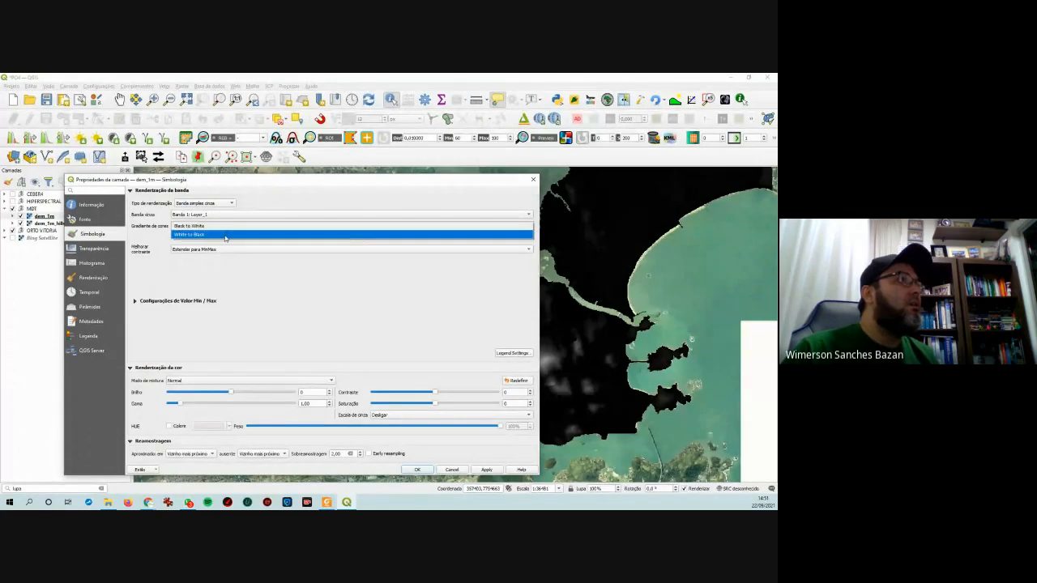
left_click(233, 204)
left_click(212, 203)
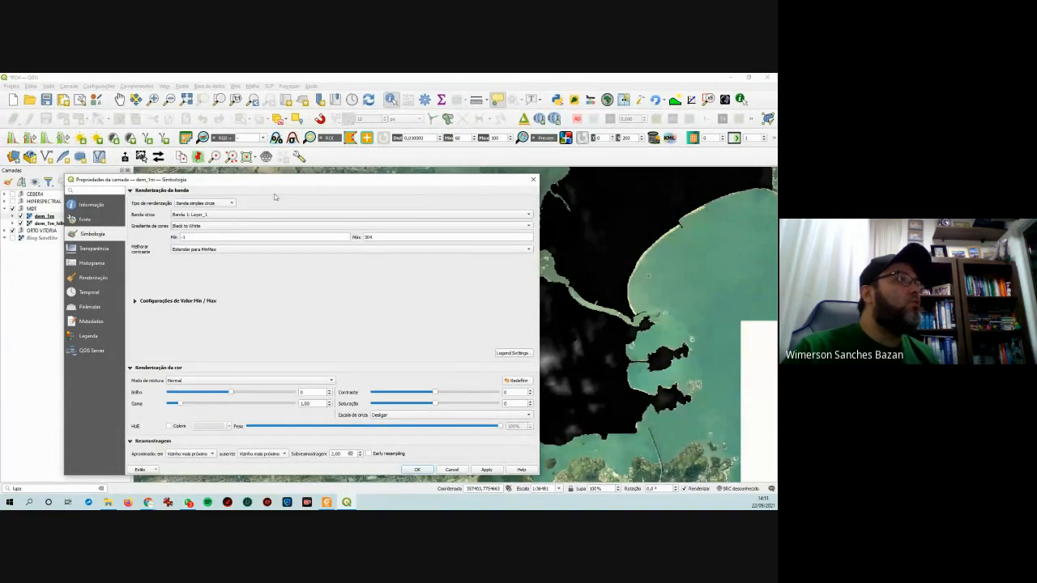
left_click(211, 206)
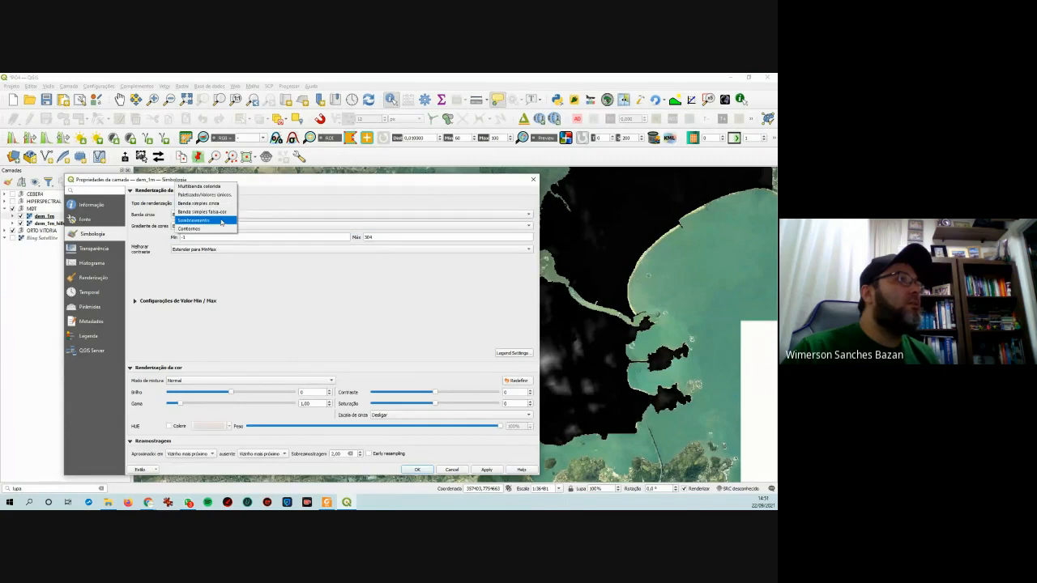
left_click(225, 214)
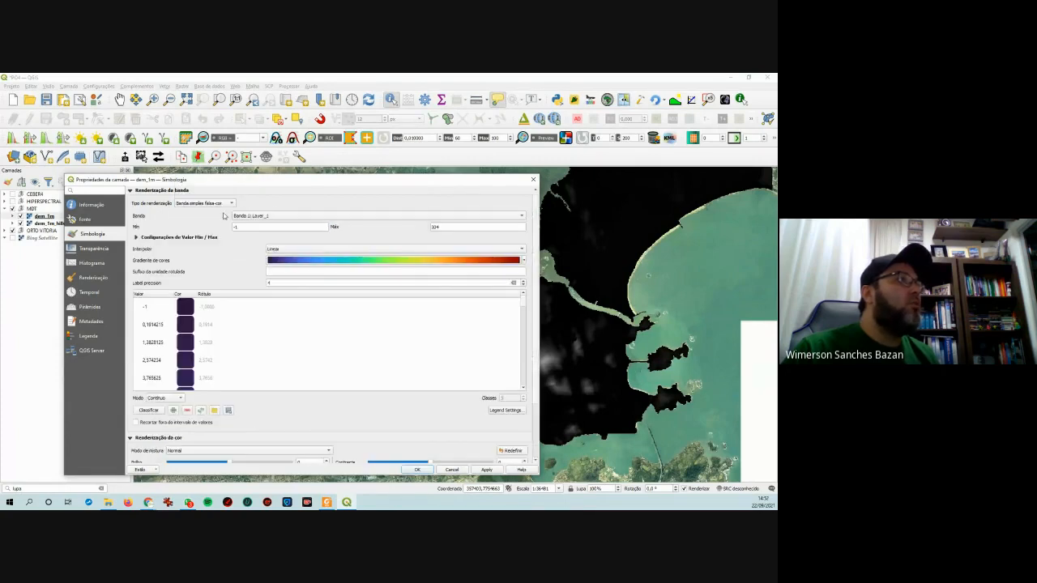
left_click(524, 260)
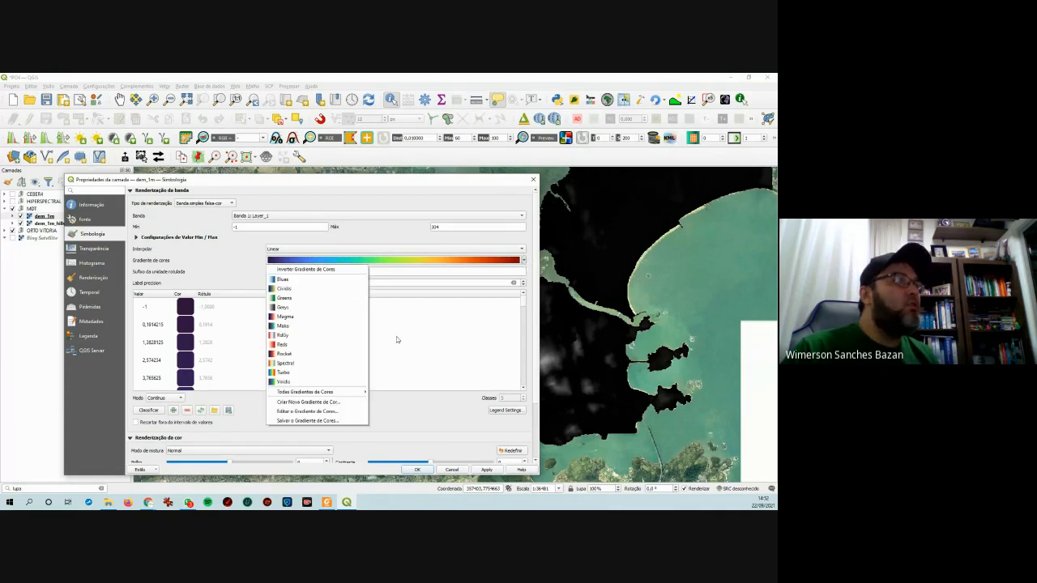
left_click(308, 373)
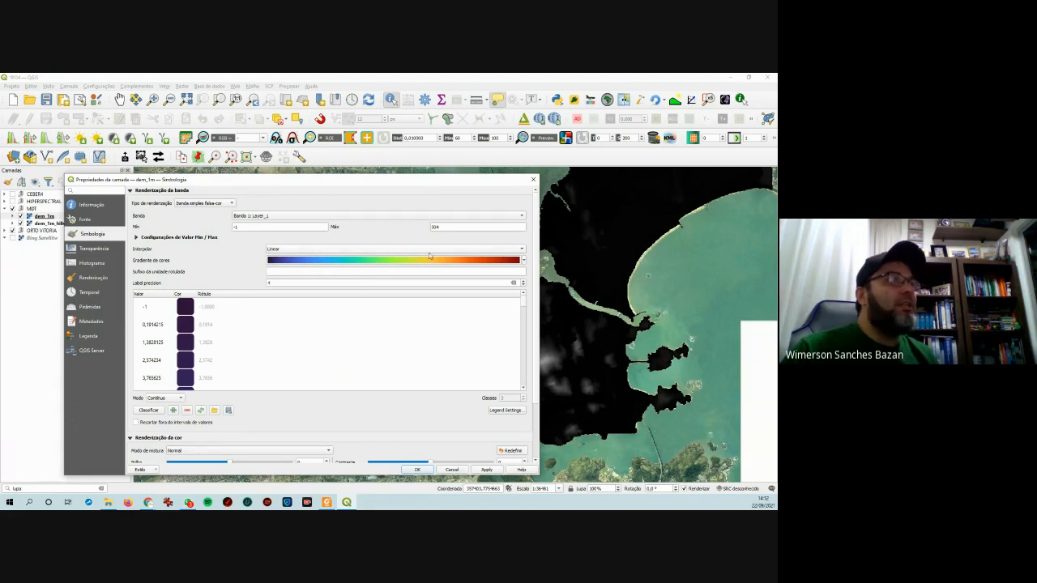
left_click(485, 470)
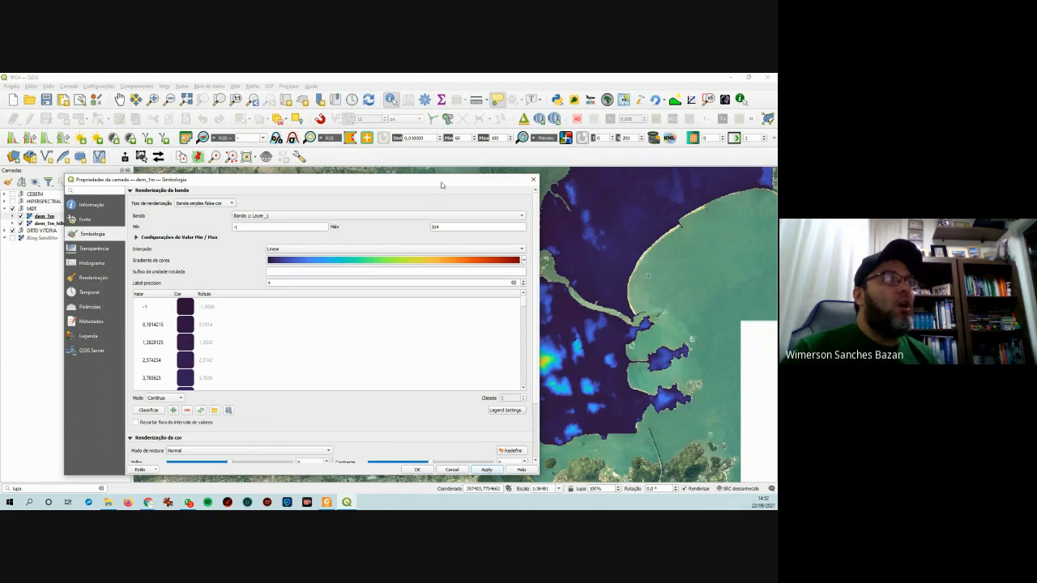
- Classify the dem_1m colours with the Quantil mode and apply it to the map
left_click_drag(431, 182, 355, 176)
left_click(170, 391)
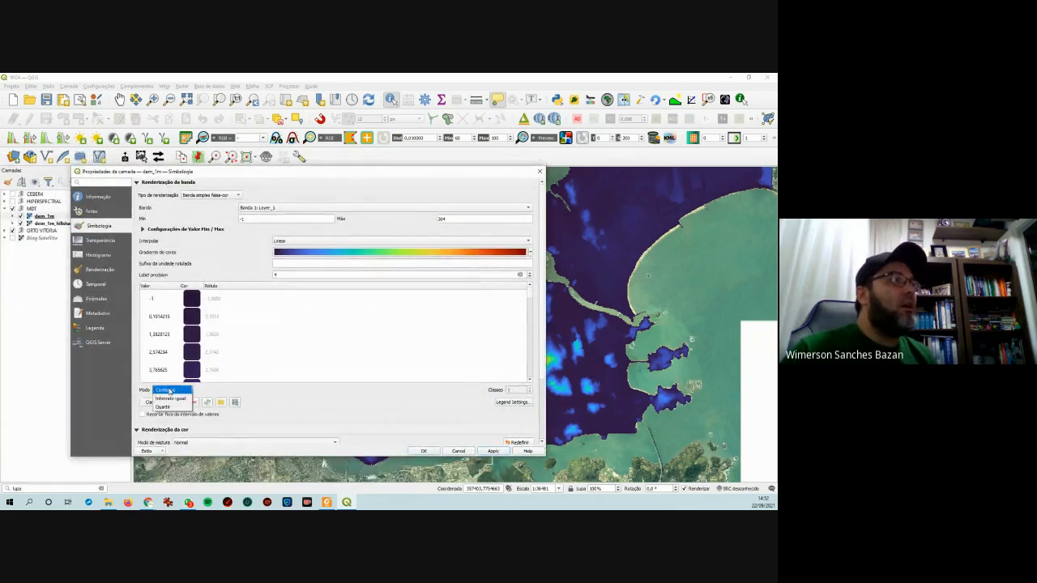
left_click(171, 410)
left_click(491, 452)
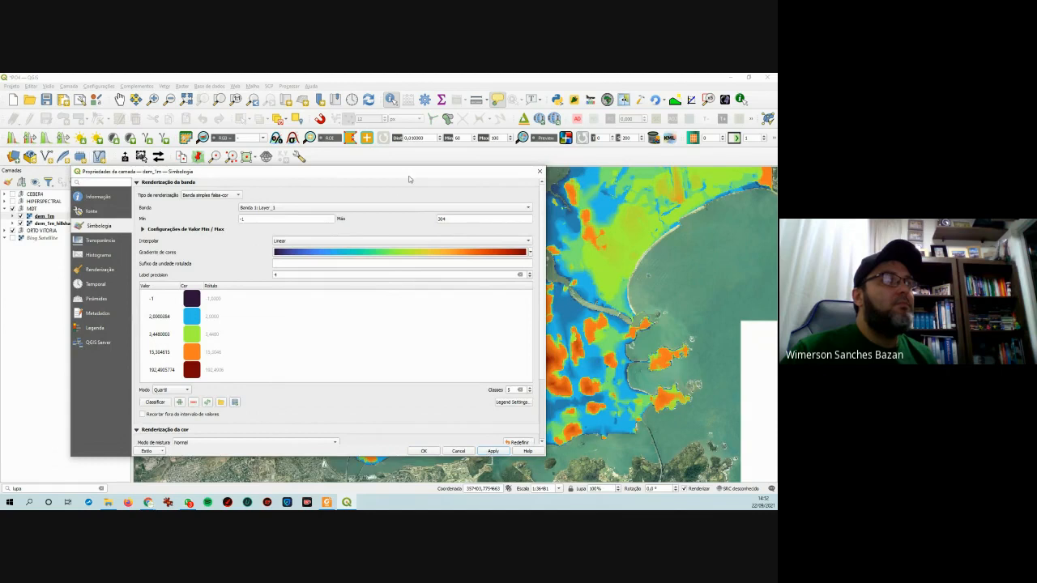
- Try the Intervalo igual classification mode on dem_1m and apply it to compare the colour distribution
left_click_drag(409, 175, 391, 173)
left_click(165, 387)
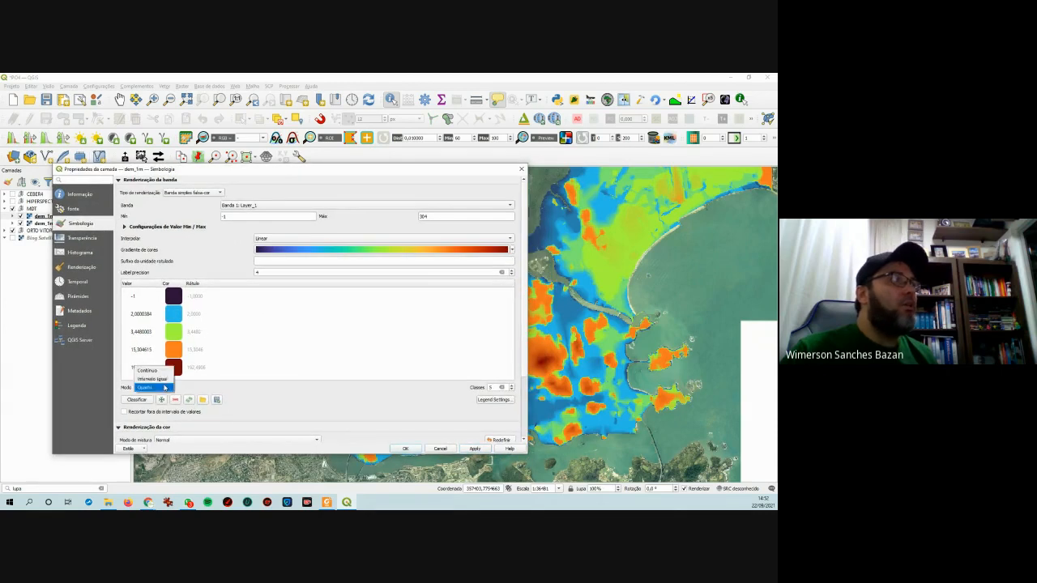
left_click(152, 379)
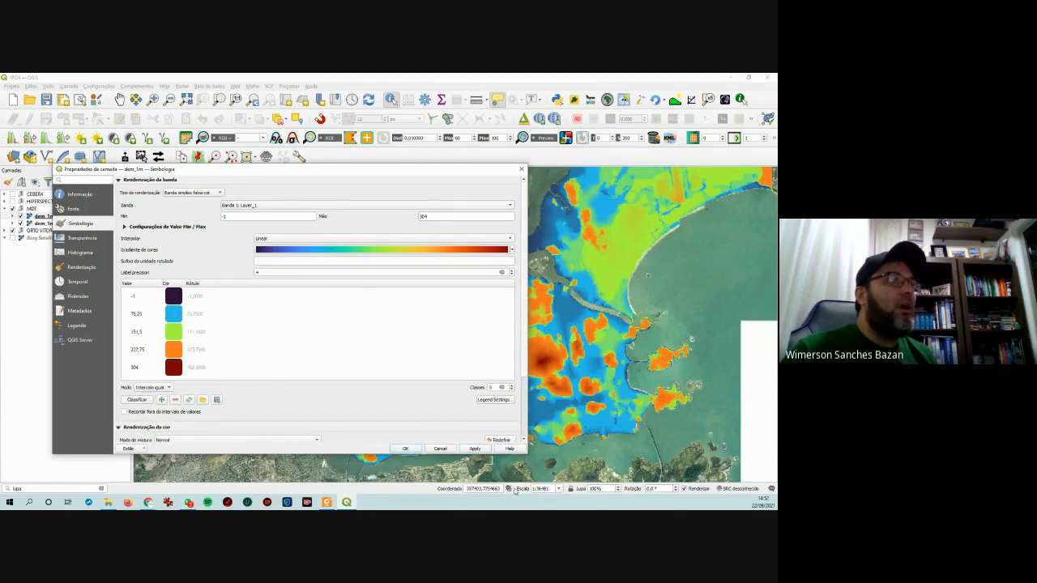
left_click(482, 452)
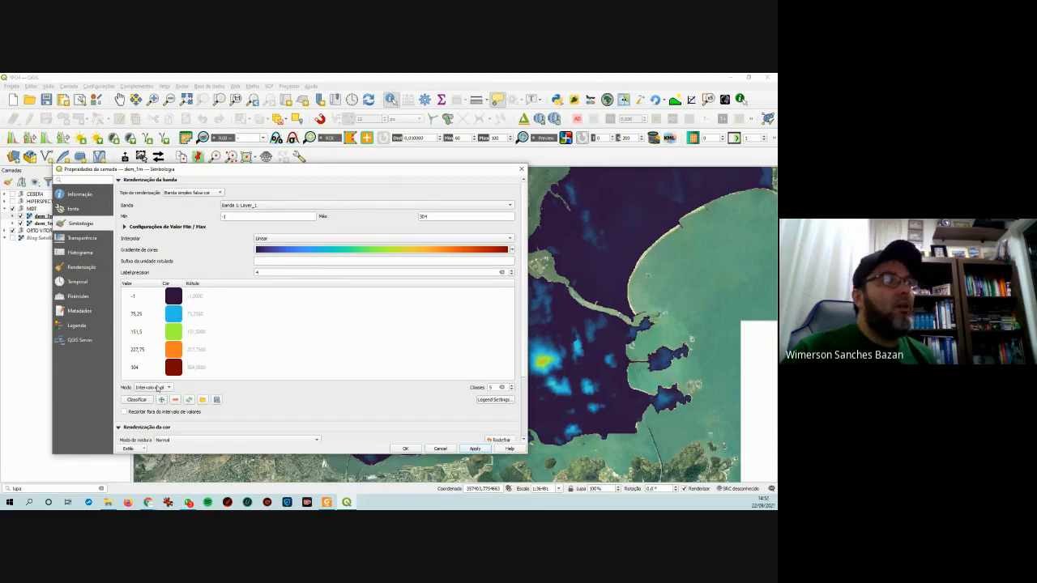
- Set the dem_1m classification mode back to Quantil and apply it
left_click(165, 387)
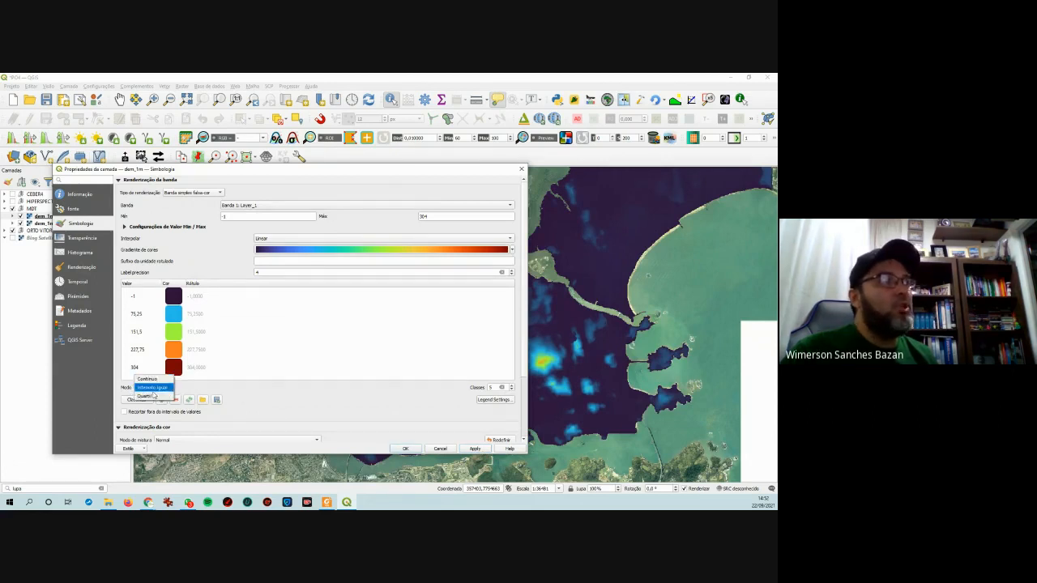
left_click(144, 397)
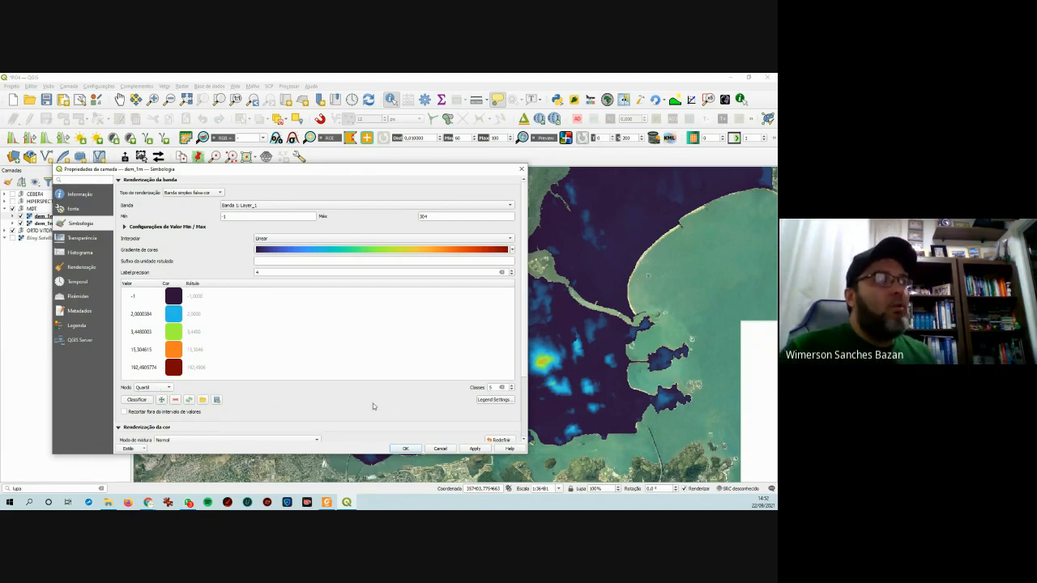
left_click(477, 449)
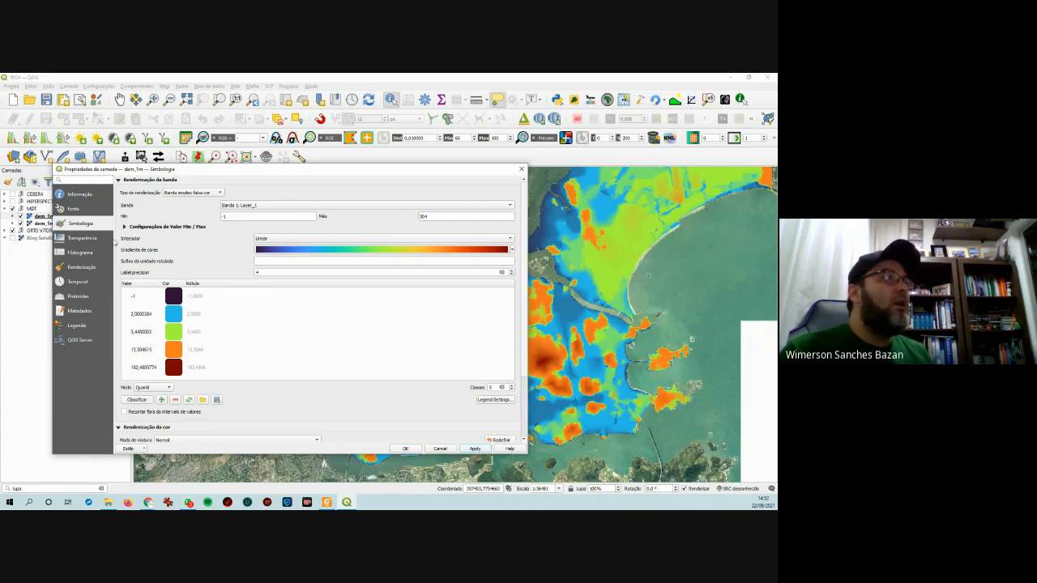
- Lower the global opacity of dem_1m to about 66% and apply it so the hillshade blends through
left_click(77, 238)
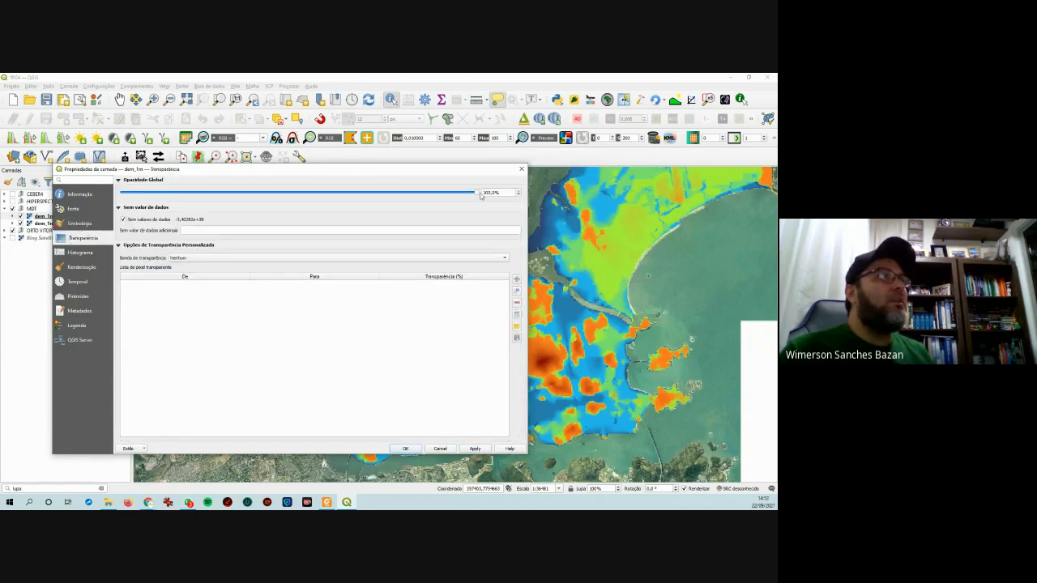
left_click_drag(479, 197, 365, 200)
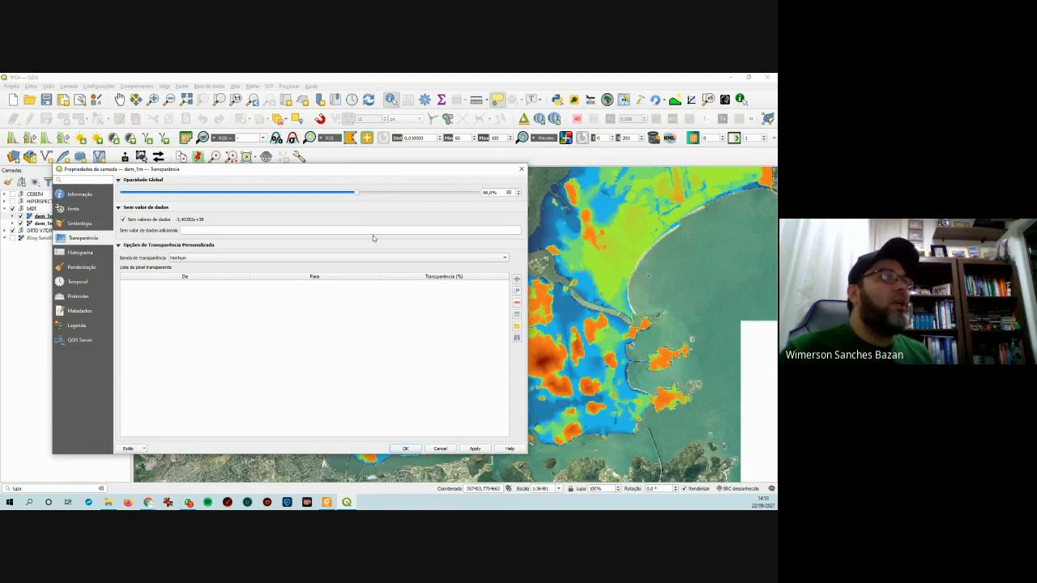
left_click(475, 449)
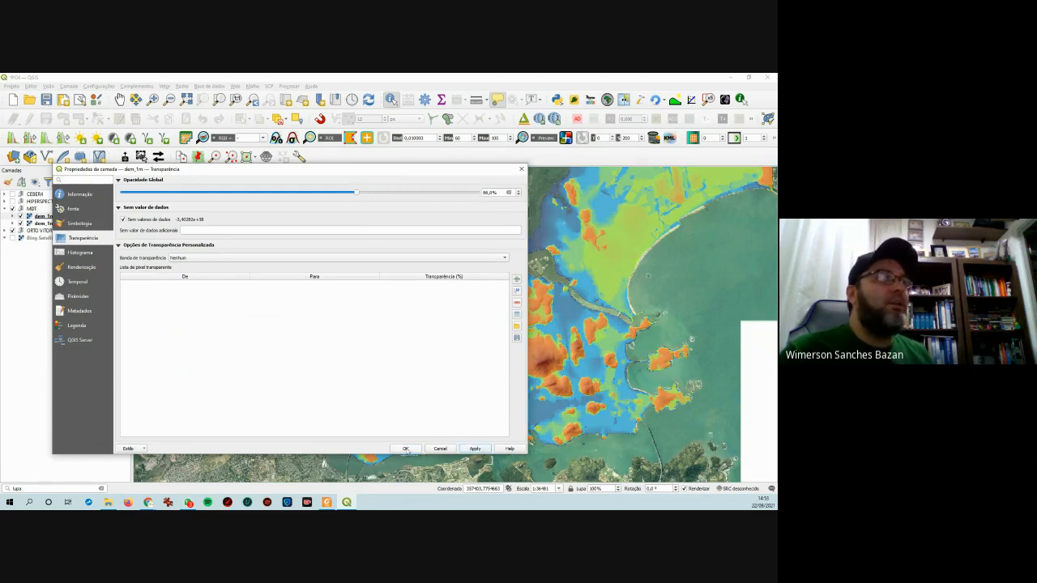
left_click(406, 449)
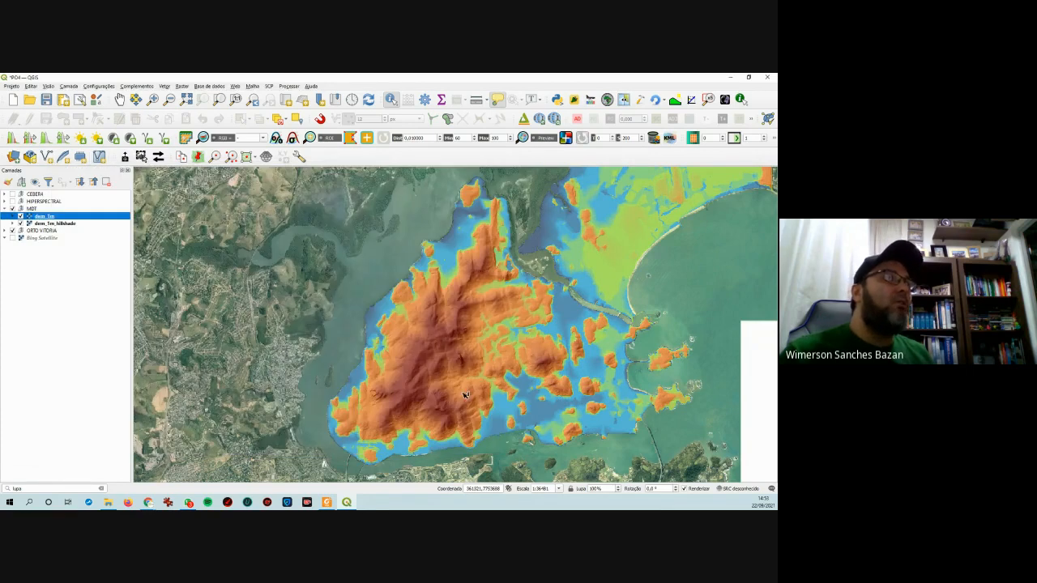
- Hide the ORTO VITORIA group and examine the coloured relief across the island
scroll(466, 394, "up", 1)
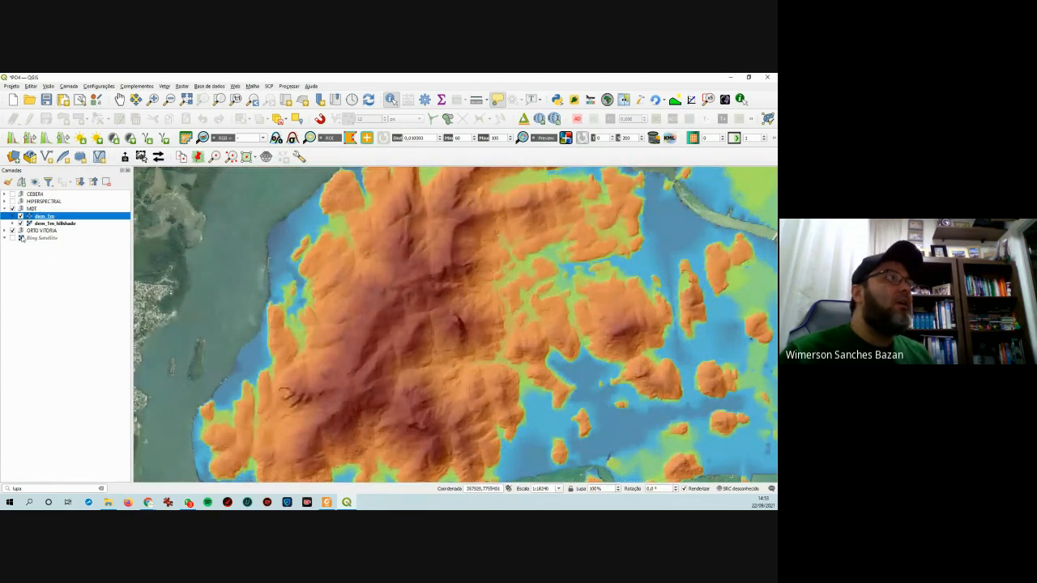
left_click(12, 232)
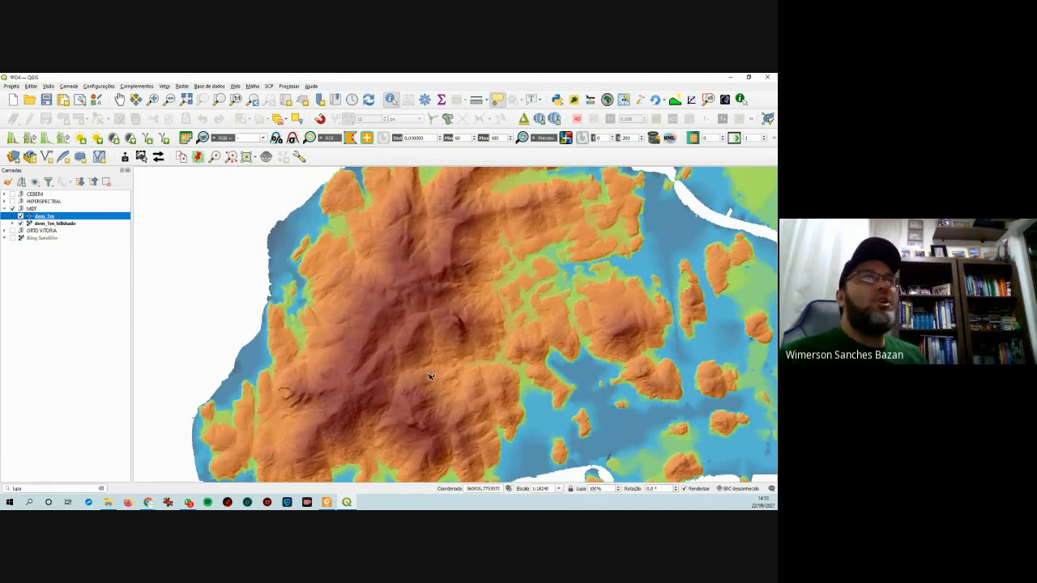
left_click(119, 99)
left_click(522, 361)
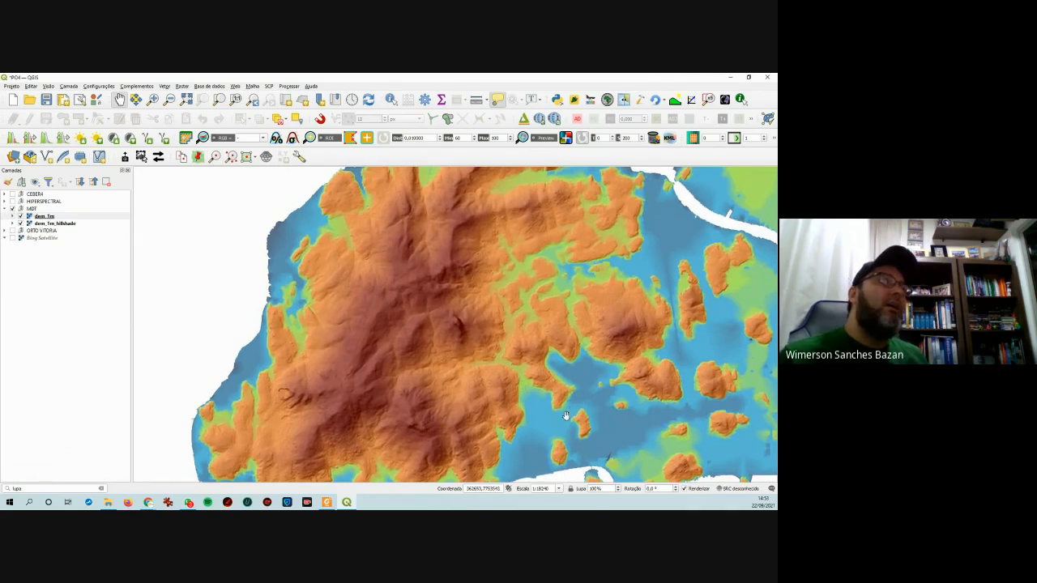
scroll(576, 406, "down", 1)
scroll(552, 384, "up", 2)
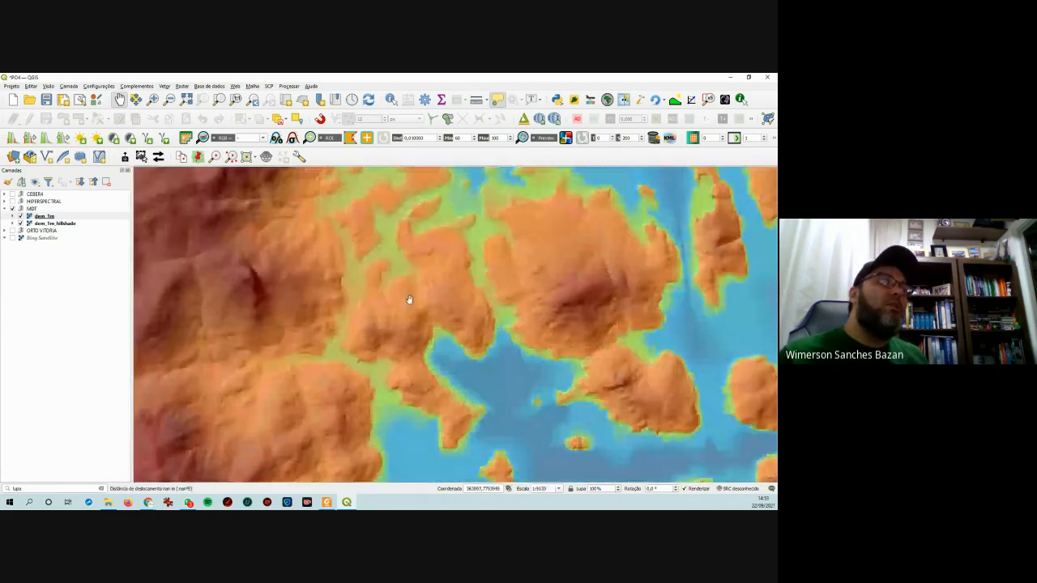
left_click_drag(378, 254, 434, 316)
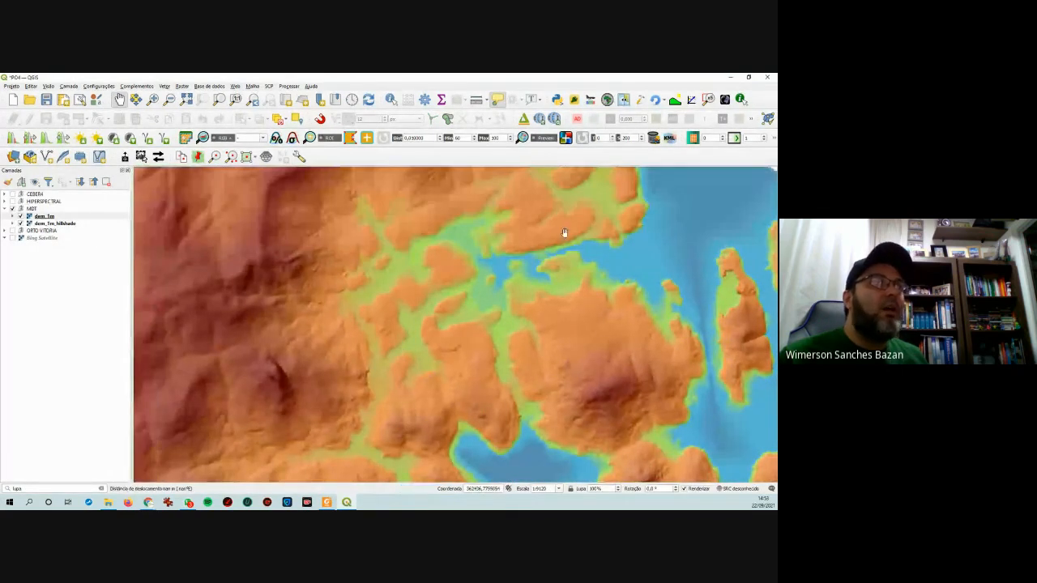
scroll(666, 347, "down", 1)
left_click_drag(558, 377, 478, 315)
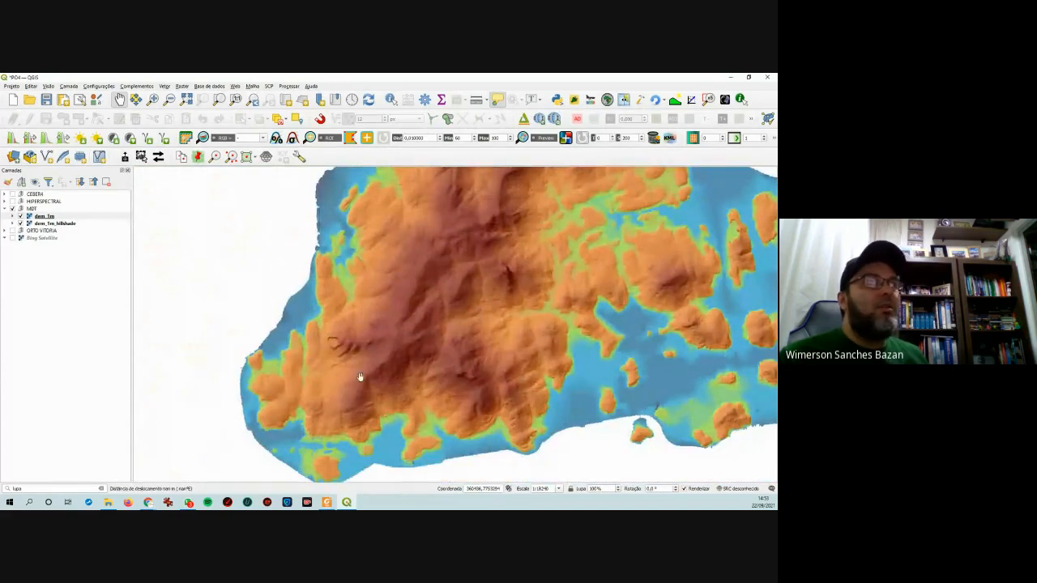
left_click_drag(573, 325, 506, 357)
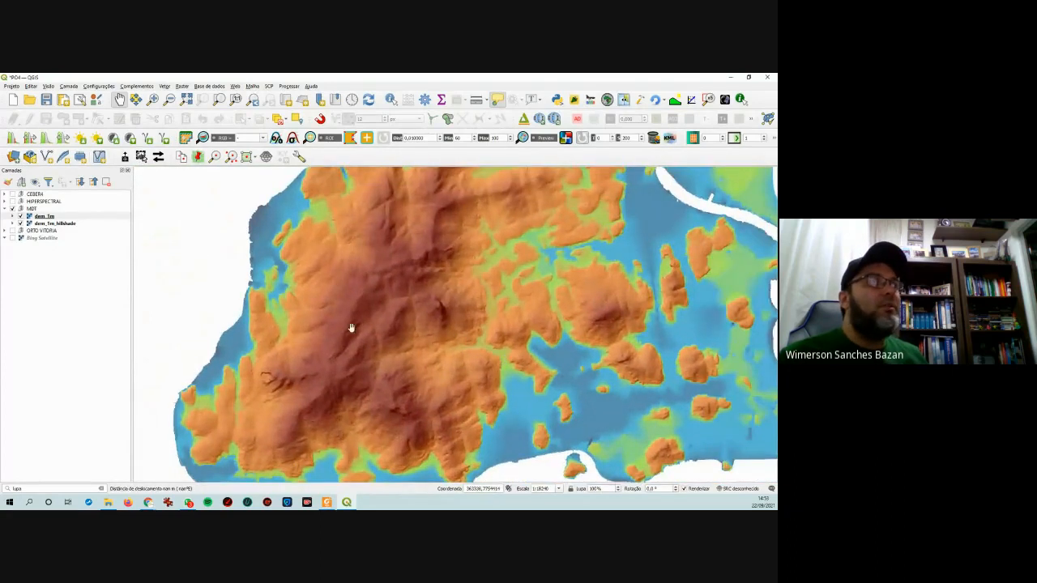
- Expand the dem_1m legend and identify the elevation of the narrow dark patch near the island's southern shore
left_click(12, 216)
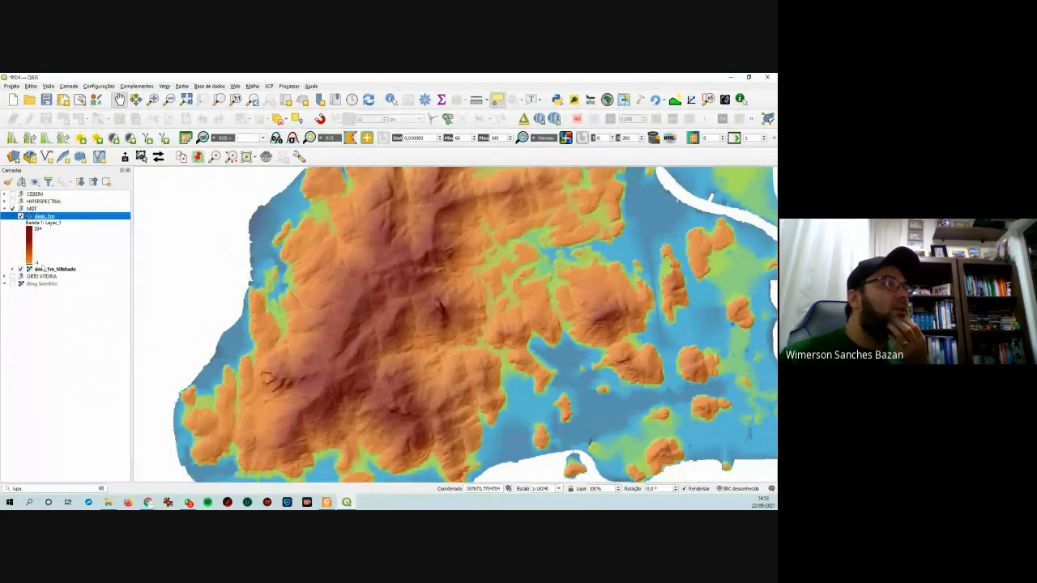
left_click_drag(453, 329, 429, 313)
left_click_drag(543, 326, 506, 301)
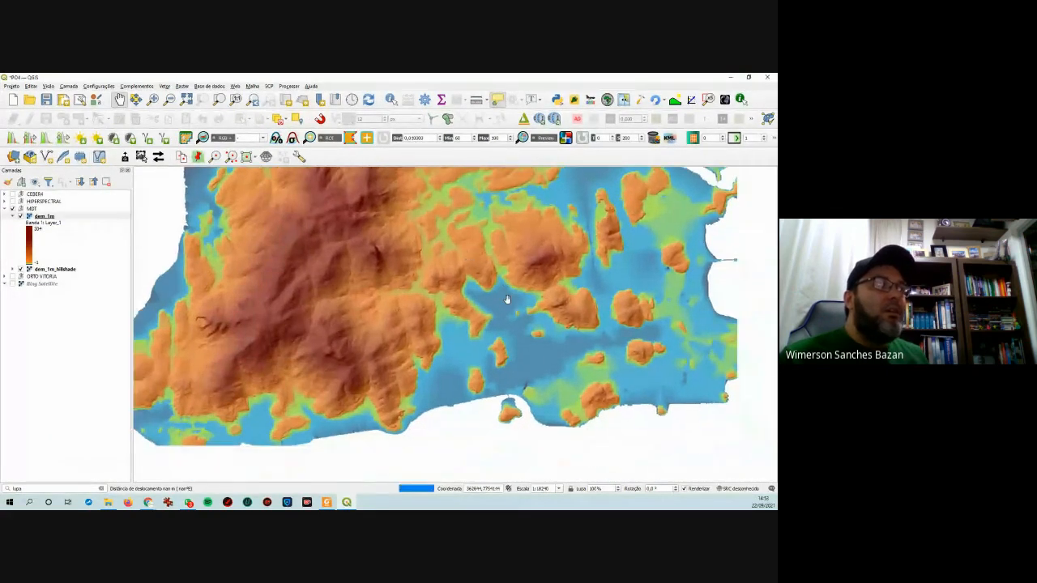
scroll(531, 389, "up", 1)
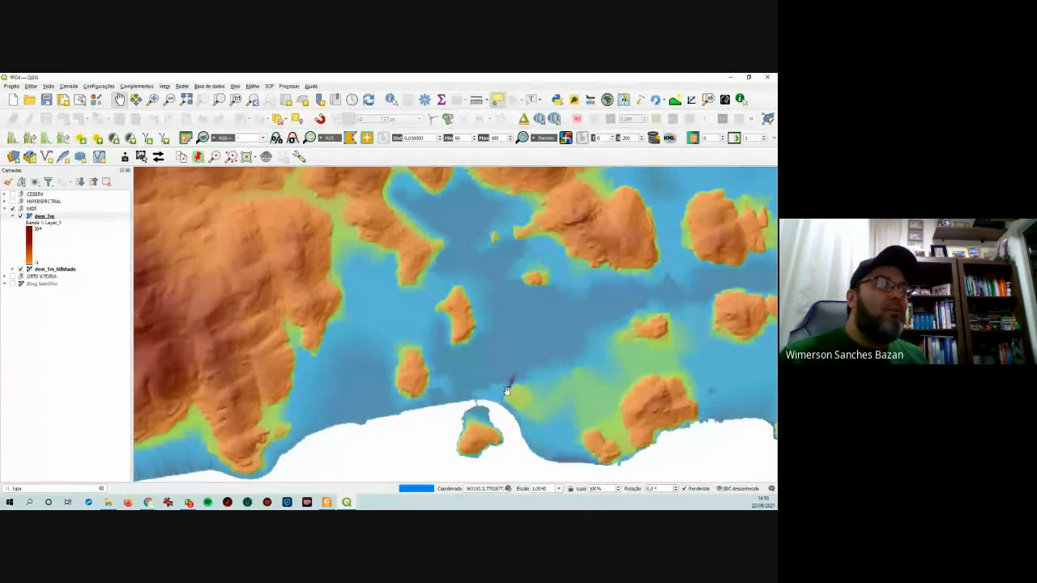
scroll(511, 397, "up", 3)
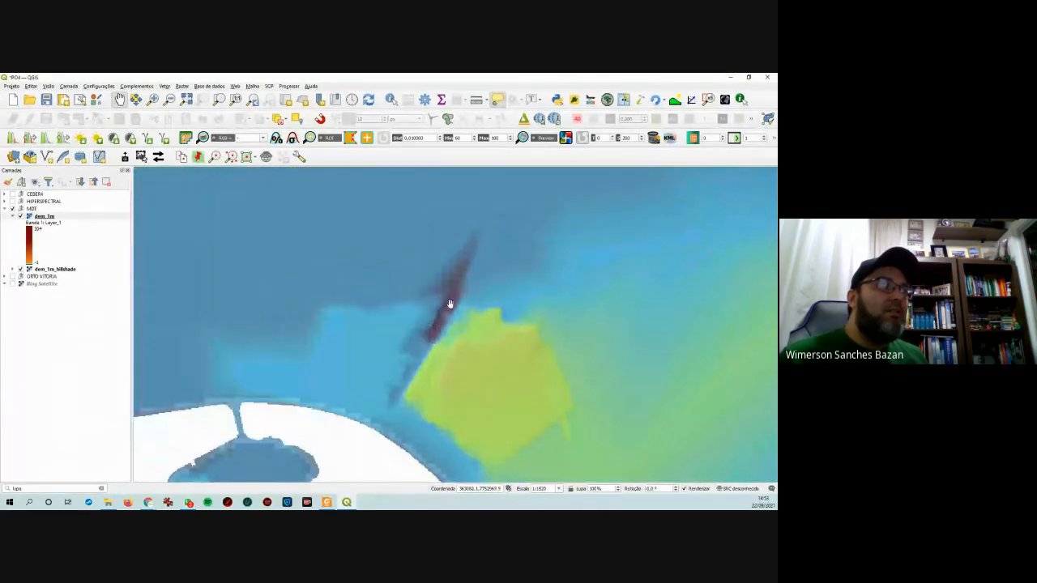
scroll(463, 302, "down", 1)
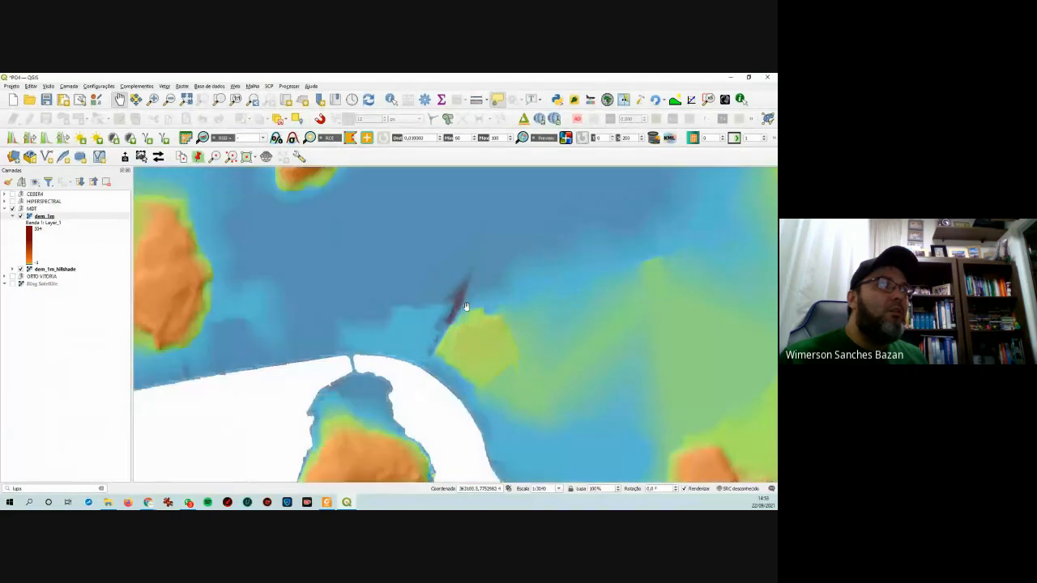
scroll(466, 311, "up", 1)
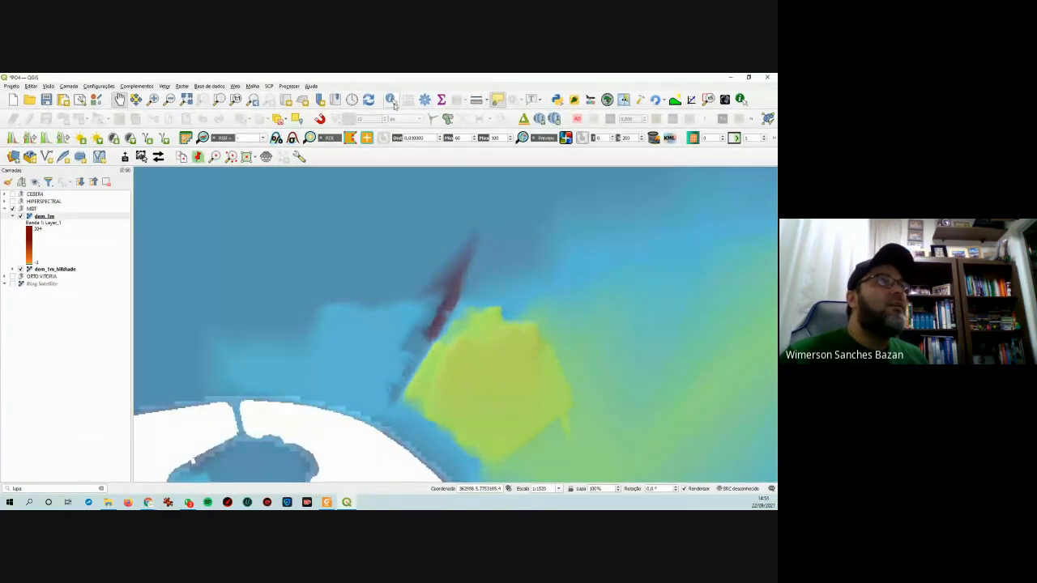
left_click(455, 310)
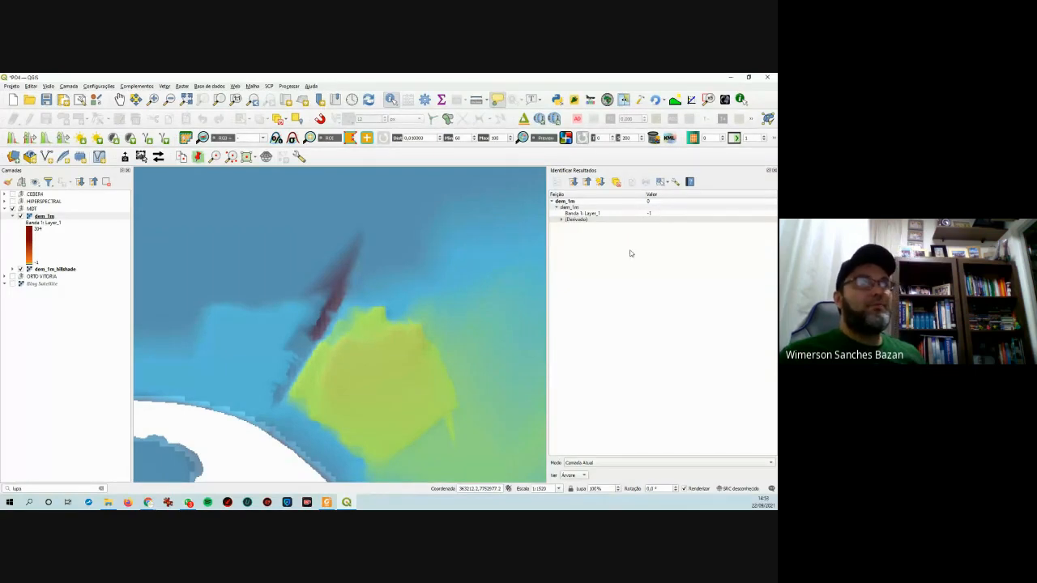
- Show the ORTO VITORIA group and hide the MDT group to compare the dark patch with the orthophoto
scroll(397, 347, "down", 1)
scroll(402, 346, "down", 2)
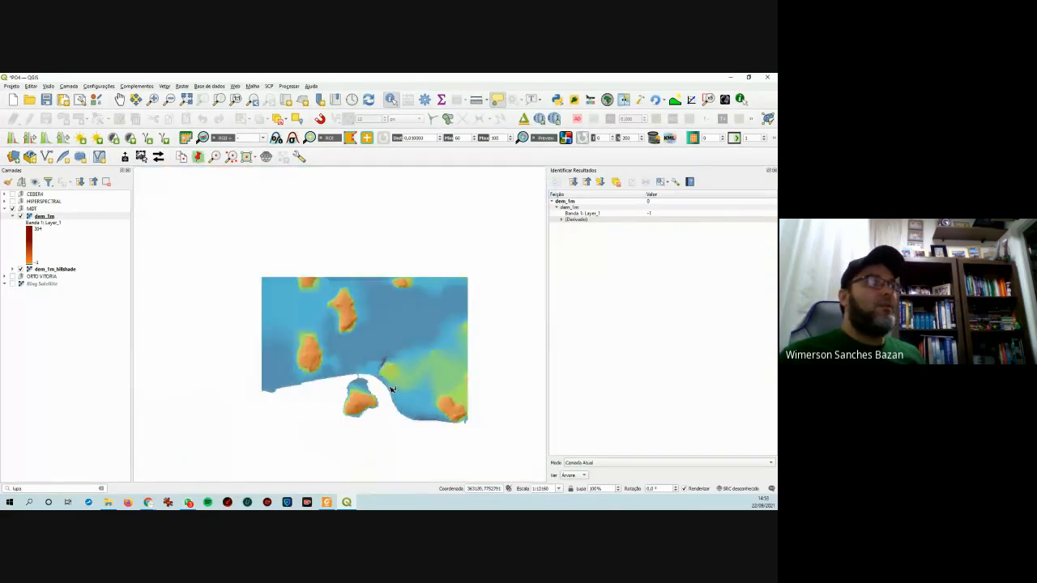
scroll(385, 369, "up", 1)
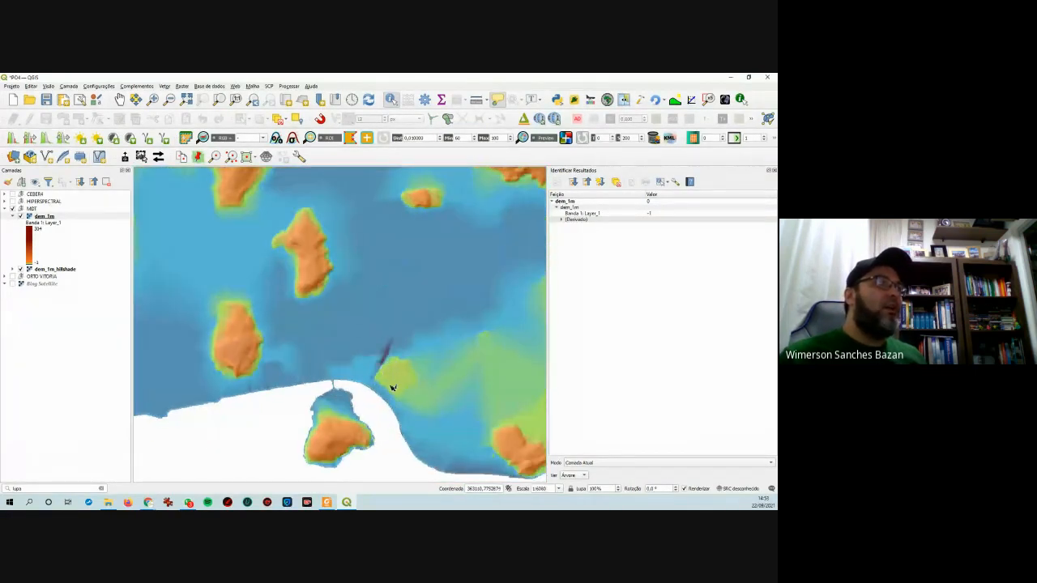
left_click(13, 276)
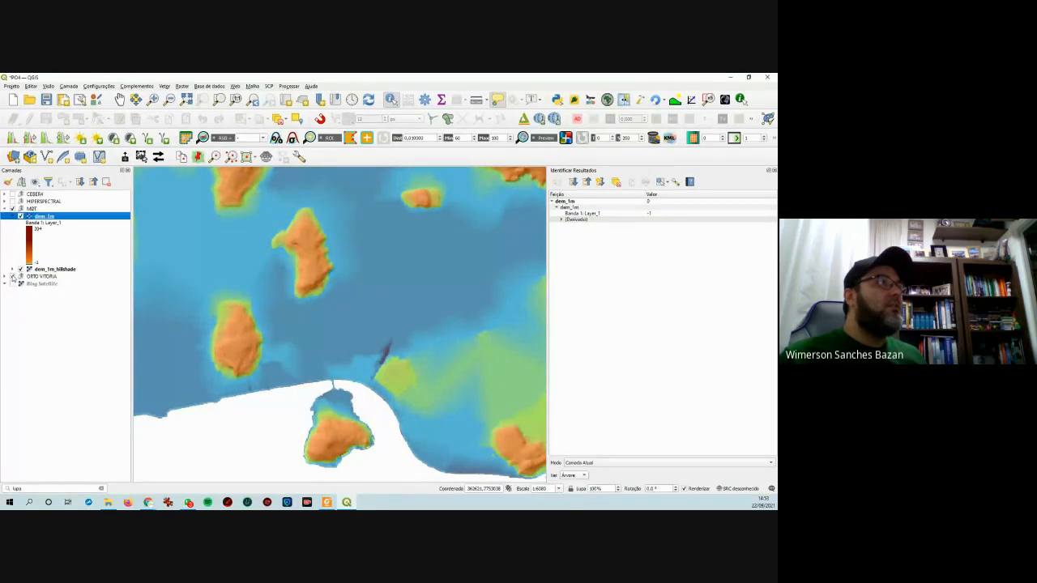
left_click(13, 209)
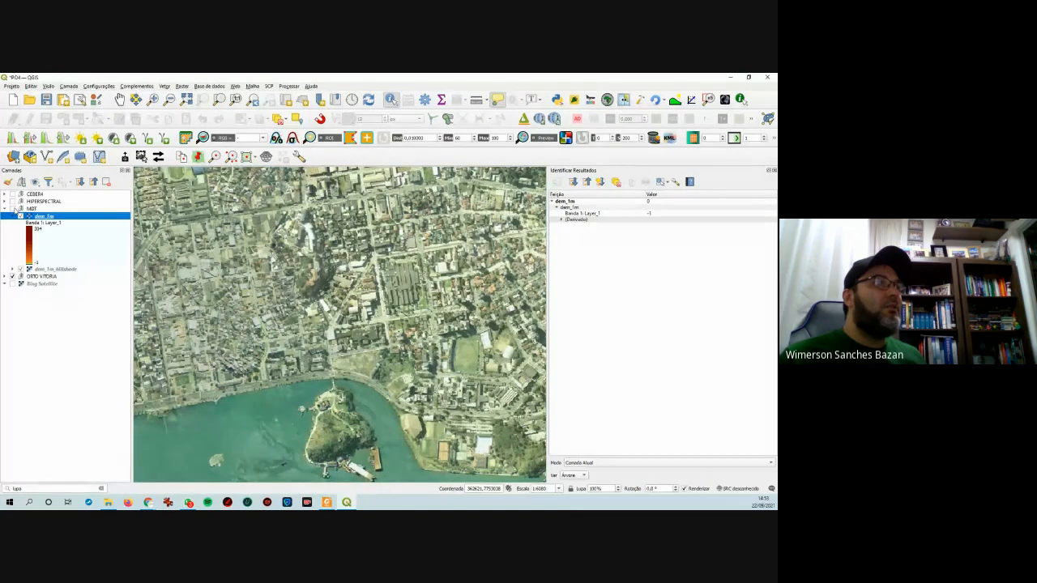
left_click(13, 209)
left_click(13, 209)
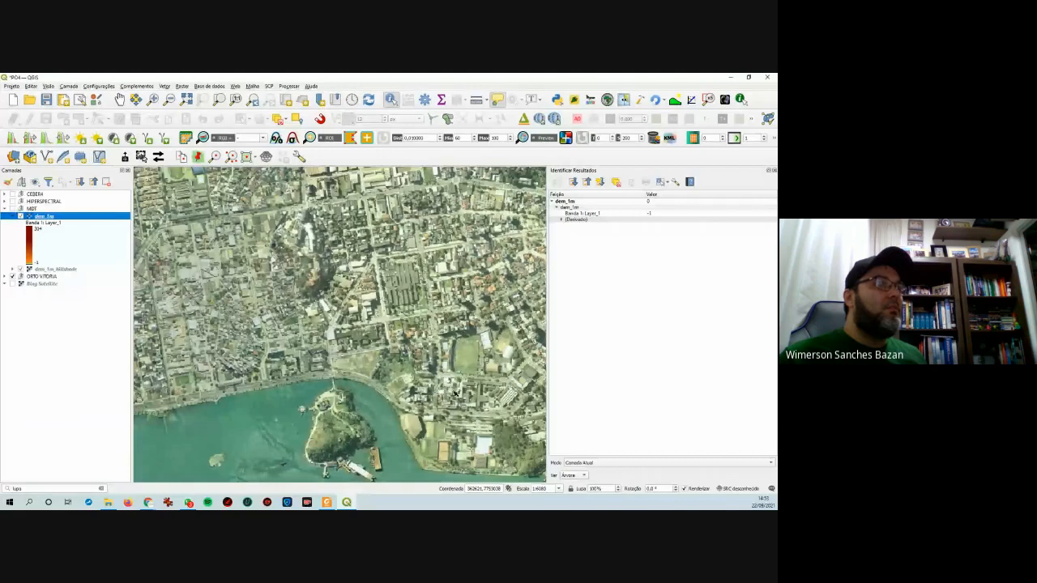
- Examine the channel beside the vacant lot on the orthophoto, at the location of the dark elevation patch
scroll(364, 360, "up", 5)
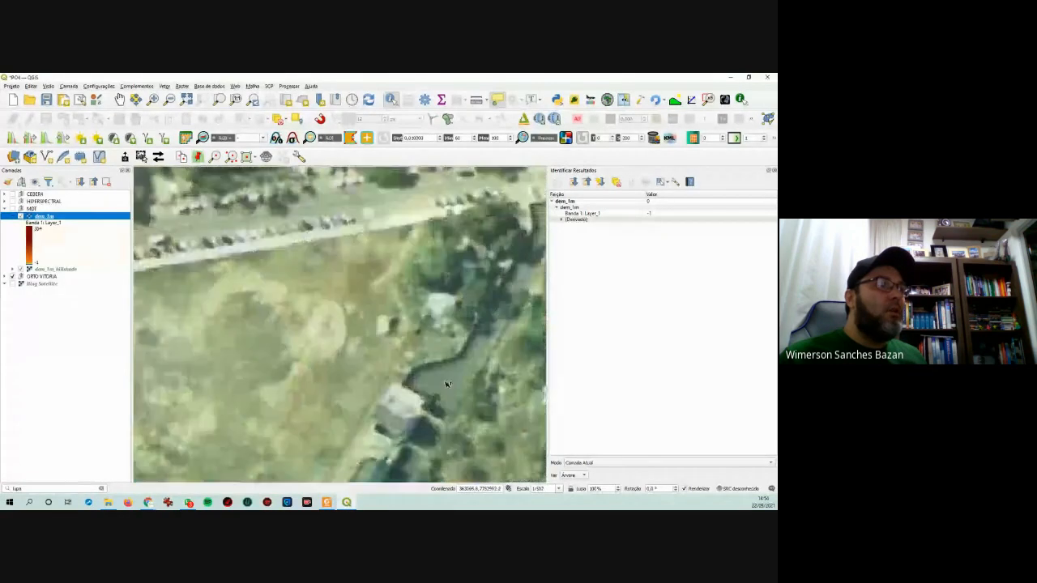
scroll(450, 395, "down", 1)
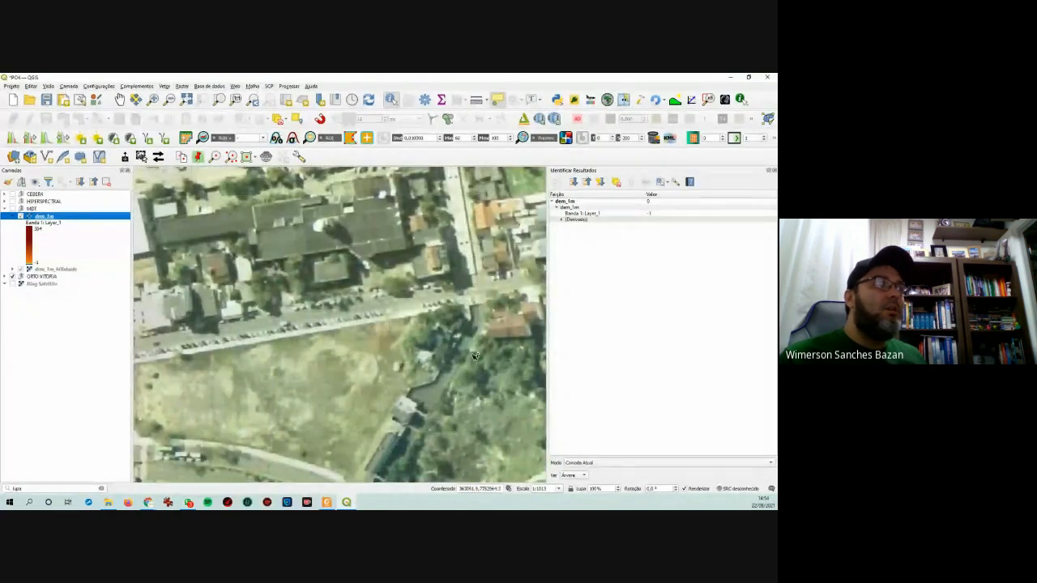
left_click_drag(410, 444, 399, 403)
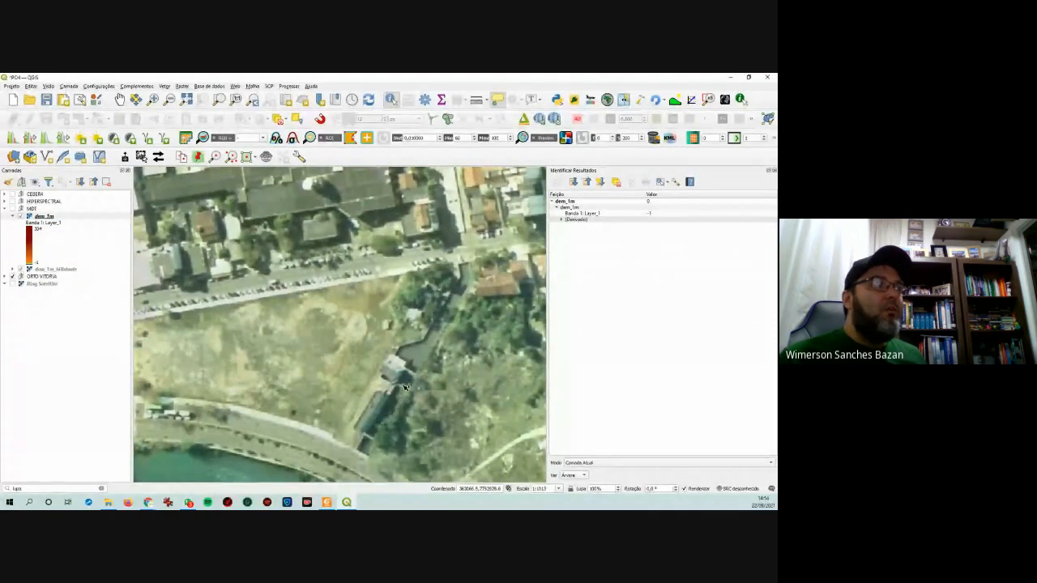
scroll(406, 387, "down", 1)
scroll(401, 409, "up", 1)
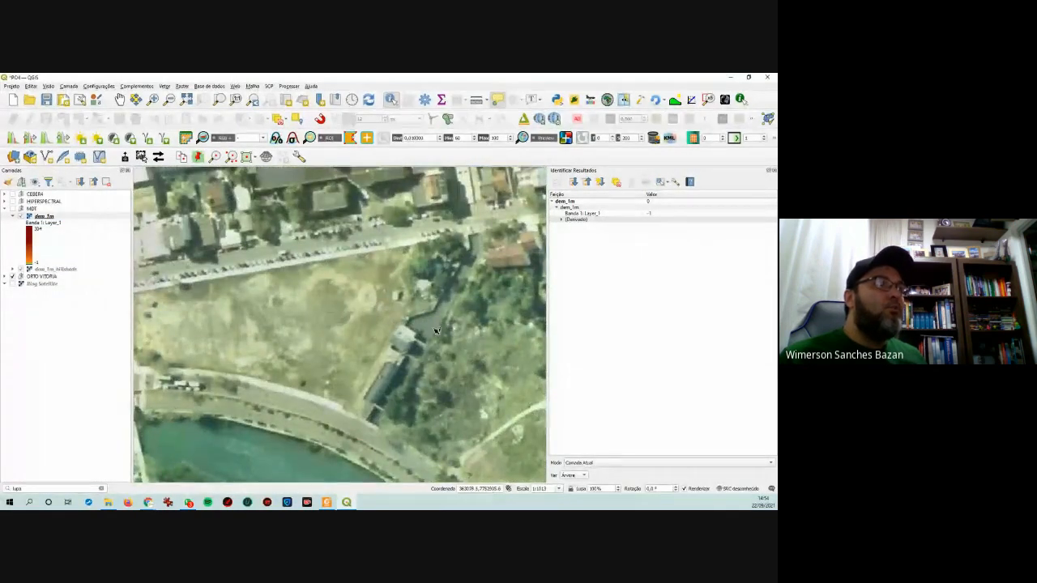
scroll(389, 403, "down", 1)
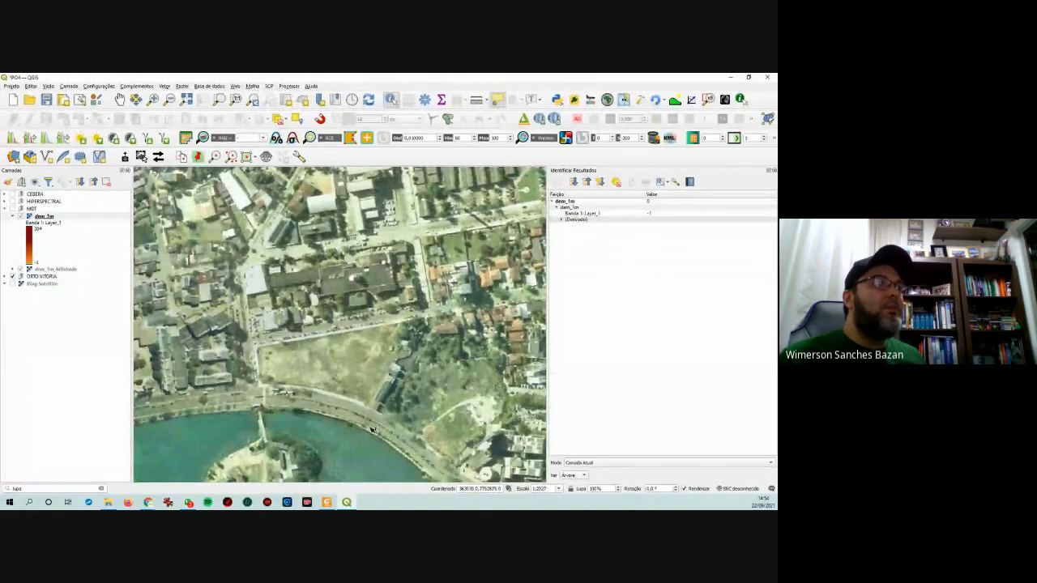
scroll(383, 415, "up", 1)
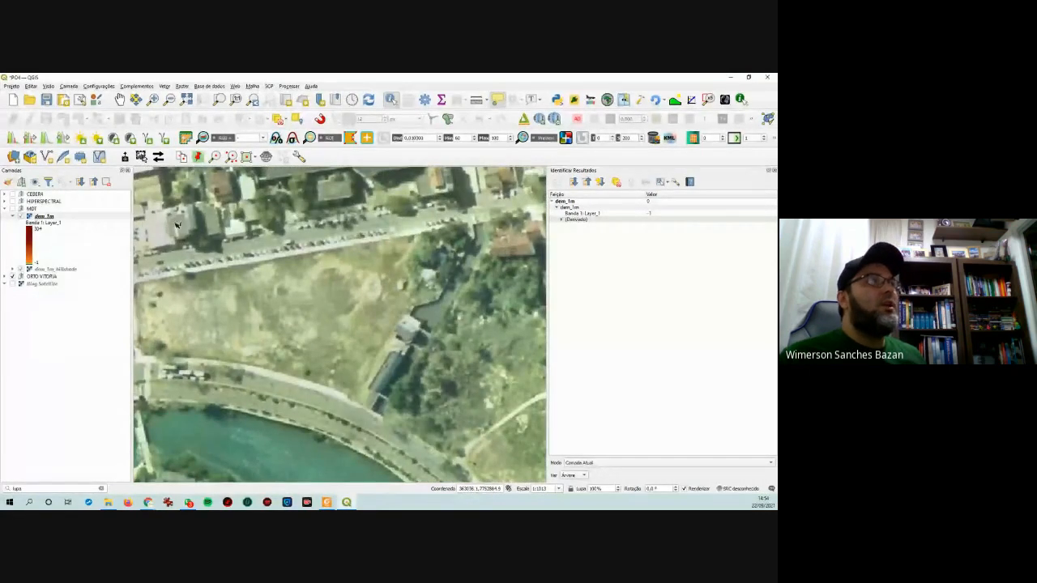
- Collapse the MDT group, make it visible again and hide ORTO VITORIA, showing the whole island's relief
left_click(5, 209)
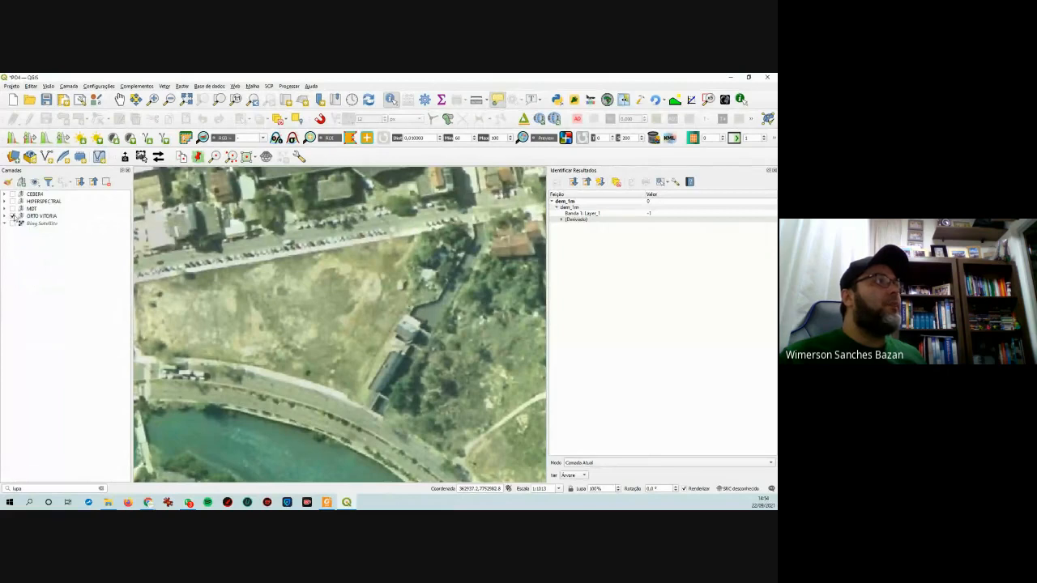
left_click(12, 209)
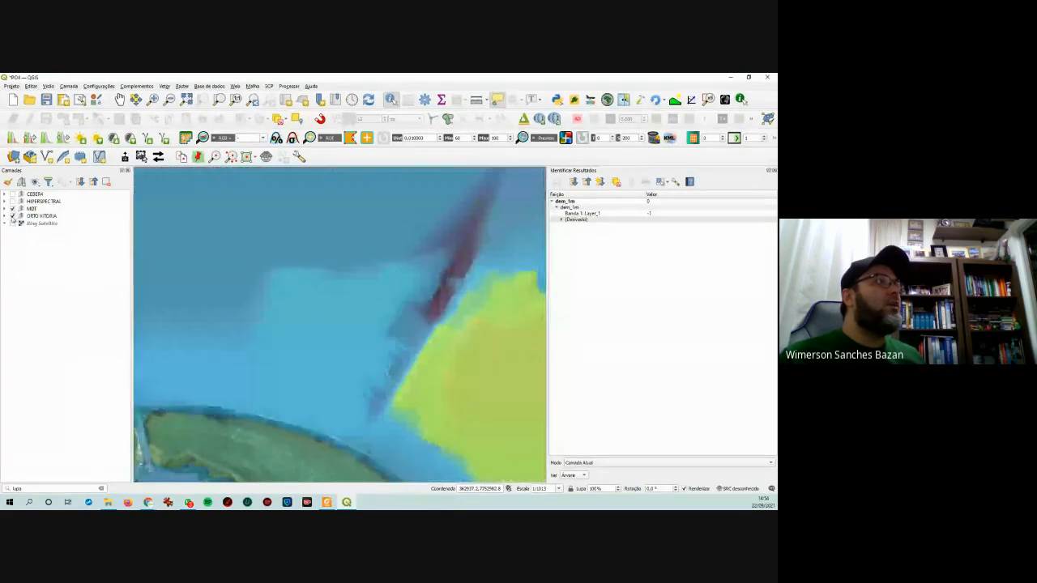
scroll(339, 408, "down", 2)
scroll(339, 407, "down", 3)
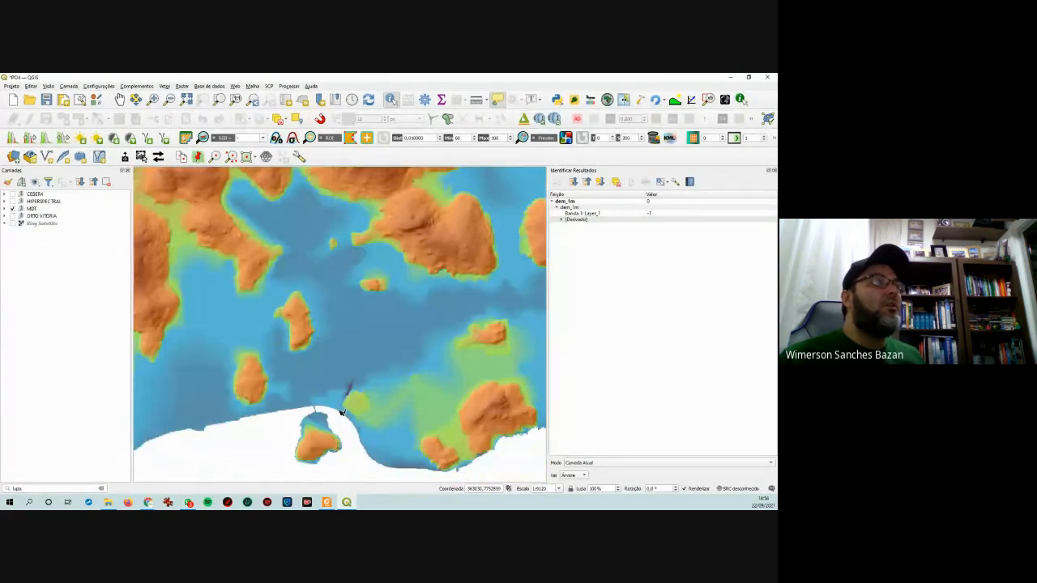
scroll(342, 334, "down", 1)
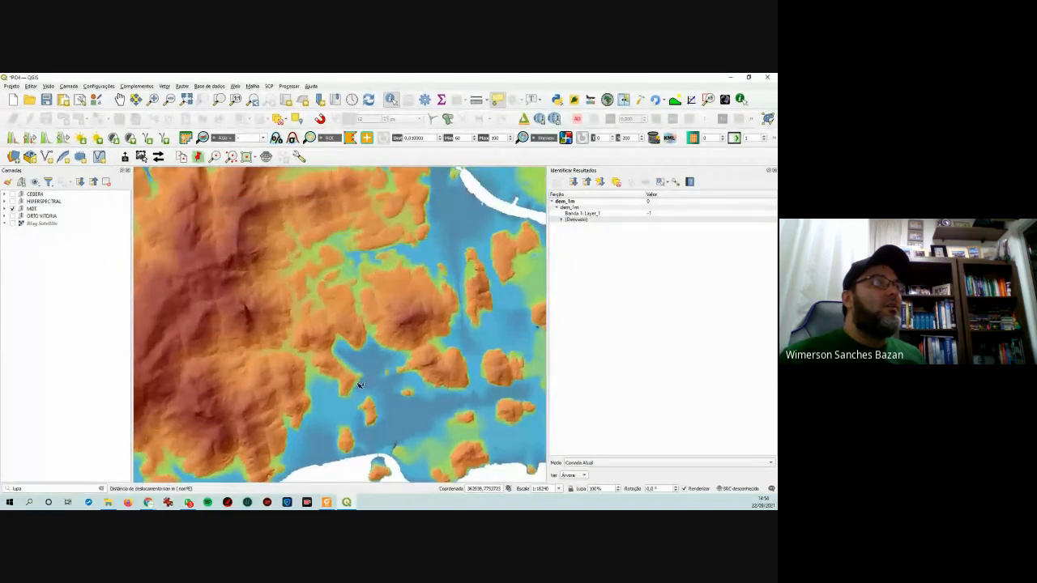
left_click_drag(351, 388, 394, 375)
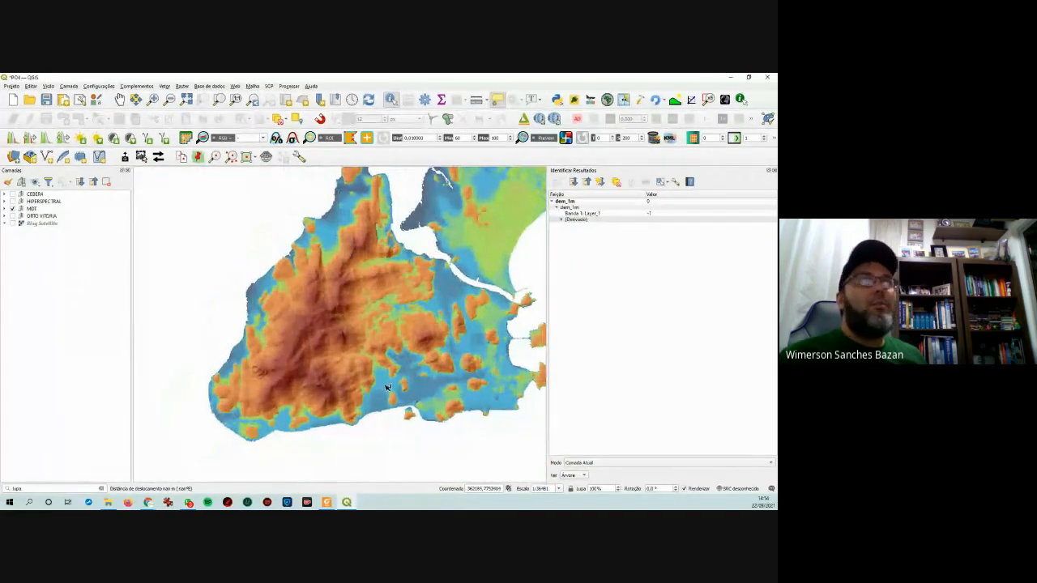
scroll(364, 371, "down", 1)
scroll(358, 379, "up", 1)
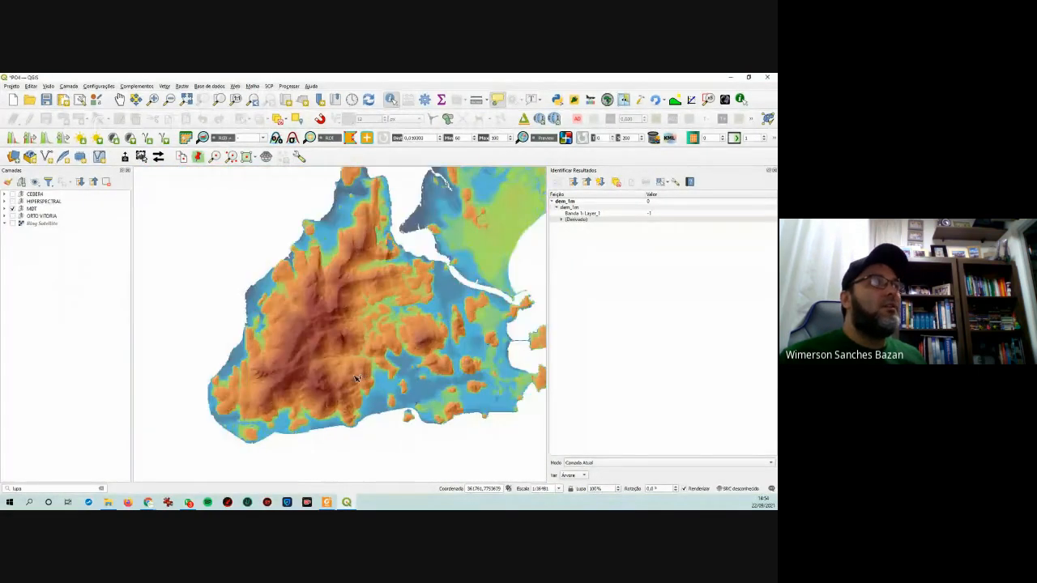
- Open the Qgis2threejs exporter for the whole model and set dem_1m's resampling level to 6 and texture width to 2048
scroll(342, 402, "down", 1)
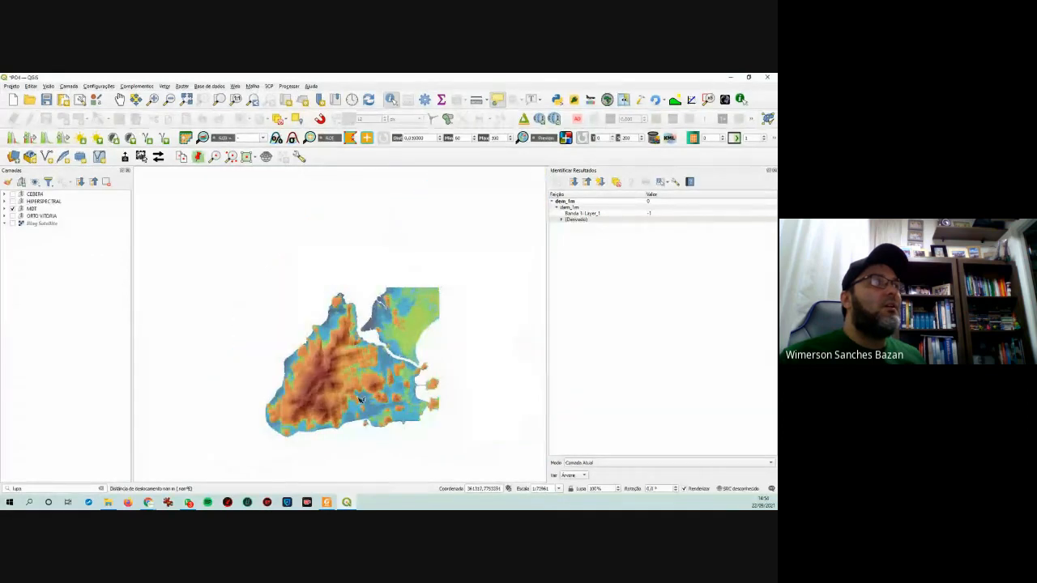
left_click(523, 118)
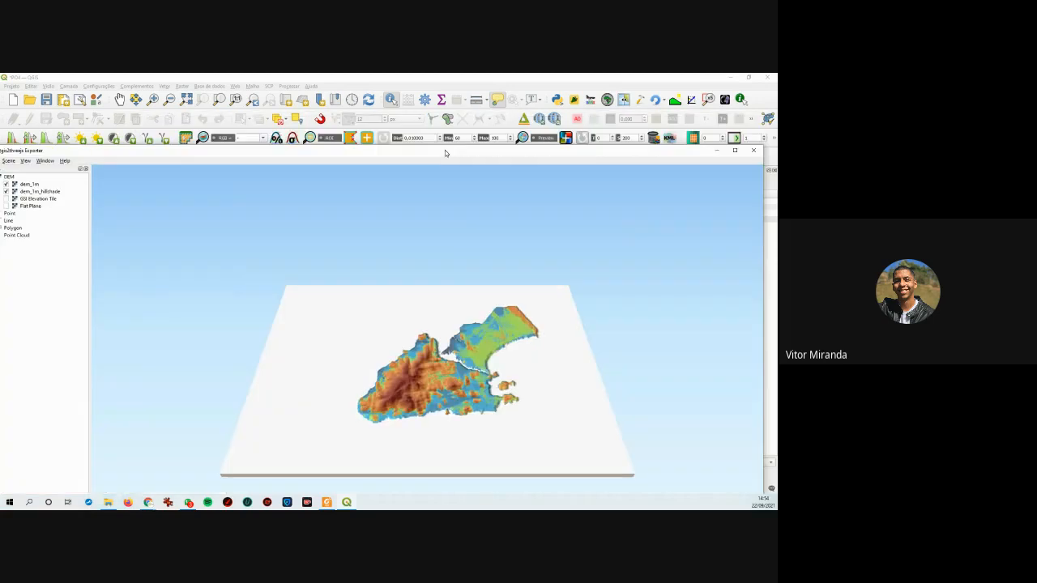
double_click(78, 157)
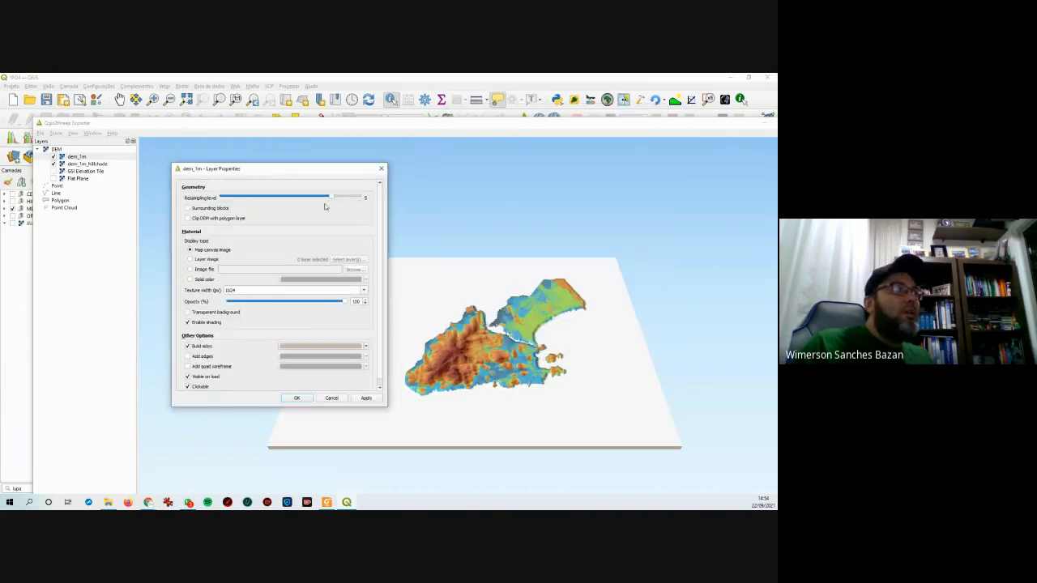
left_click(335, 199)
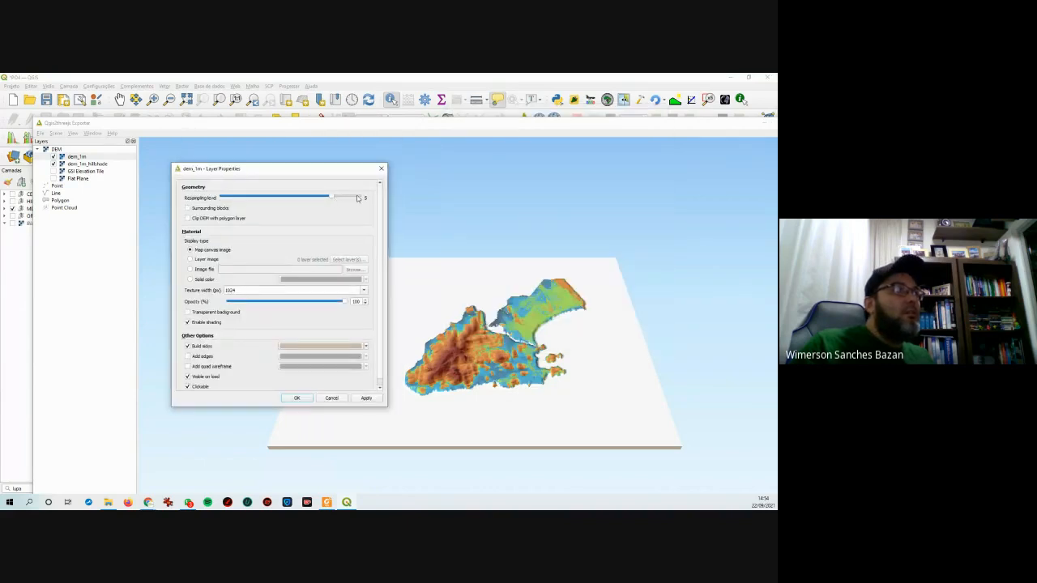
left_click(364, 290)
left_click(349, 312)
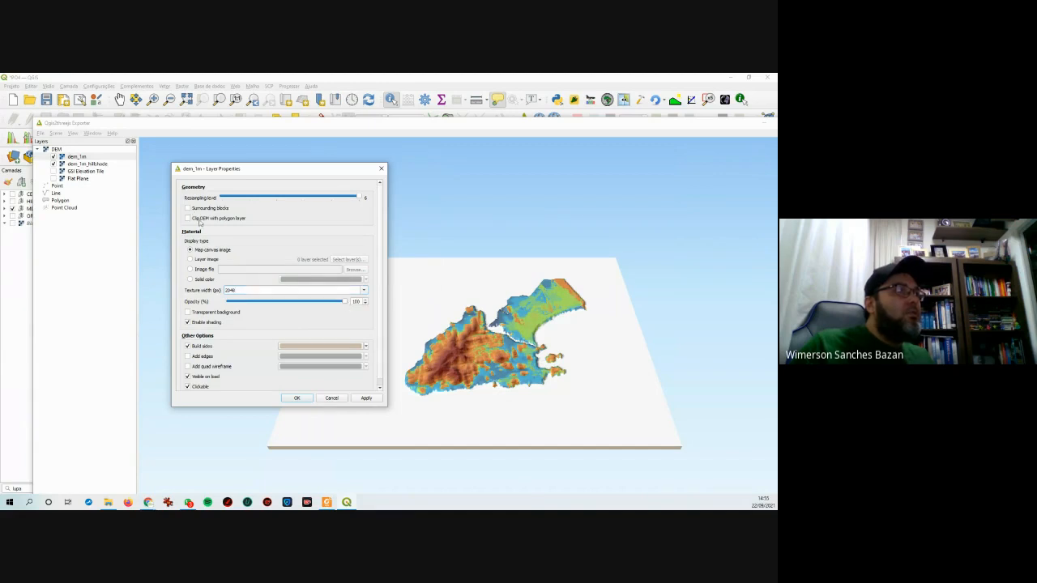
- Use a layer image as dem_1m's material, made from the MDT layers dem_1m and dem_1m_hillshade
left_click(195, 260)
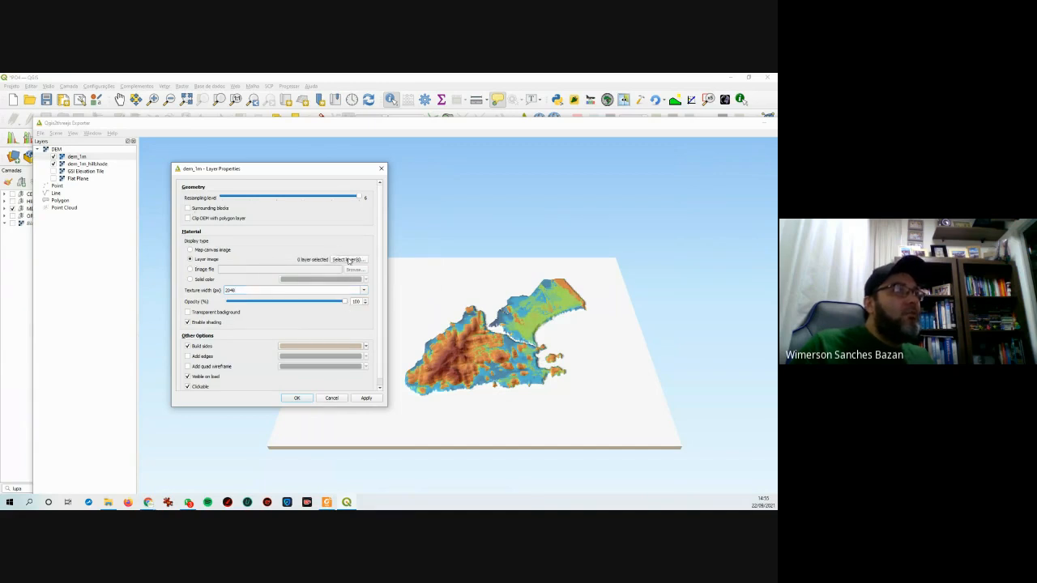
left_click(347, 260)
left_click(234, 214)
left_click(207, 214)
left_click(204, 241)
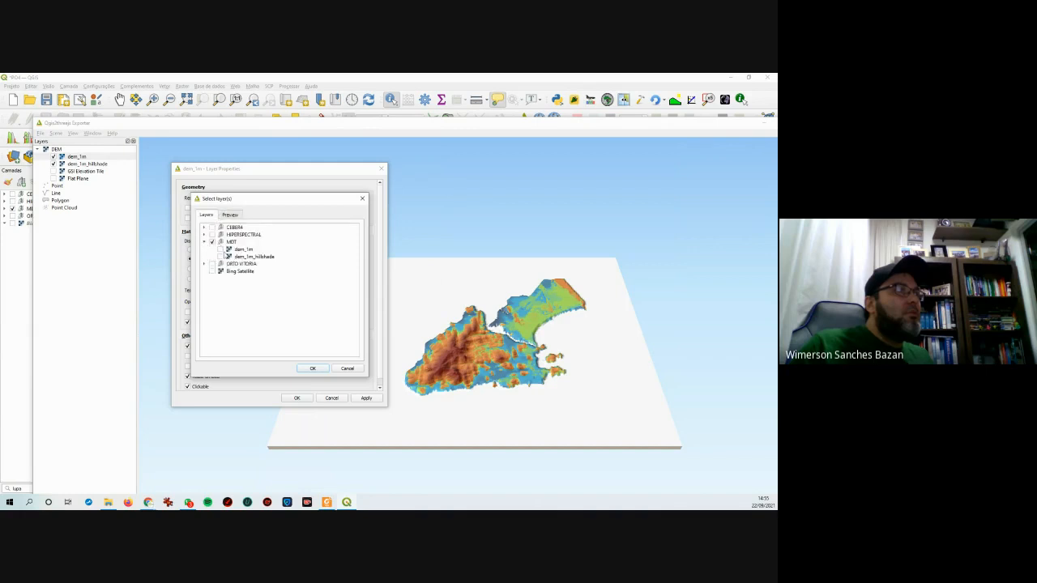
left_click(223, 250)
left_click(231, 216)
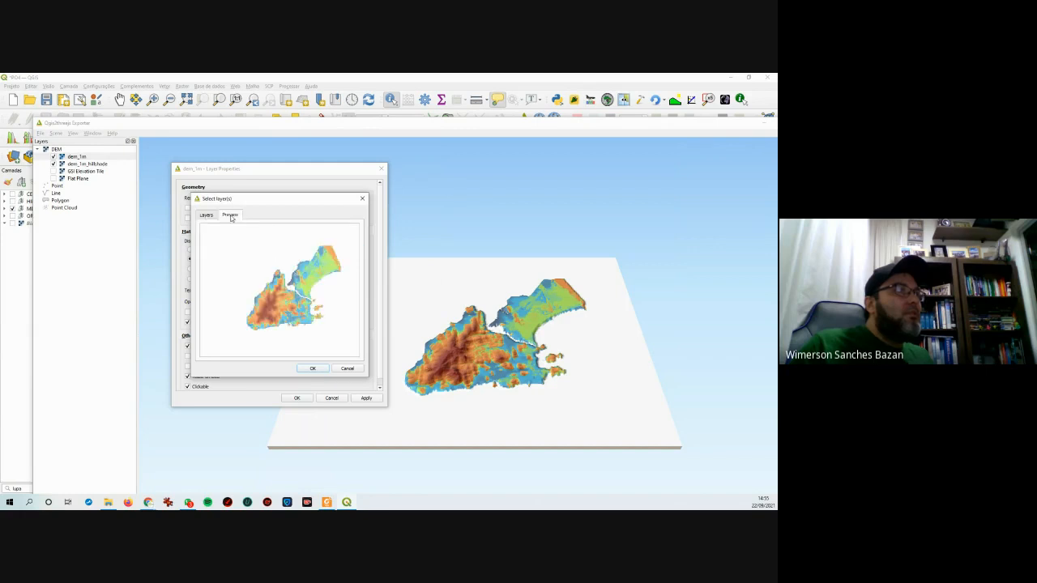
left_click(313, 372)
left_click(206, 216)
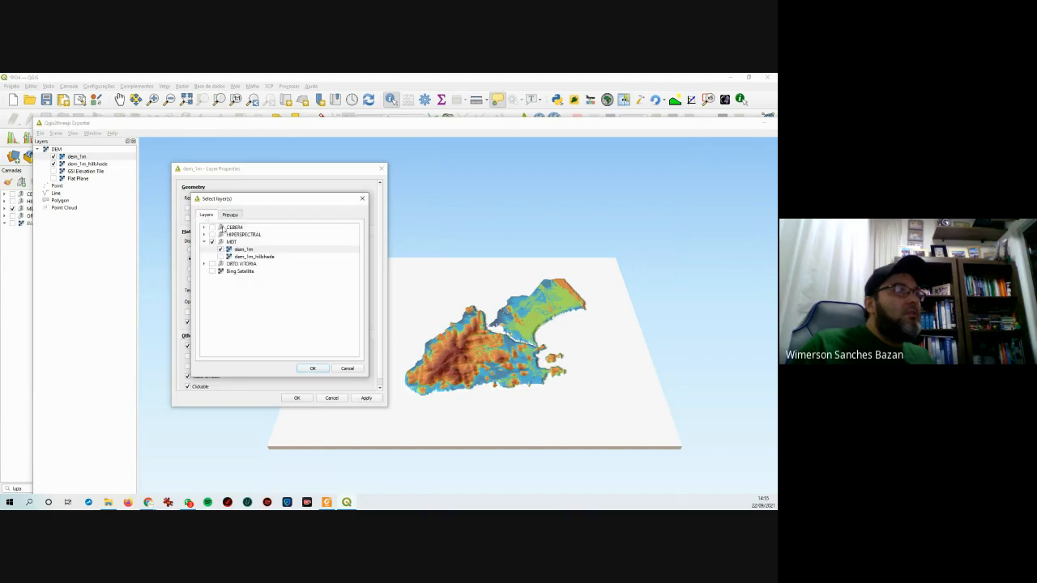
left_click(223, 251)
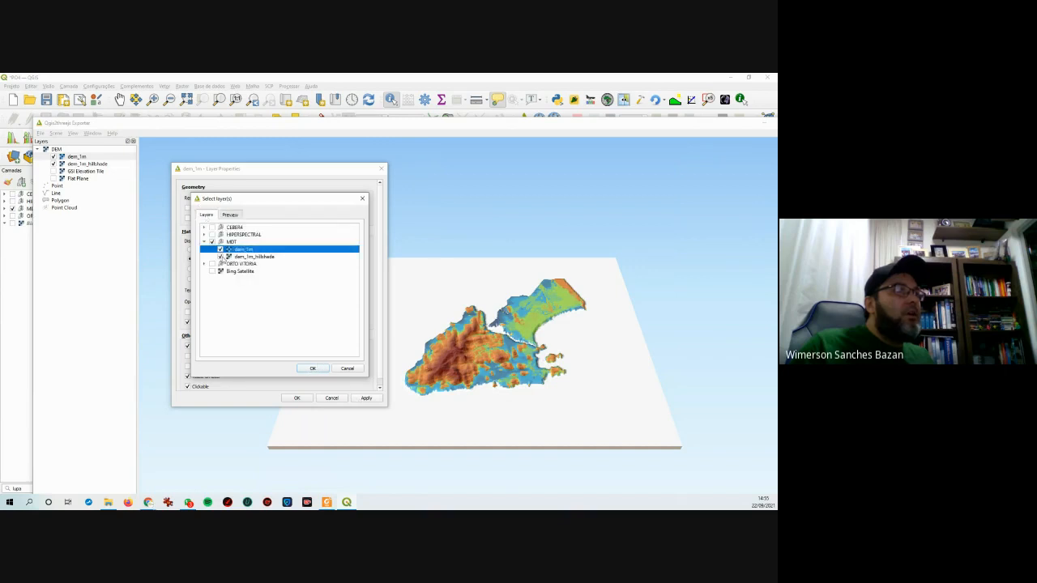
left_click(318, 371)
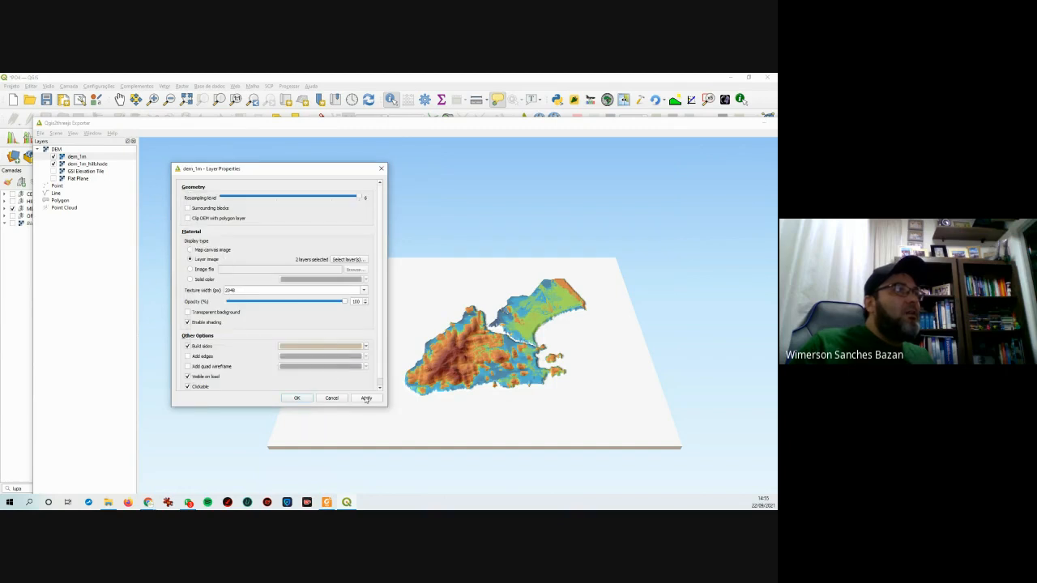
- Turn off Build sides for dem_1m and apply the layer properties
left_click(187, 346)
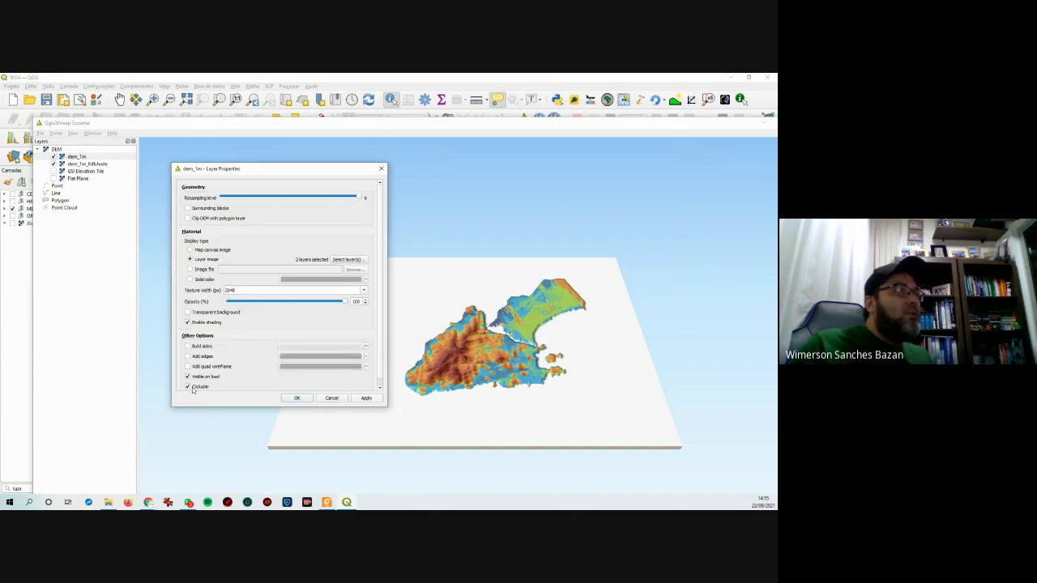
left_click(366, 398)
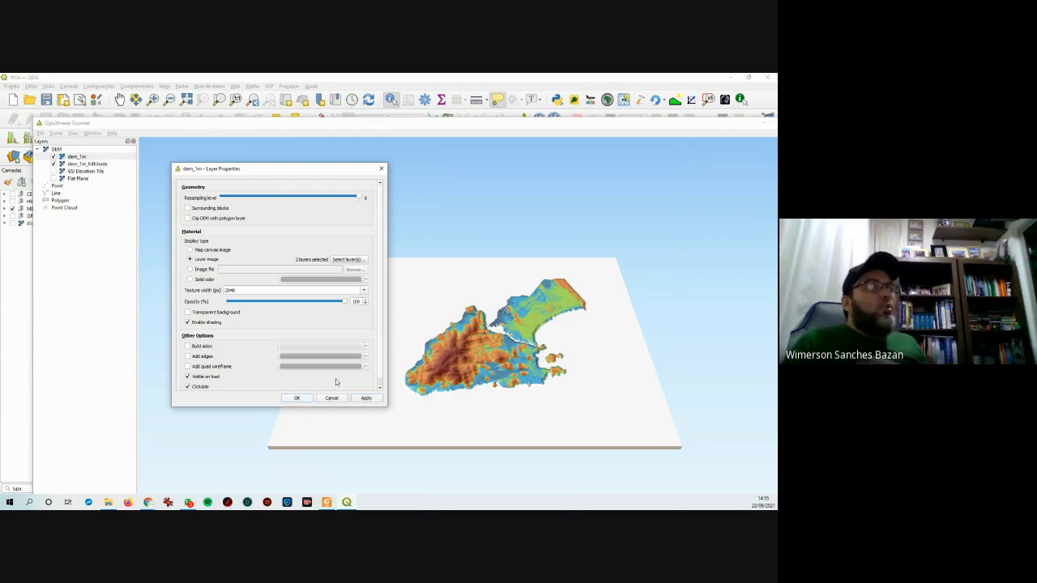
key("Escape")
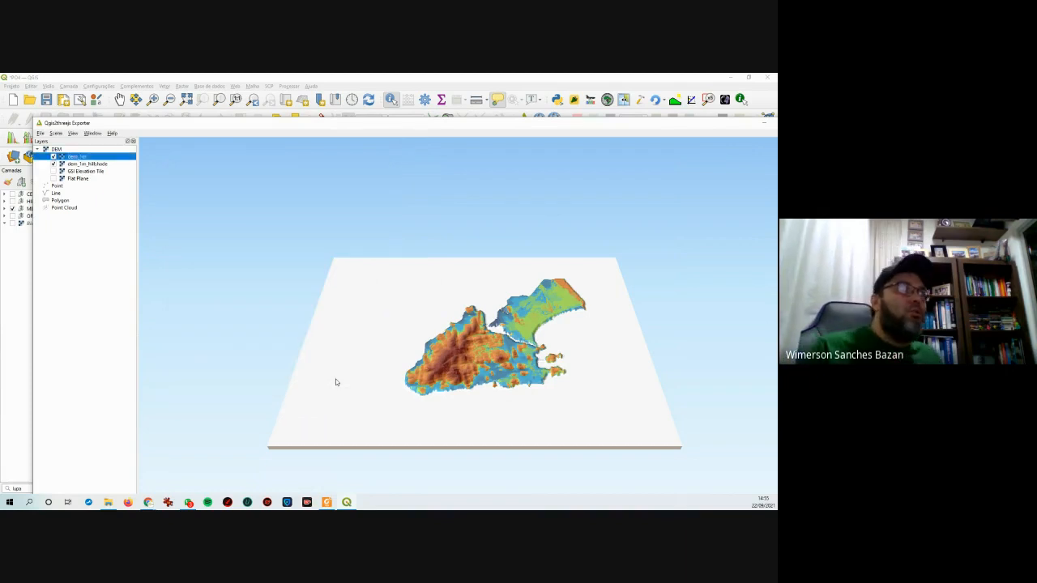
- Exclude dem_1m_hillshade from the 3D scene and remove the white background around the dem_1m terrain
scroll(489, 373, "up", 1)
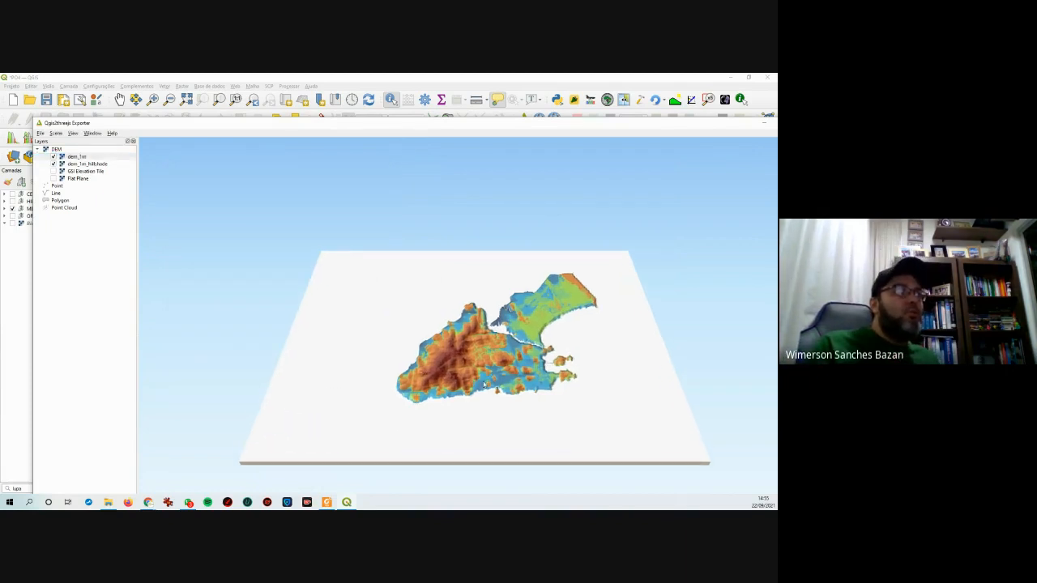
left_click_drag(484, 385, 480, 359)
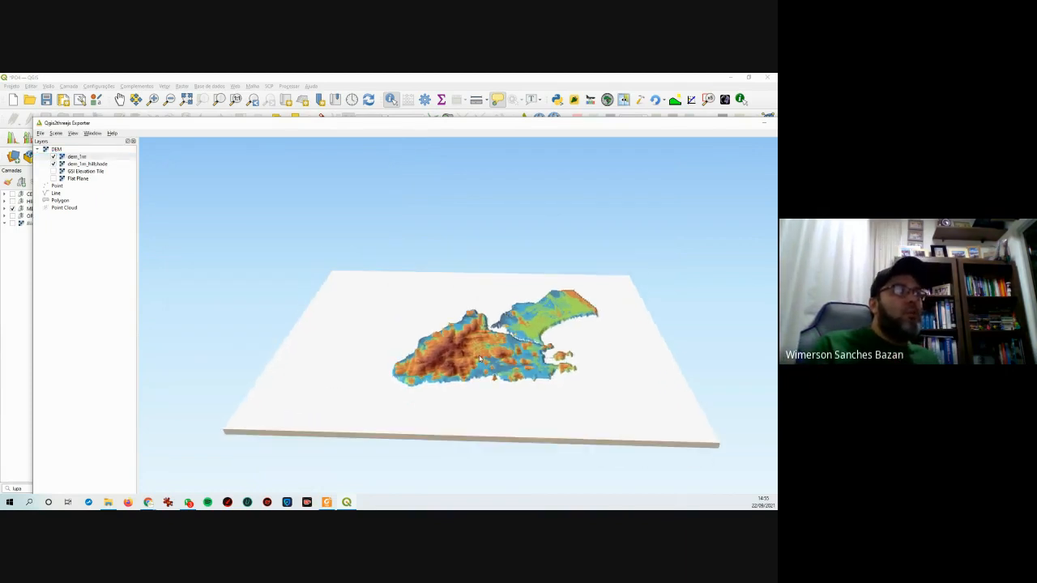
double_click(78, 158)
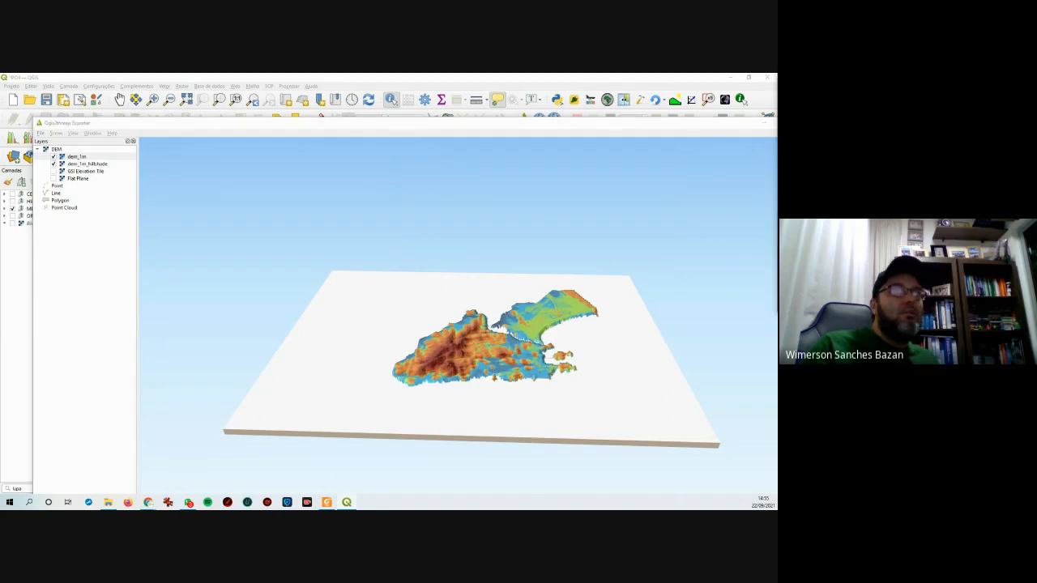
key("Escape")
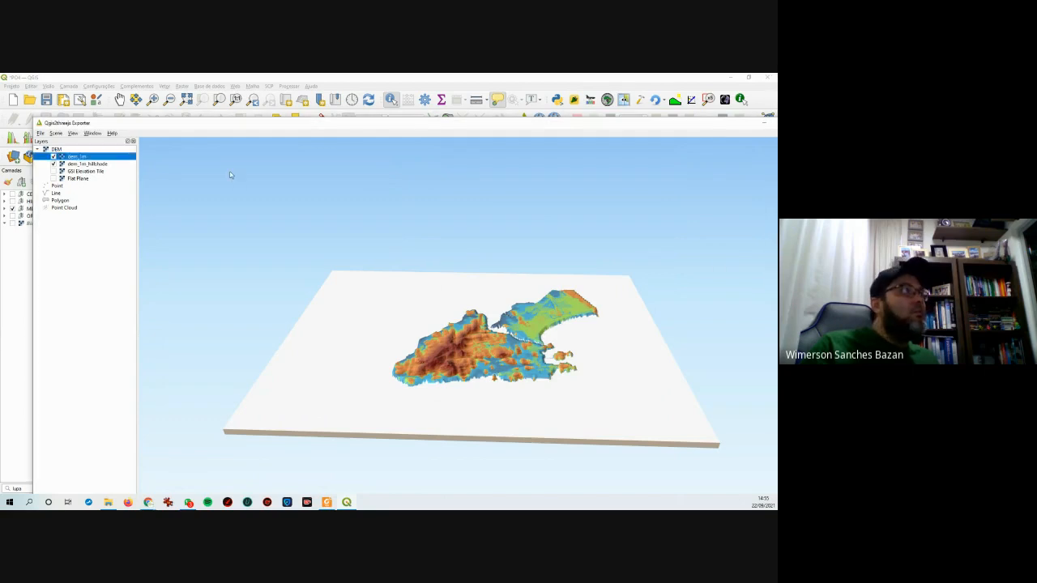
left_click(53, 164)
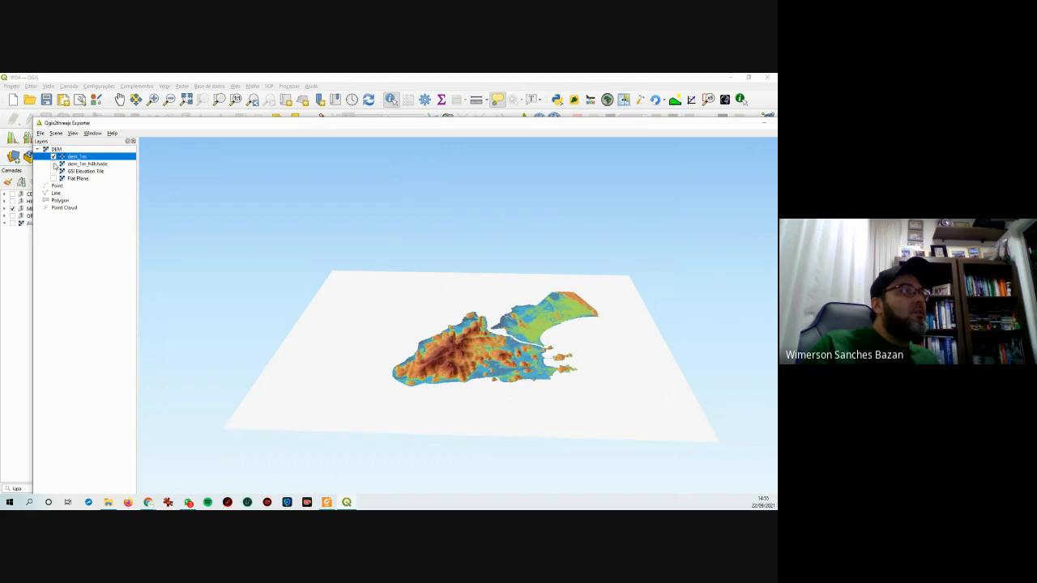
double_click(64, 158)
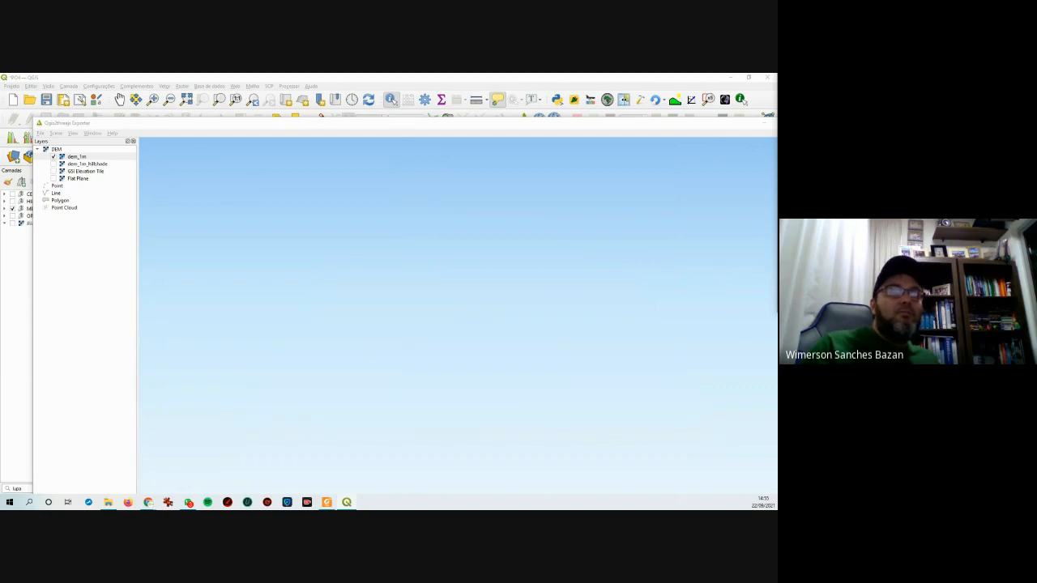
- Set the 3D scene's vertical exaggeration to 1.5 and apply the scene settings
scroll(498, 398, "up", 3)
scroll(499, 397, "up", 2)
left_click_drag(498, 397, 495, 376)
scroll(496, 376, "up", 2)
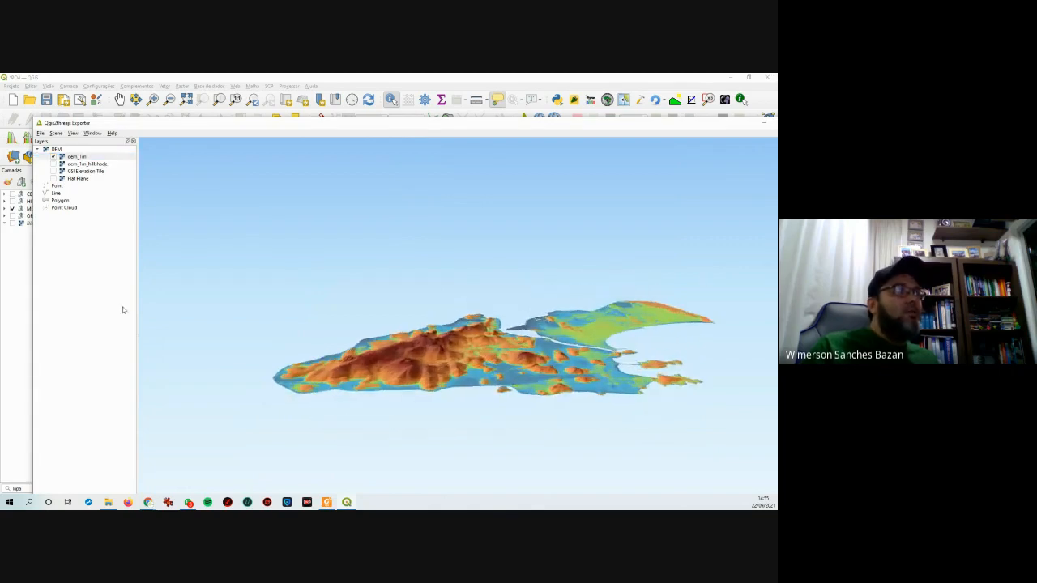
left_click(71, 134)
left_click(71, 141)
left_click_drag(646, 118, 447, 139)
double_click(389, 181)
type("1.5")
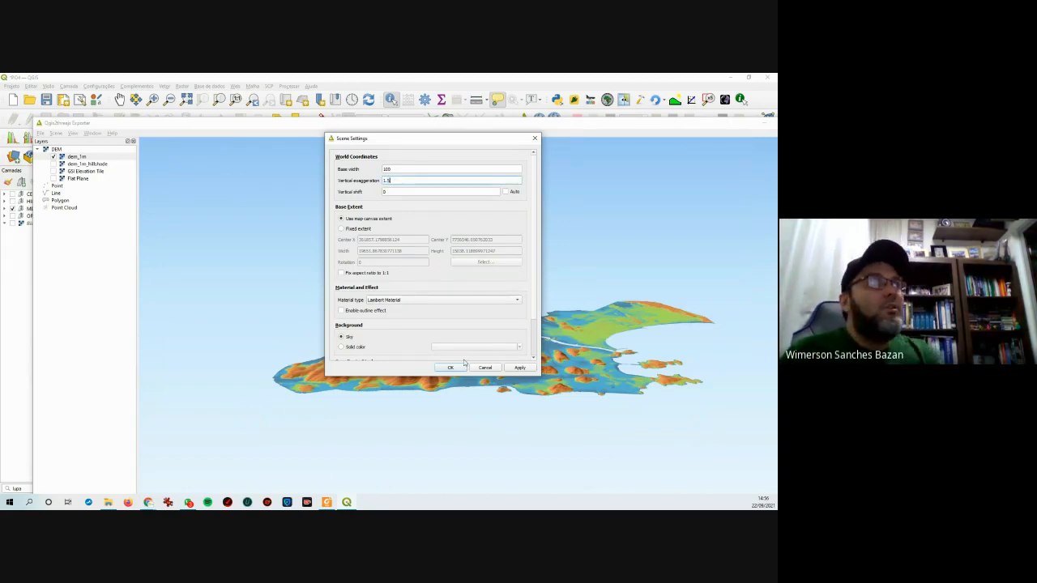
left_click(519, 368)
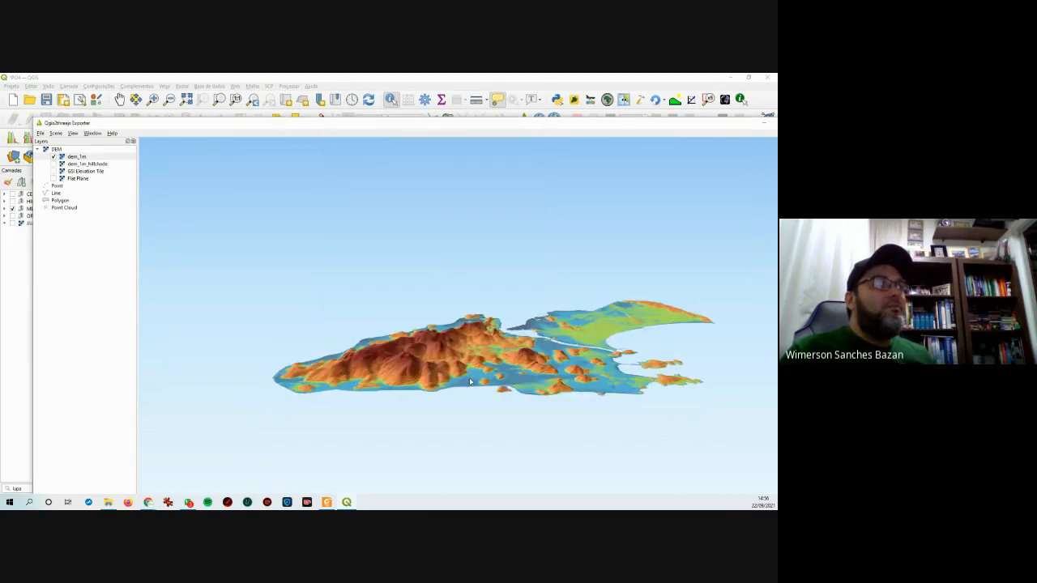
- Query the coordinates of a point on the island's southern lowland and examine the 3D relief from several angles
left_click(451, 384)
scroll(331, 422, "up", 5)
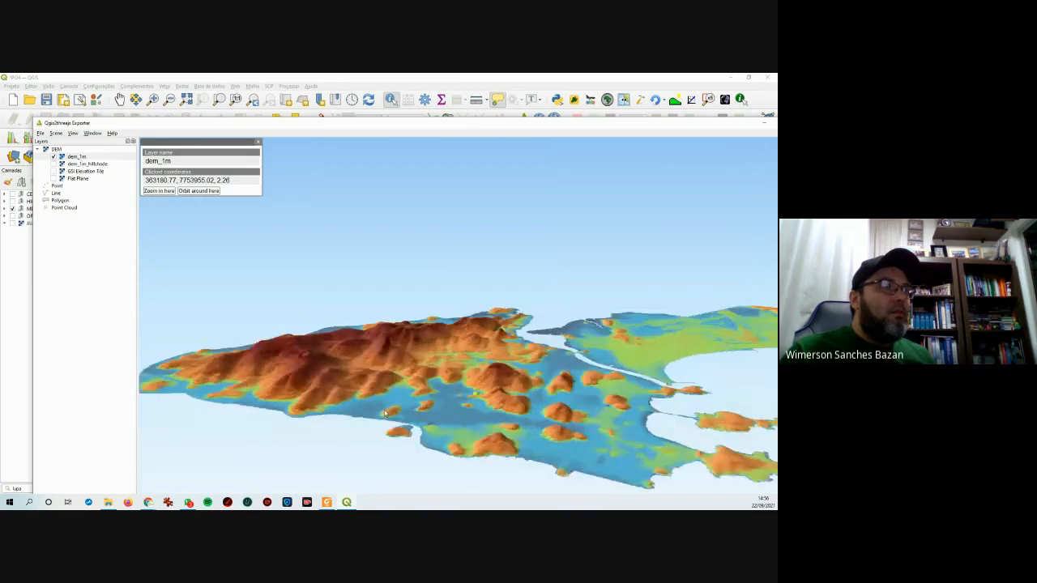
left_click_drag(331, 421, 519, 356)
left_click_drag(258, 126, 272, 91)
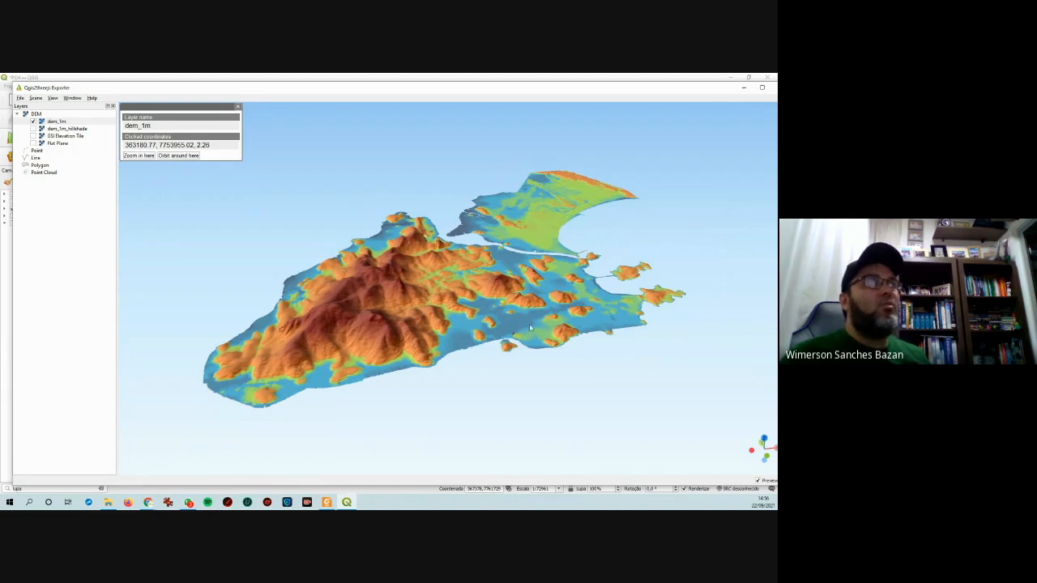
left_click_drag(447, 361, 426, 357)
left_click_drag(478, 338, 398, 314)
left_click_drag(332, 275, 464, 292)
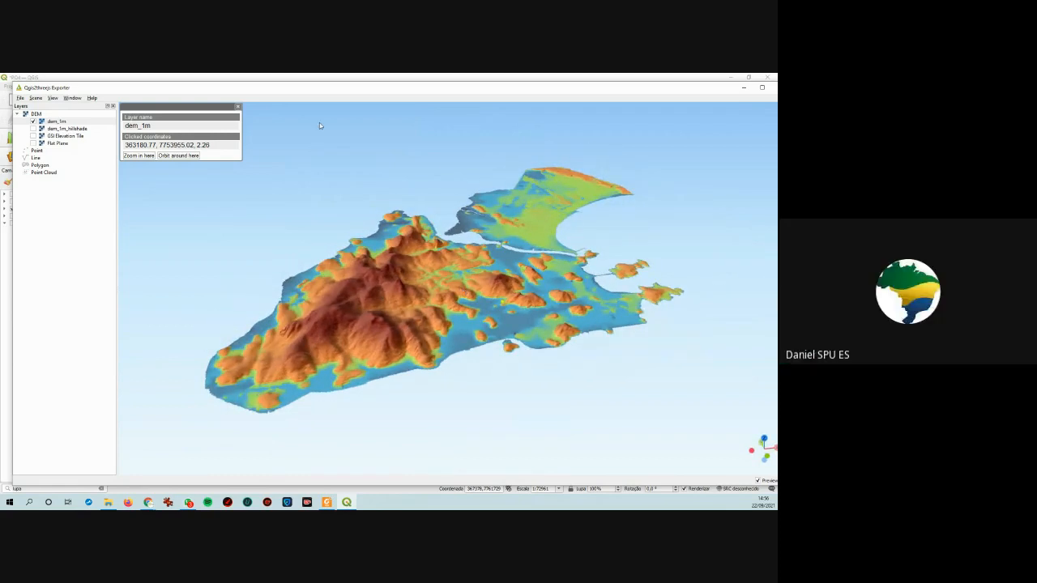
- Query the coordinates and elevation of a point on the central massif, close the readout and return to the main QGIS window
left_click(322, 333)
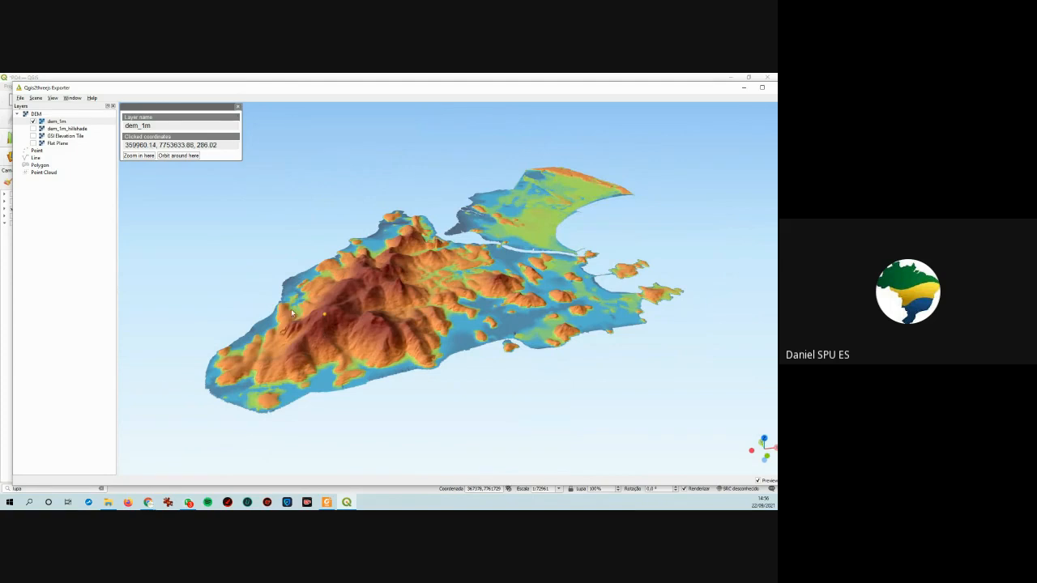
left_click(239, 108)
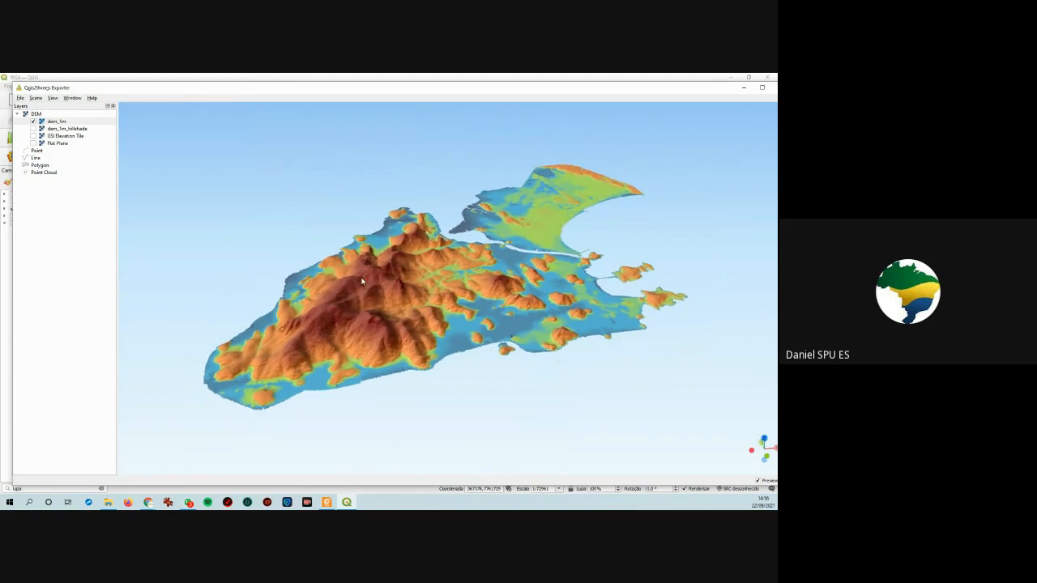
left_click_drag(697, 90, 658, 89)
left_click(740, 89)
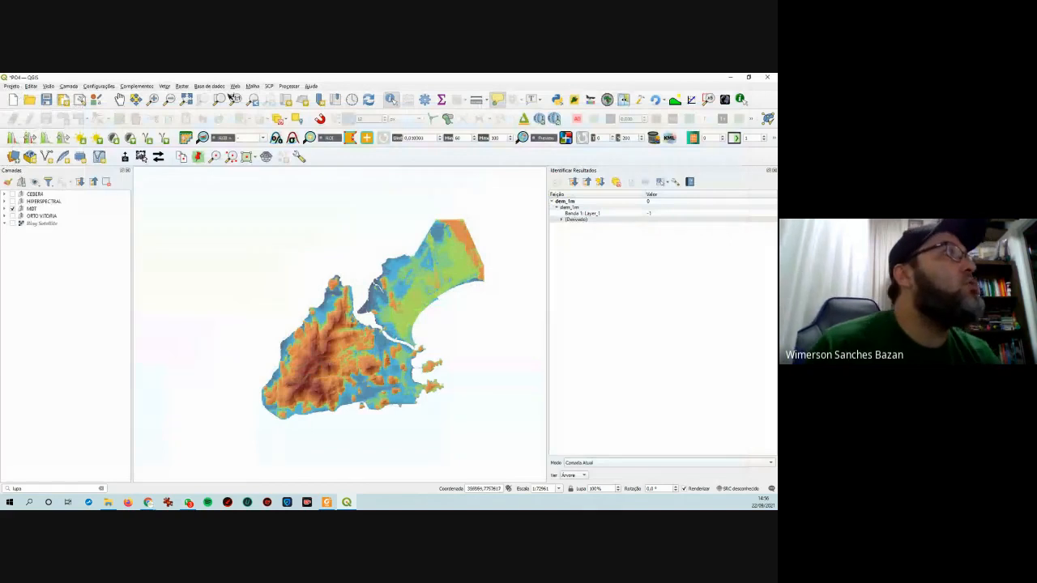
- Open the QGIS options and examine the system paths, environment variables and rendering settings
left_click(70, 86)
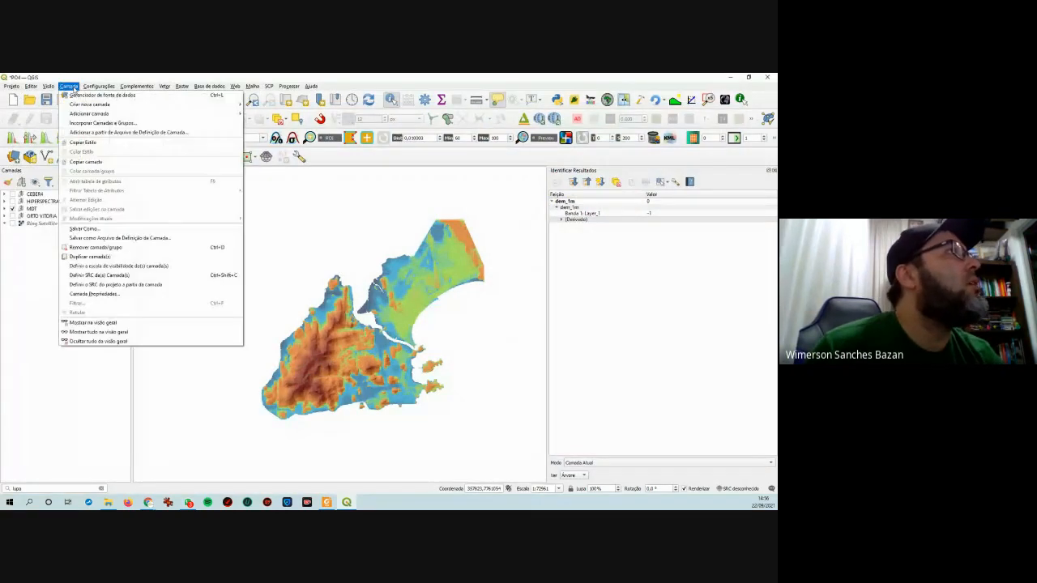
mouse_move(84, 90)
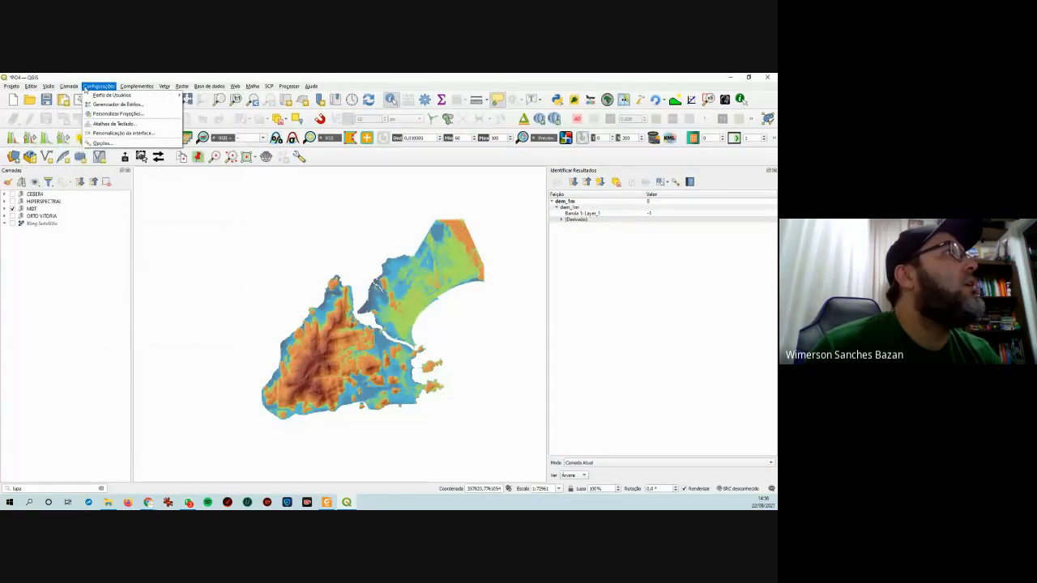
left_click(87, 143)
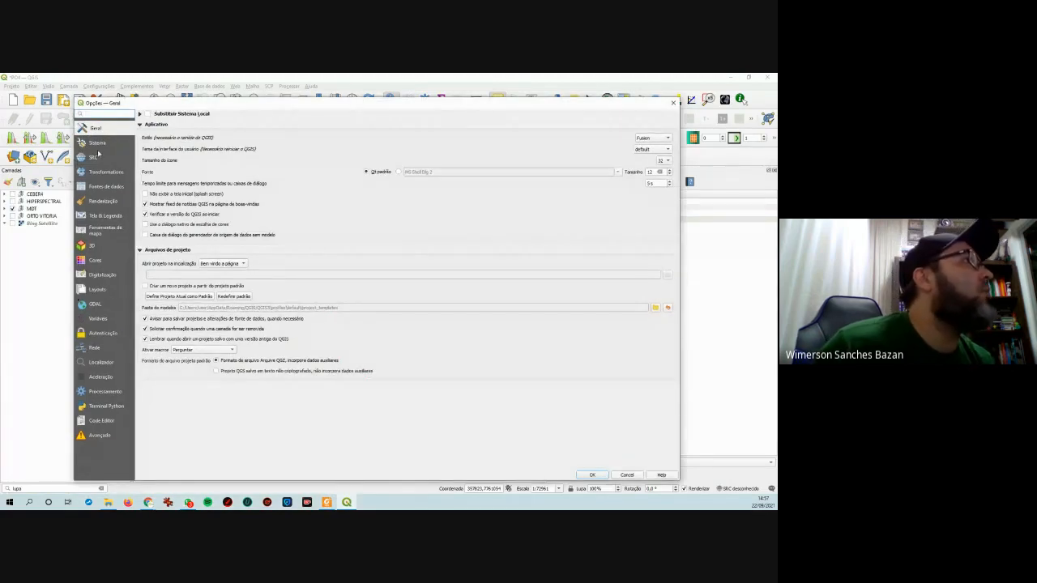
left_click(97, 143)
scroll(329, 341, "down", 4)
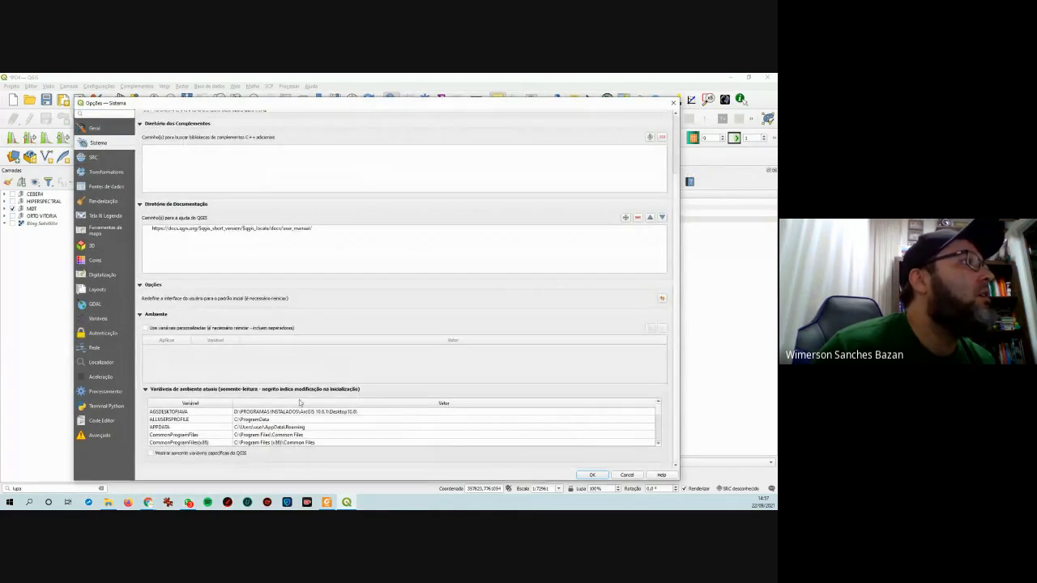
scroll(300, 404, "up", 4)
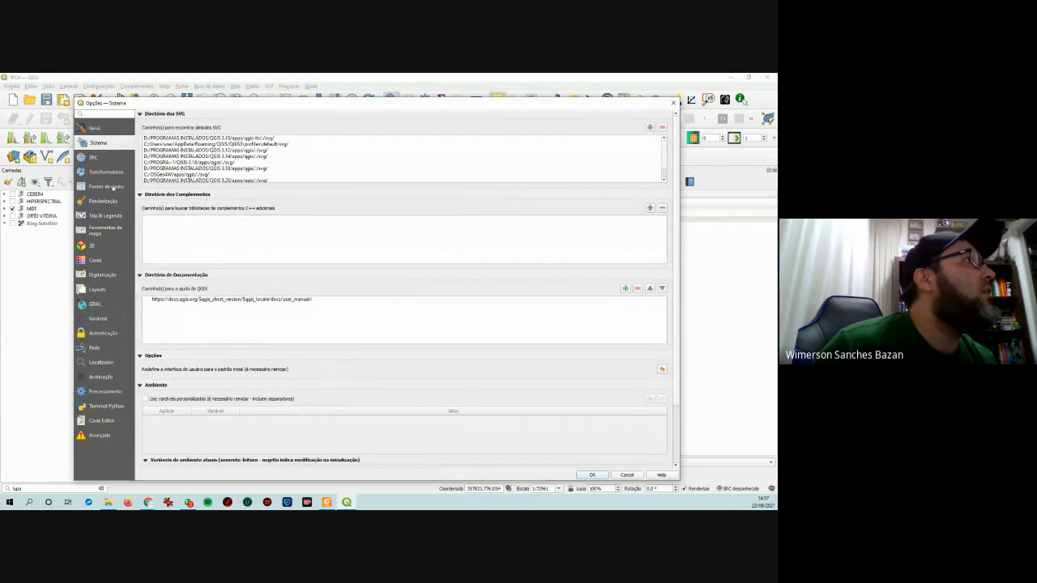
left_click(106, 204)
scroll(274, 373, "down", 3)
scroll(274, 371, "up", 3)
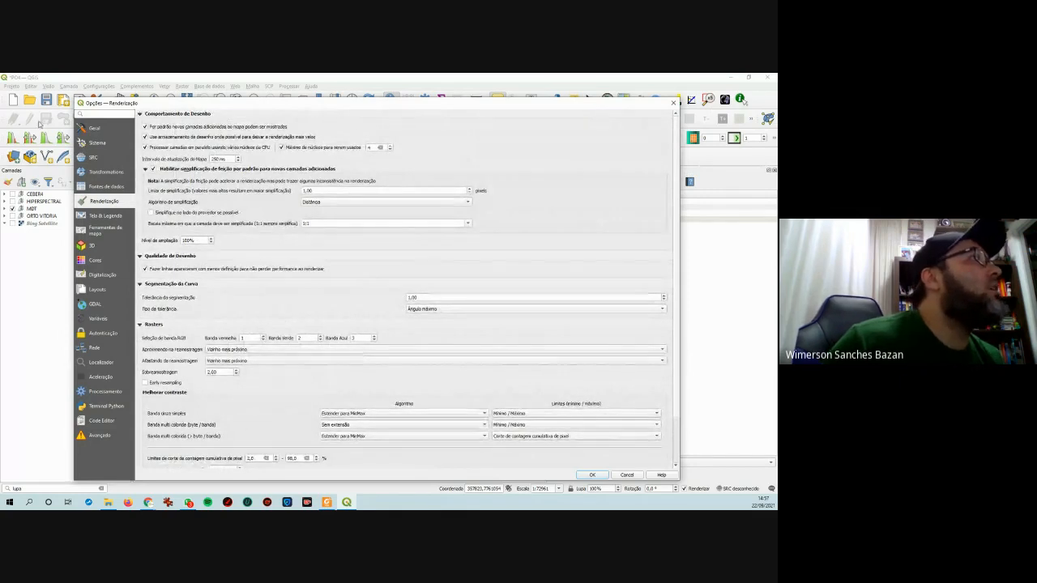
- Examine the general and processing options, and check the OpenCL devices available in the acceleration options
left_click(93, 128)
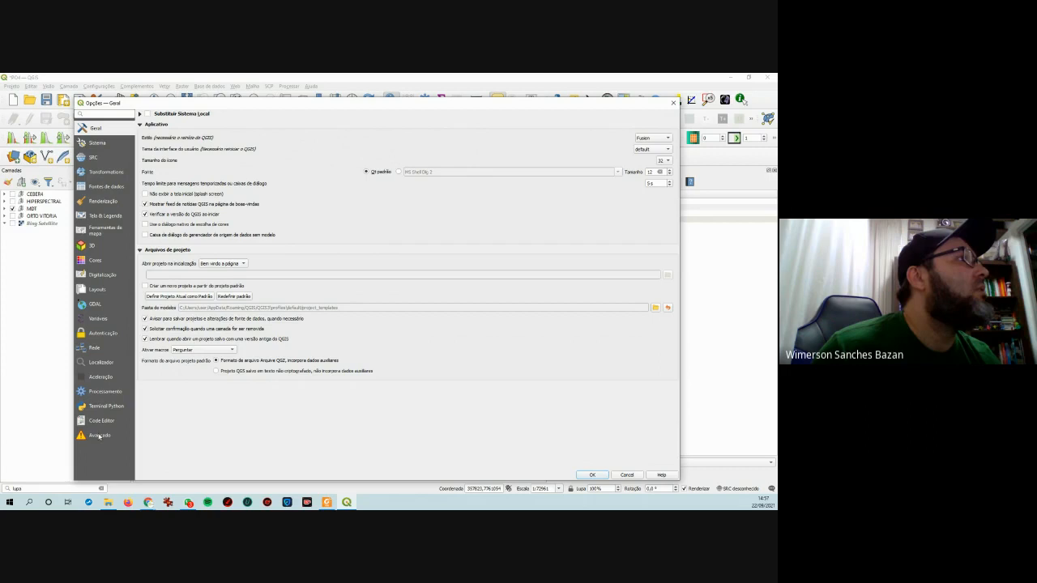
left_click(105, 392)
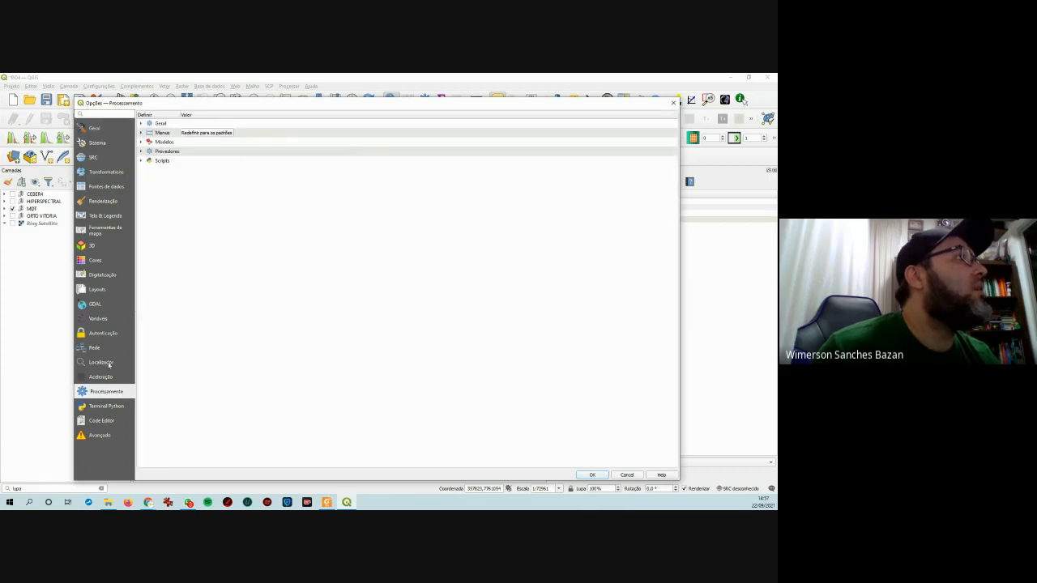
left_click(99, 378)
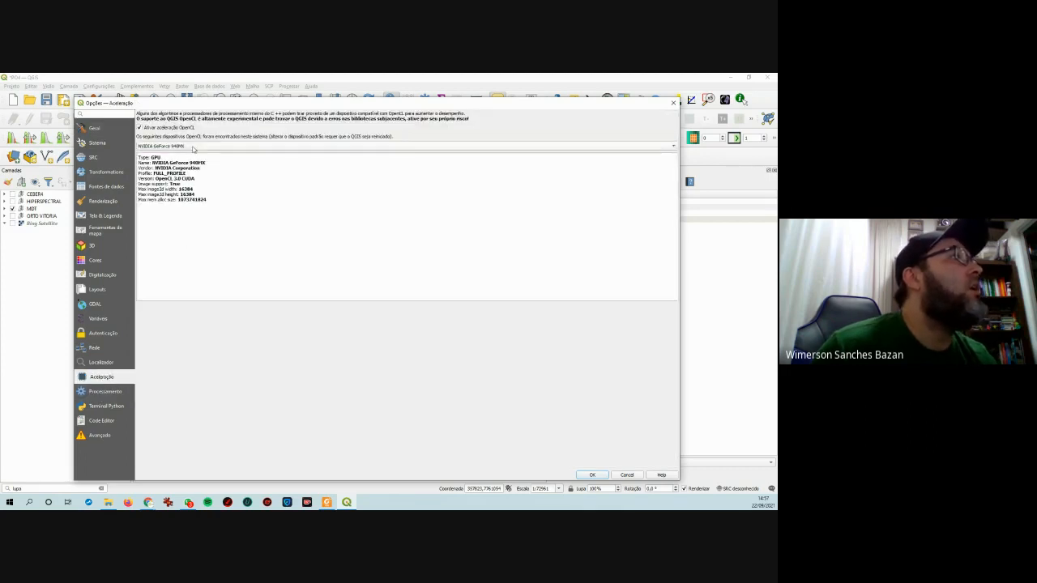
left_click(194, 147)
left_click(198, 146)
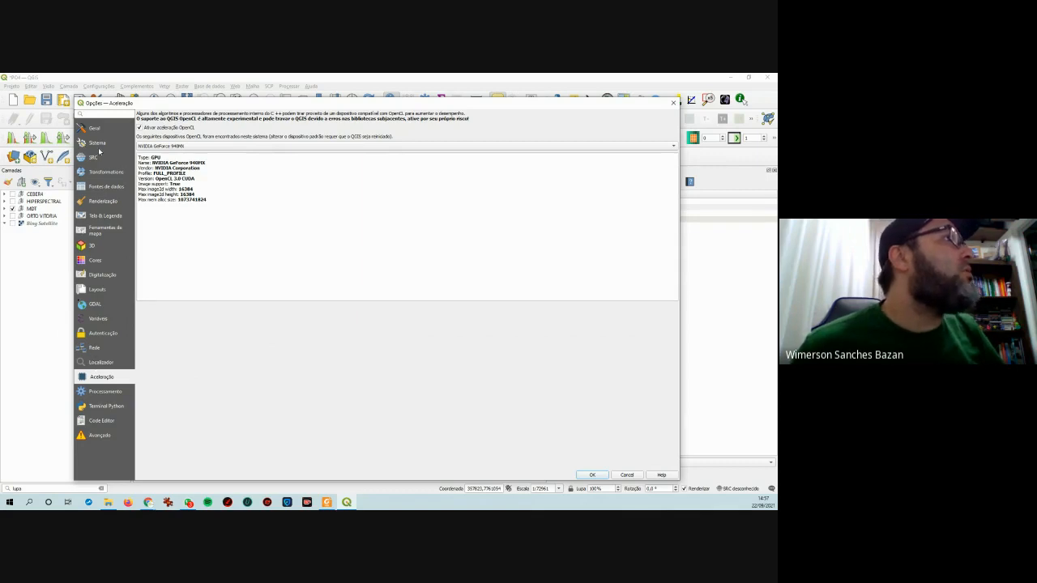
- Review the system options again, covering the SVG, plugin and documentation paths and the environment variables
left_click(97, 143)
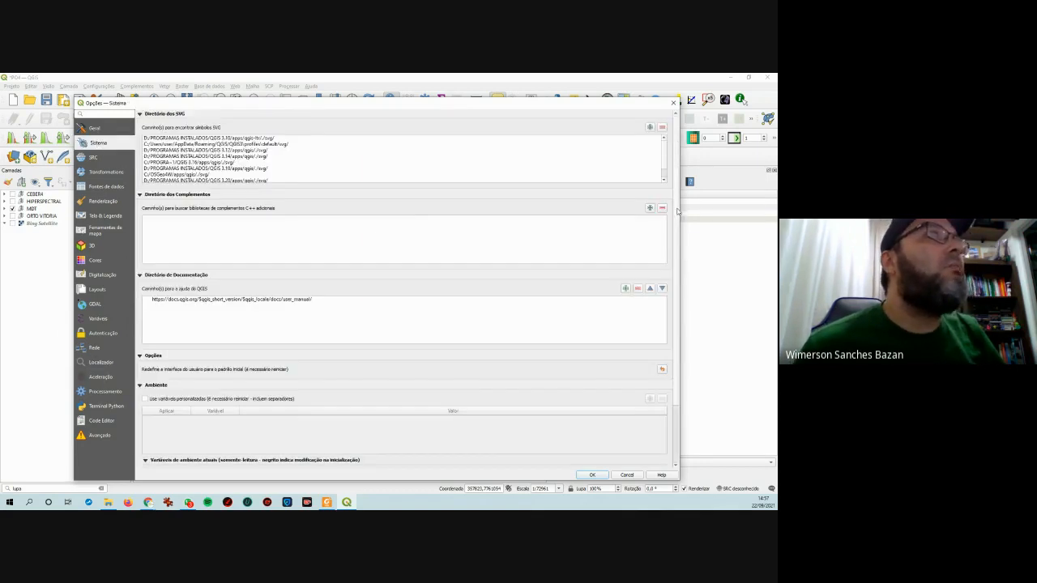
scroll(675, 229, "down", 1)
scroll(675, 228, "down", 2)
scroll(678, 202, "up", 3)
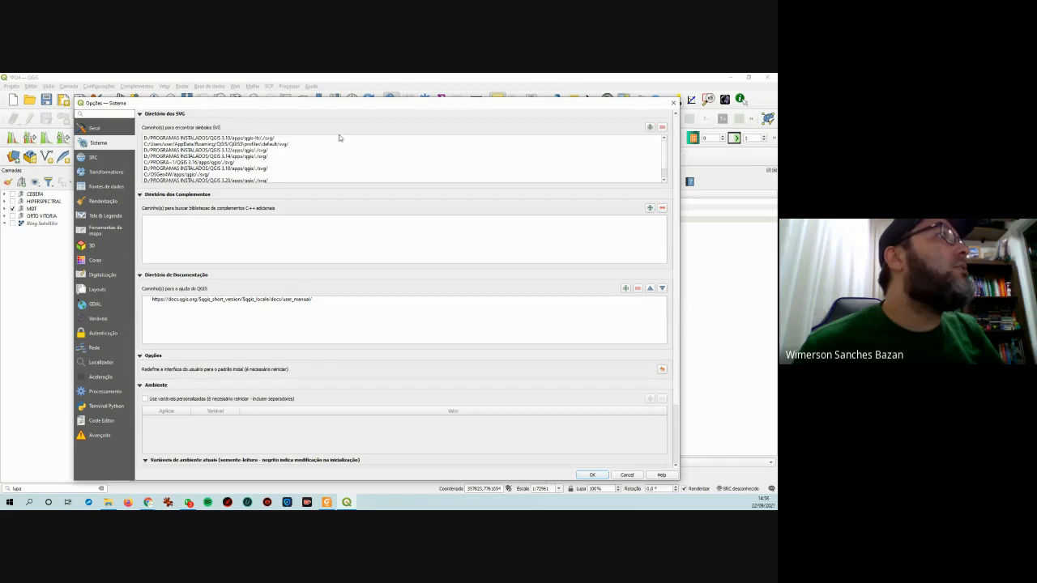
left_click(91, 128)
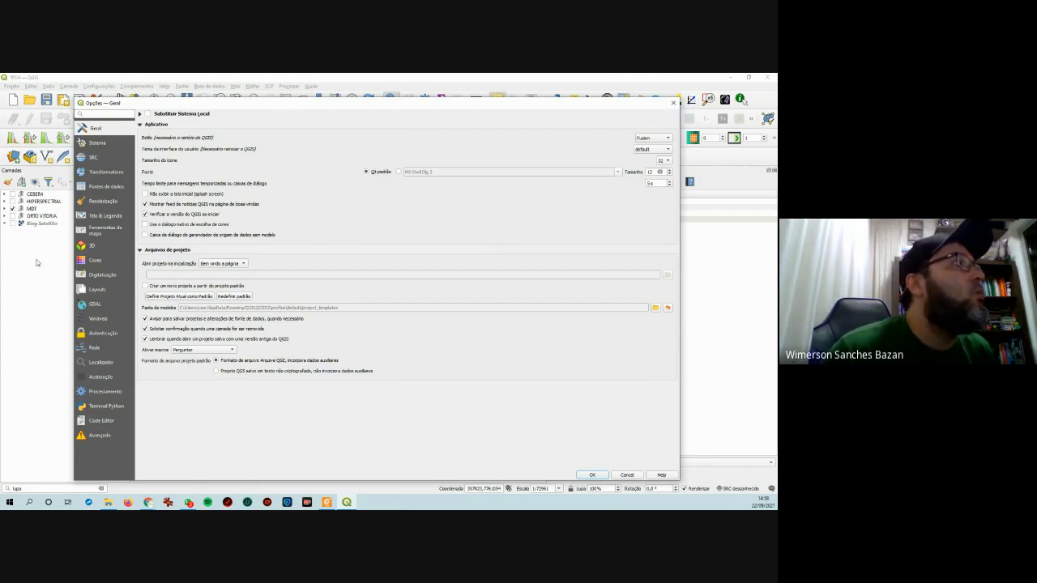
left_click(101, 144)
scroll(487, 251, "down", 3)
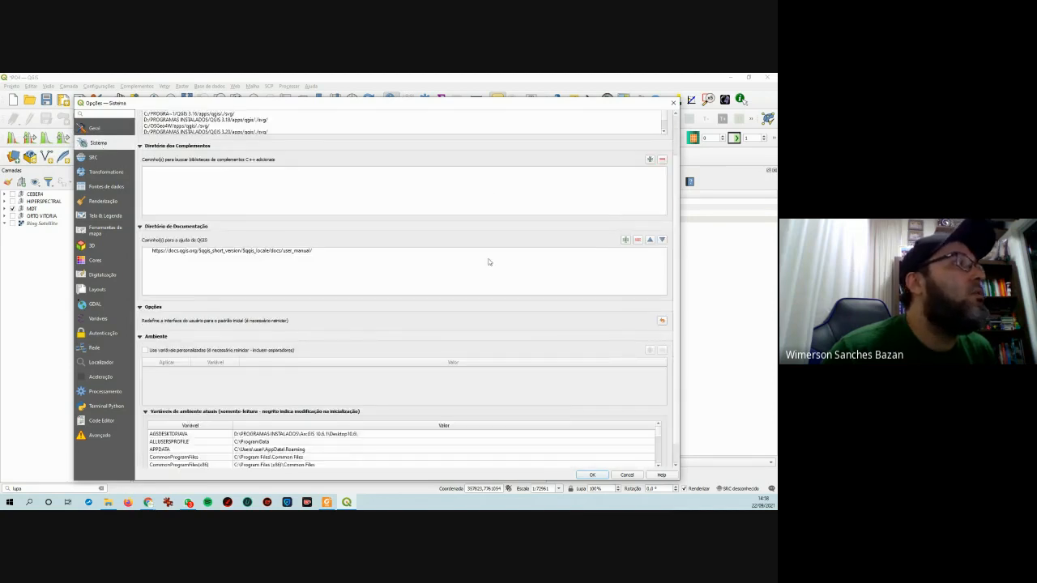
scroll(487, 273, "up", 3)
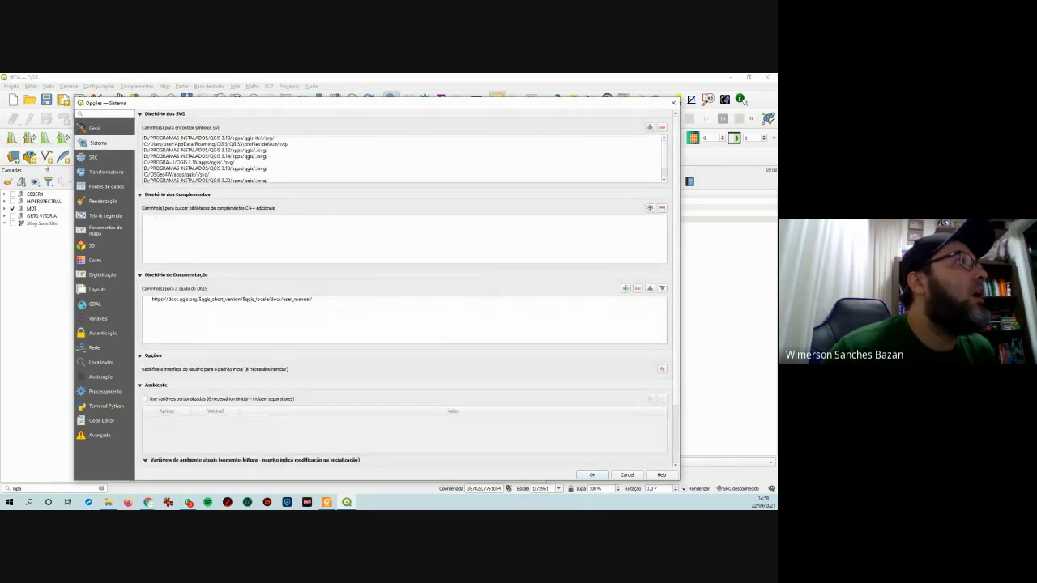
- Check the CRS, default datum transformation and OpenCL acceleration options, and close the options dialog
left_click(93, 157)
left_click(103, 173)
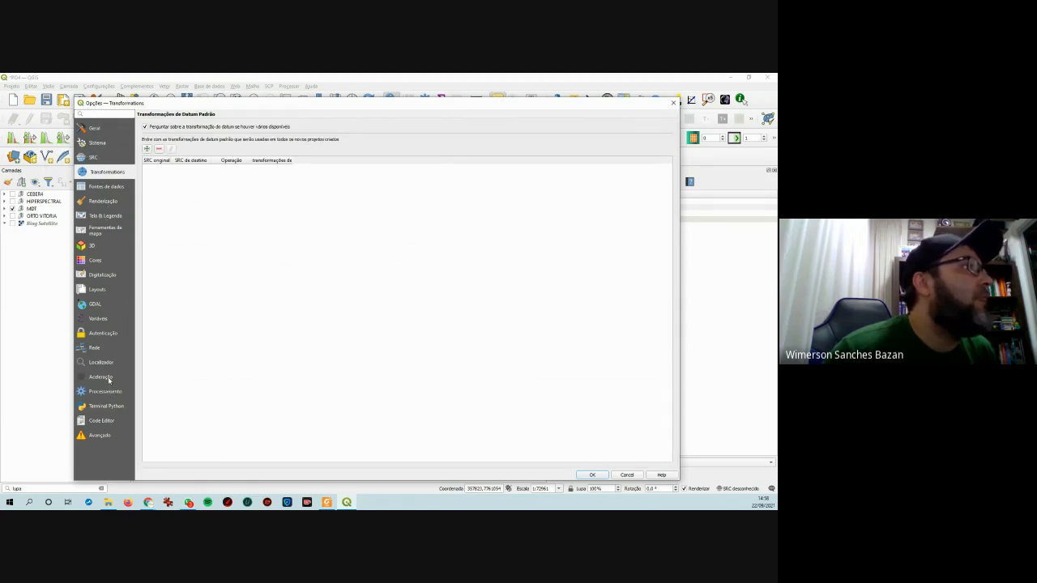
left_click(101, 377)
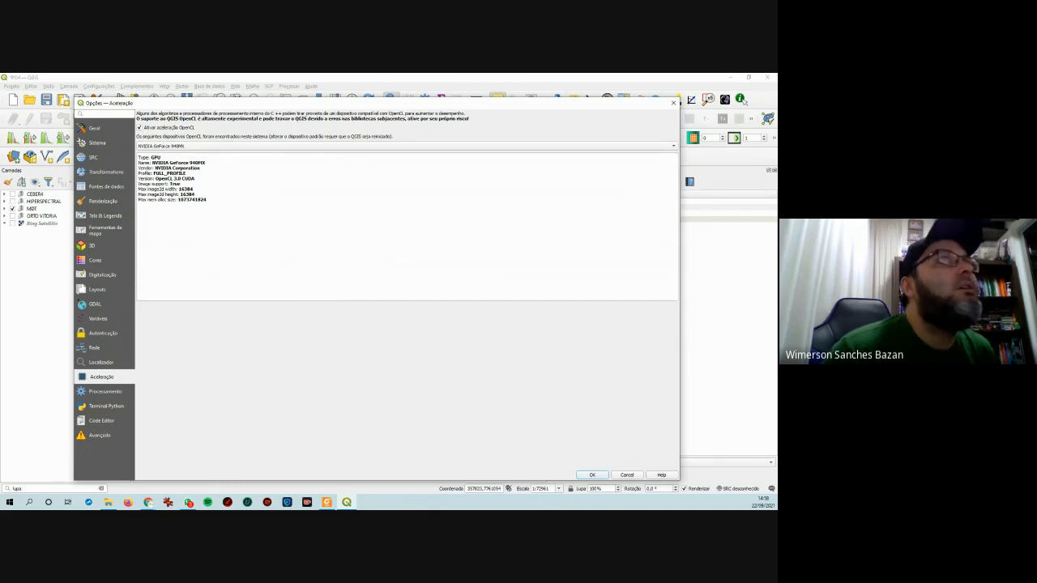
left_click(673, 102)
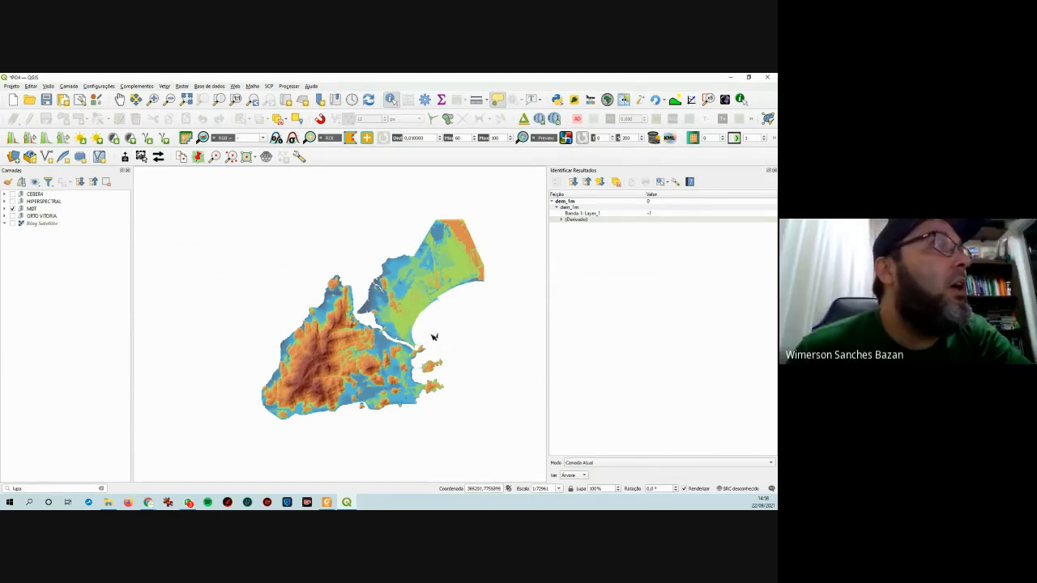
- Examine the MDT relief of the island and the channel to its northeast at a closer scale
scroll(434, 340, "up", 3)
scroll(427, 367, "down", 2)
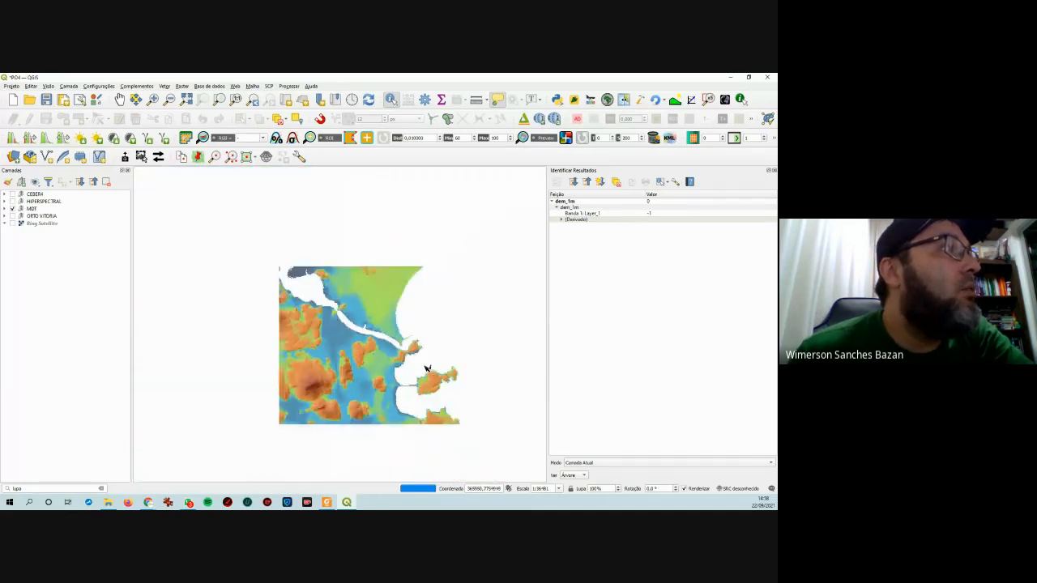
left_click_drag(385, 348, 420, 342)
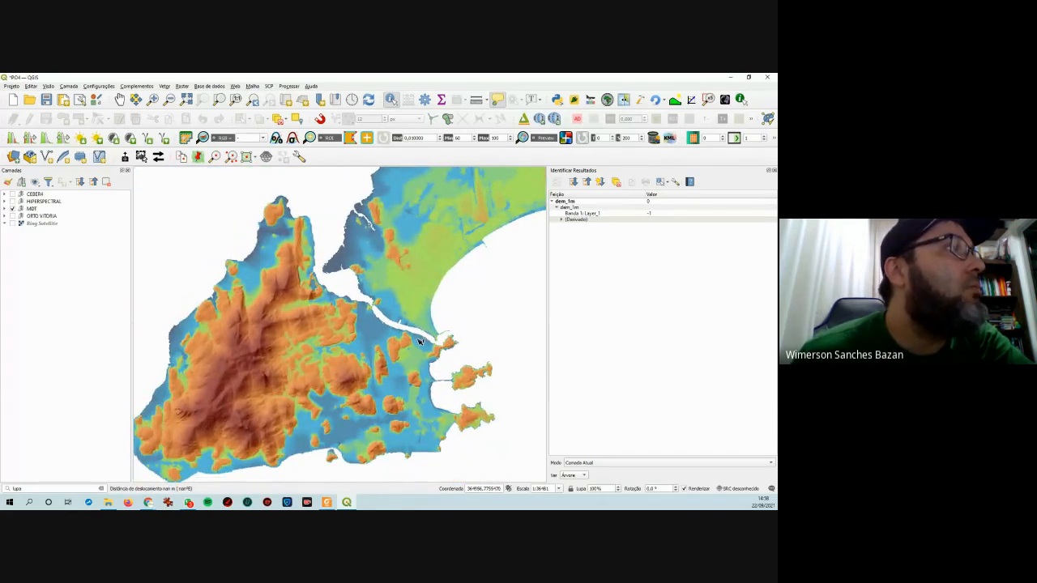